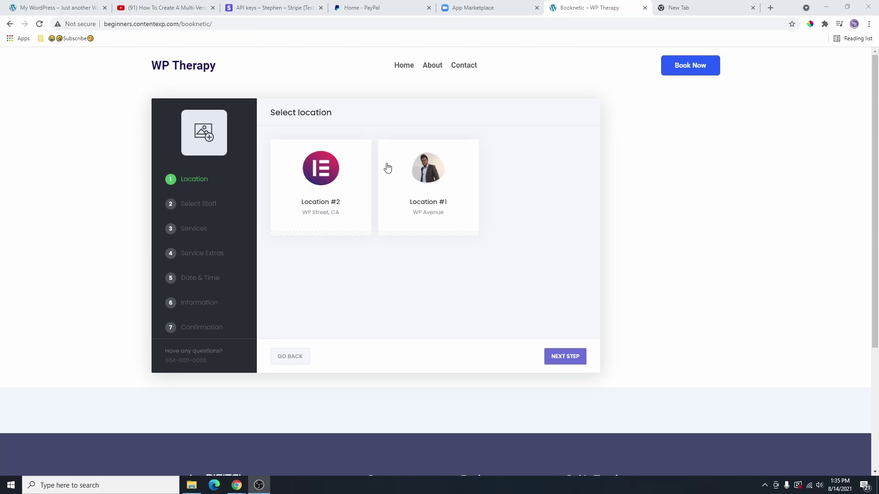
Step: Select the Any staff option for the appointment
scroll(402, 157, down, 2)
scroll(402, 187, up, 2)
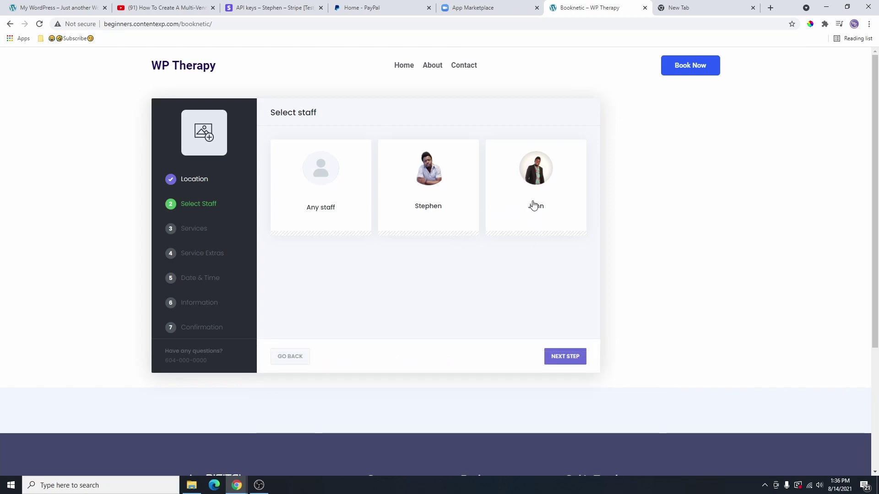
click(323, 198)
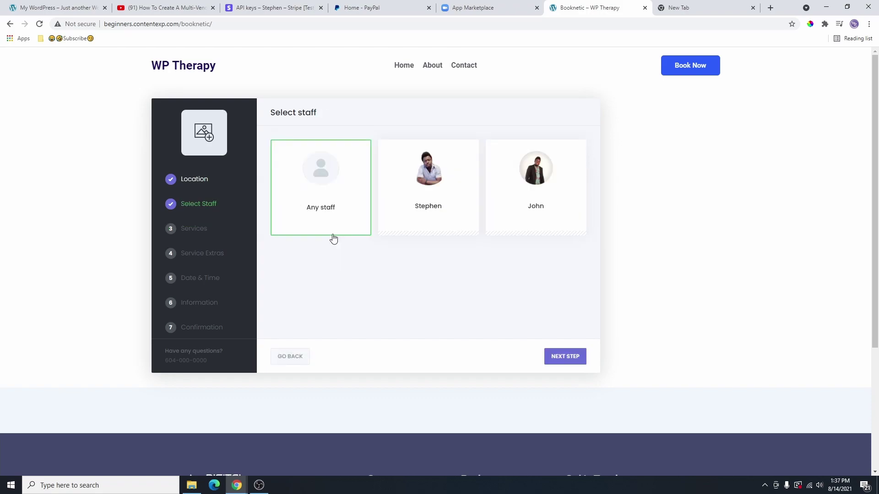
click(319, 210)
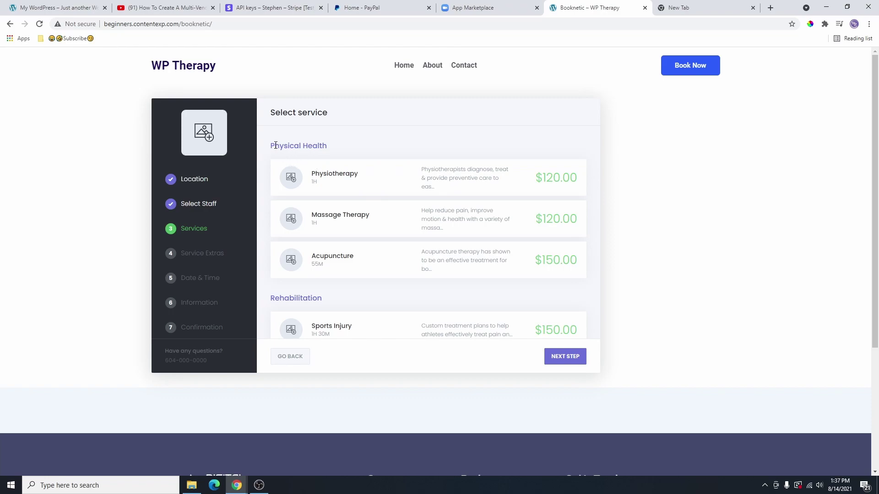
Step: Look over the Physical Health and Rehabilitation services and choose Physiotherapy
scroll(314, 147, down, 1)
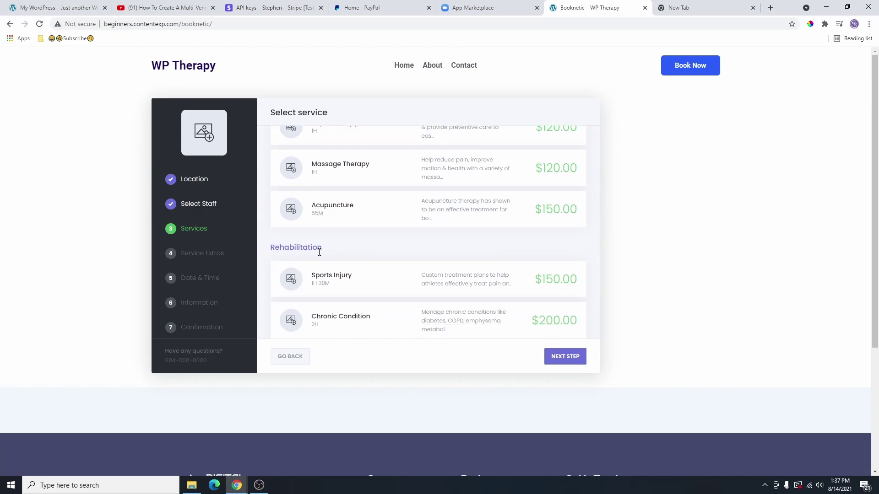
scroll(369, 262, up, 1)
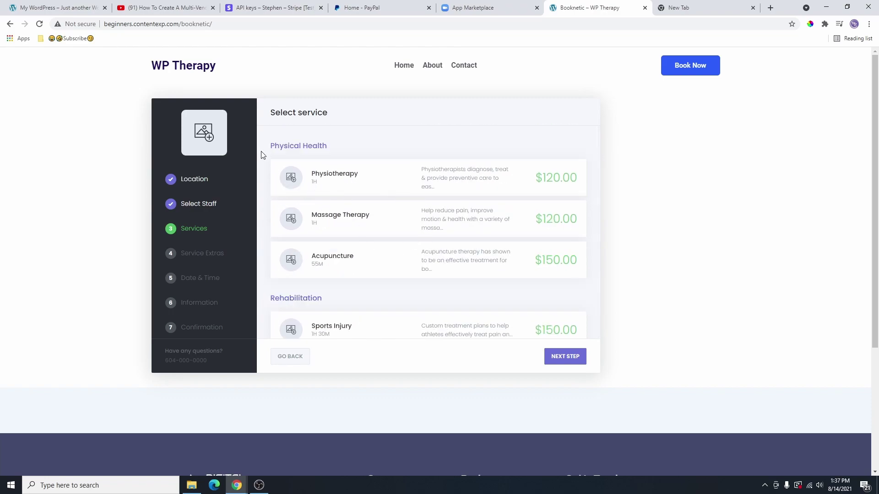
drag(271, 146, 333, 150)
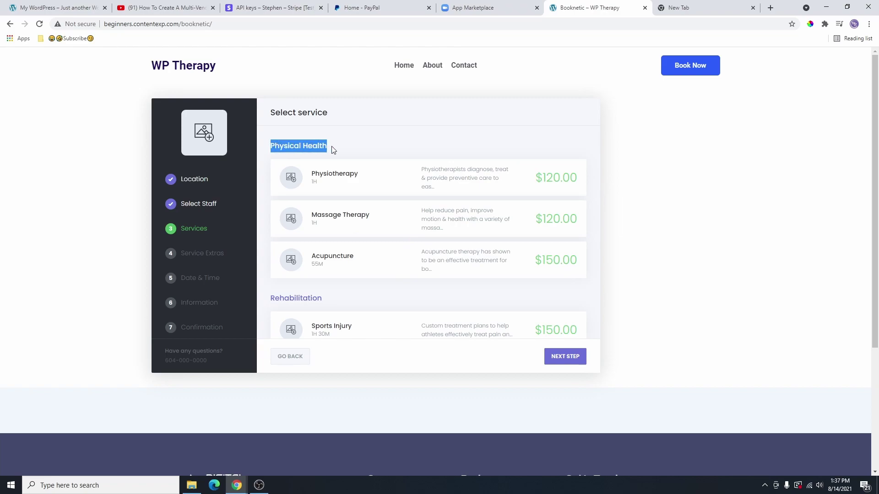
drag(322, 298, 264, 301)
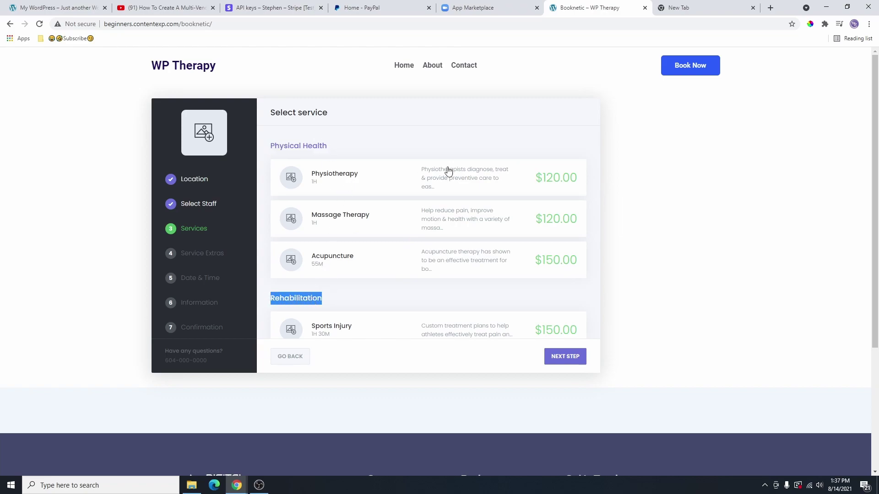
click(341, 208)
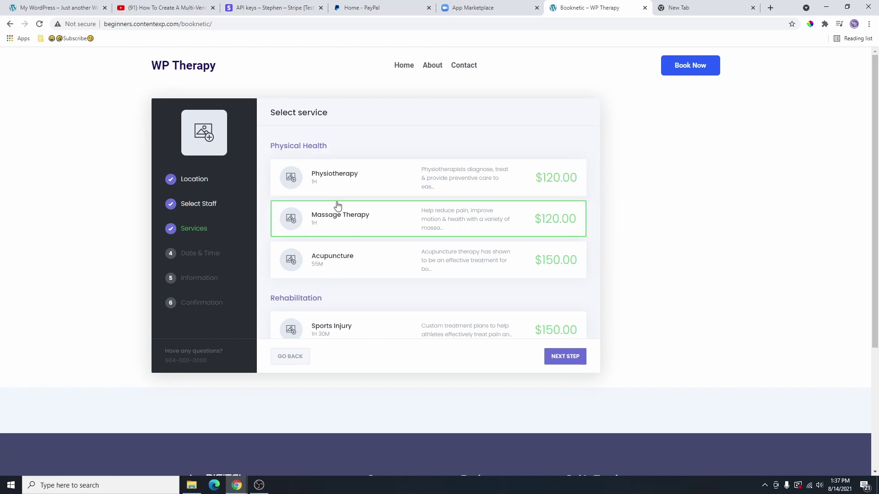
click(351, 183)
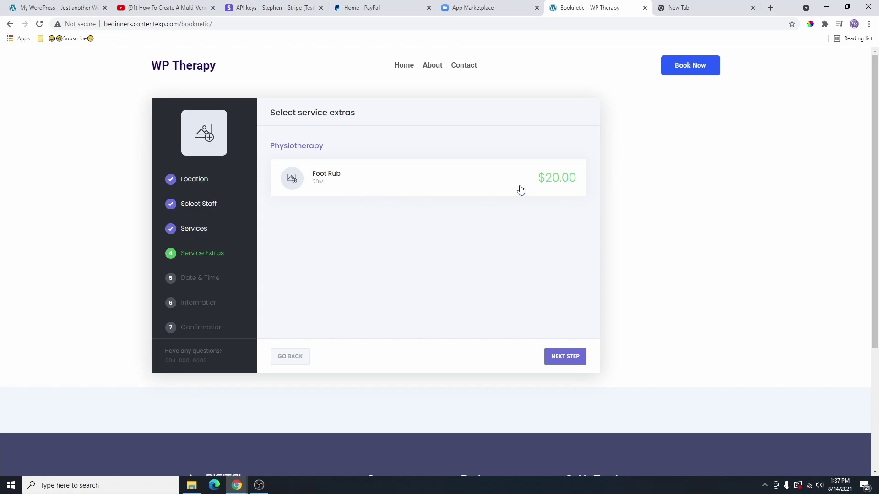
Step: Toggle the Foot Rub extra on and off, and try the Sports Injury service under Rehabilitation instead
click(480, 187)
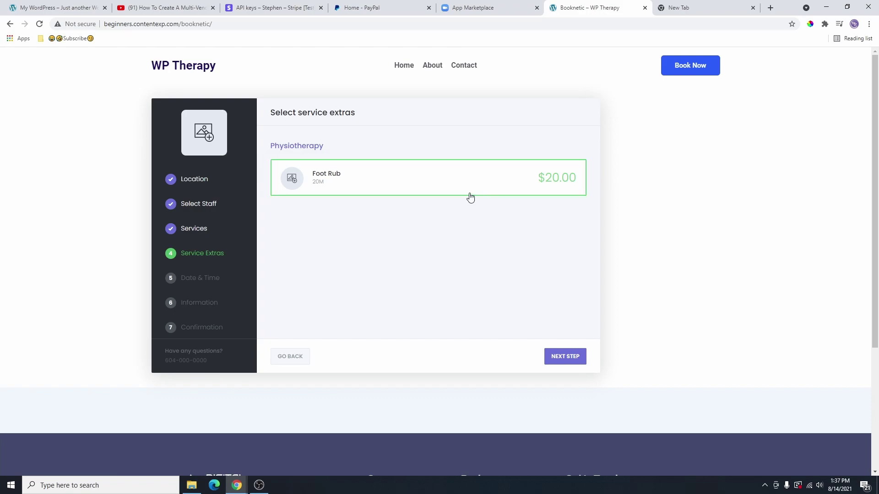
click(443, 193)
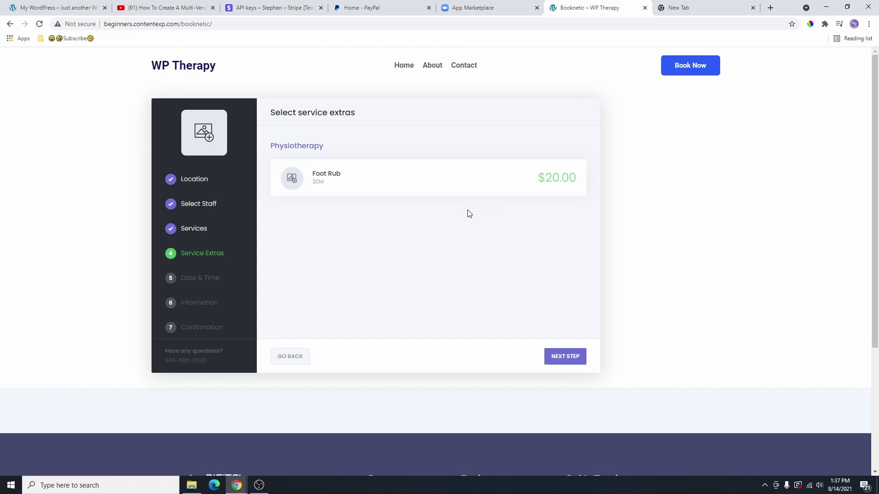
click(293, 360)
scroll(367, 270, down, 1)
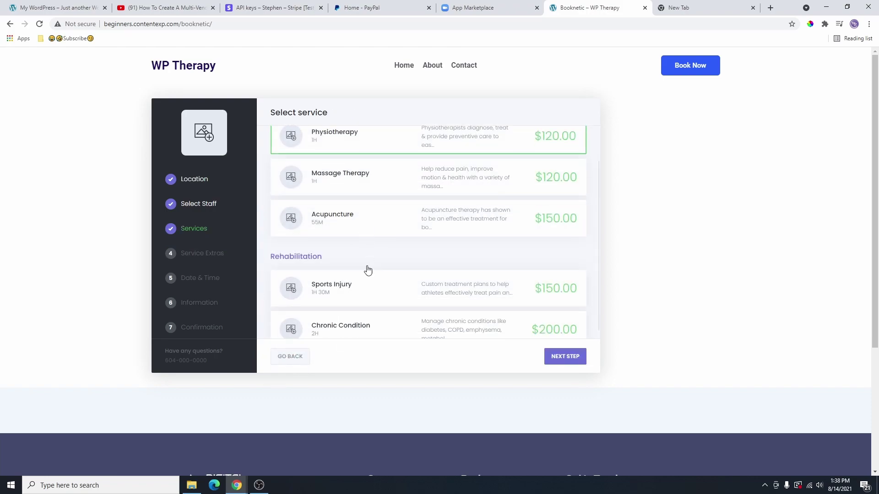
click(339, 289)
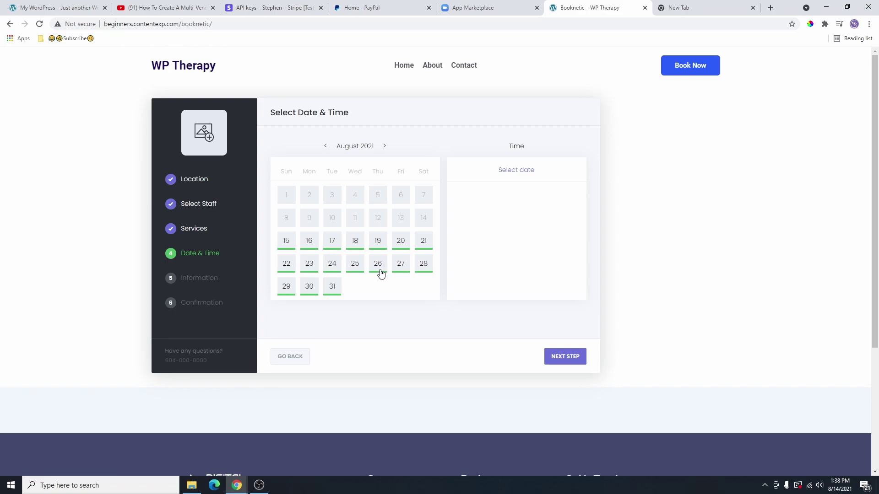
Step: Return to the service list, reselect Physiotherapy and proceed to its service extras
click(292, 357)
click(353, 183)
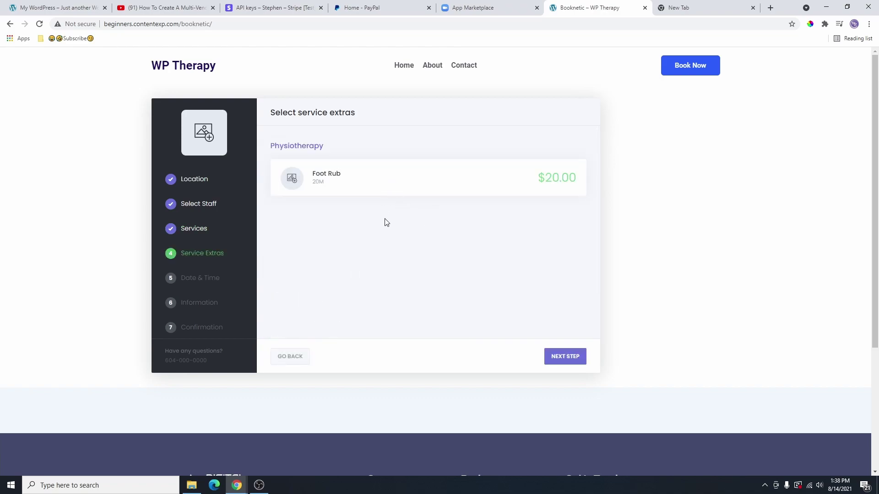
click(299, 357)
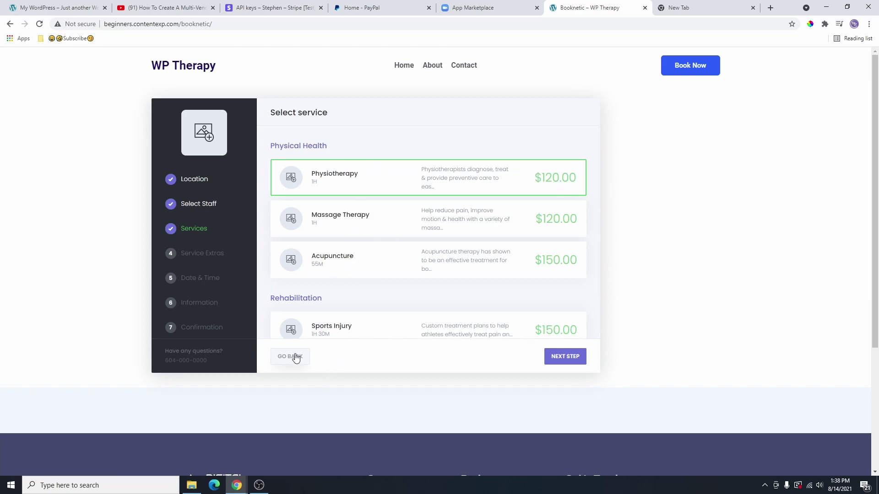
click(561, 357)
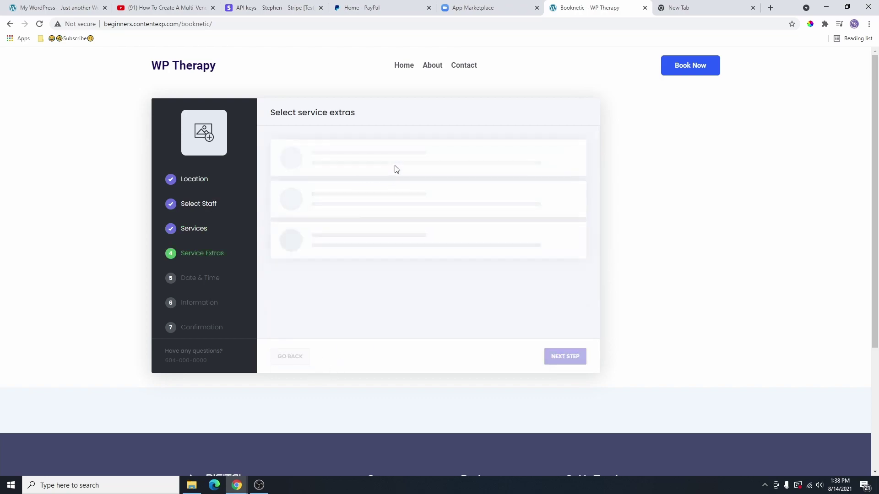
Step: Add the Foot Rub extra and select the 09:35–10:55 time slot on August 17, 2021
click(376, 184)
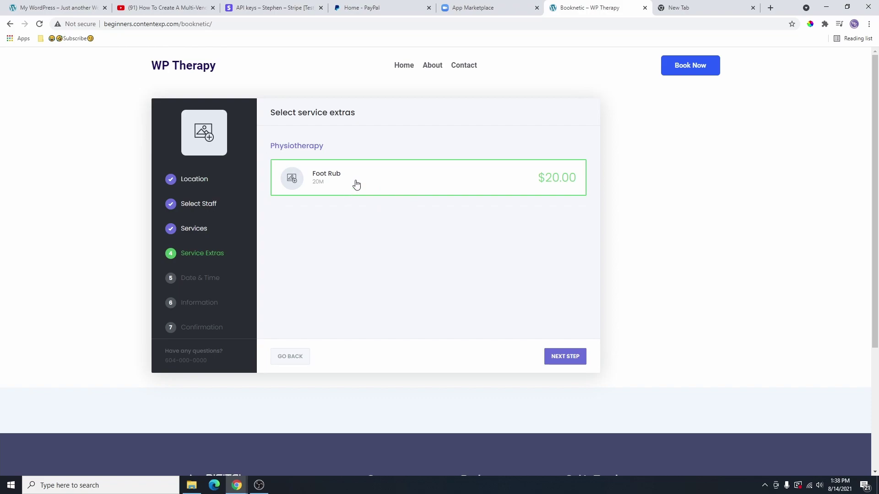
click(573, 362)
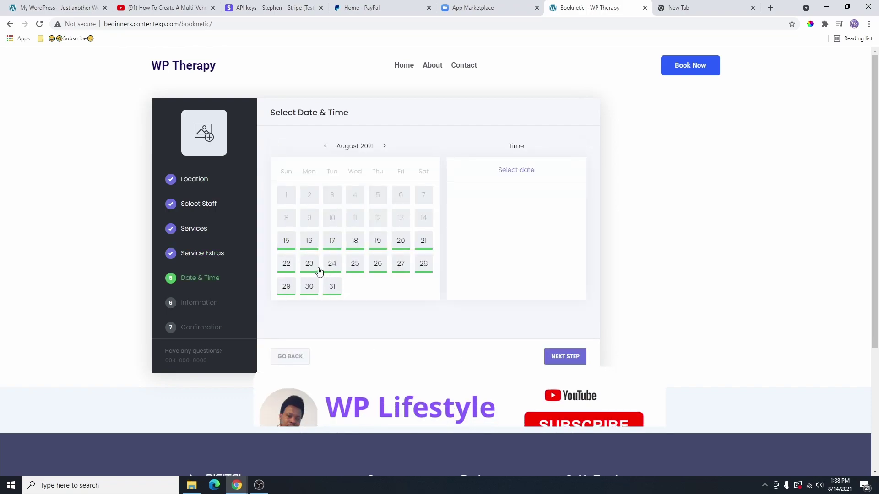
click(332, 240)
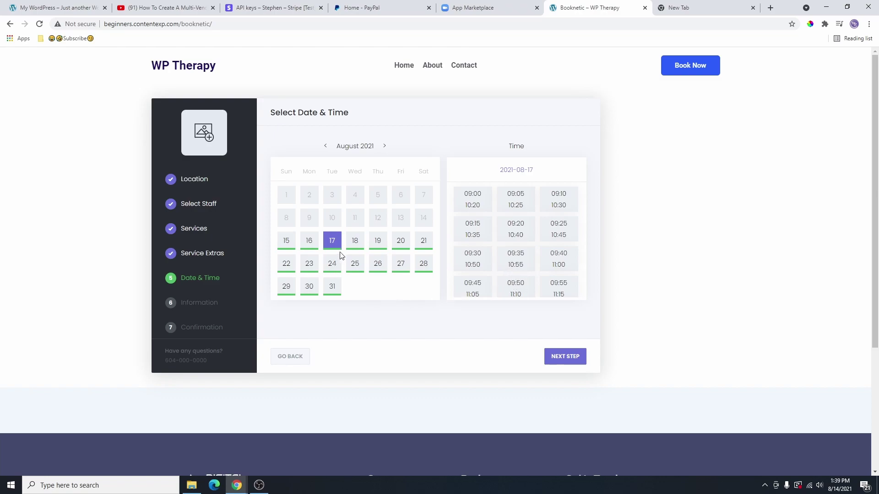
click(517, 267)
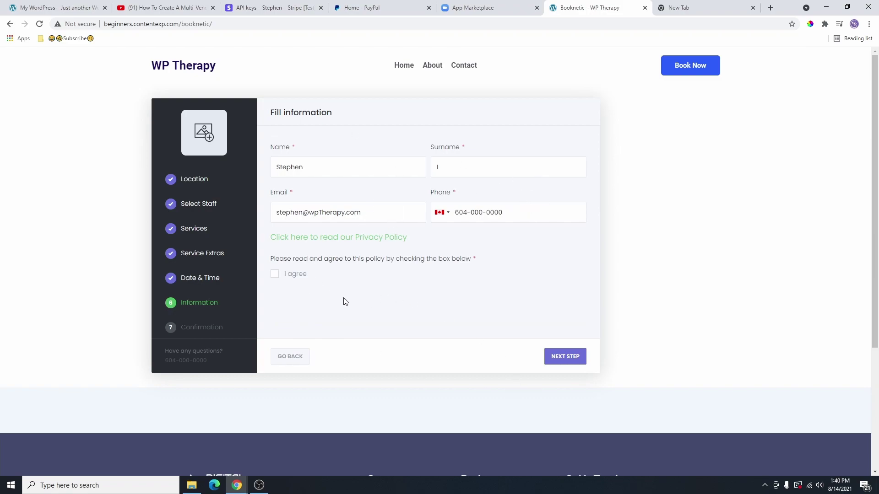
Step: Look through the linked privacy policy, agree to it and continue to the booking confirmation
click(340, 237)
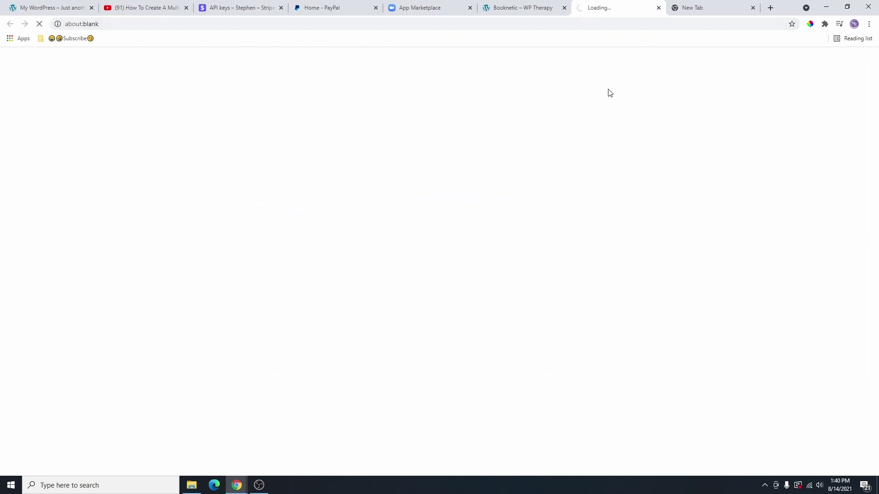
scroll(506, 291, down, 10)
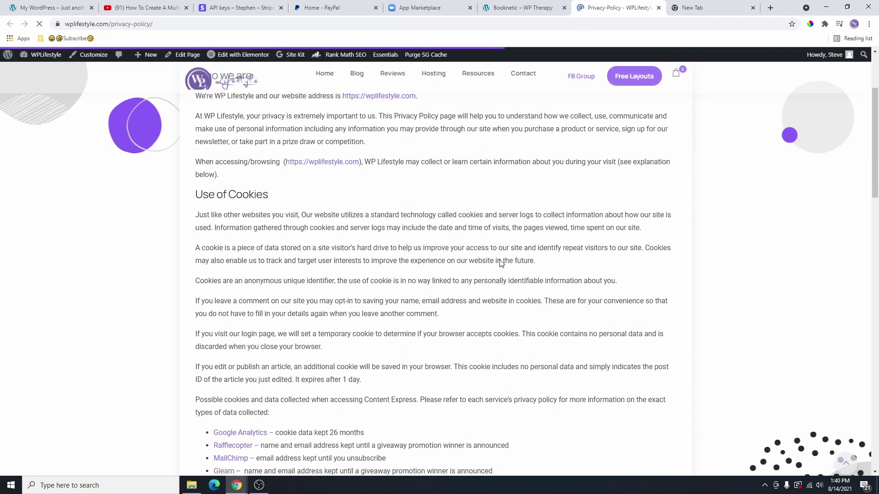
scroll(506, 291, up, 10)
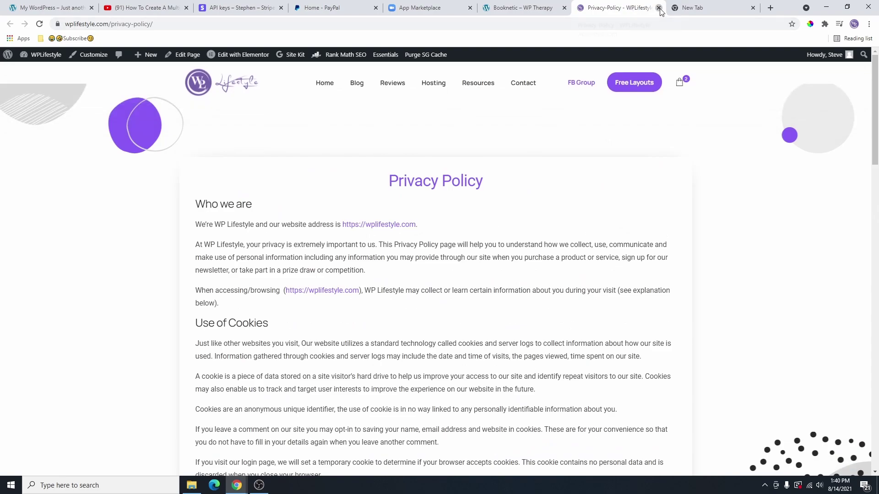
click(658, 8)
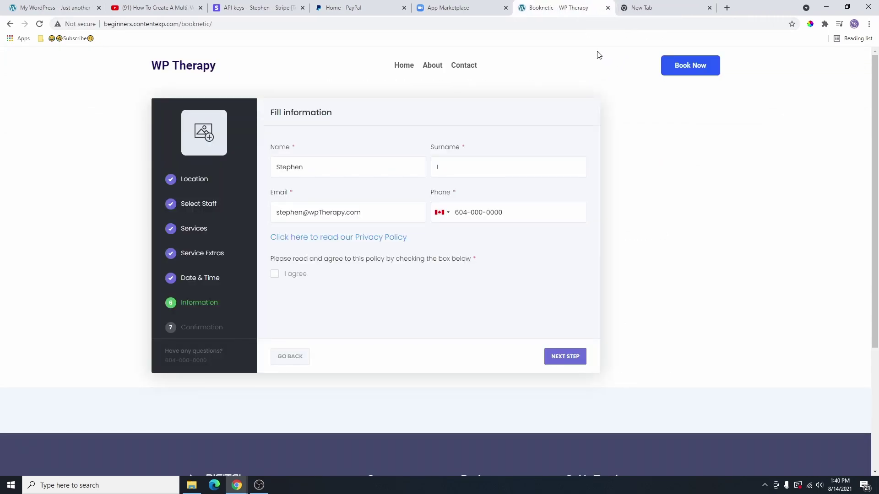
click(277, 278)
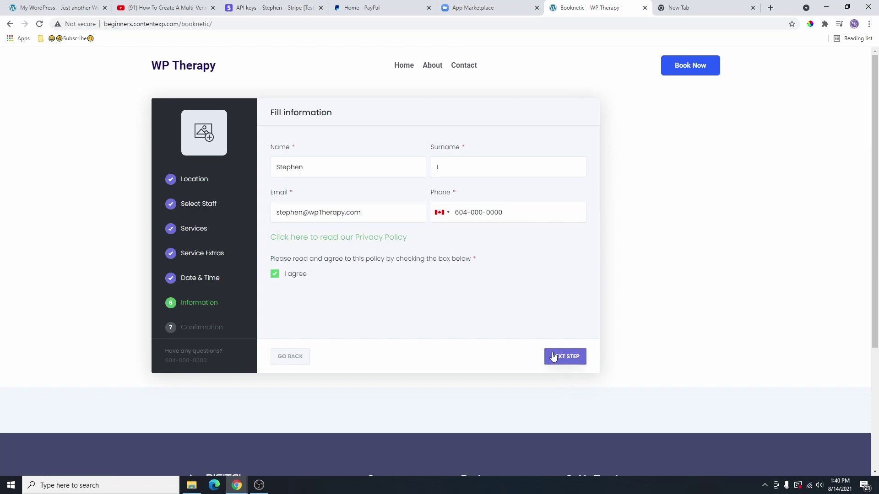
click(571, 361)
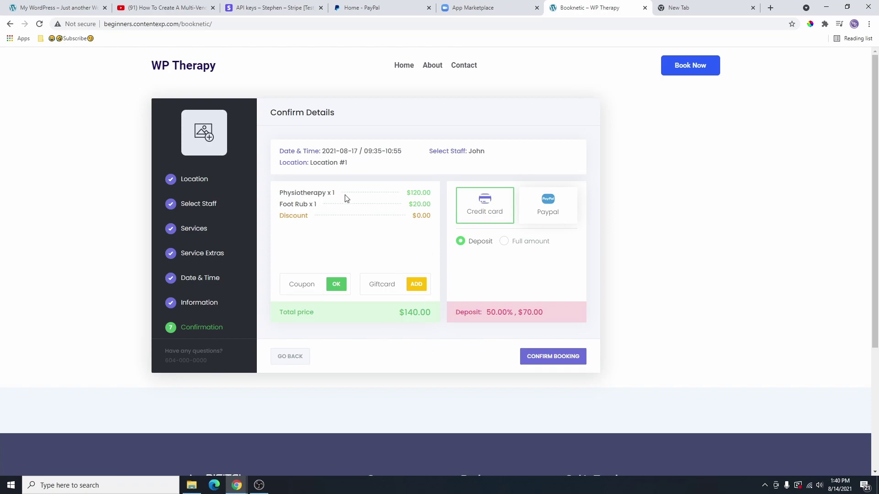
Step: Examine the Foot Rub item and the total price in the booking summary
triple_click(274, 208)
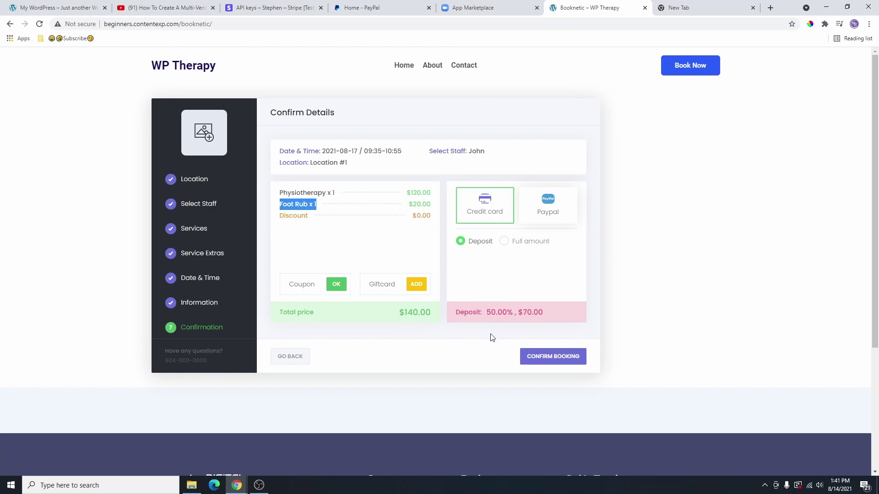
double_click(402, 315)
click(435, 318)
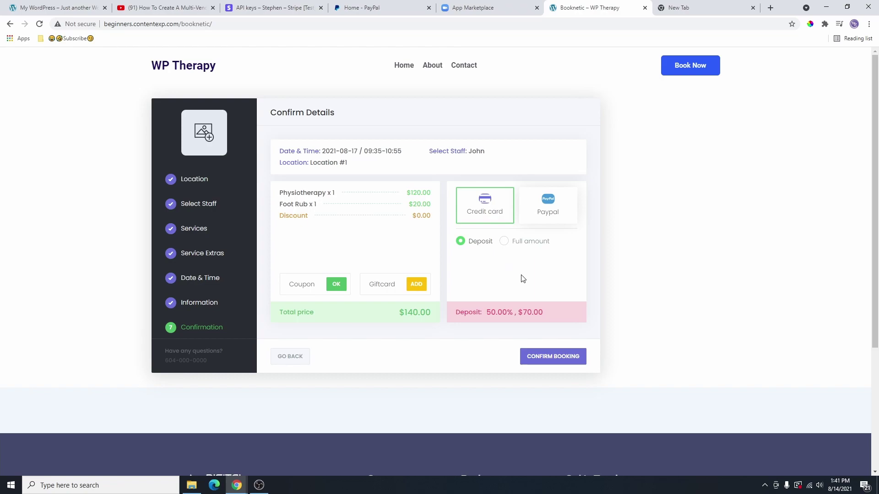
Step: Try the Full amount option, return to Deposit and try PayPal as the payment method
click(505, 243)
click(460, 242)
click(544, 222)
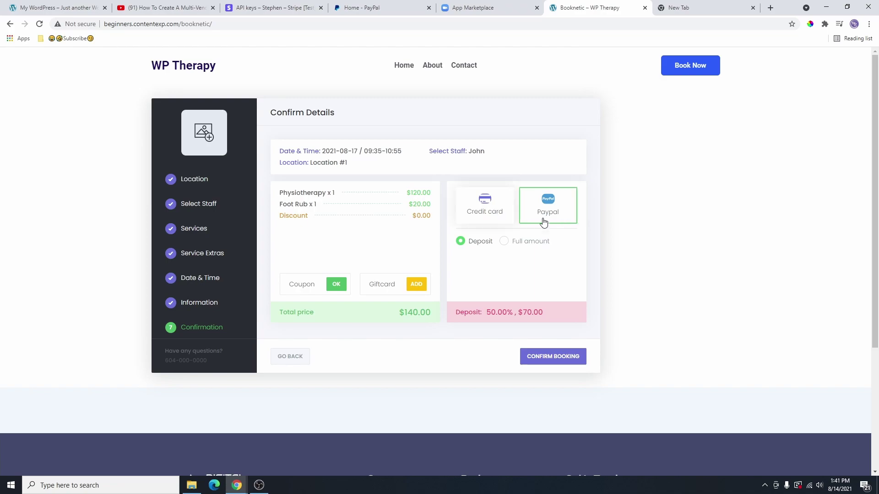
Step: Confirm the booking with a credit card deposit and back out of the Stripe checkout
click(486, 213)
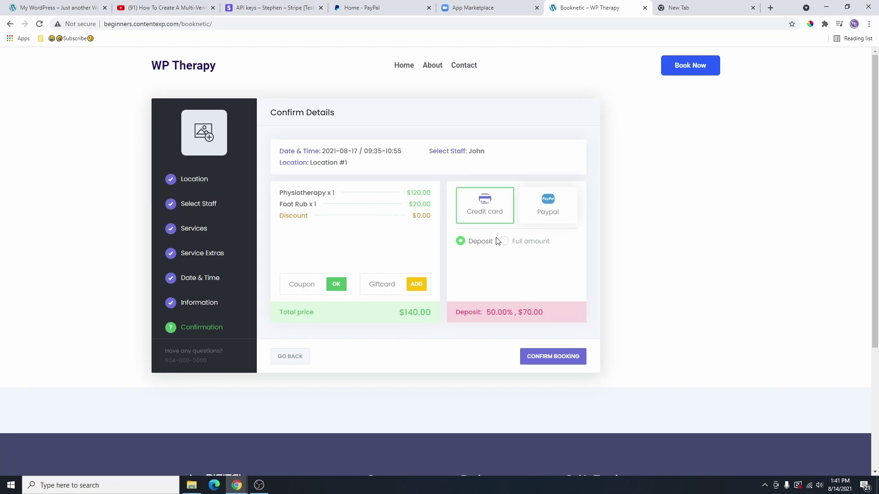
click(554, 356)
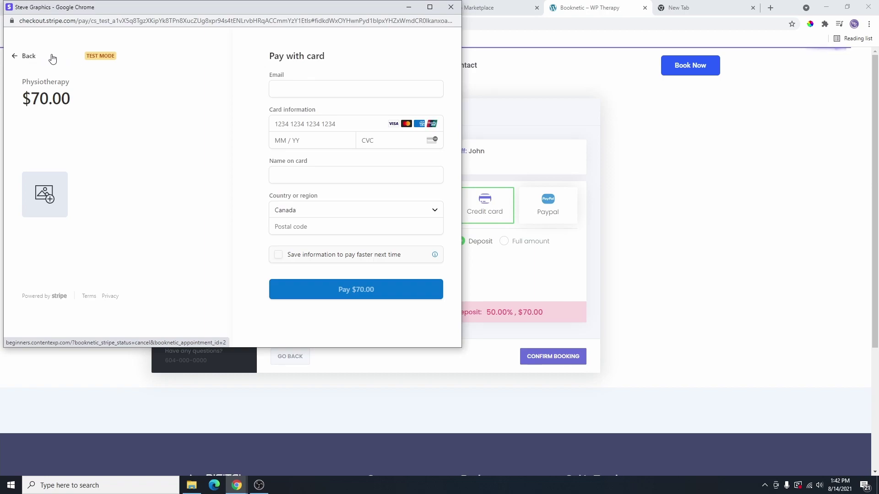
click(25, 58)
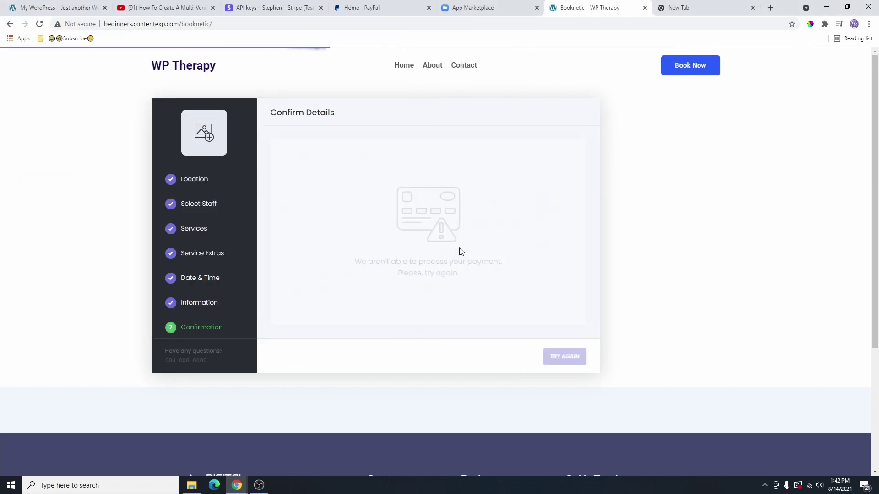
Step: Retry the payment with PayPal as the method and confirm the booking
click(564, 357)
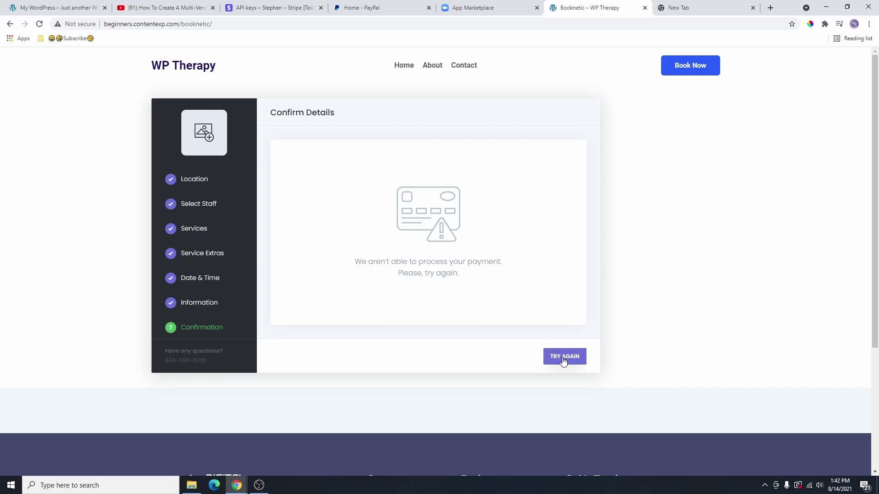
click(547, 205)
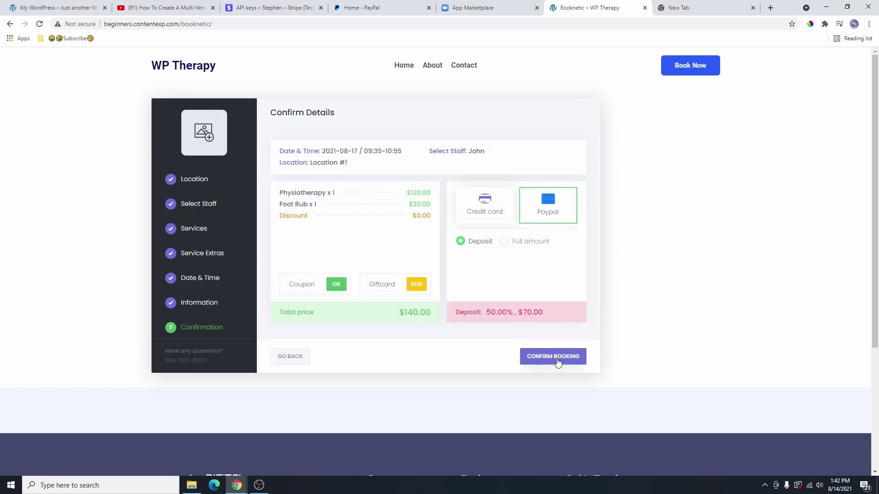
click(558, 361)
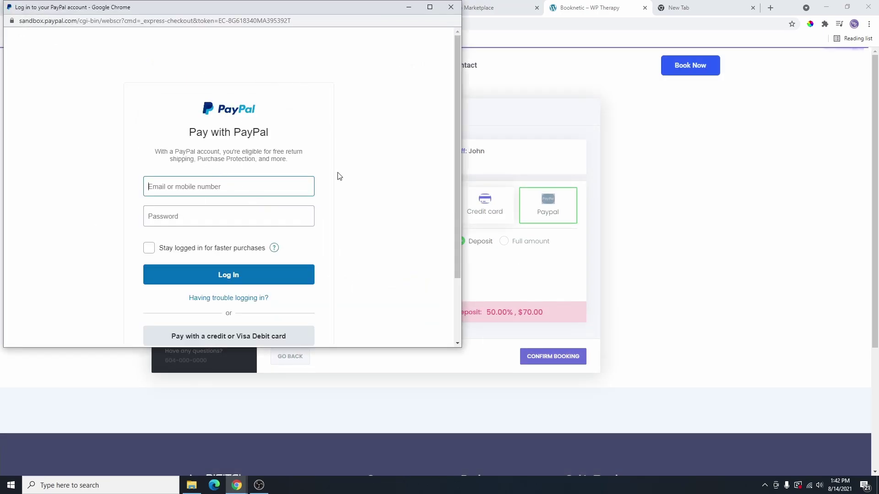
Step: View PayPal's credit or Visa Debit card payment form, close the checkout window and return to the booking details
scroll(258, 160, down, 2)
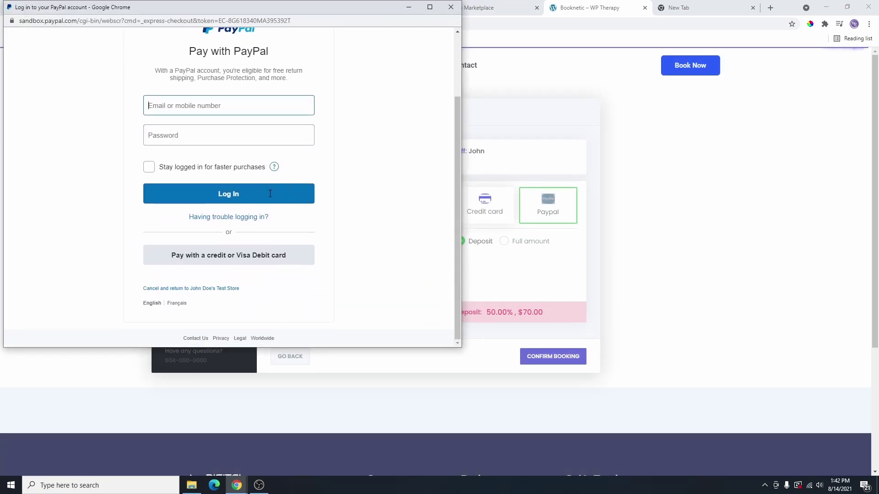
click(242, 256)
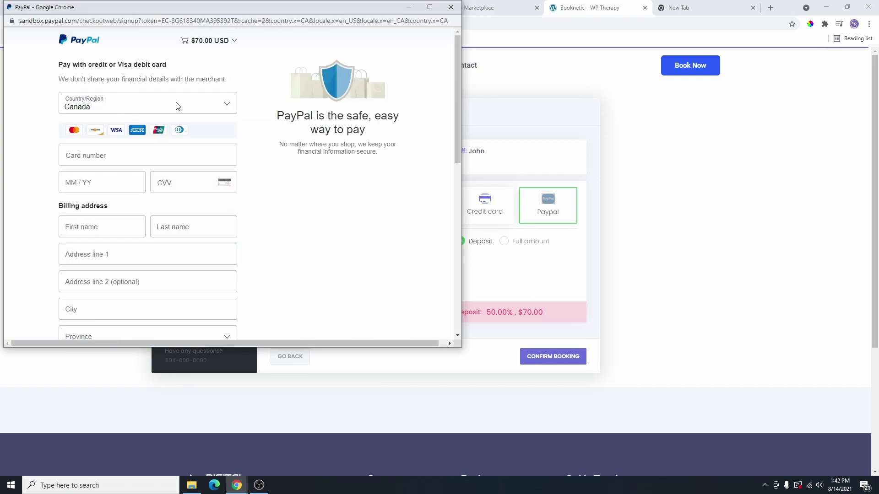
scroll(165, 205, down, 4)
click(451, 7)
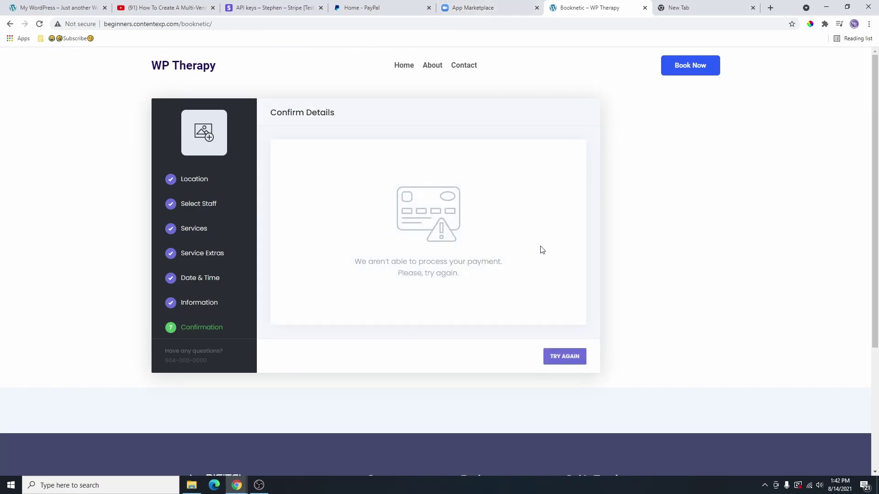
click(565, 358)
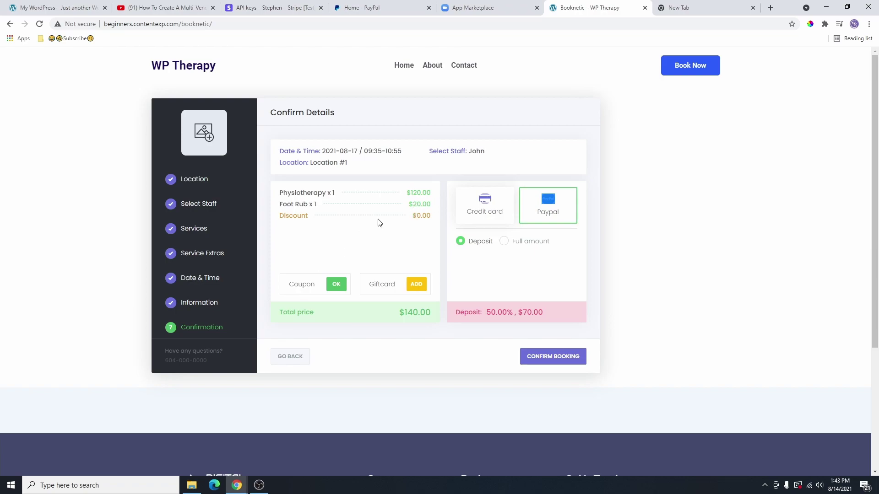
Step: Examine the YouTube page of the multi-vendor Booknetic SaaS tutorial, then return to the WP Therapy booking page
click(169, 8)
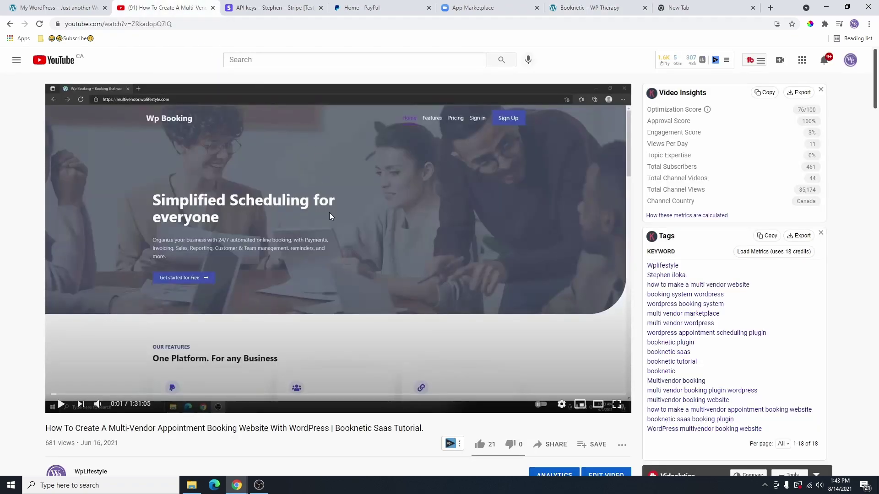
scroll(329, 243, down, 2)
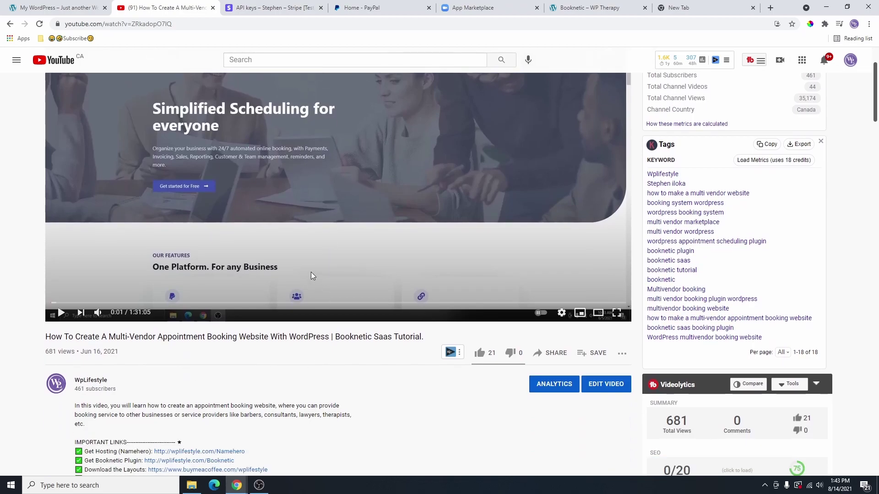
scroll(352, 303, up, 2)
scroll(362, 318, down, 1)
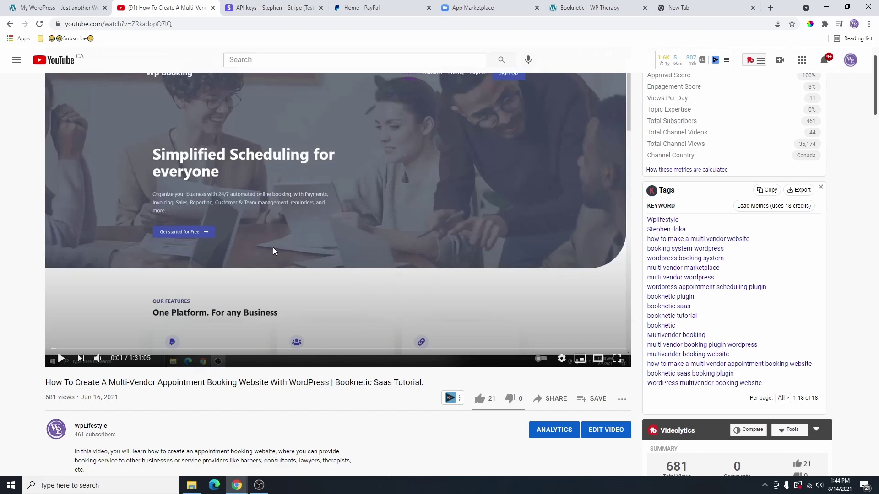
scroll(284, 284, up, 1)
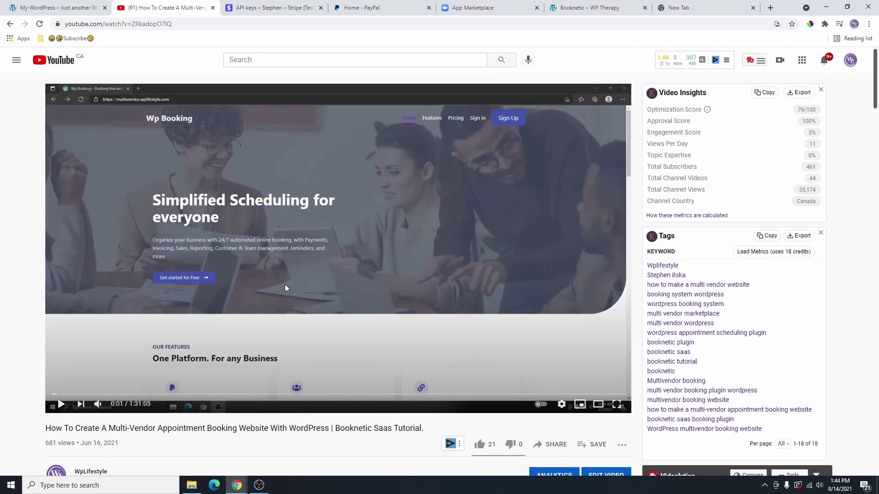
scroll(298, 273, down, 1)
scroll(285, 316, up, 1)
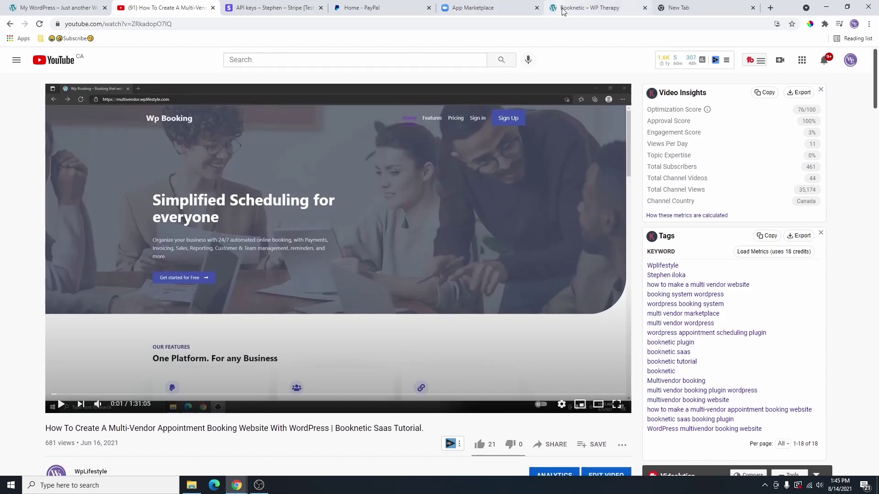
click(587, 9)
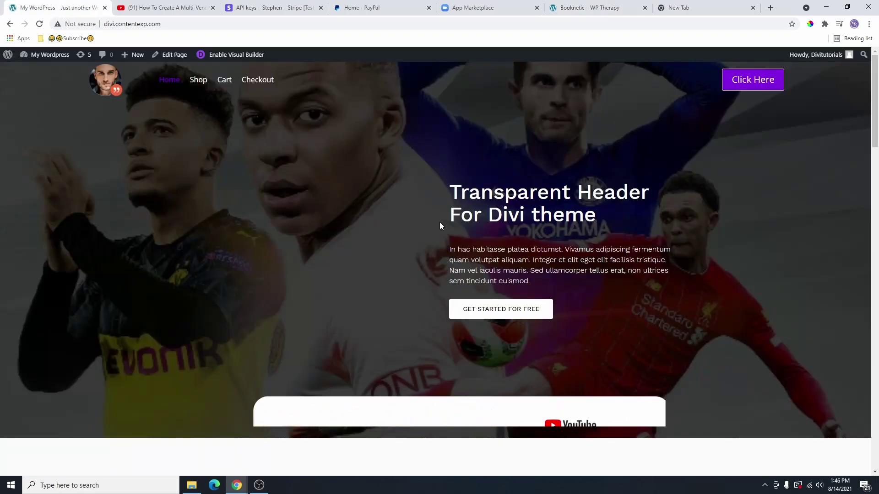
Step: Look over the Divi demo site's home page, then open its WordPress dashboard and the installed plugins list
key(ctrl+1)
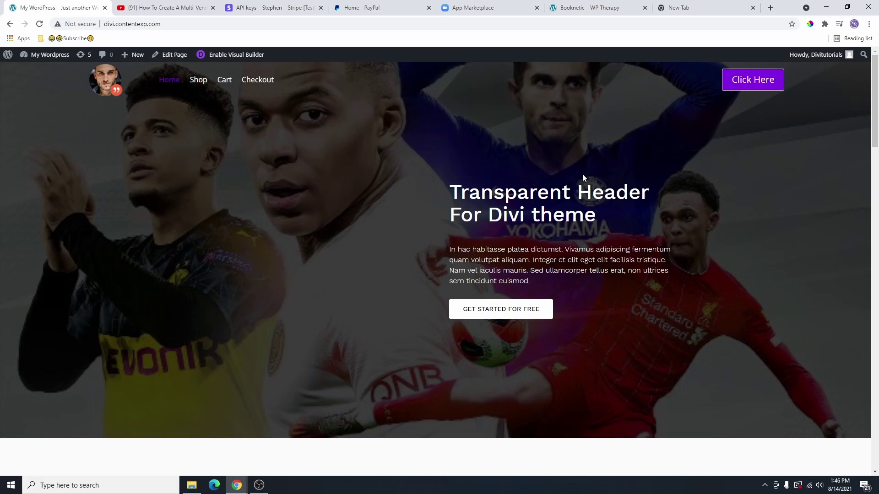
scroll(561, 151, down, 4)
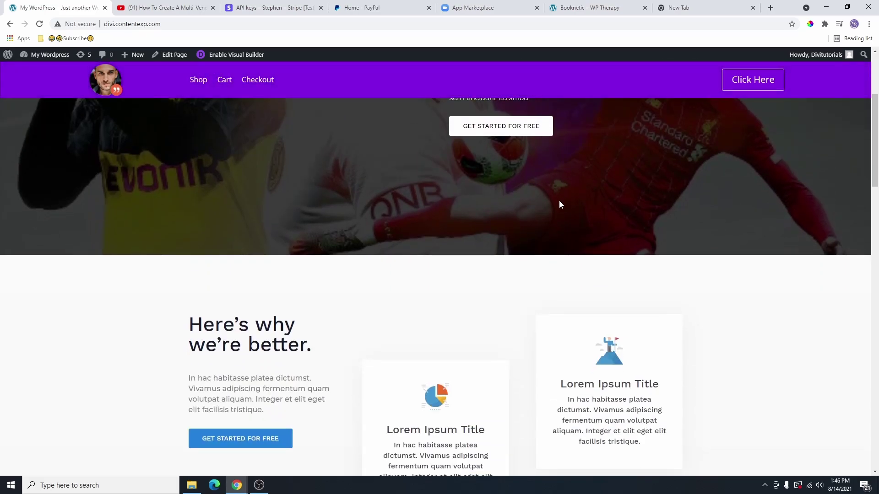
scroll(560, 205, up, 4)
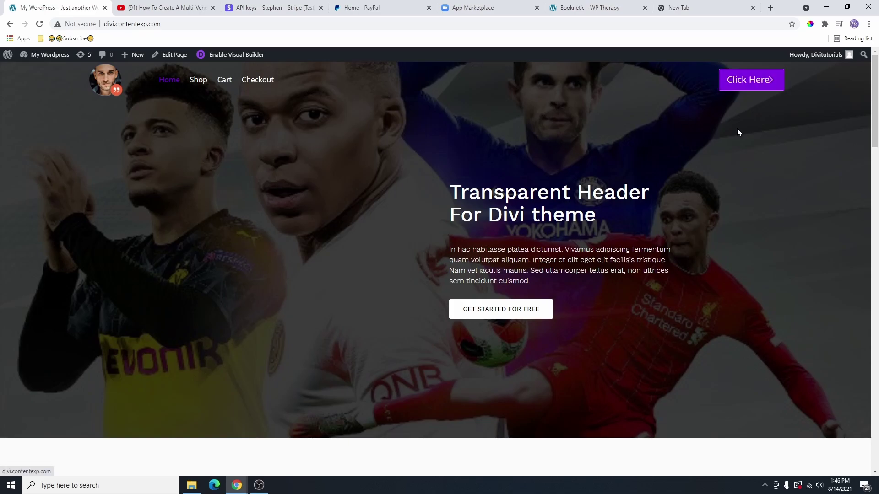
click(753, 82)
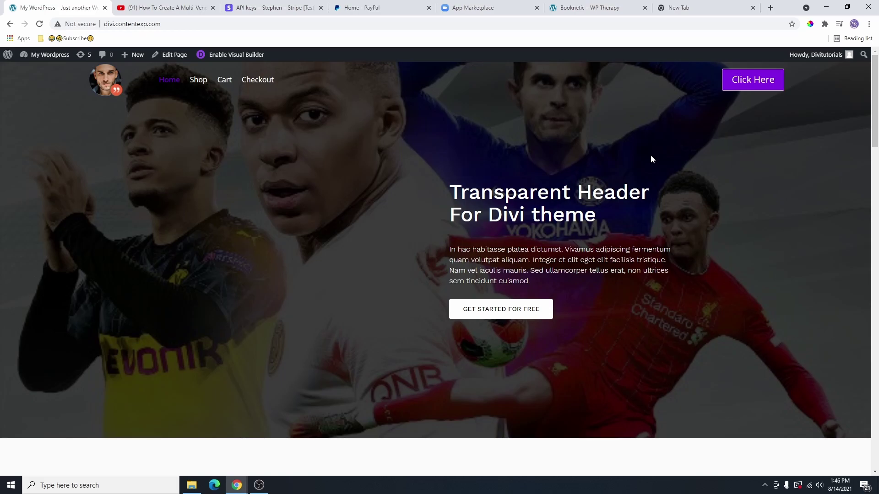
mouse_move(44, 55)
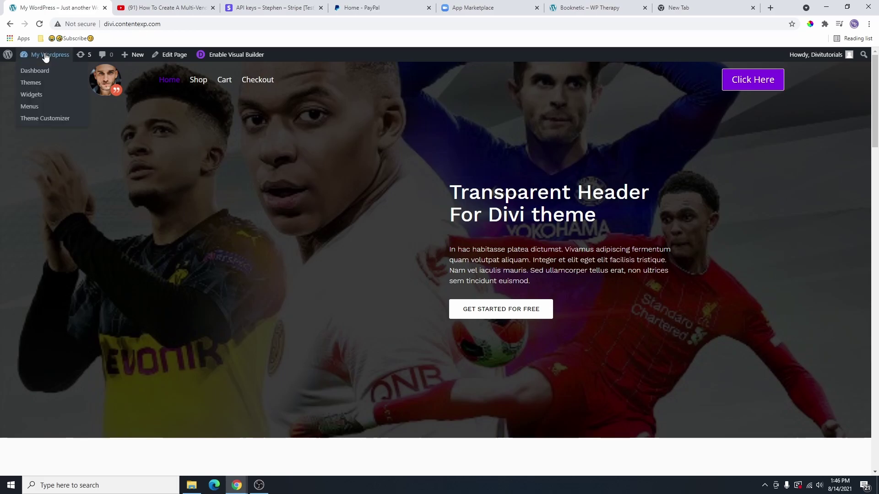
click(42, 75)
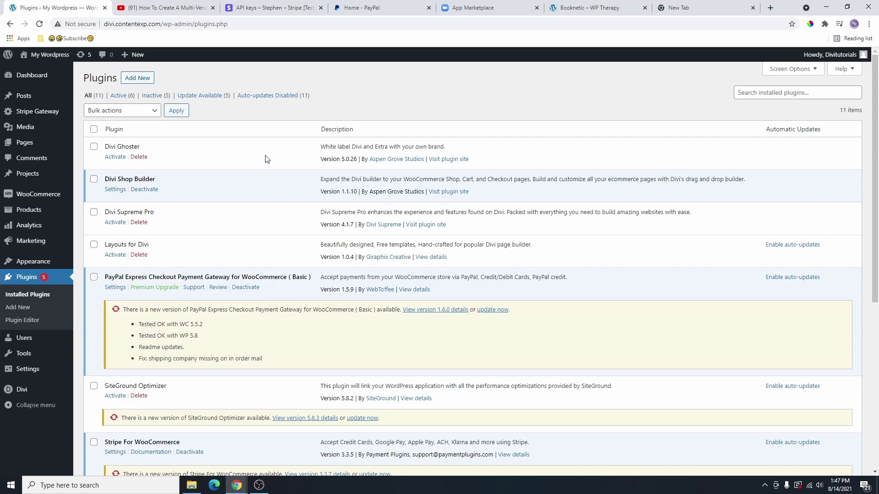
Step: Open wplifestyle.com/booknetic in the empty browser tab to reach the plugin's CodeCanyon page
click(689, 10)
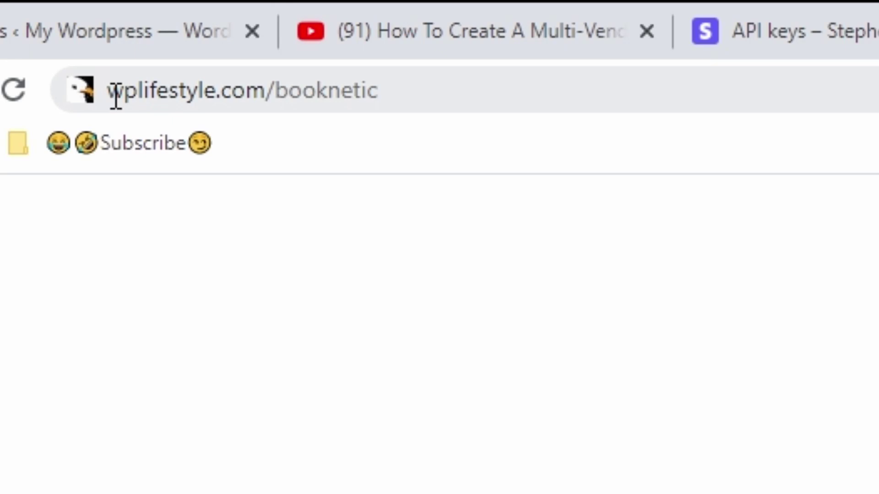
drag(116, 97, 412, 92)
key(Return)
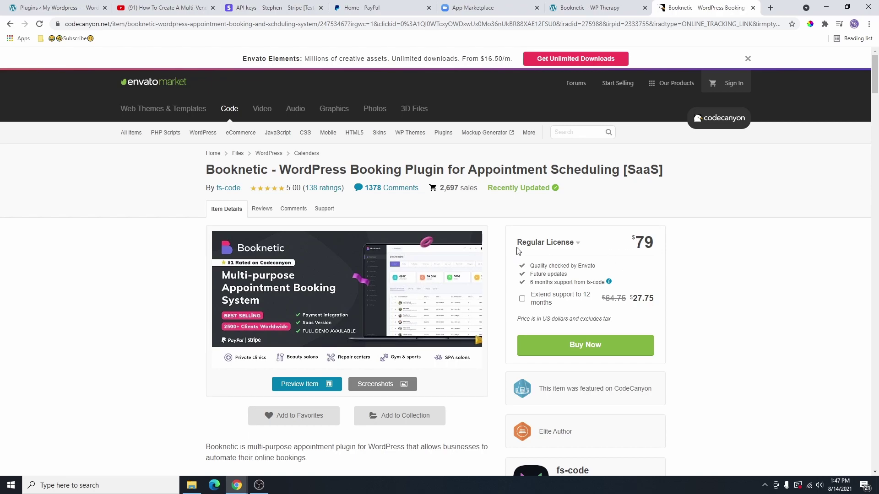
Step: Check the multi-vendor tutorial's YouTube page again and return to the Booknetic item on CodeCanyon
key(ctrl+2)
scroll(224, 227, down, 5)
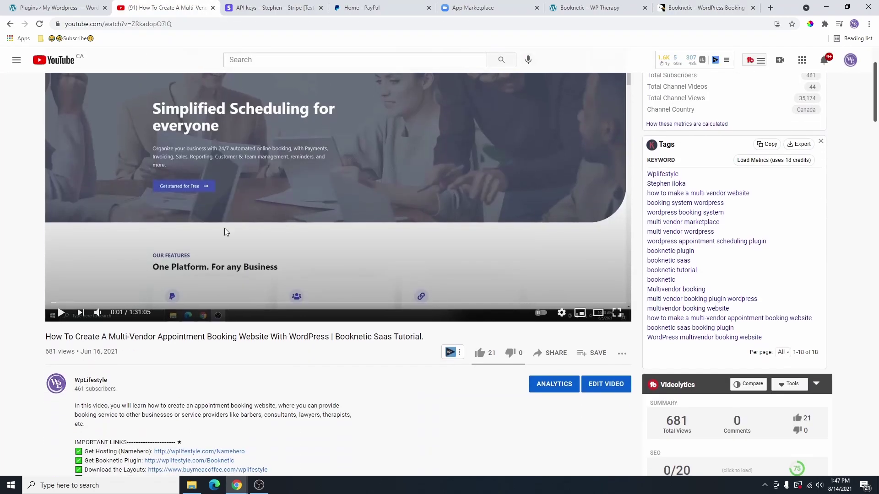
scroll(256, 193, up, 4)
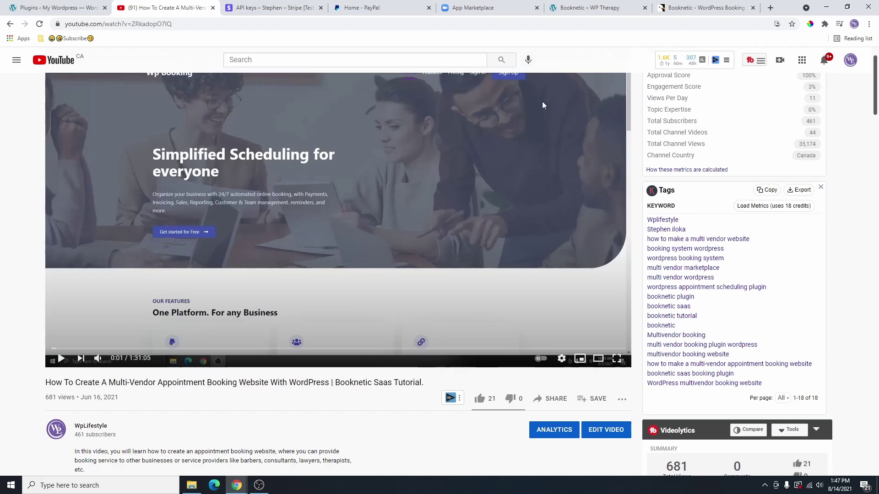
click(718, 6)
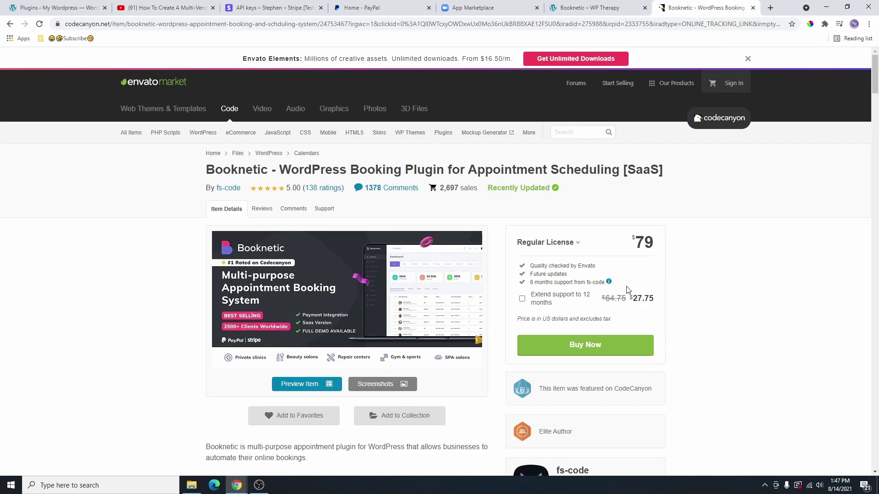
Step: Try the Extended License for the Booknetic plugin and return to the Regular License
click(574, 243)
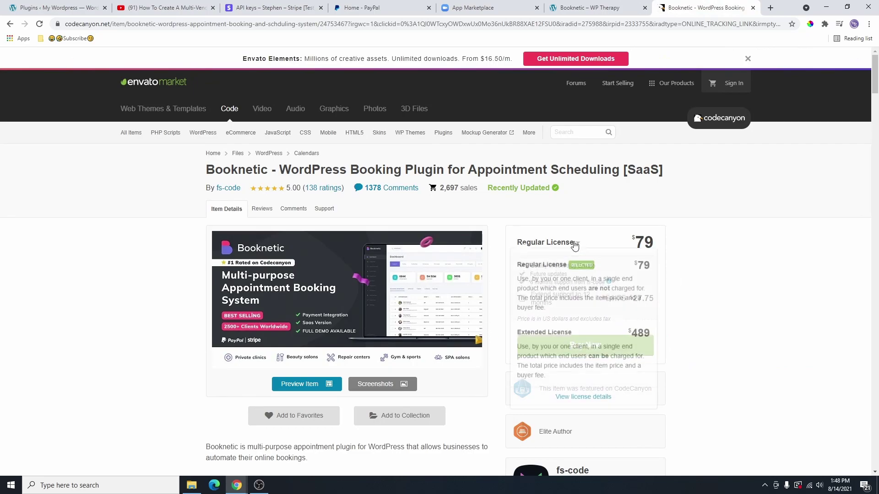
click(579, 353)
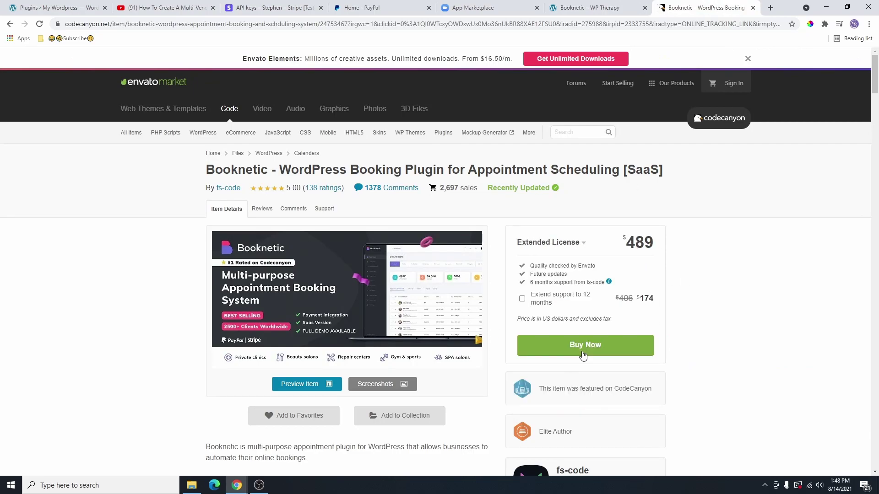
click(580, 244)
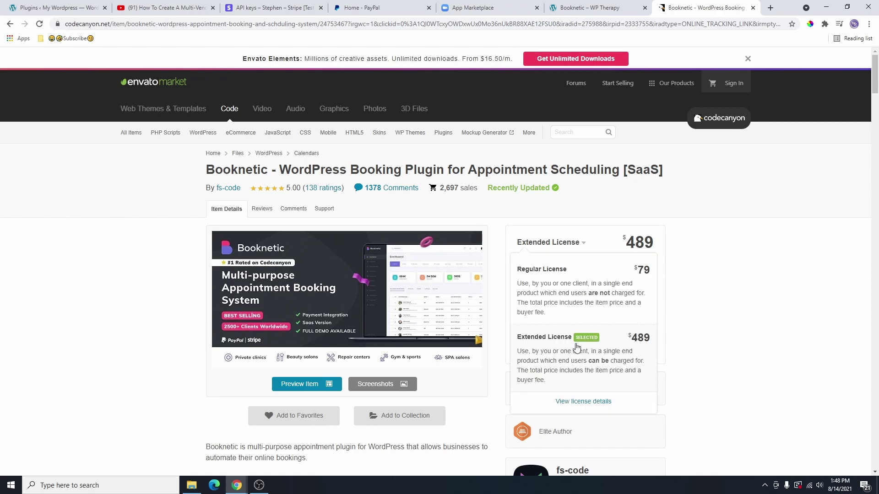
click(585, 293)
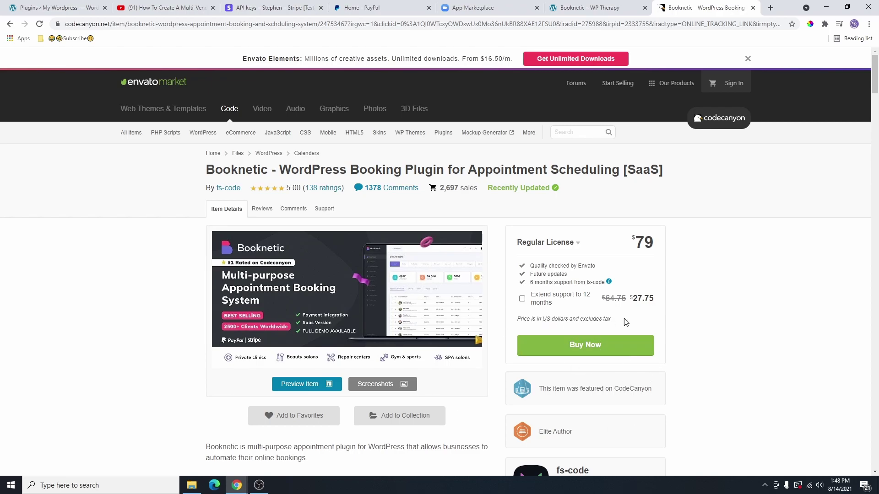
Step: Add Booknetic with the Regular License to the cart, proceed to checkout and choose signing in with an existing account
click(591, 347)
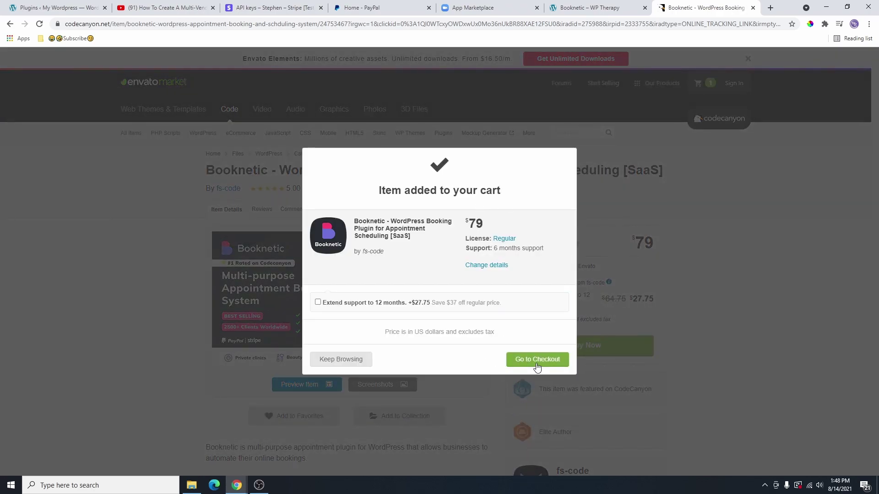
click(563, 359)
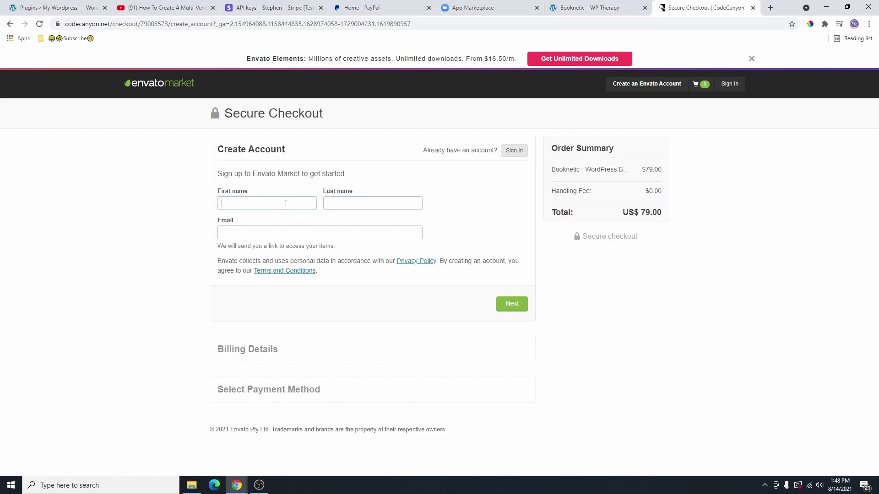
click(343, 231)
click(514, 151)
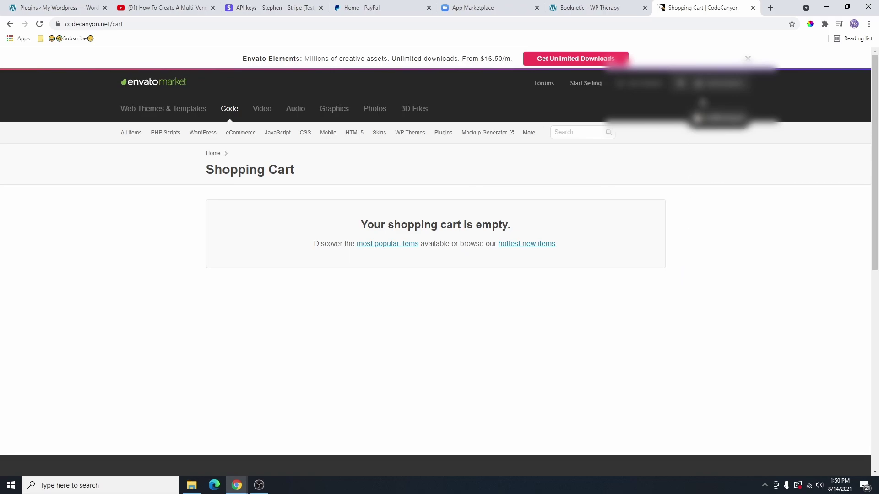
Step: Download Booknetic's installable WordPress file and its PDF license certificate and purchase code from the account's downloads
click(714, 85)
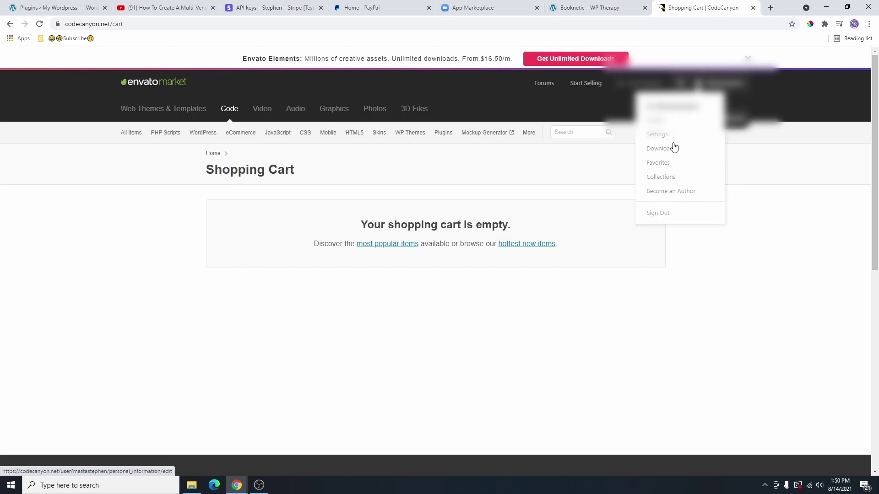
click(653, 151)
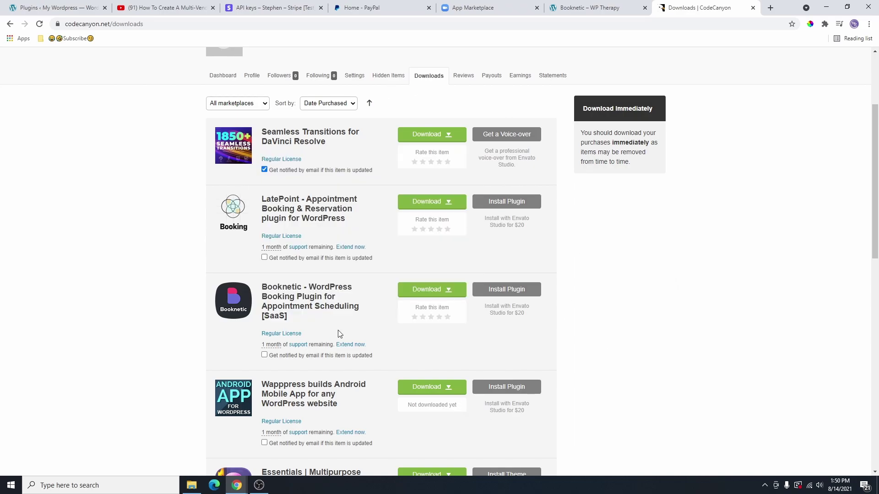
click(430, 293)
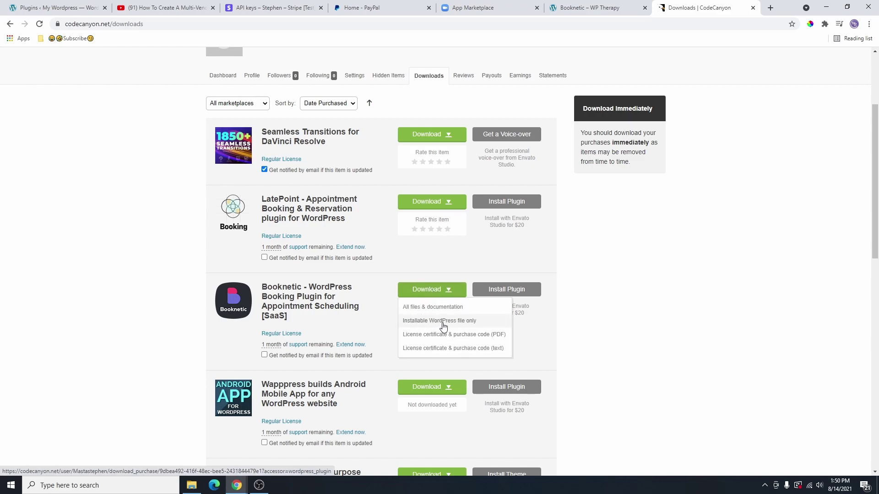
click(458, 324)
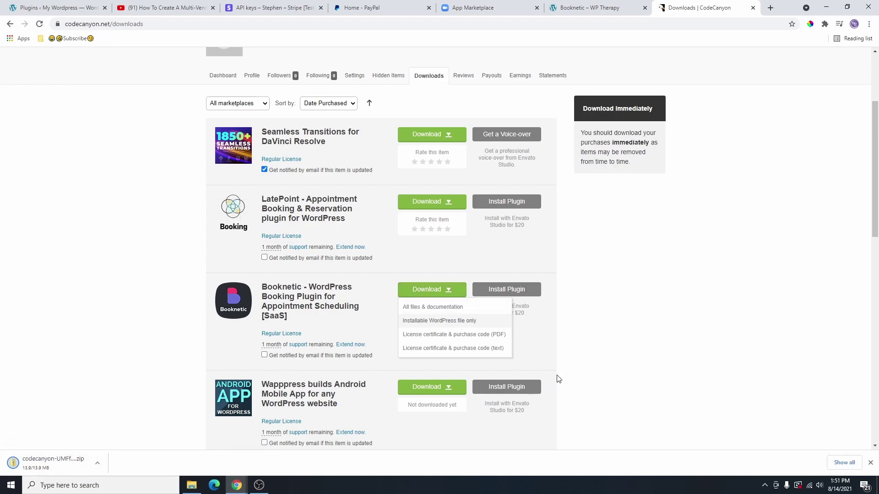
click(463, 335)
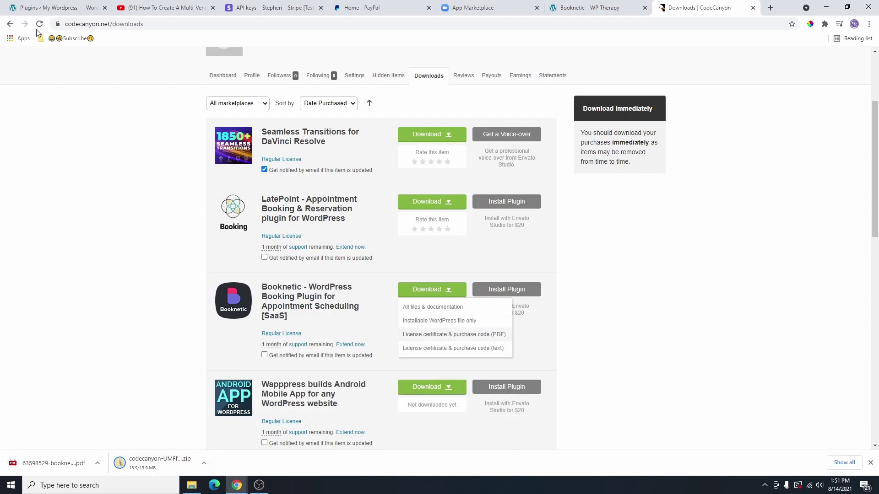
Step: Upload the downloaded Booknetic zip file as a new plugin on the WordPress site, install it and activate it
click(40, 8)
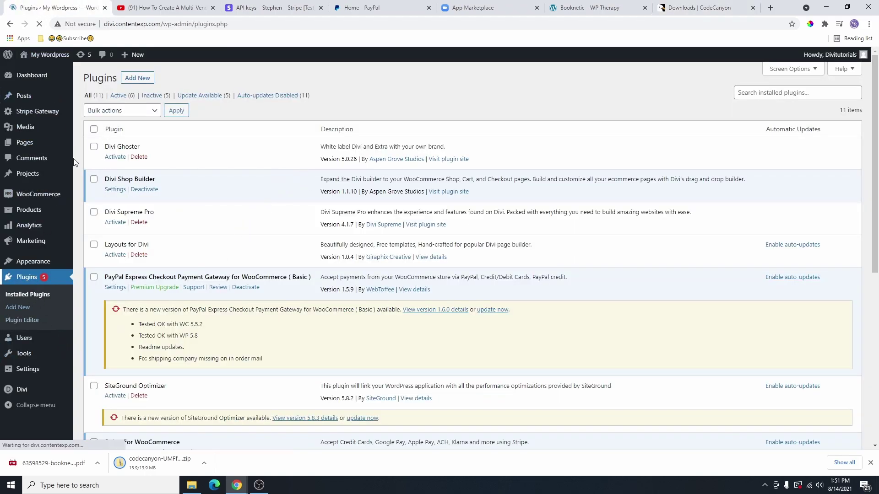
click(131, 81)
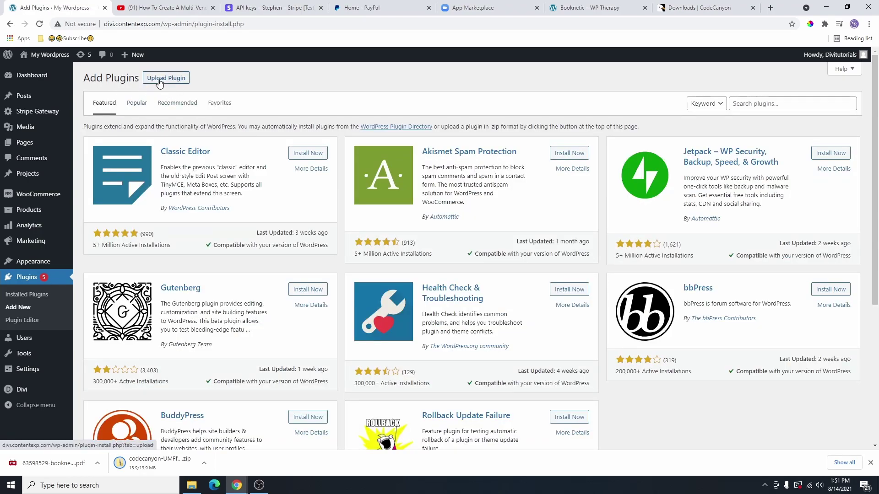
click(166, 79)
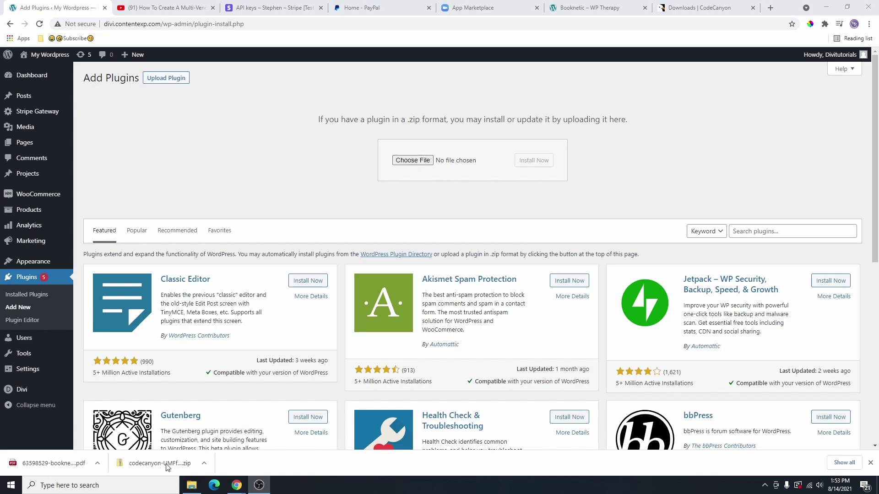
drag(141, 466, 414, 168)
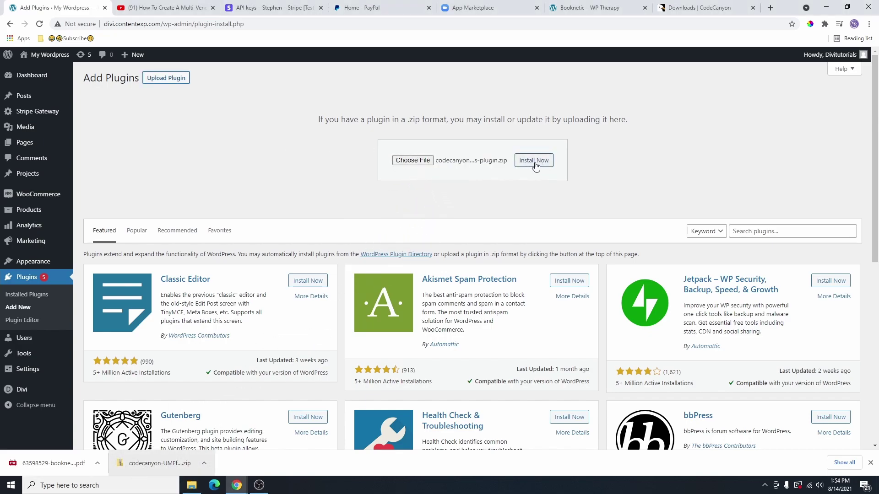
click(534, 164)
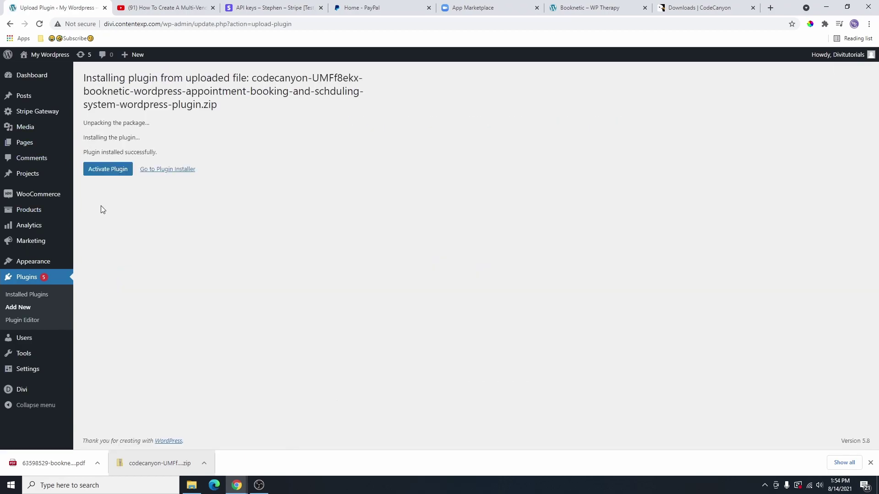
click(108, 175)
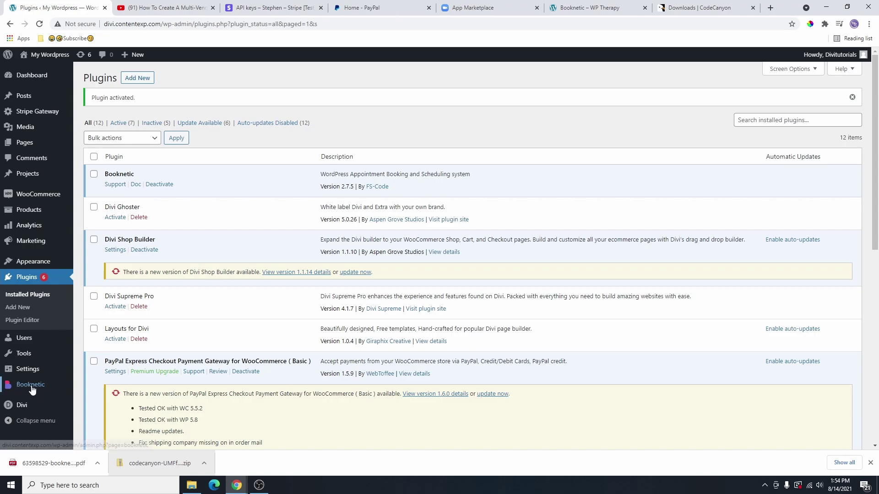
Step: Open Booknetic's activation form and fill in the purchase code copied from the downloaded PDF license certificate
click(28, 390)
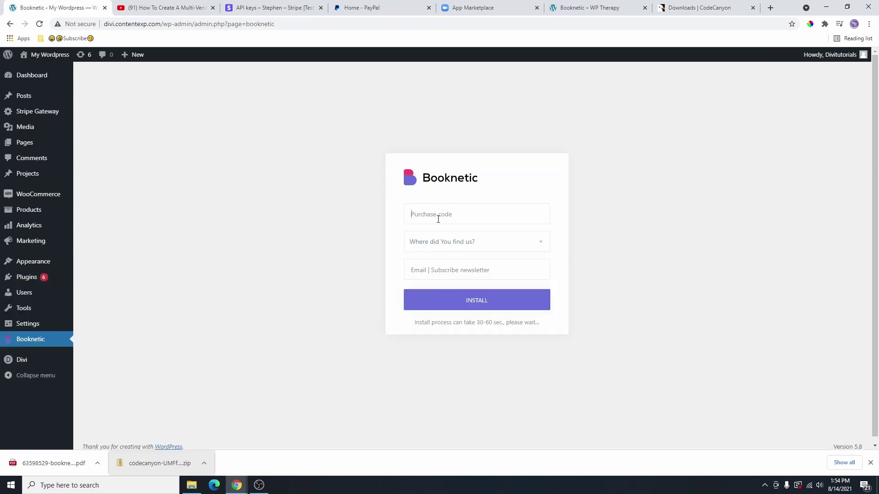
click(62, 464)
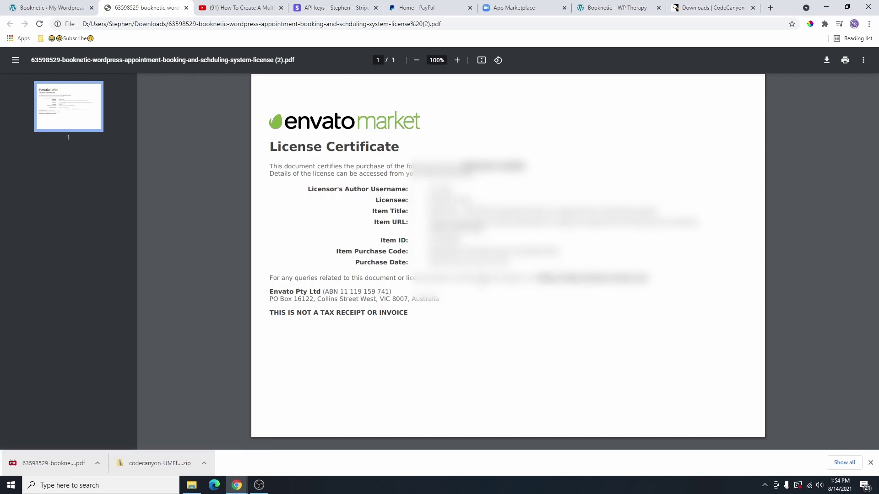
drag(338, 254, 563, 251)
key(ctrl+w)
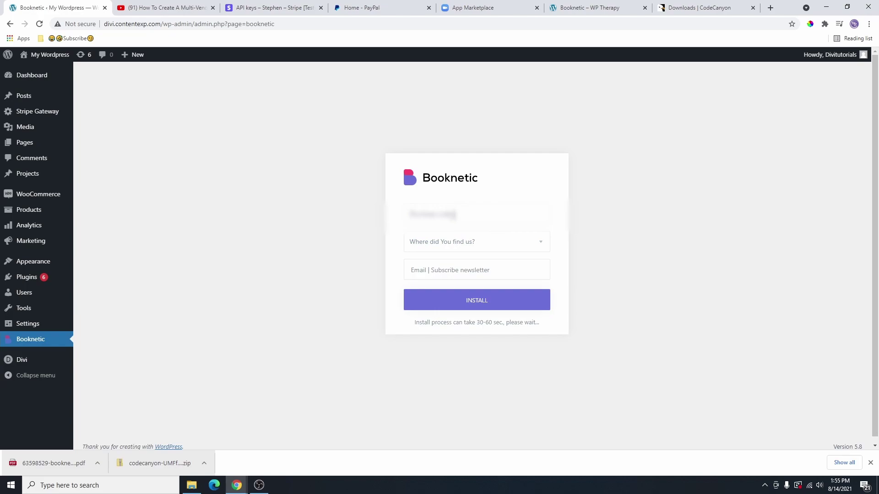
right_click(453, 217)
click(485, 296)
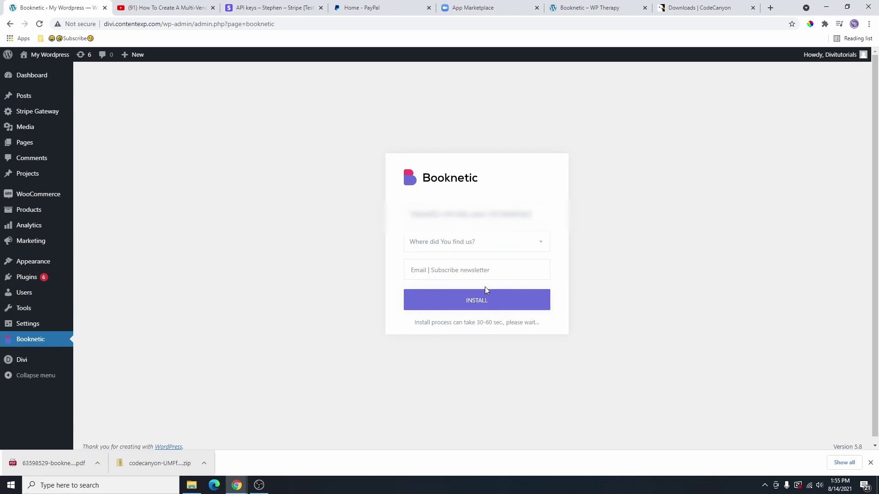
Step: Answer where the plugin was found with From YouTube and run the Booknetic installation
click(478, 245)
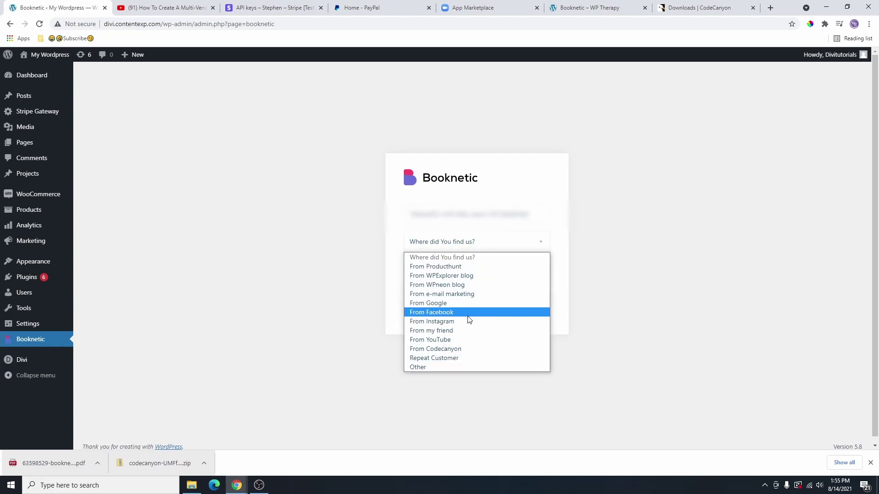
click(455, 339)
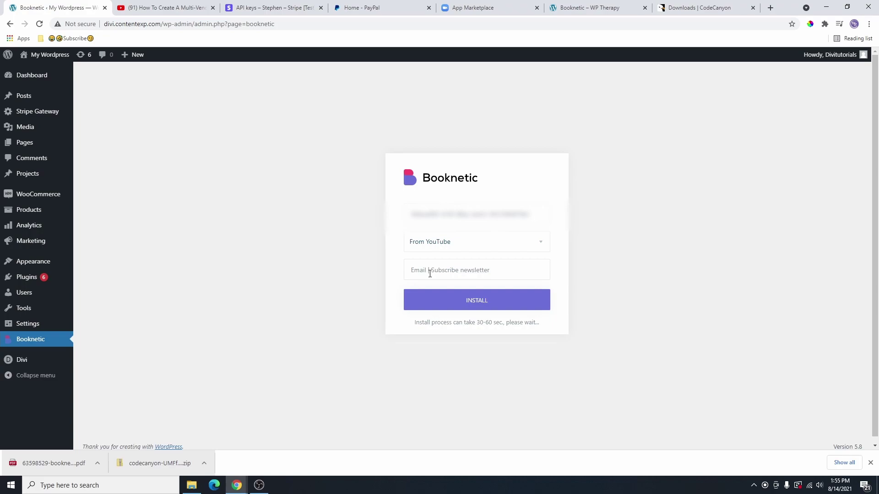
click(477, 302)
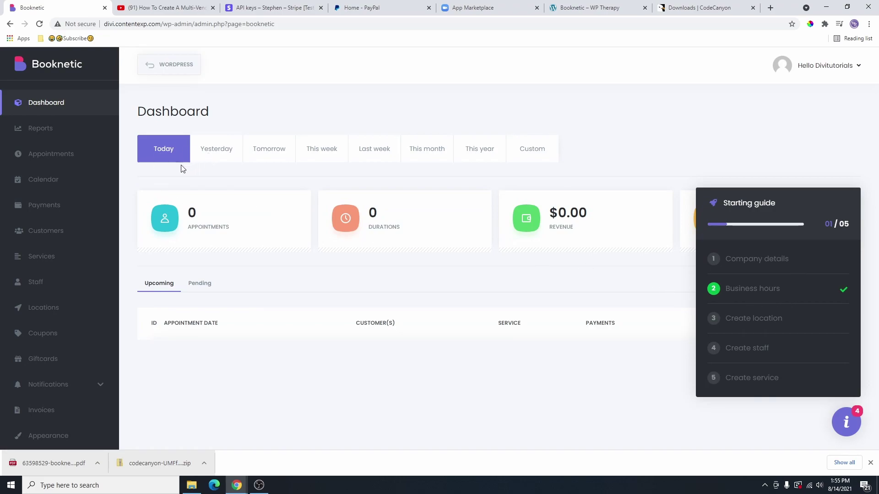
Step: Go back to the WordPress dashboard, reopen Booknetic and look through its full list of sections
click(169, 71)
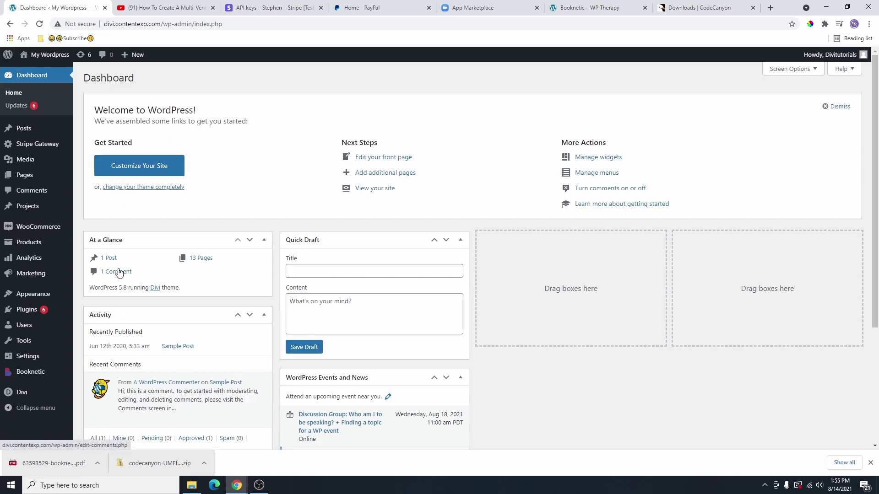
click(29, 373)
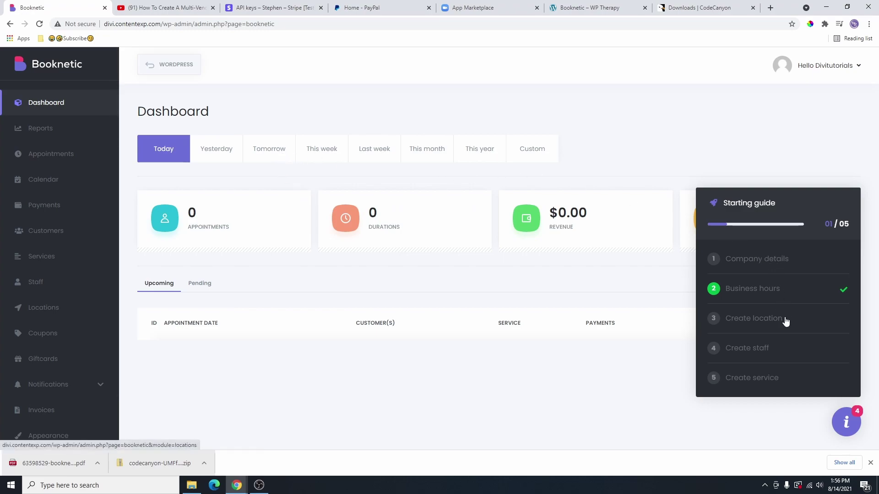
scroll(55, 256, down, 2)
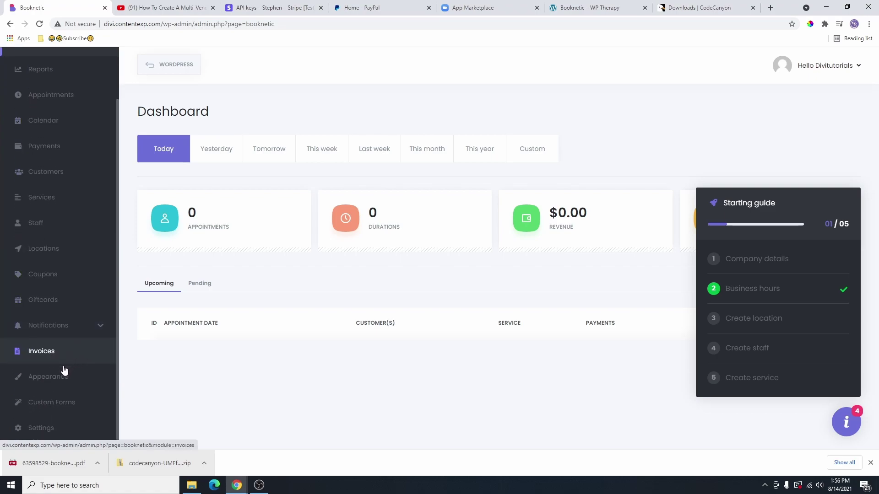
scroll(49, 180, up, 2)
scroll(73, 369, down, 2)
scroll(65, 379, up, 2)
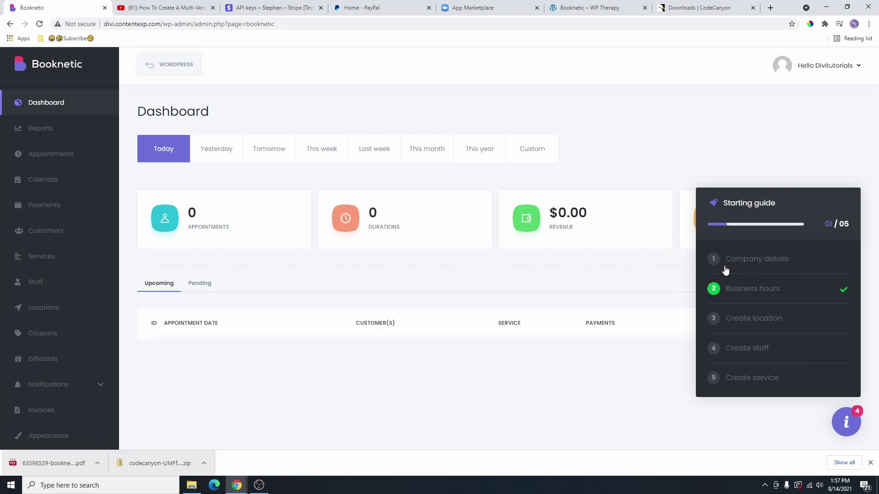
Step: In the company details, enable displaying the company logo on the booking panel and save the changes
click(759, 265)
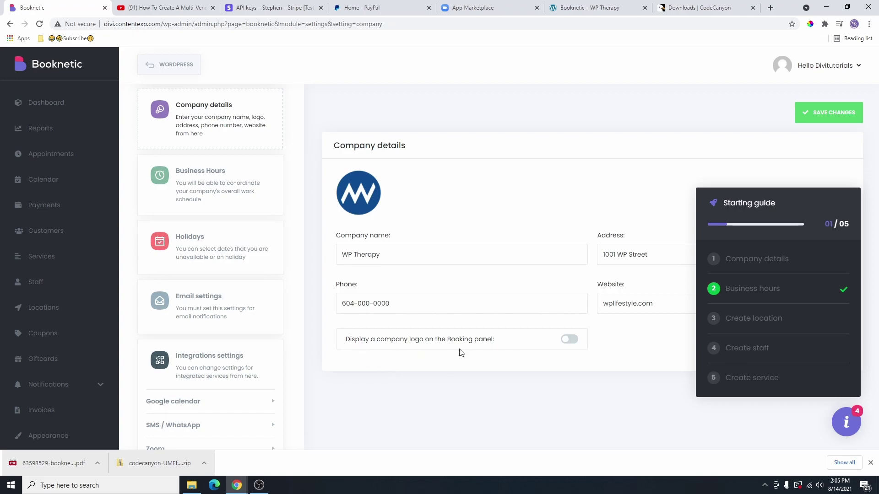
click(569, 344)
click(831, 113)
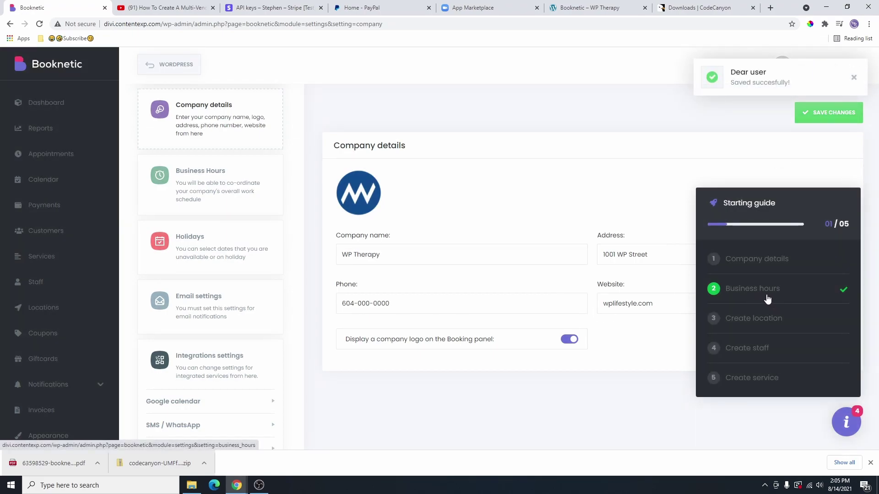
Step: Open the business hours from the starting guide and set Monday's opening time to 08:00
click(767, 299)
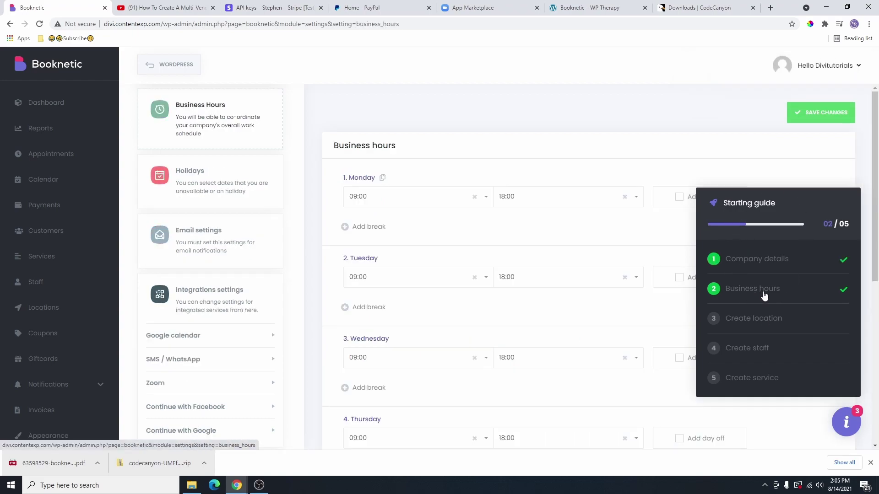
click(763, 294)
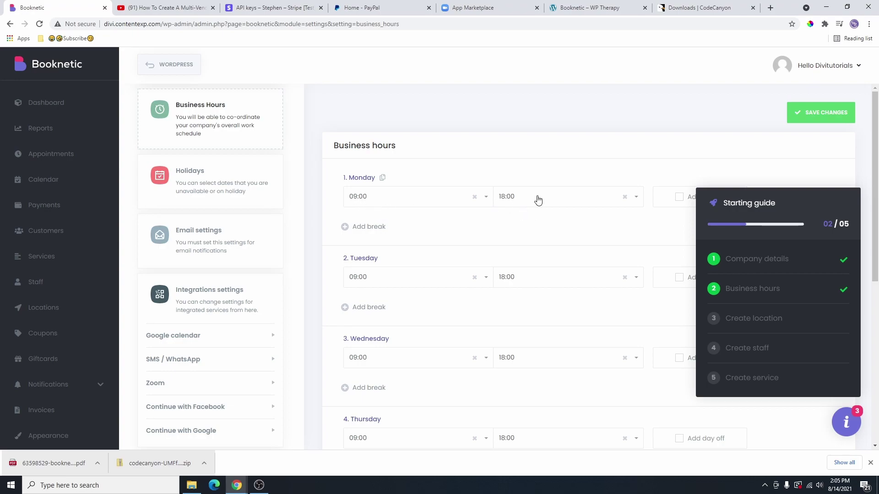
click(382, 202)
scroll(385, 280, up, 10)
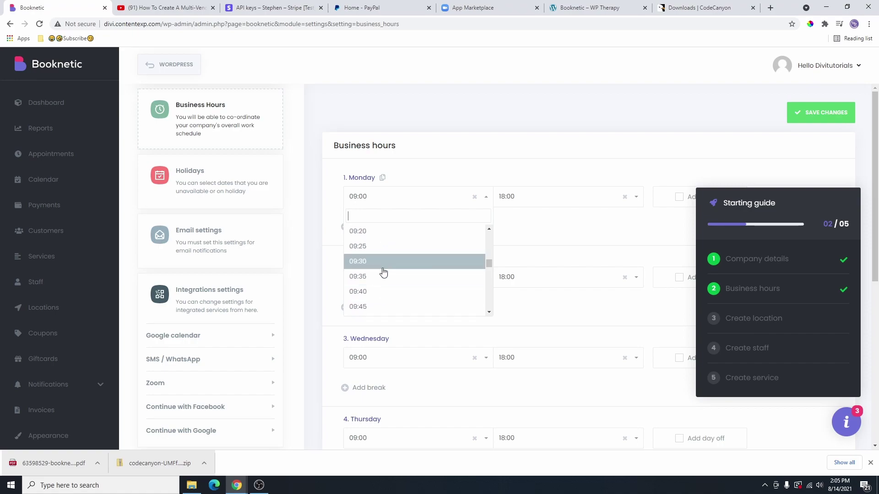
click(383, 268)
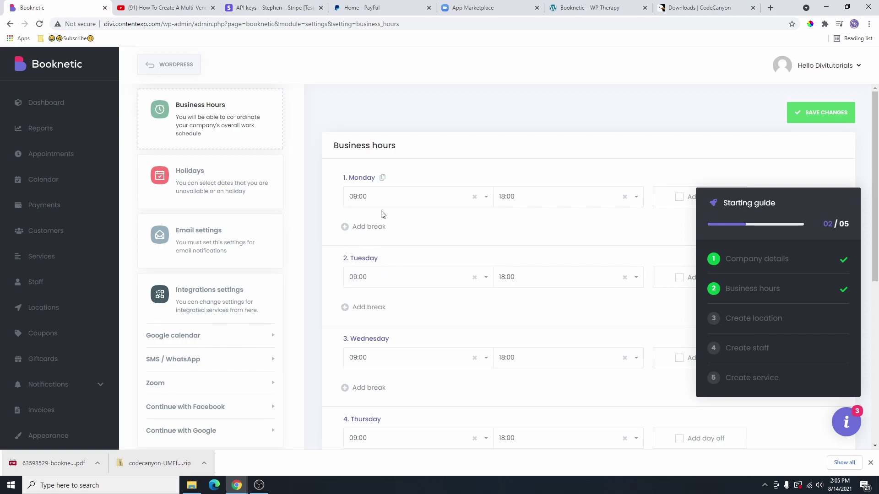
Step: Add a Monday break from 01:00 to 02:00 and save the business hours
scroll(419, 228, down, 2)
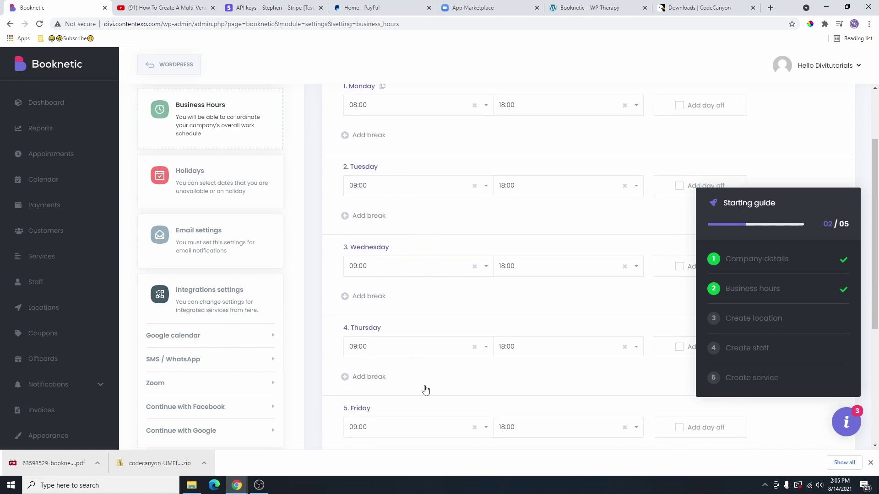
scroll(414, 347, down, 5)
scroll(413, 343, up, 7)
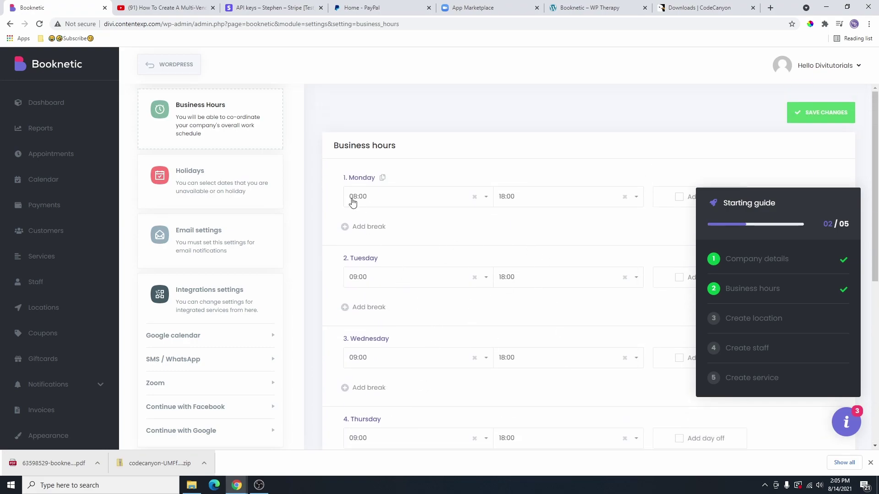
click(360, 229)
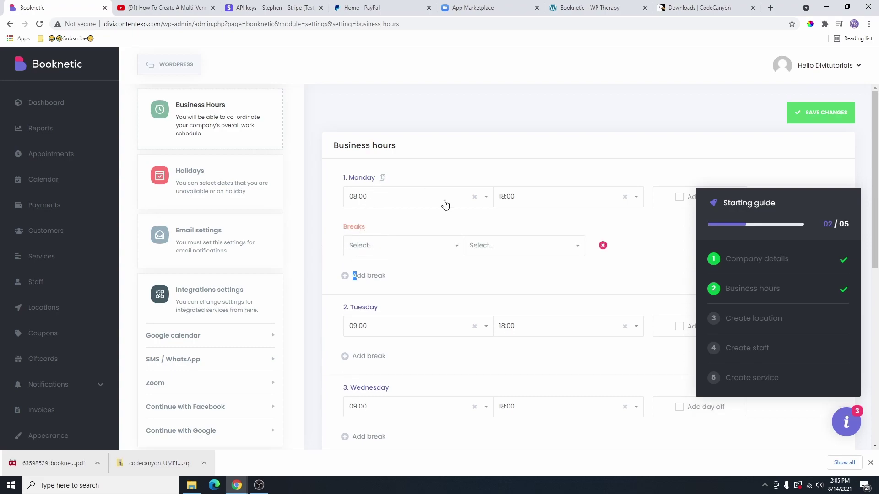
click(418, 252)
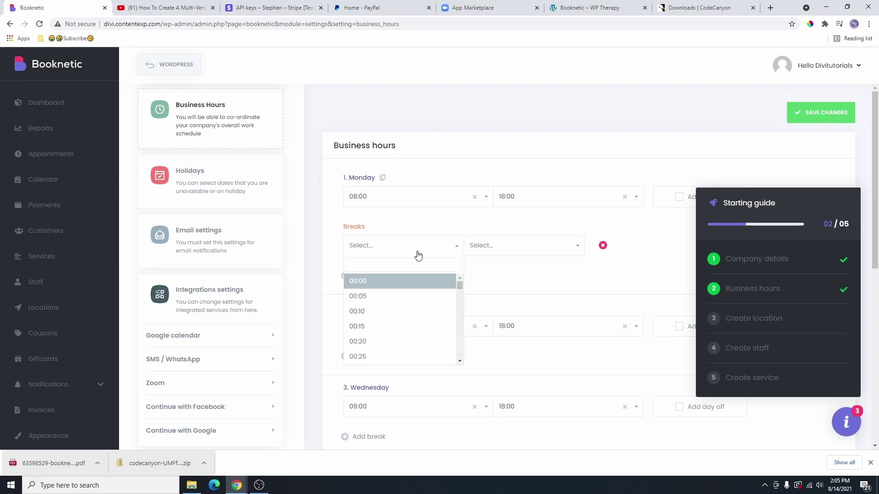
scroll(391, 307, down, 4)
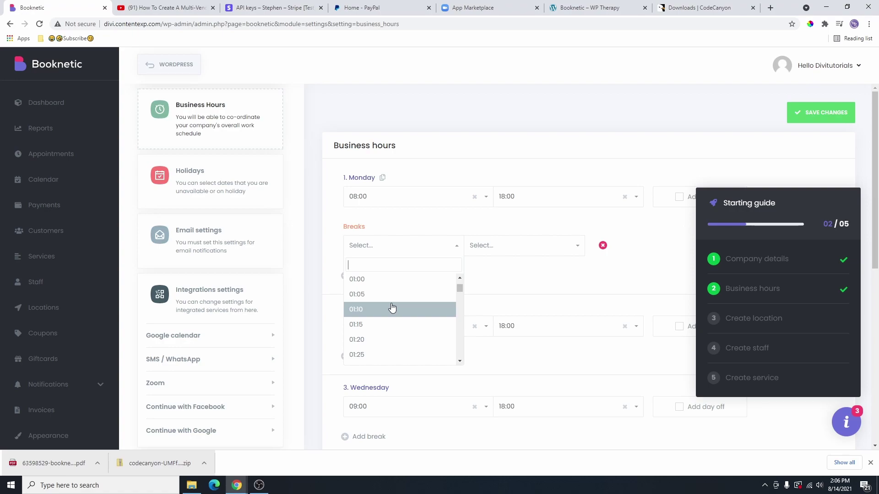
click(357, 280)
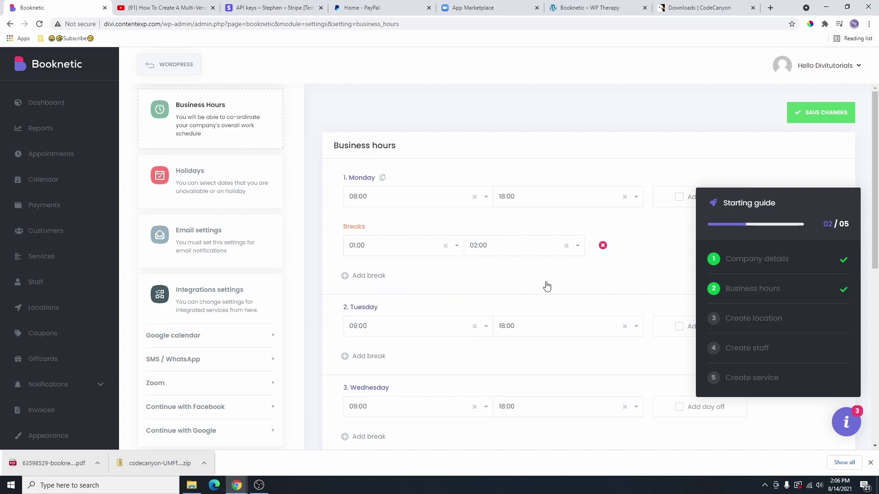
scroll(481, 321, down, 2)
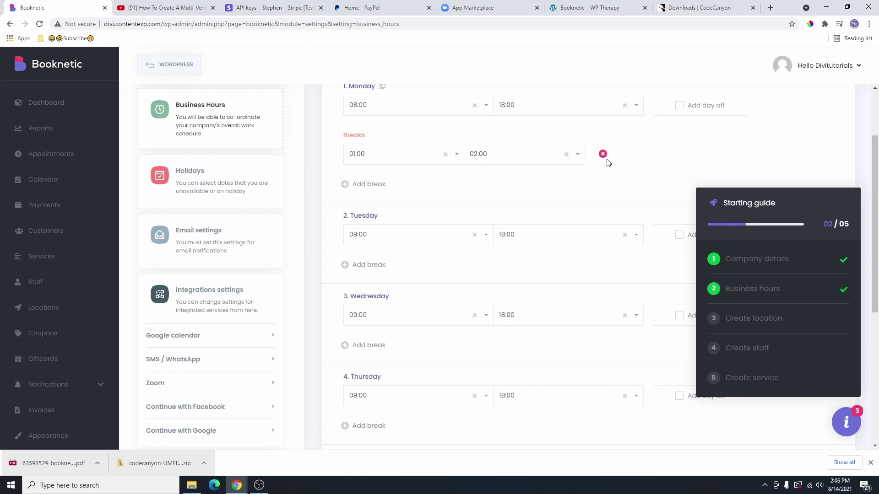
scroll(738, 114, up, 2)
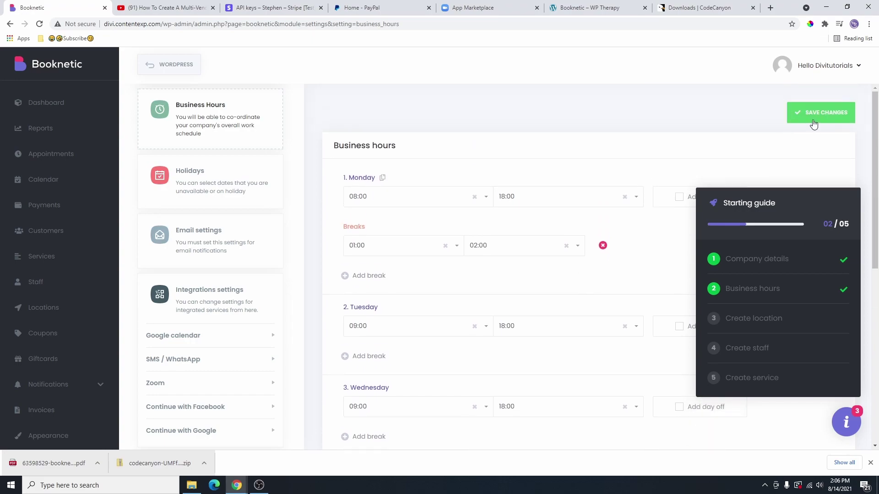
click(817, 112)
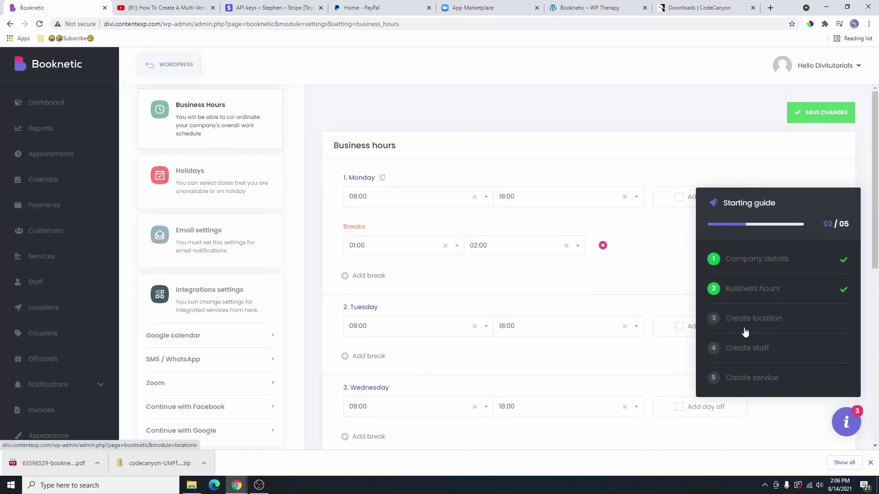
Step: Open the location task of the starting guide and add a location named Location #1 with an image, address and phone number
click(755, 326)
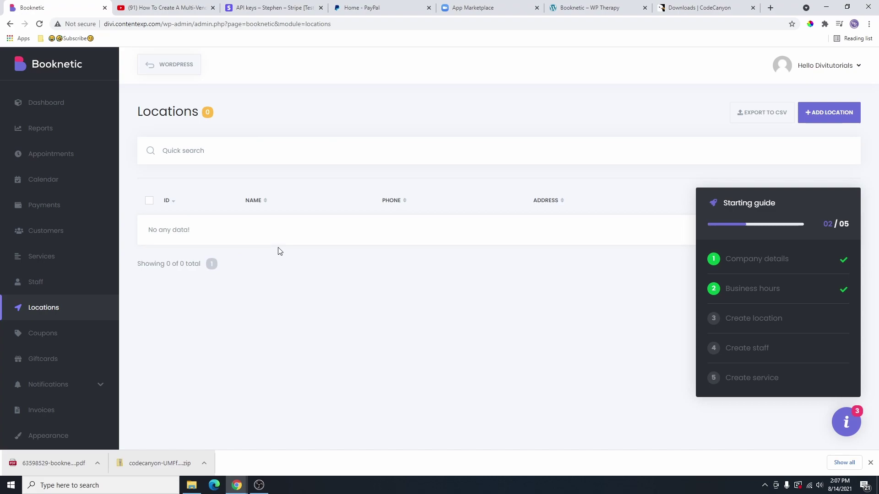
click(828, 121)
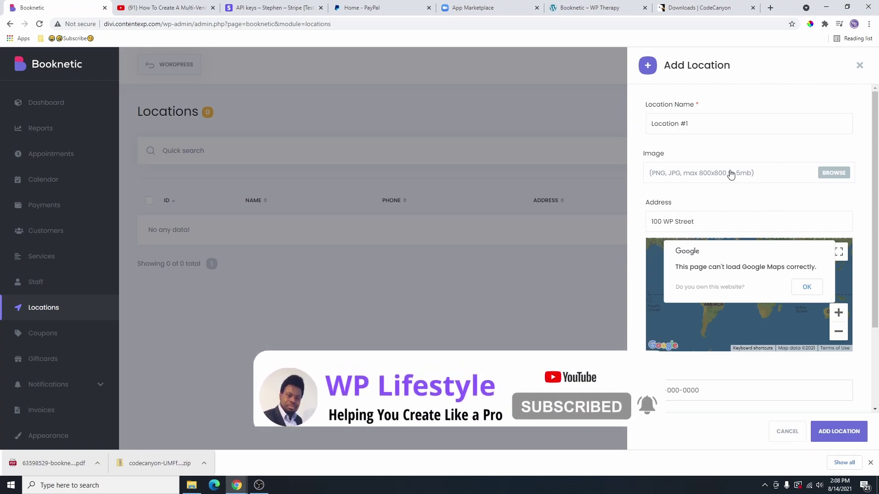
drag(698, 128, 643, 132)
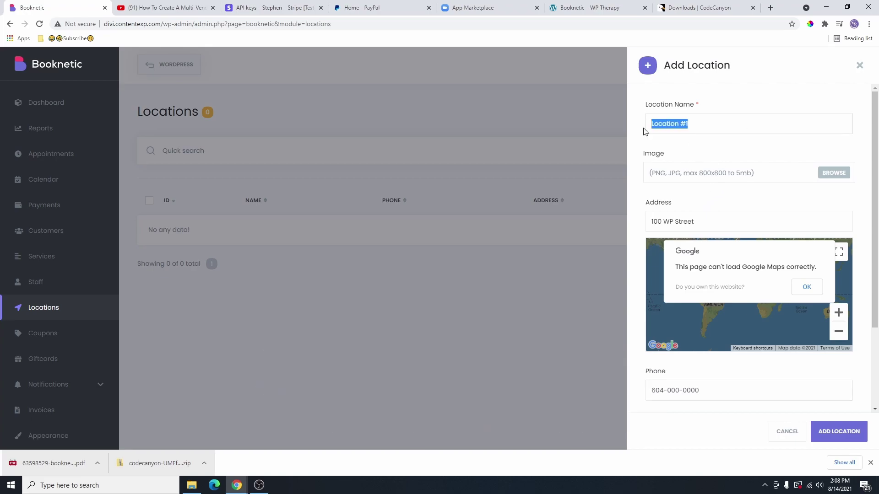
scroll(737, 164, down, 1)
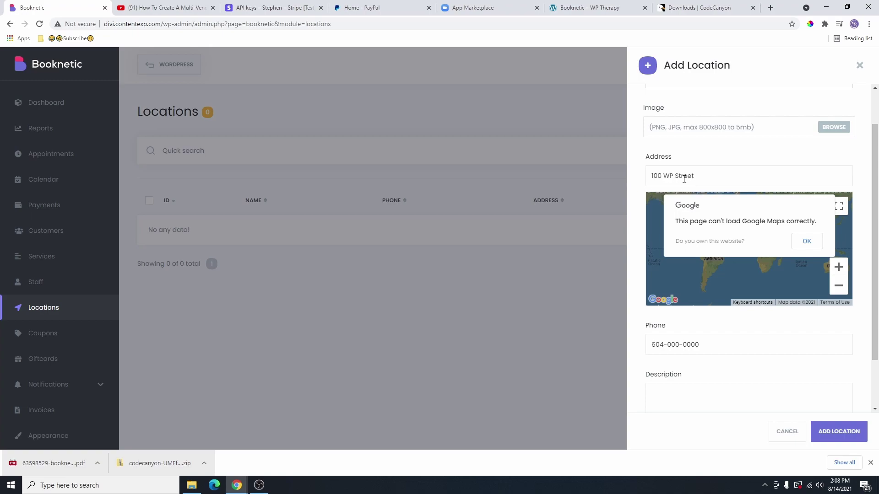
scroll(713, 275, down, 1)
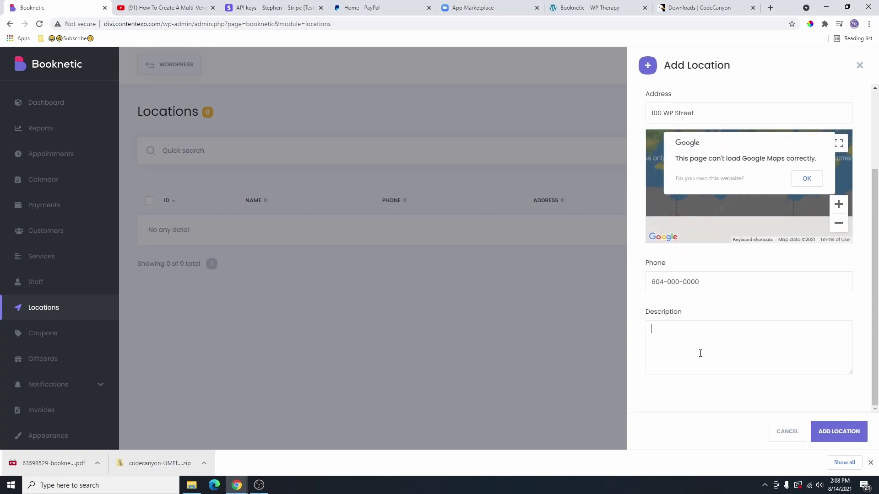
click(663, 348)
scroll(671, 219, up, 2)
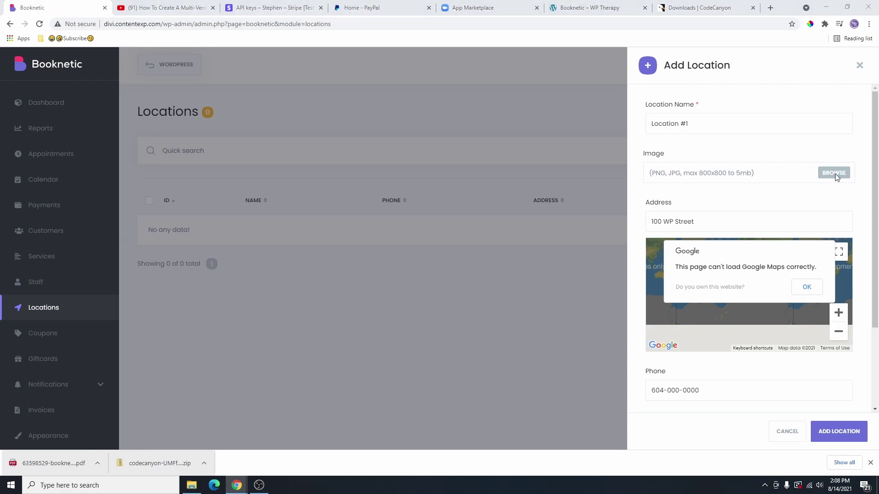
scroll(822, 229, down, 3)
click(841, 437)
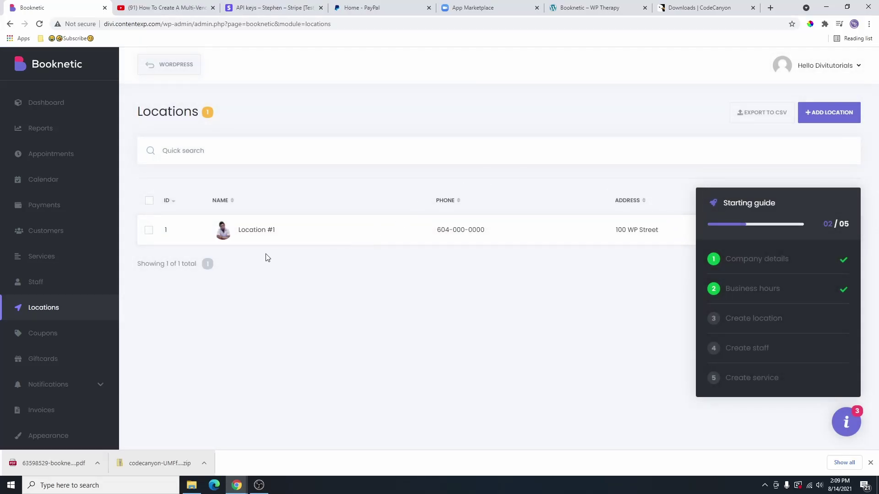
Step: Add a second location named Location #2 with the image Pic.png, an address and a phone number
click(822, 111)
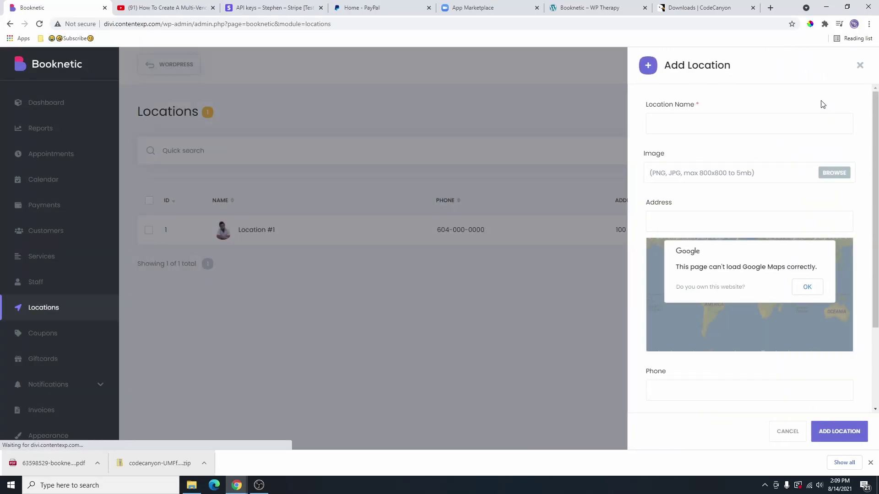
scroll(758, 131, down, 3)
scroll(755, 298, up, 3)
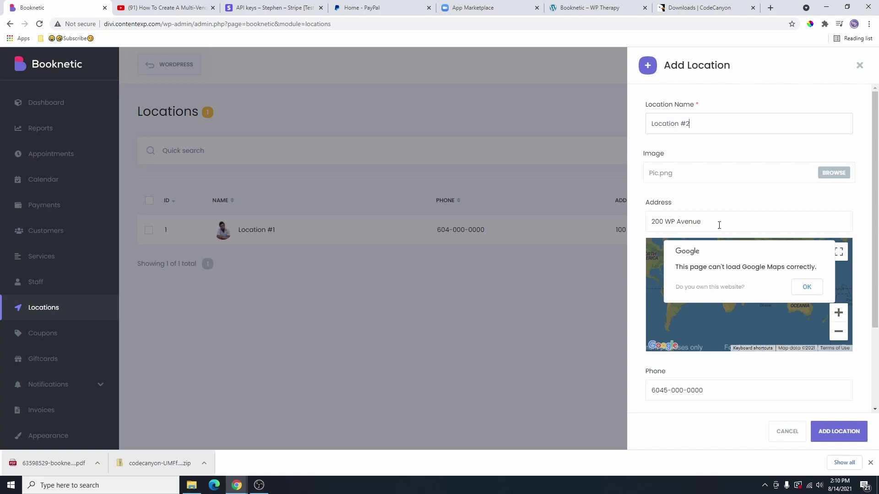
scroll(732, 251, down, 2)
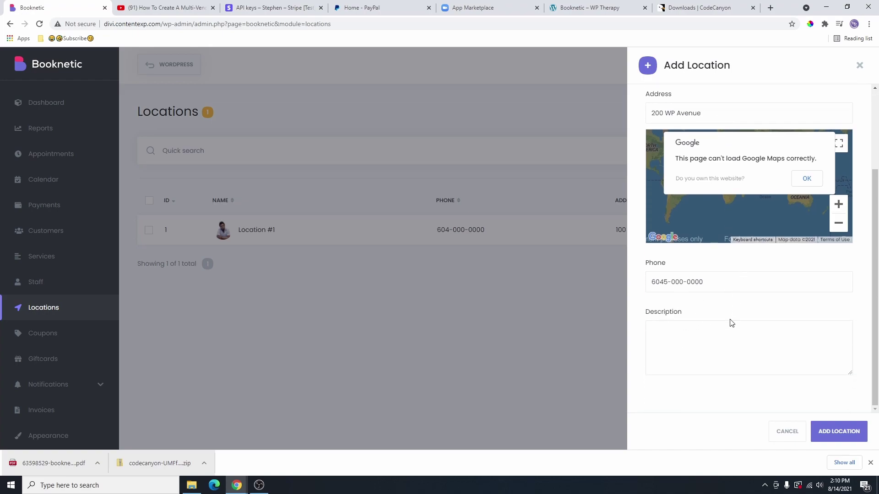
scroll(731, 323, up, 2)
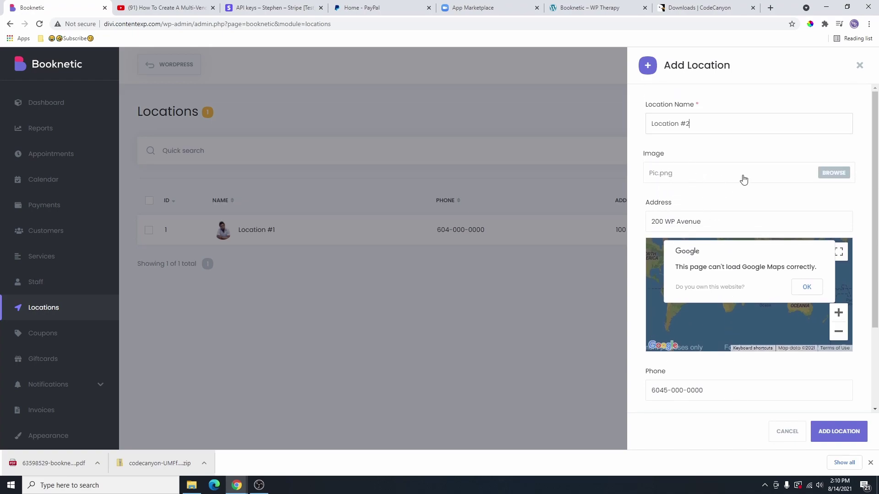
scroll(744, 178, down, 2)
click(839, 442)
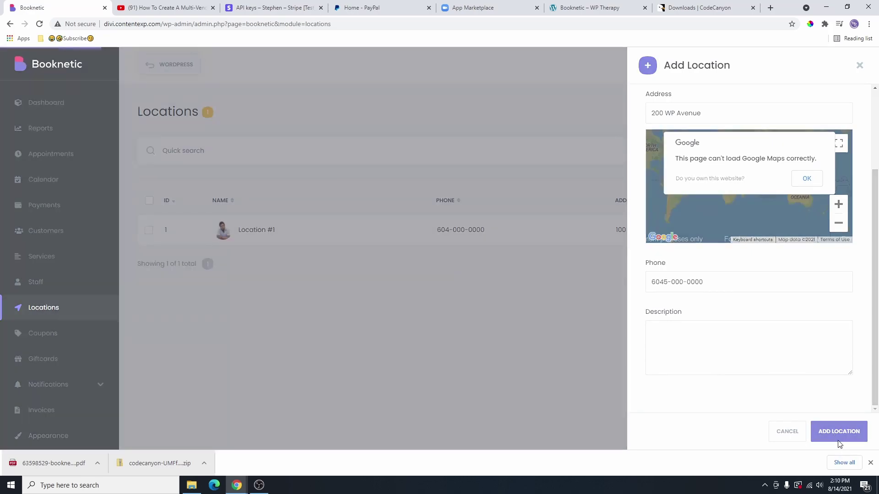
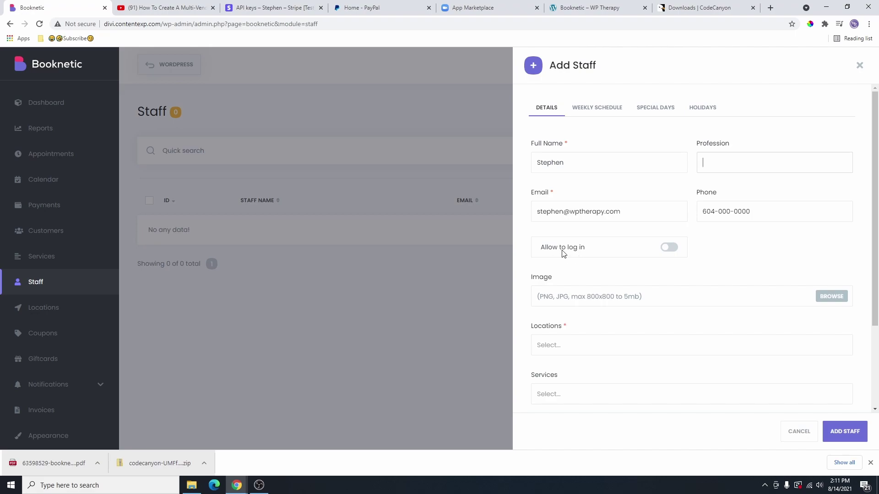
Step: Allow the new staff member to log in, using the existing WordPress user Divitutorials
click(671, 249)
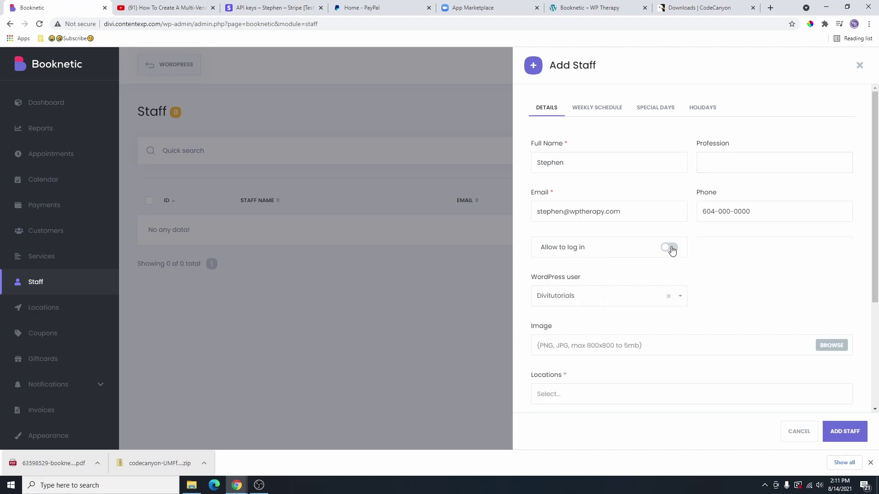
click(605, 300)
click(598, 303)
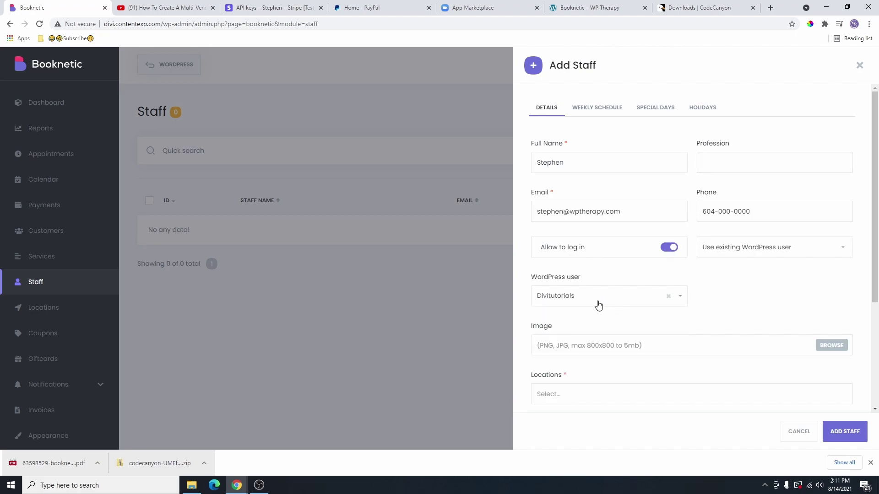
Step: Try the option of creating a new WordPress user for the staff login, and reset the login permission
click(785, 255)
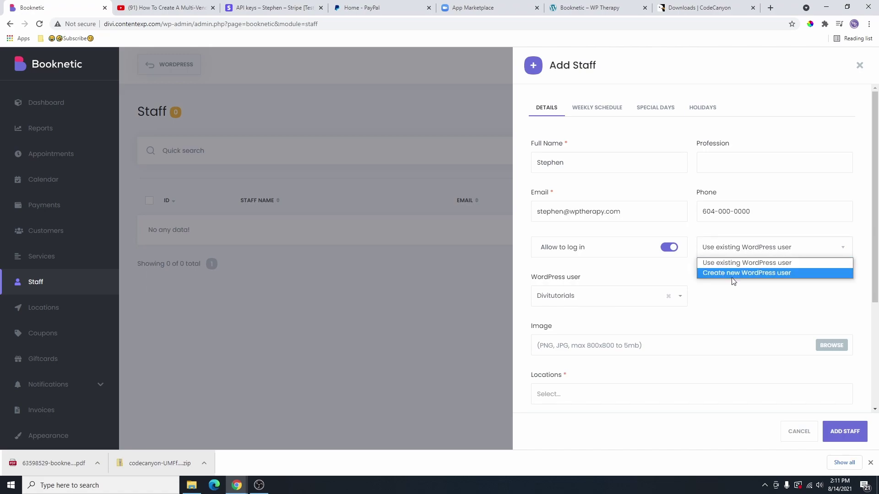
click(756, 274)
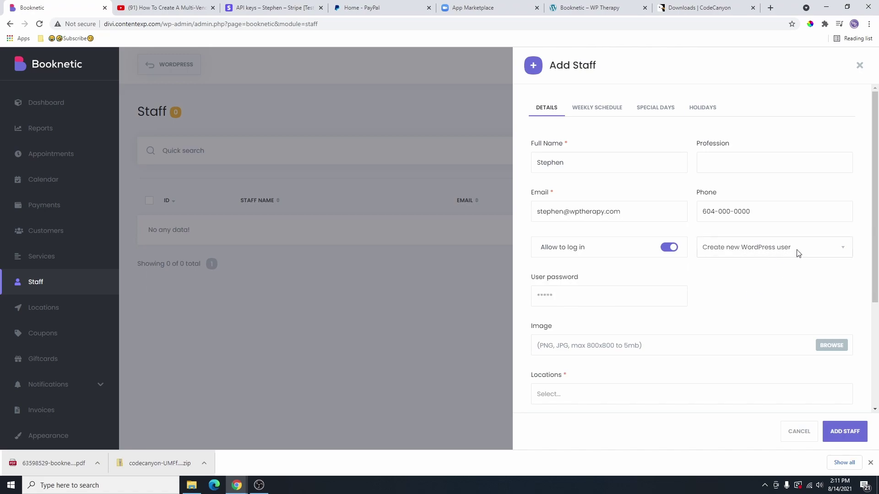
drag(571, 163, 524, 167)
right_click(586, 288)
scroll(586, 287, down, 2)
click(565, 214)
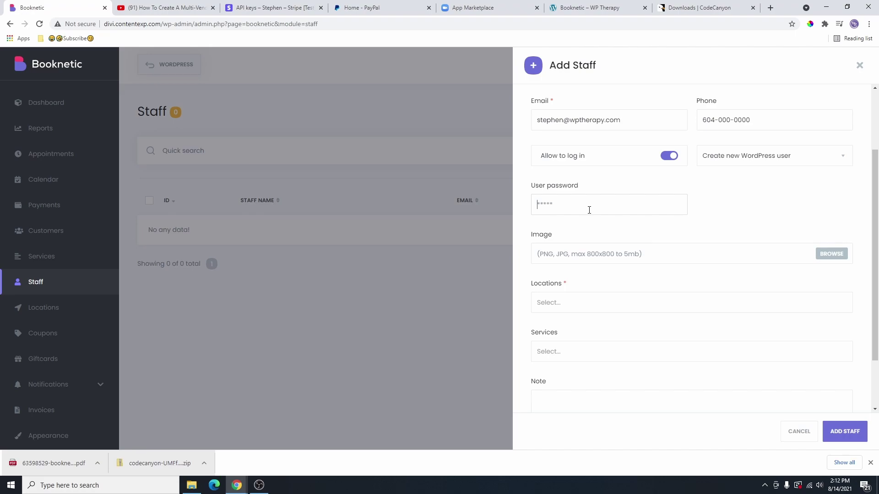
scroll(639, 263, up, 2)
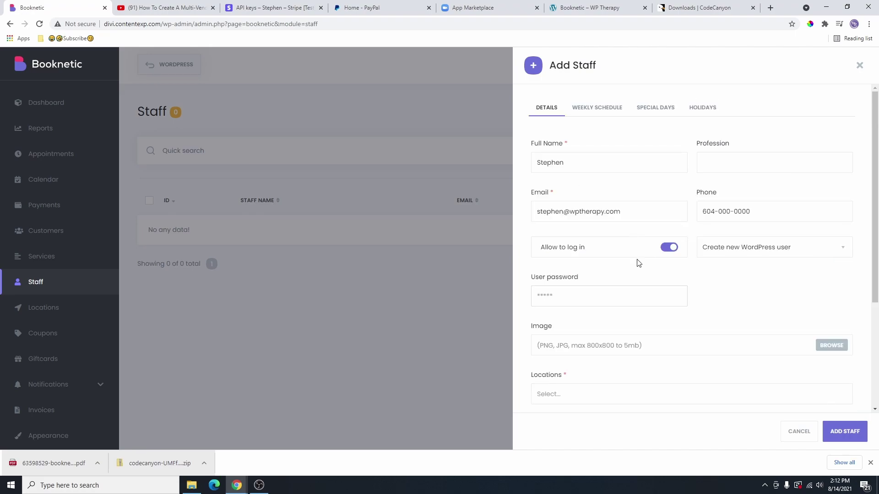
click(666, 251)
click(668, 250)
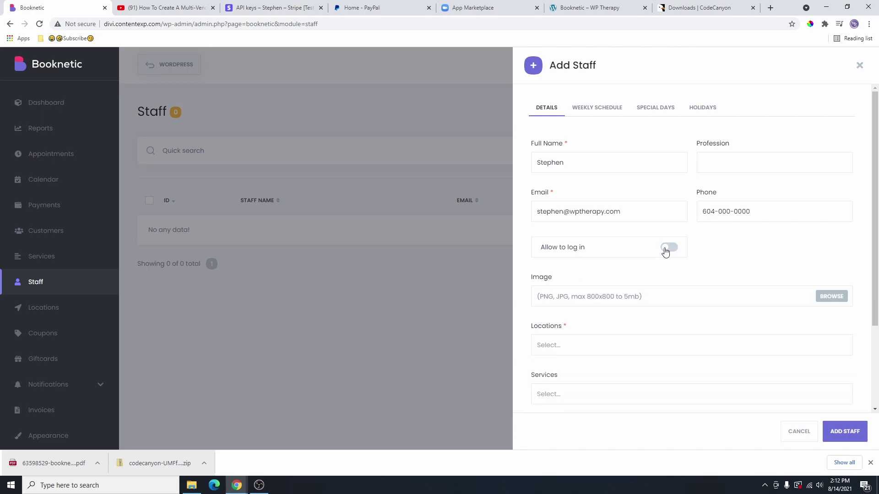
Step: Set Pic.png as the staff member's image and assign both Location #1 and Location #2
scroll(682, 324, down, 1)
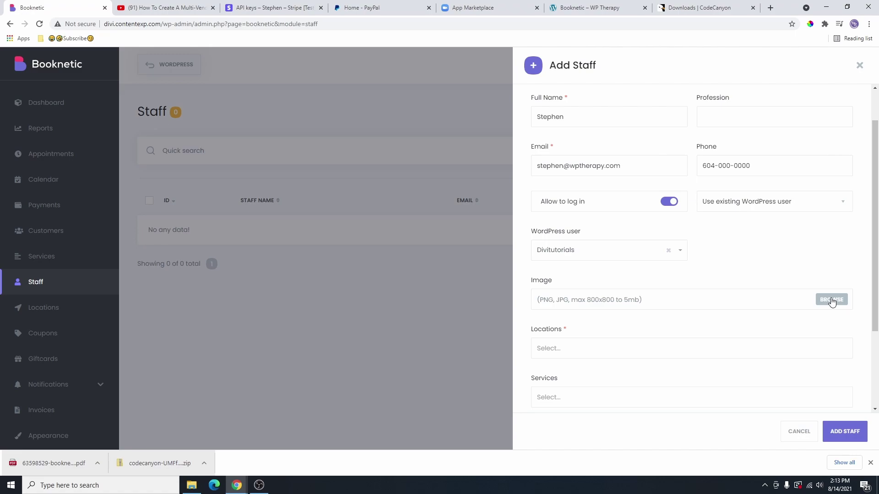
scroll(582, 254, down, 2)
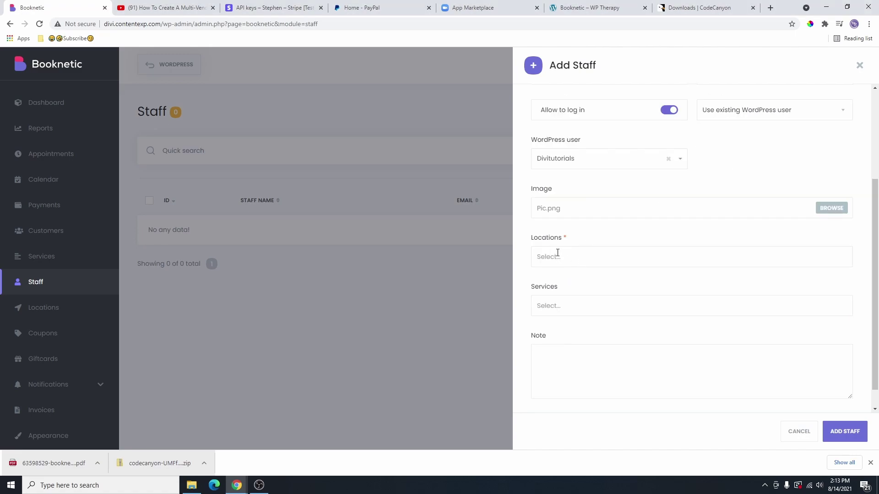
click(558, 255)
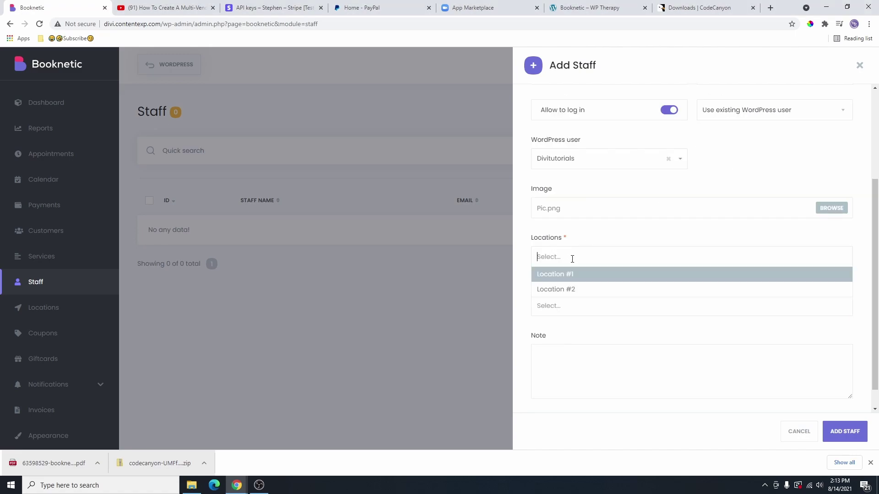
click(584, 280)
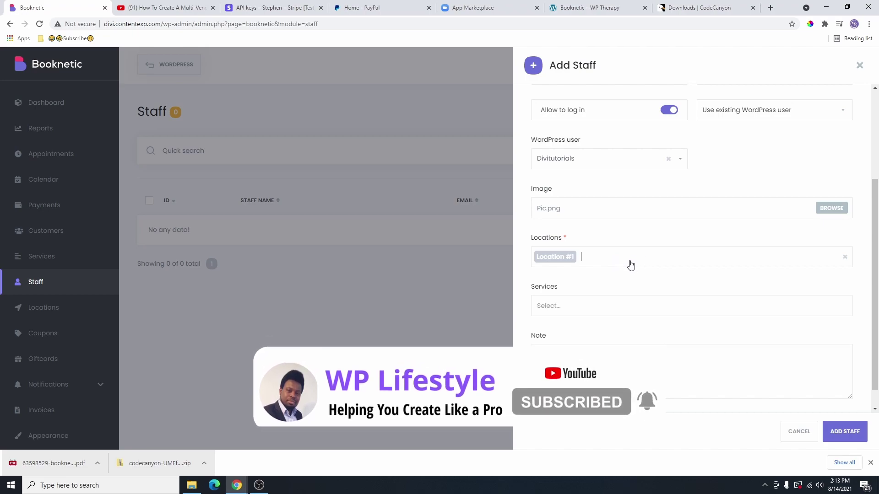
click(604, 257)
click(585, 292)
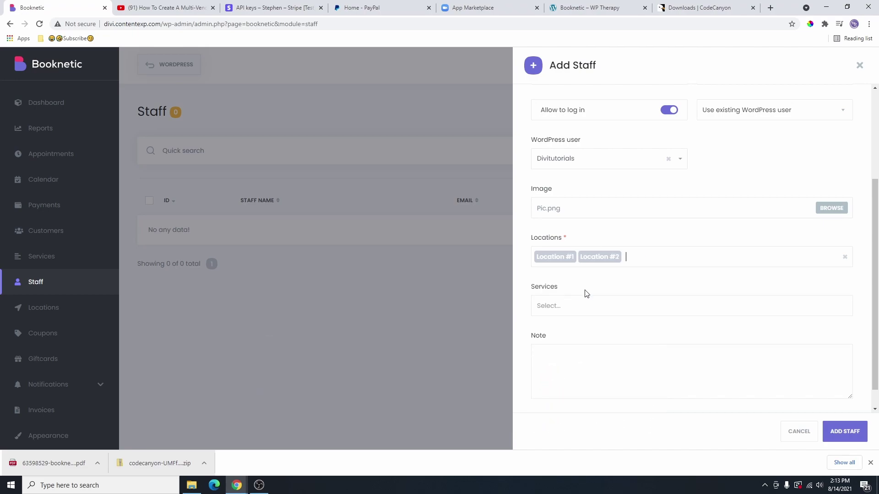
Step: Leave the services and note blank and add the staff member
click(628, 305)
click(585, 351)
scroll(794, 255, up, 3)
right_click(795, 255)
click(848, 434)
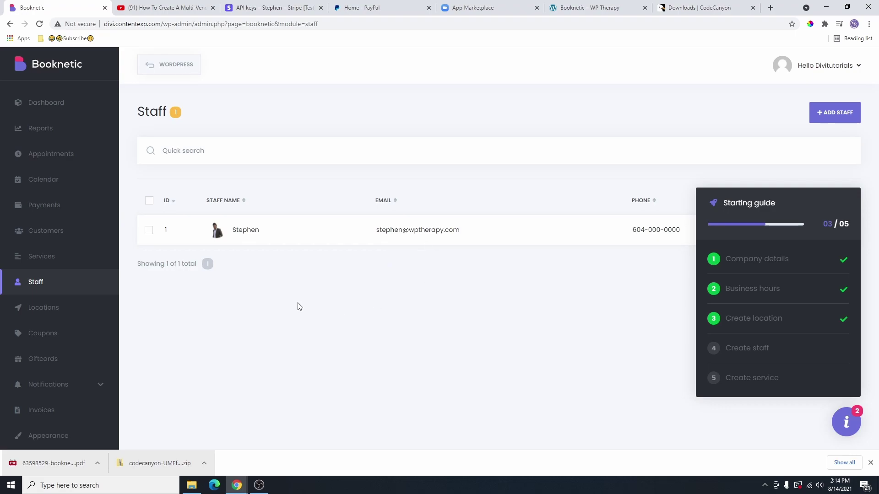
Step: Start another staff entry, enable a specific timesheet in its weekly schedule, and review the daily hours and Monday's start time options
click(829, 114)
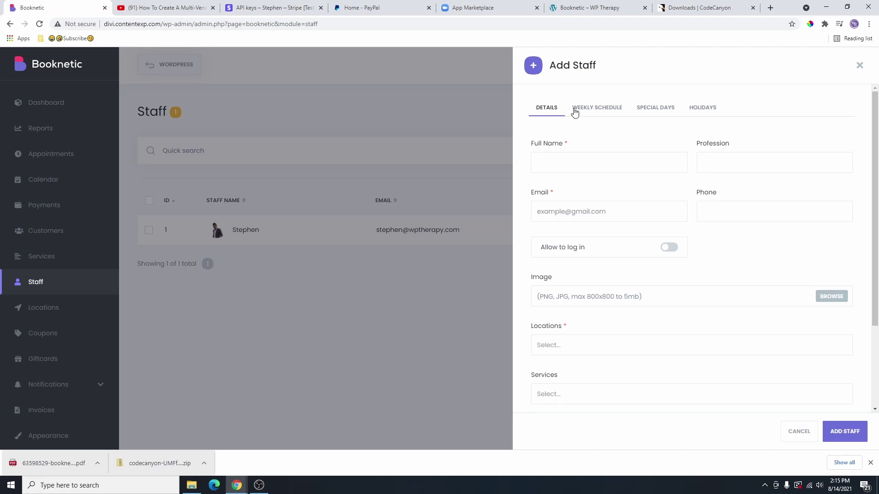
click(593, 112)
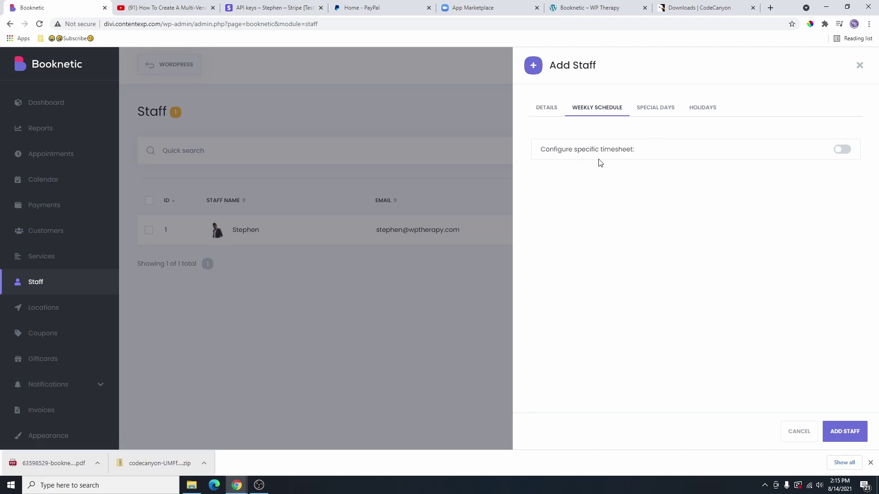
click(842, 149)
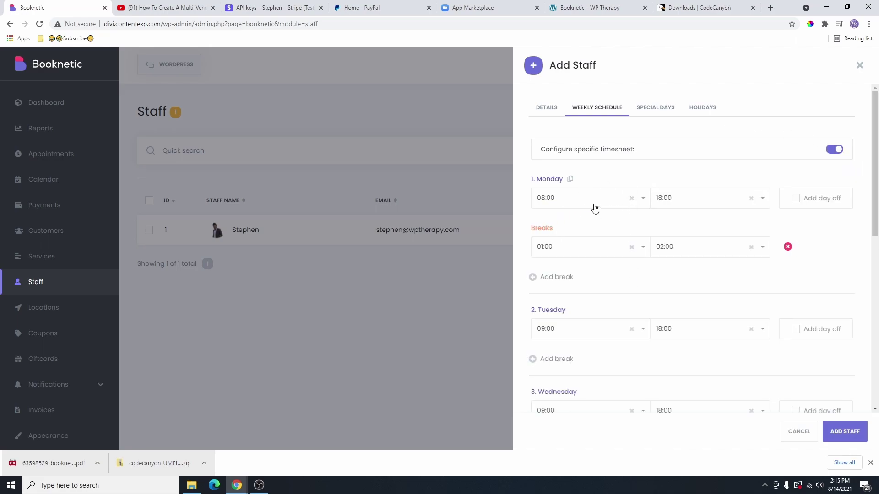
scroll(609, 222, down, 2)
scroll(613, 320, down, 5)
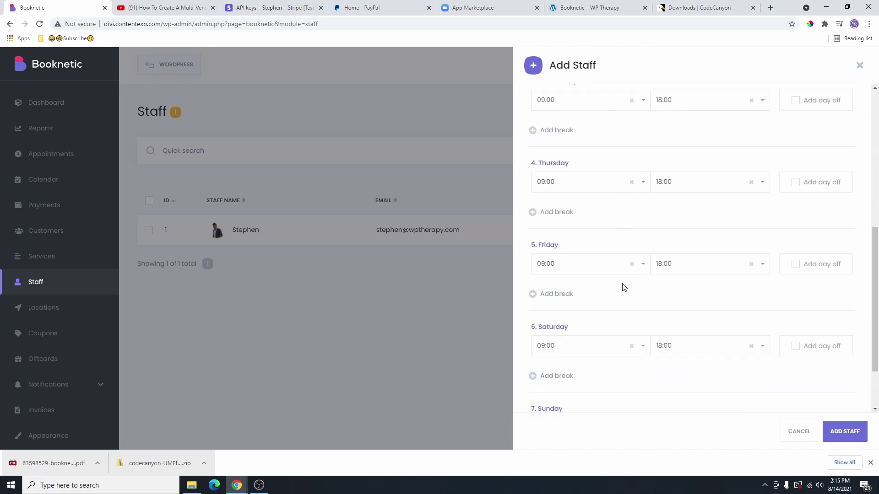
scroll(625, 274, up, 7)
click(586, 200)
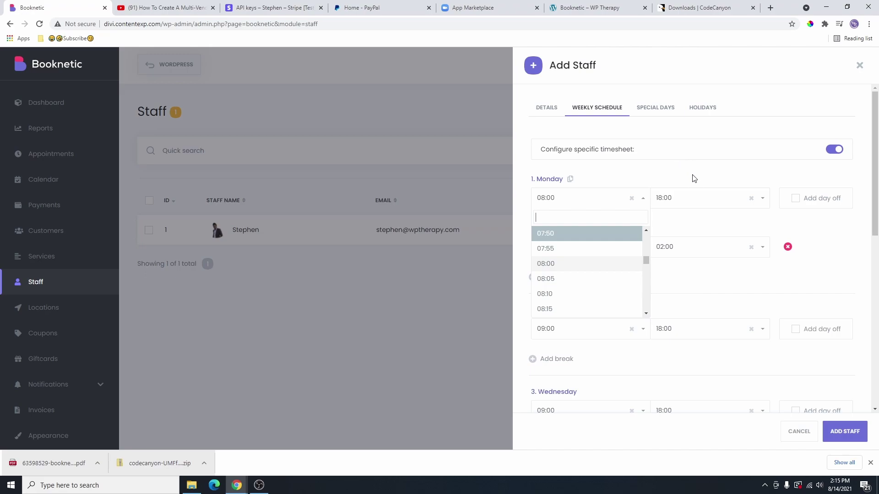
click(614, 186)
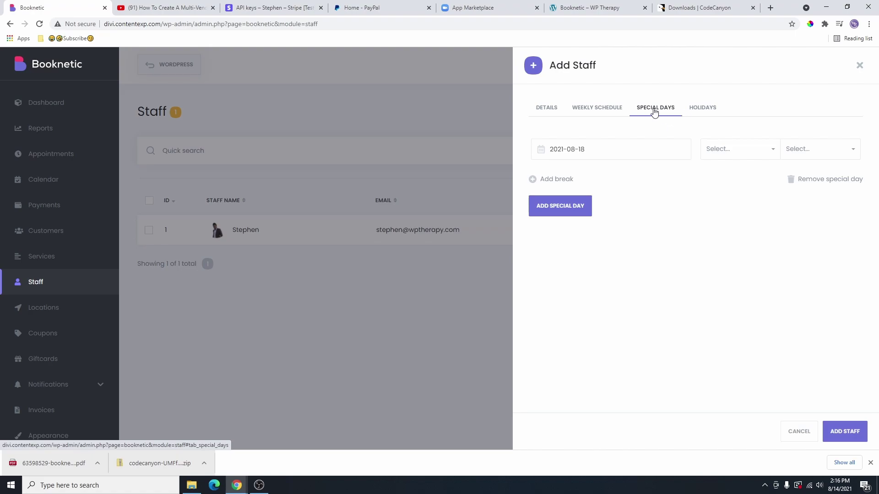
Step: Set the date of the staff entry's special day to 2021-08-17
click(606, 153)
click(578, 153)
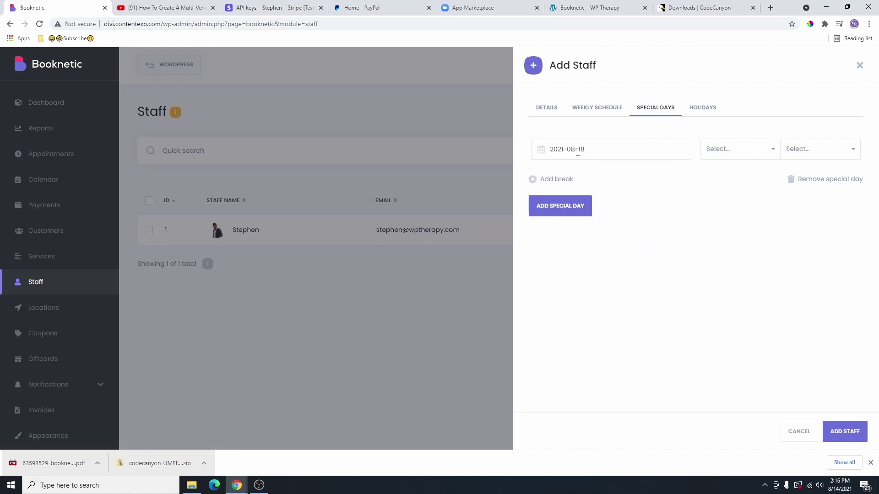
click(578, 153)
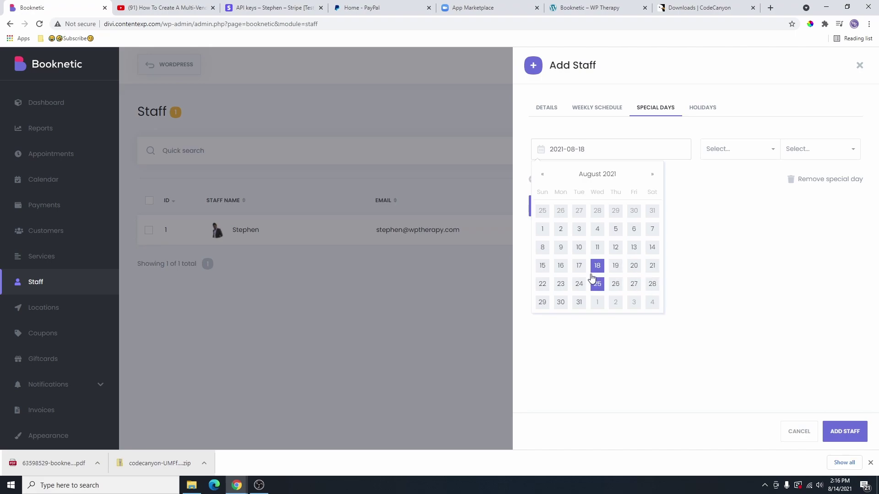
click(579, 268)
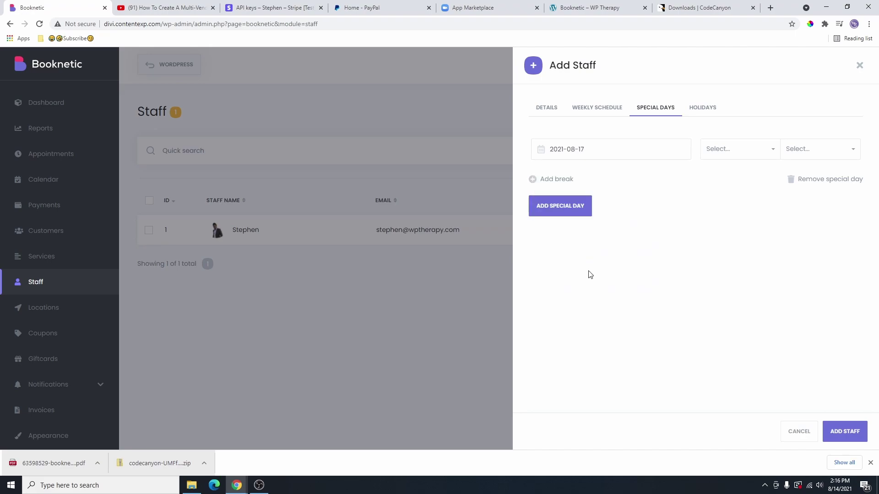
Step: Review the special day's start time options, and try adding a break to that day before removing it
click(739, 149)
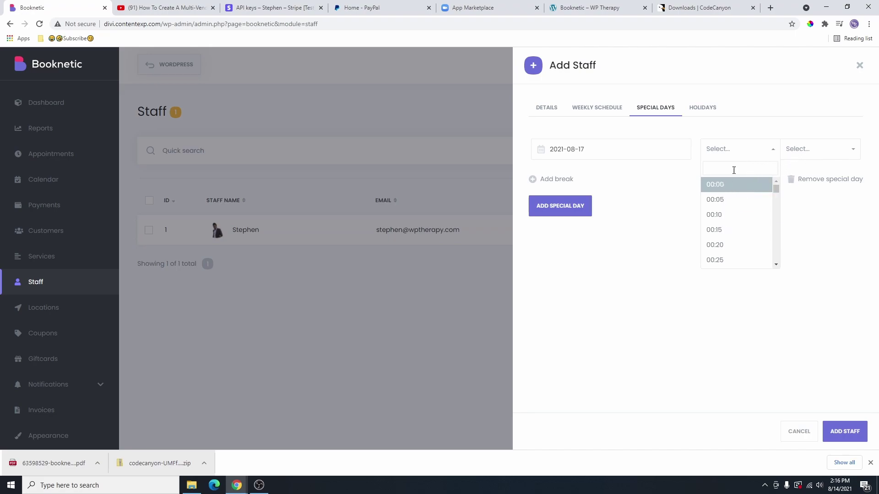
click(608, 110)
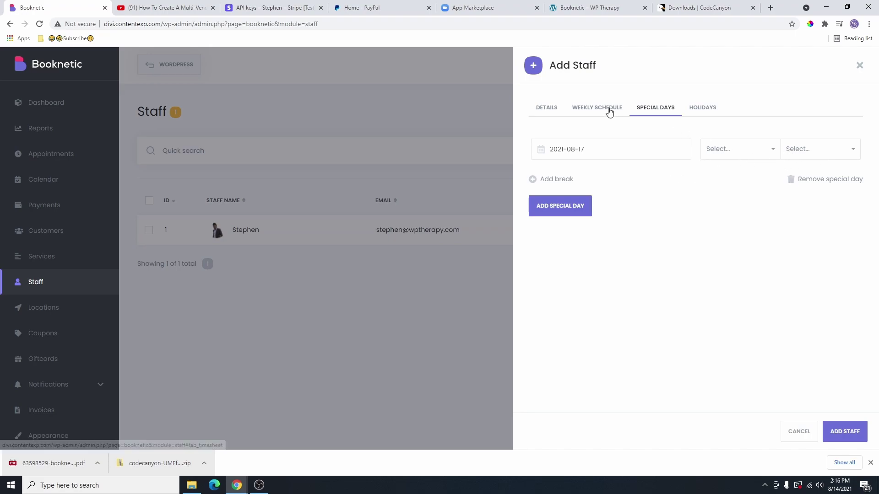
click(654, 109)
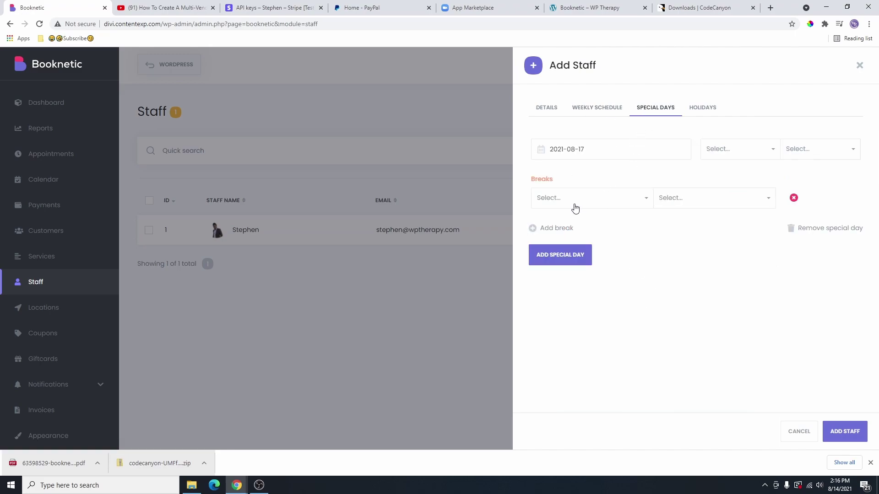
click(794, 199)
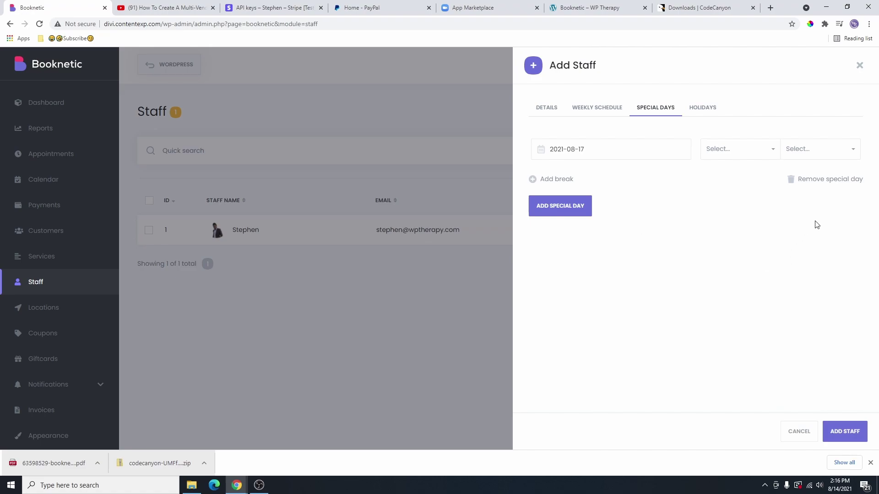
Step: Delete the special day and discard the new staff entry after viewing its holidays calendar
click(811, 181)
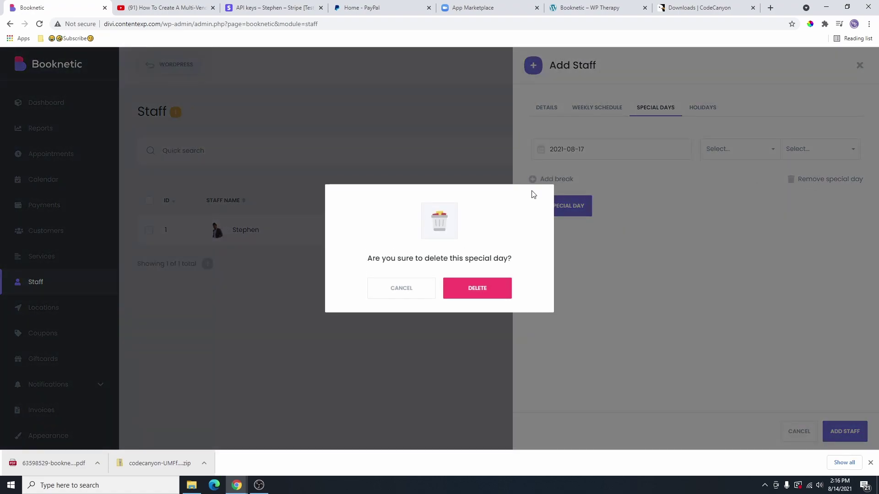
click(473, 297)
click(703, 107)
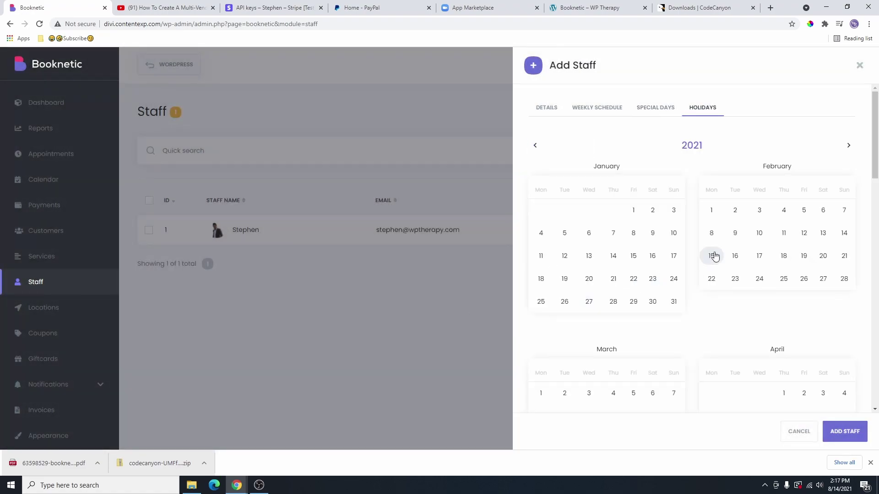
click(859, 65)
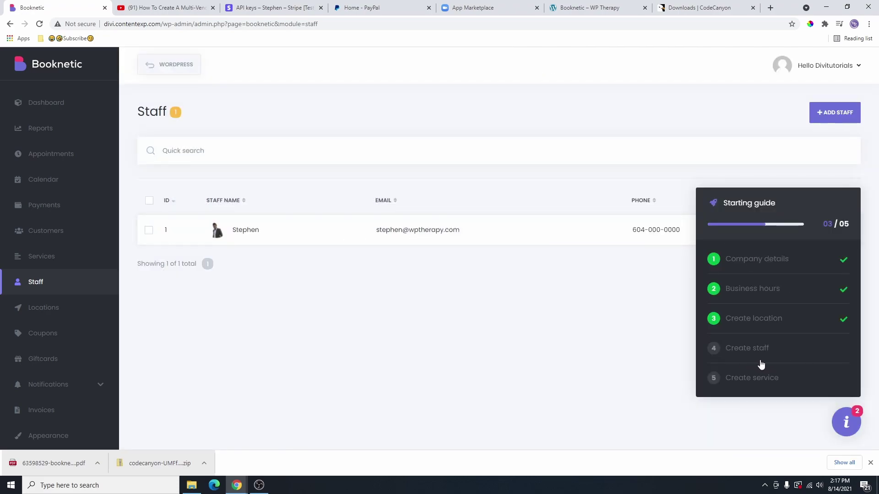
Step: Open the guide's service creation step and create a service category named Physical Health
click(746, 388)
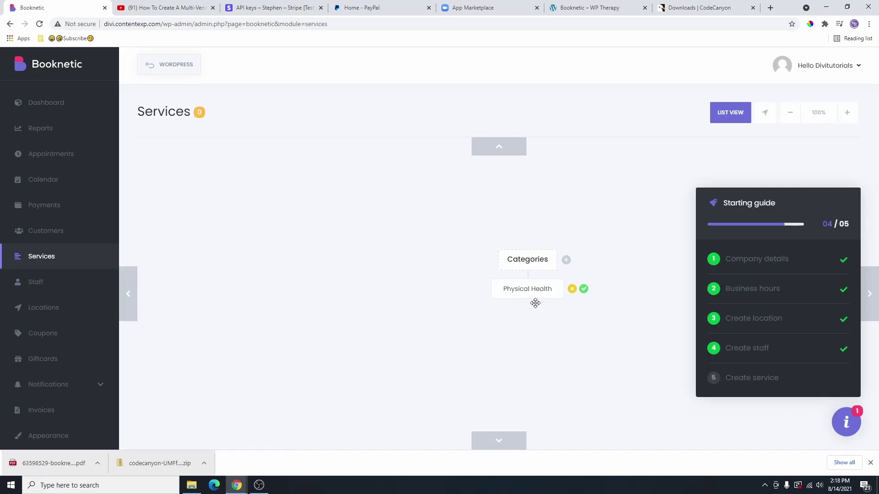
drag(556, 291, 525, 287)
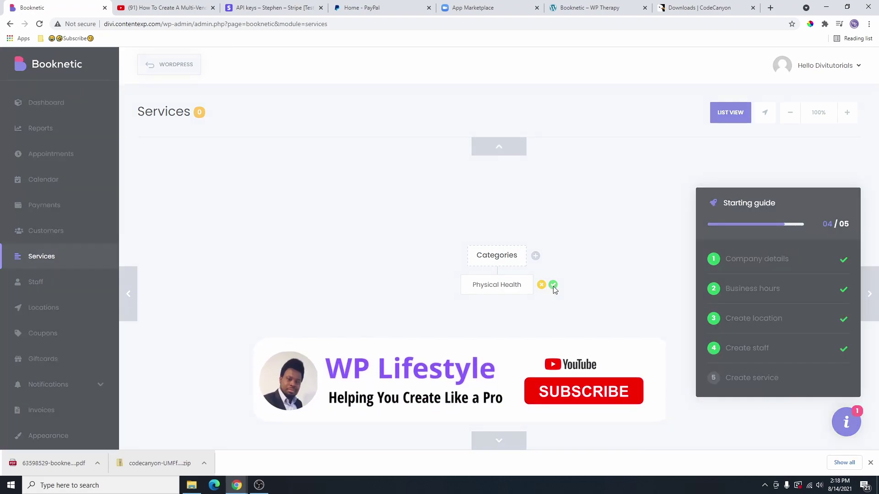
click(553, 287)
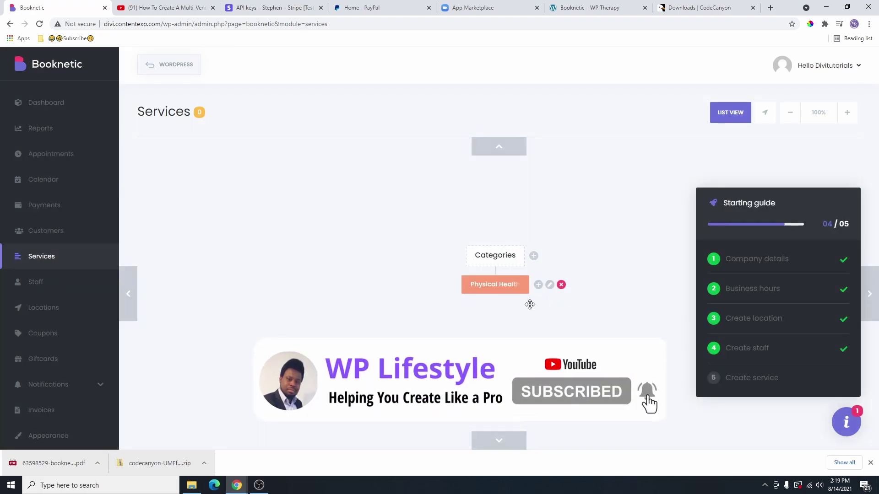
Step: Add a second top-level service category named Chronic Conditions
click(534, 258)
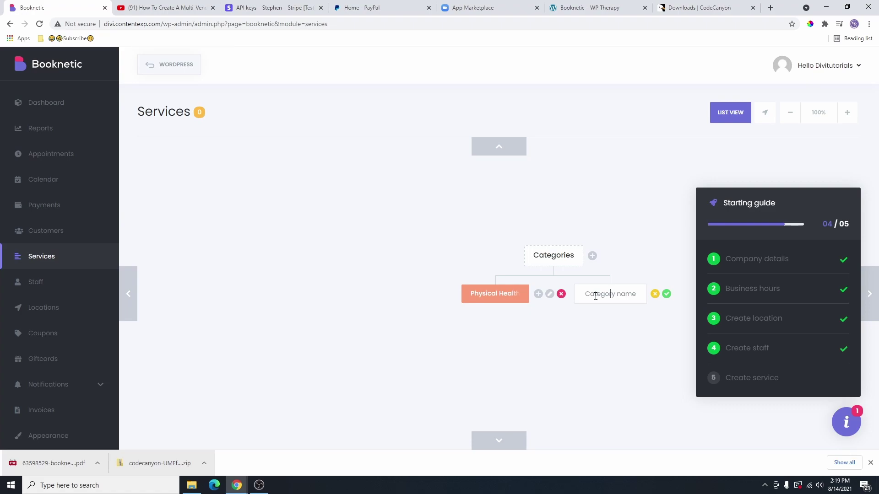
text(Chronic Conditions)
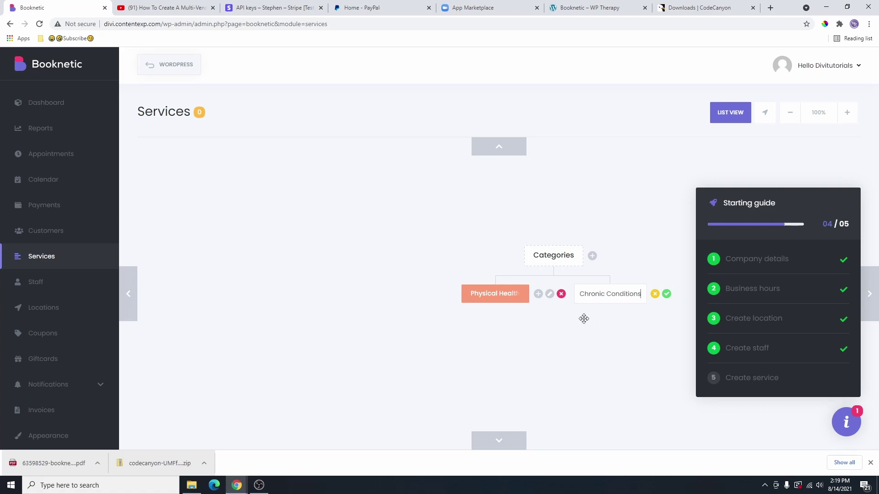
click(666, 294)
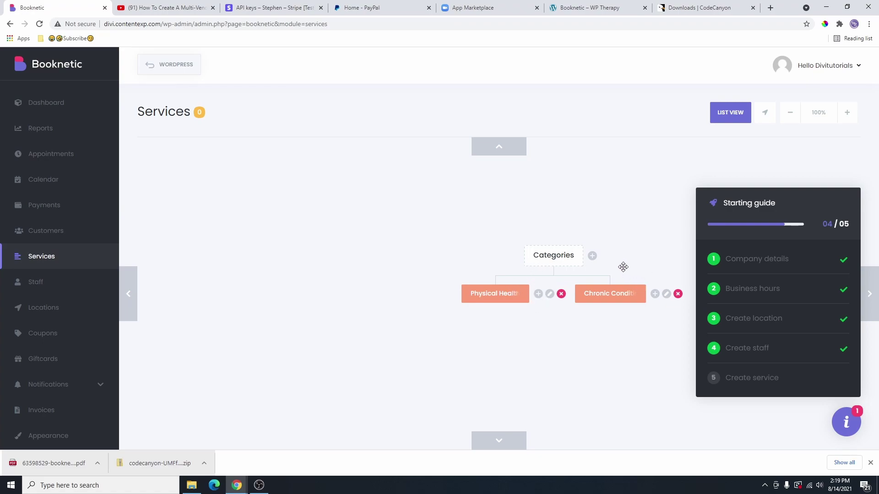
drag(573, 268, 400, 225)
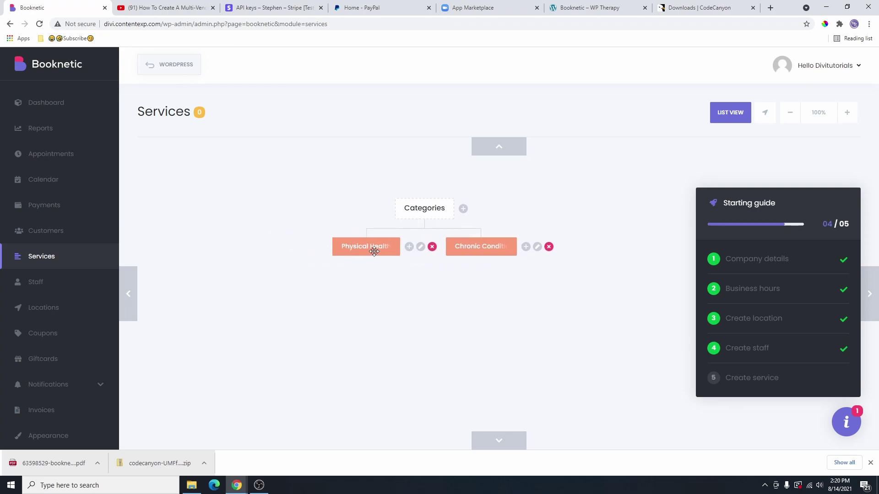
click(409, 248)
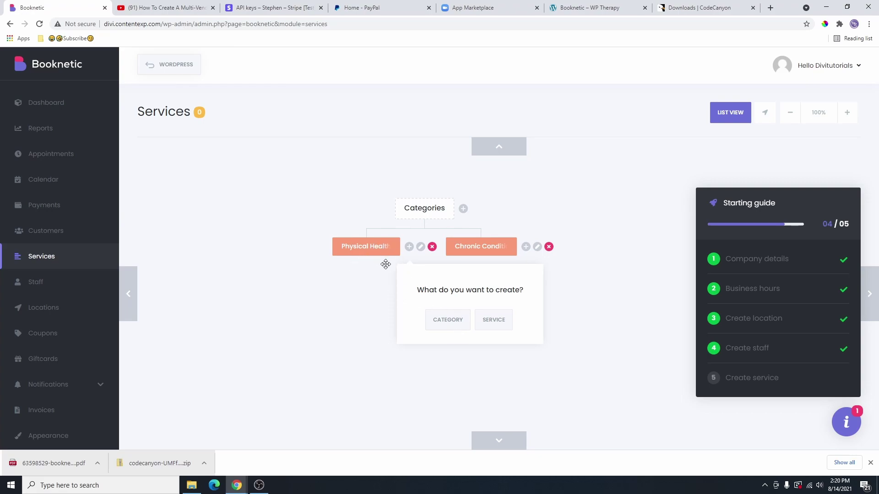
click(450, 324)
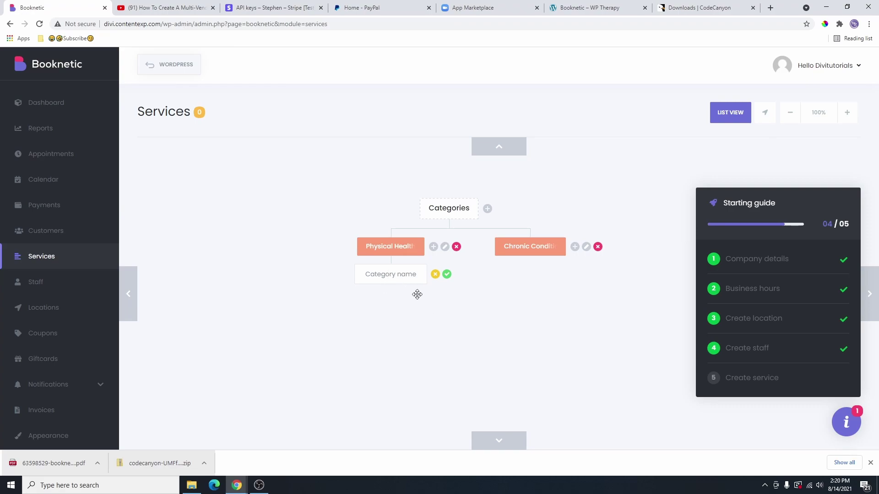
click(435, 274)
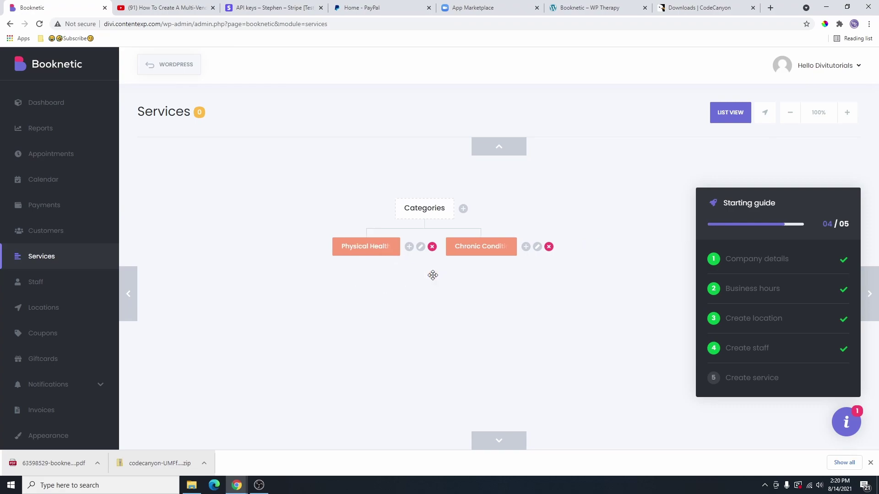
Step: Start a new service under the Physical Health category and name it Physiotherapy
click(409, 247)
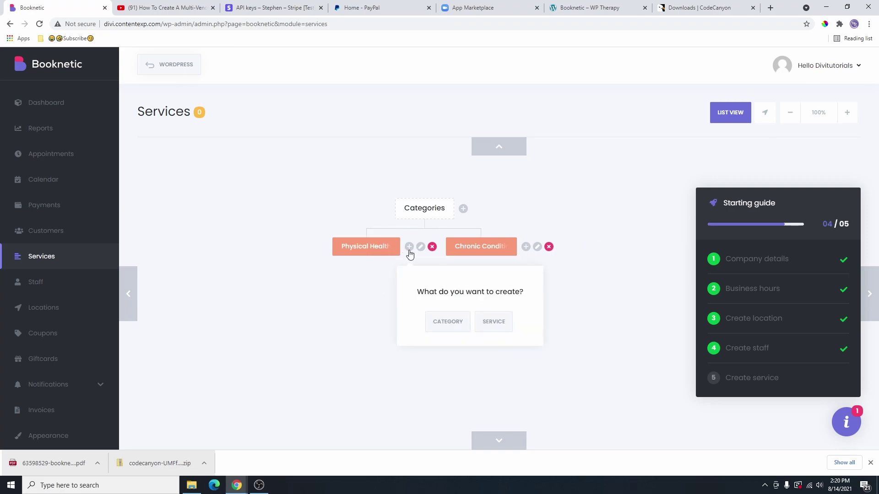
click(496, 323)
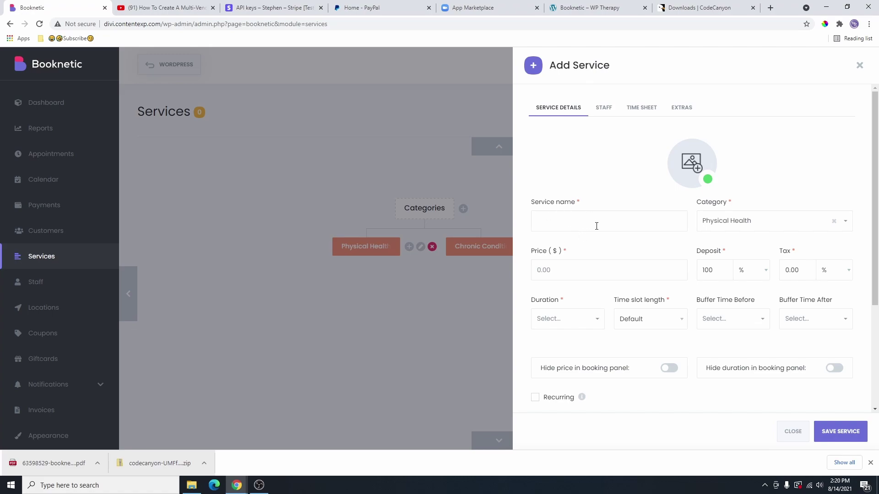
text(Physiotherapy)
Step: Set the Physiotherapy service's price to $120 and its deposit to 50 %
scroll(566, 264, down, 1)
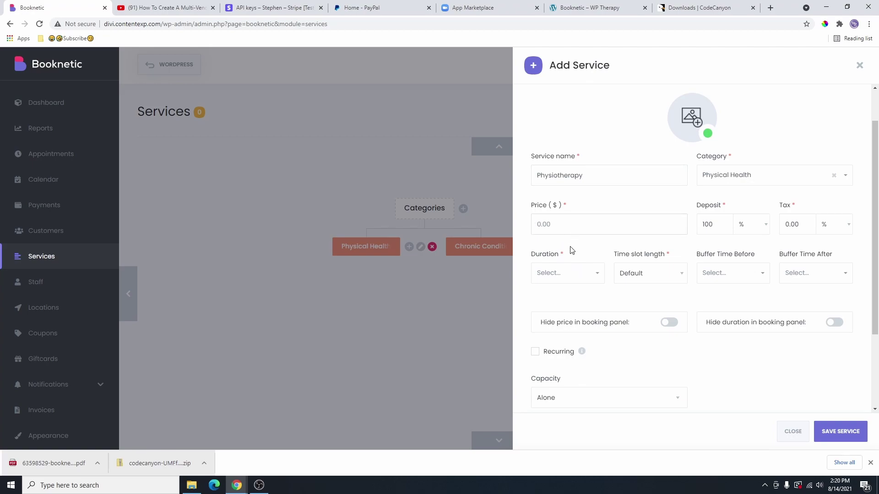
text(120)
drag(716, 225, 695, 231)
text(50)
click(766, 227)
click(753, 224)
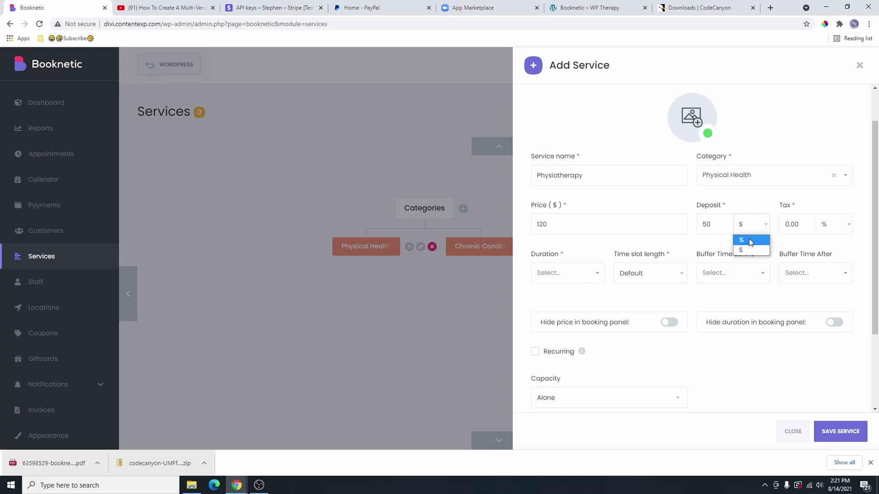
click(749, 240)
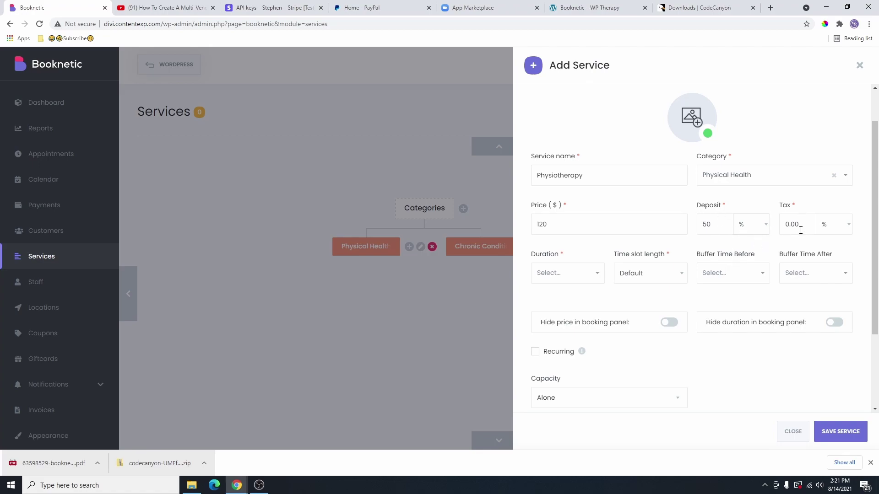
Step: Try a tax of 7 % for the service and clear the tax value again
drag(800, 231, 786, 227)
text(7)
drag(795, 227, 784, 226)
key(BackSpace)
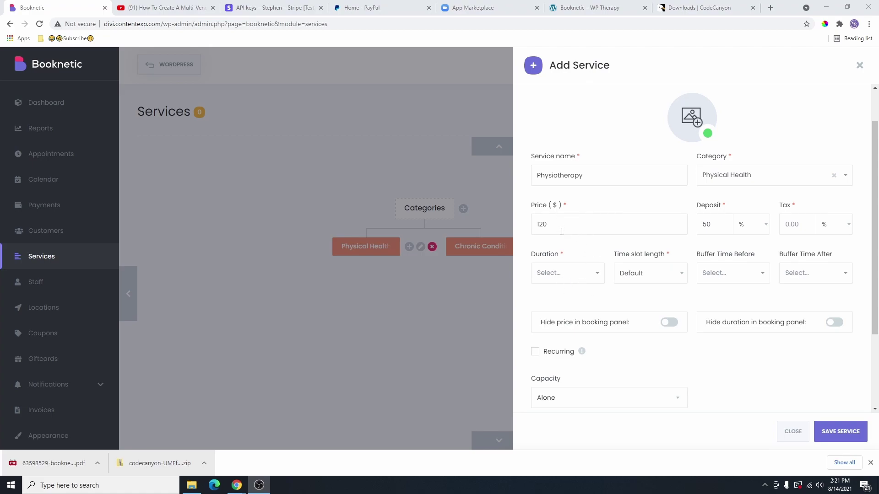
Step: Set the service's duration to 1h and keep the time slot length at Default after reviewing its options
click(568, 276)
scroll(560, 357, down, 3)
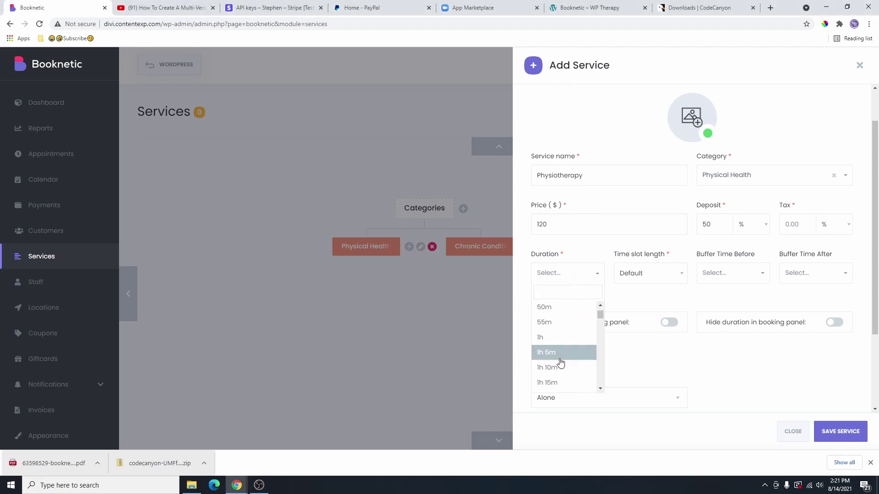
click(557, 345)
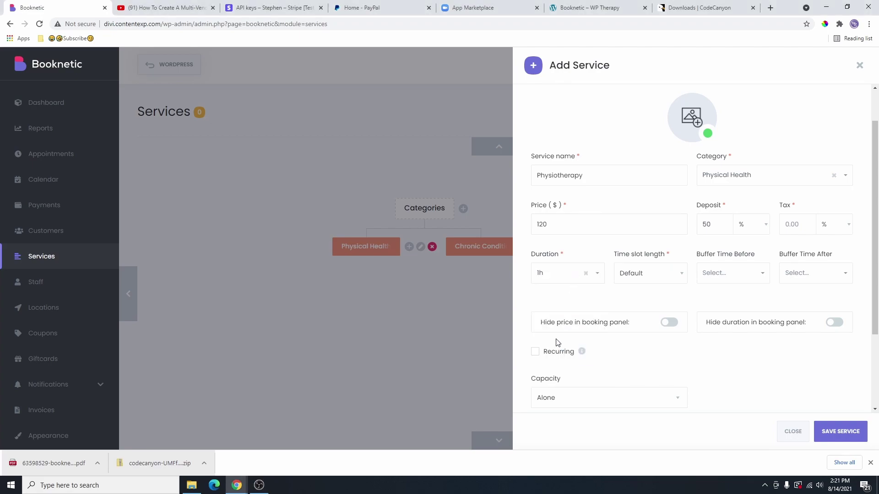
click(652, 274)
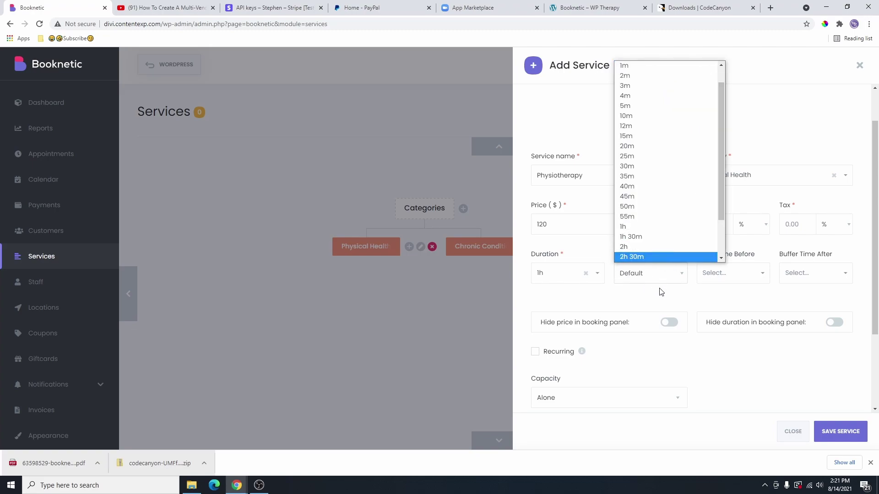
click(657, 276)
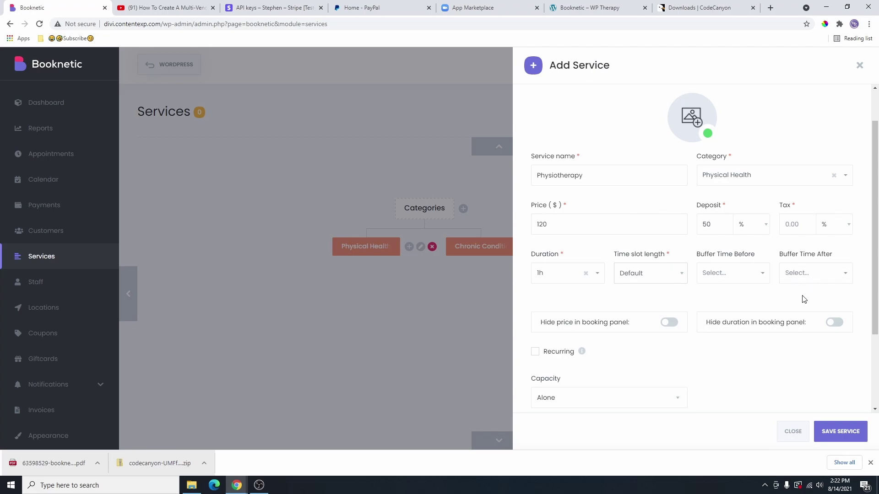
Step: Set the service's buffer time after the appointment to 15m
click(819, 273)
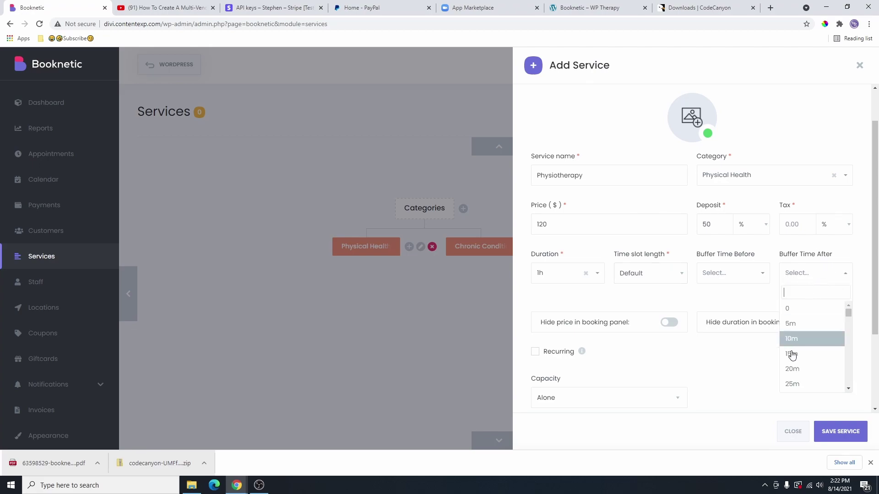
click(793, 369)
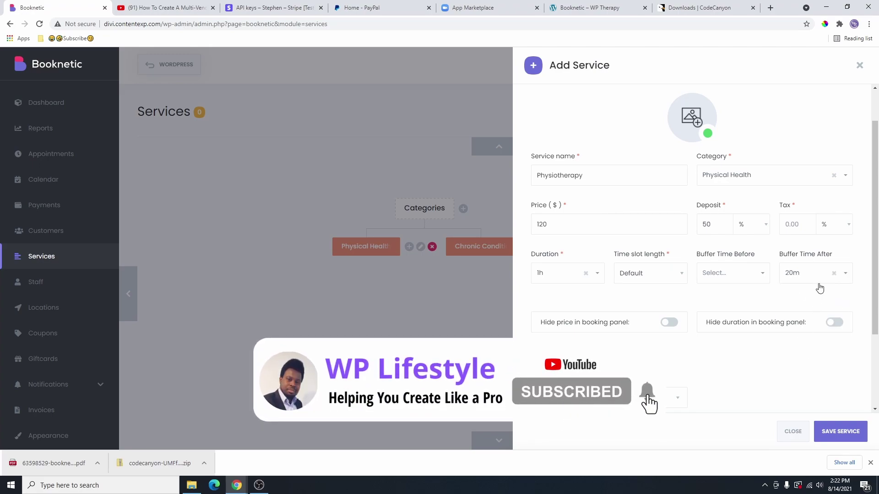
click(819, 283)
click(794, 367)
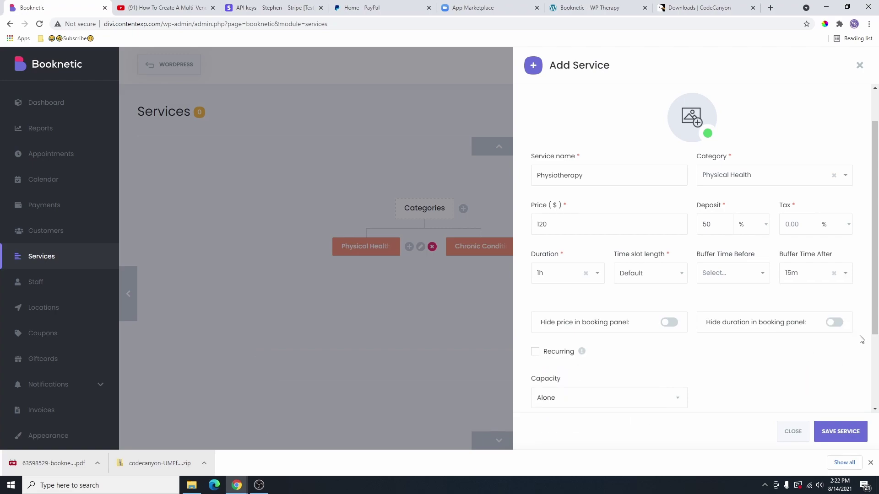
Step: Try hiding the service's price in the booking panel and switch that option back off
scroll(742, 268, down, 2)
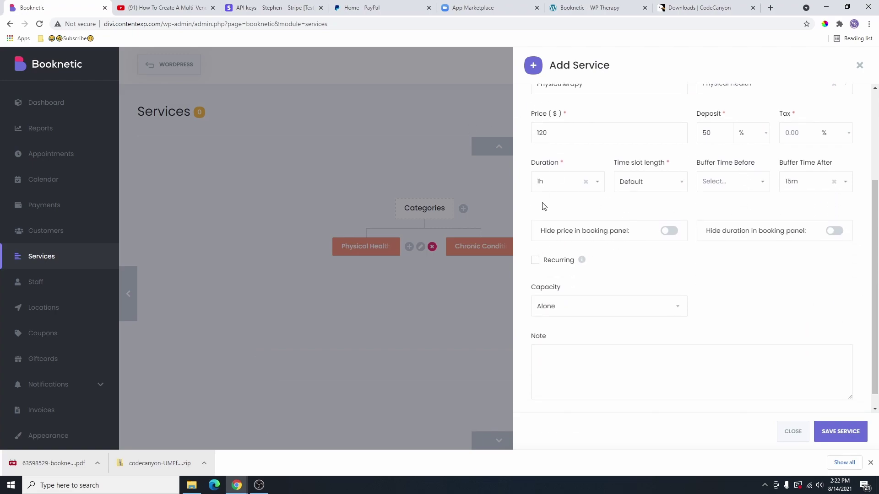
click(669, 231)
click(668, 231)
scroll(600, 185, up, 1)
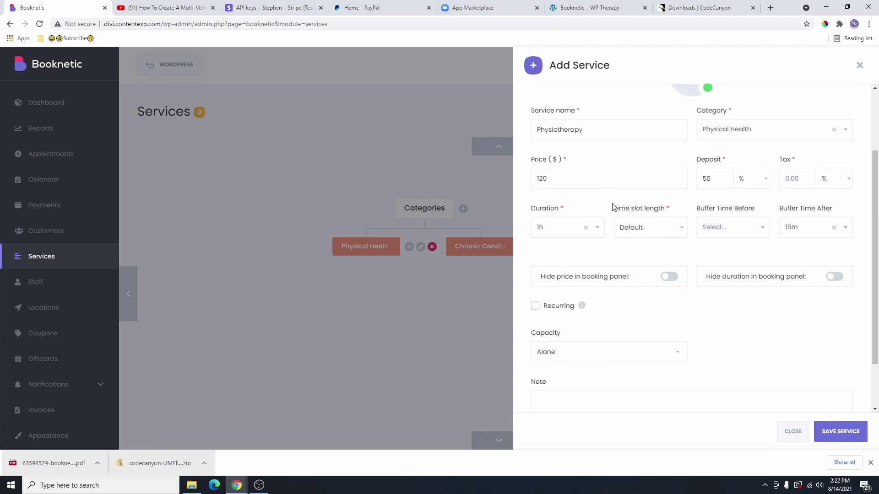
Step: Make the service recurring and review its repeat options, keeping Monthly
scroll(631, 229, down, 2)
click(535, 244)
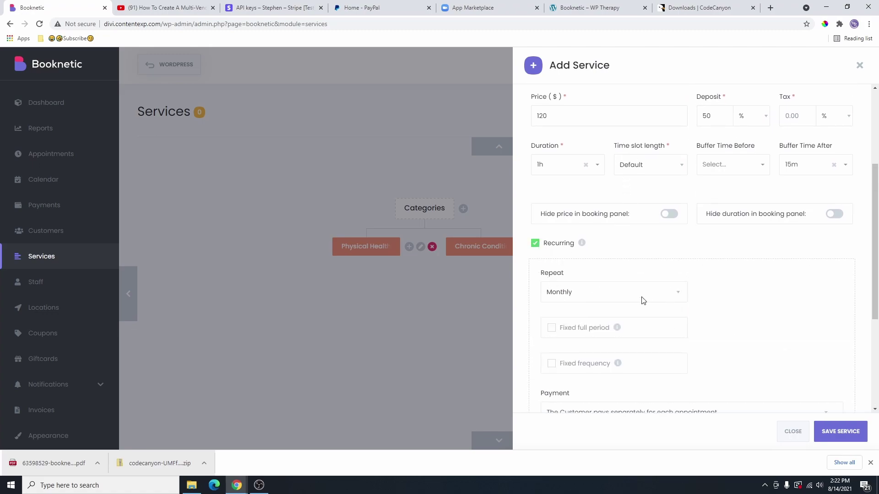
click(609, 292)
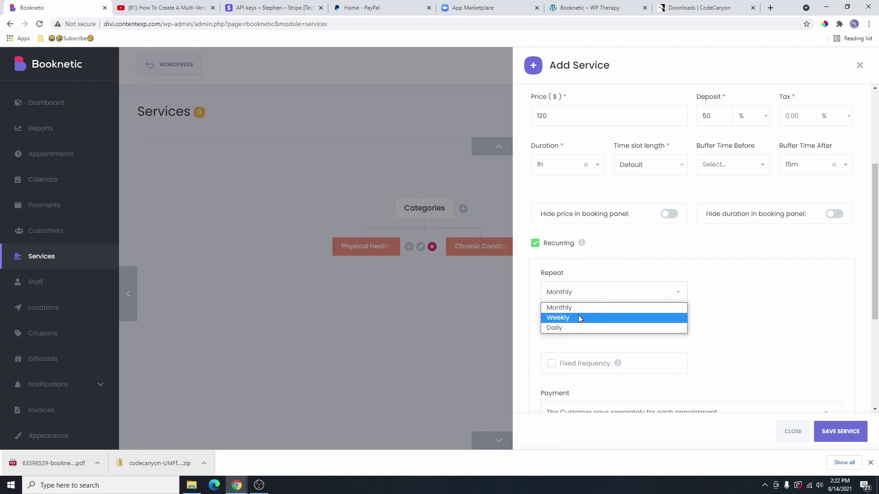
click(602, 277)
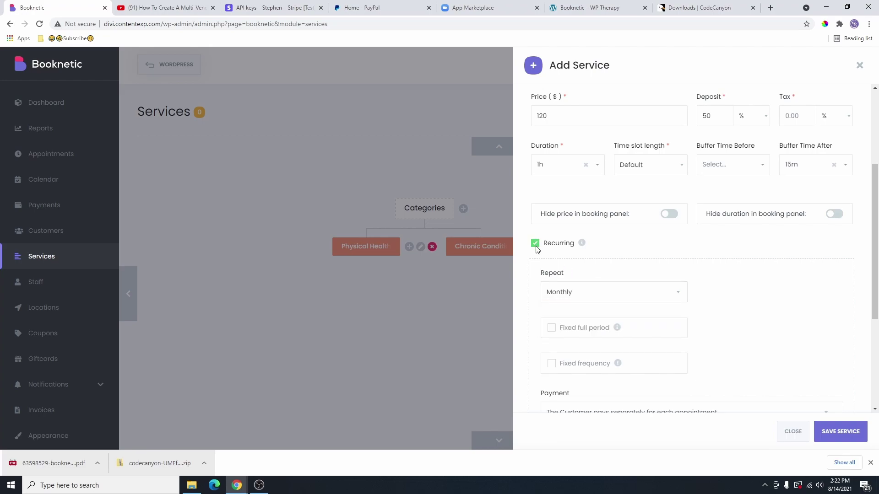
Step: Switch off the service's recurring option, change its capacity to Group, and save the service
click(535, 243)
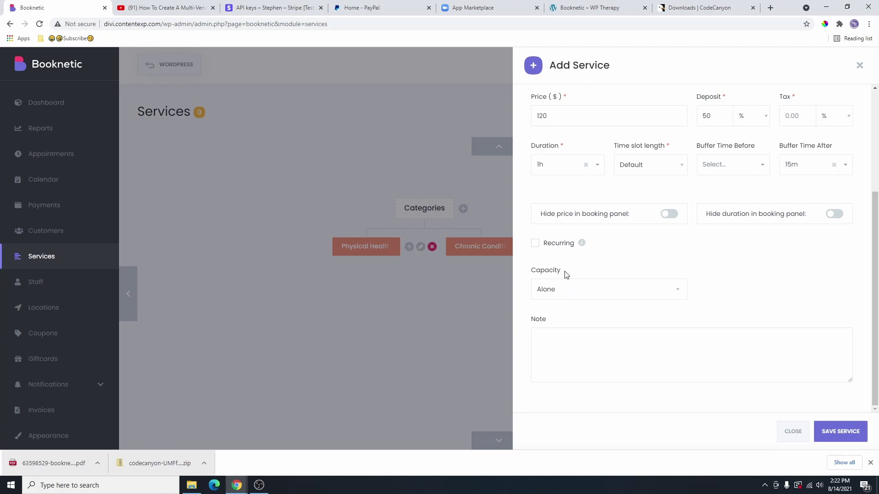
click(580, 293)
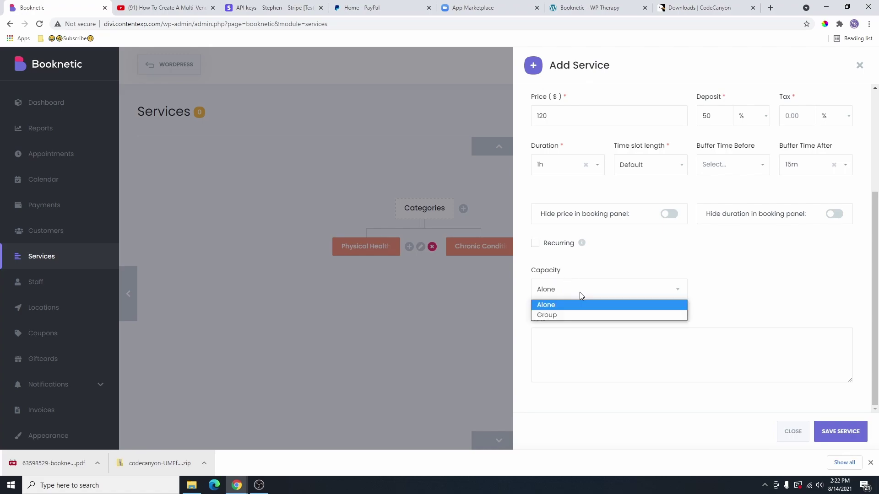
click(566, 315)
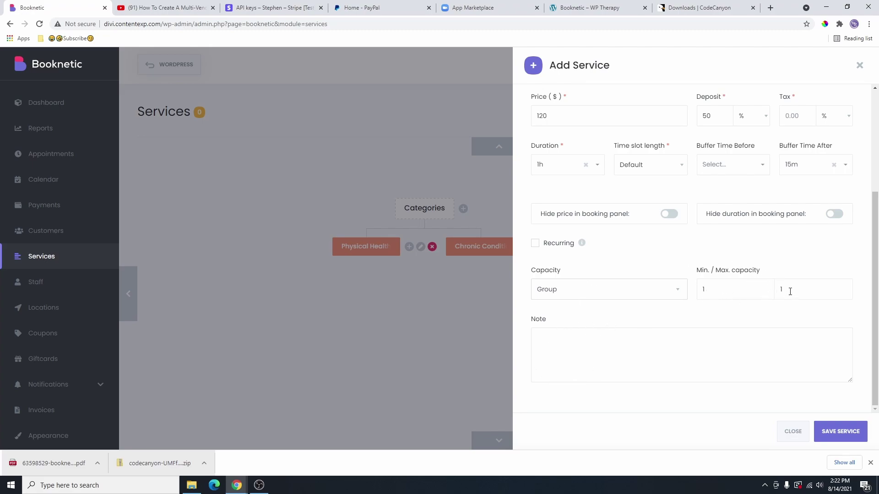
click(719, 296)
click(841, 433)
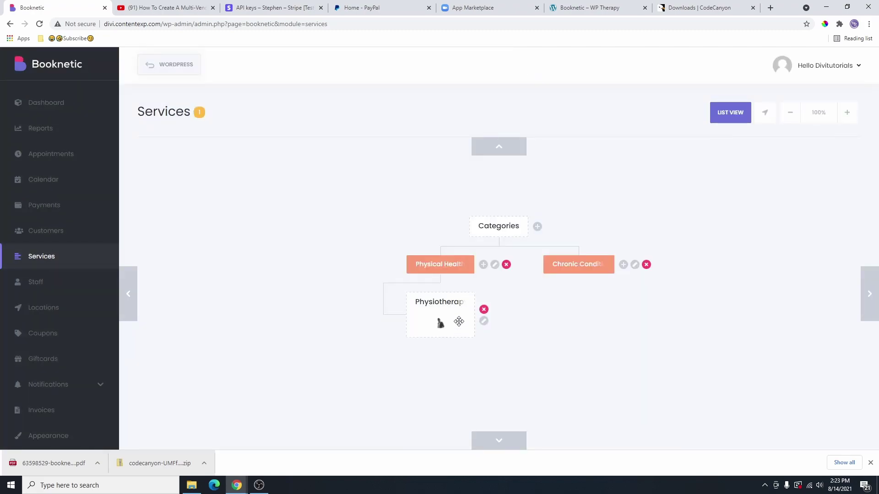
Step: Reopen the Physiotherapy service for editing and review the staff available for it
click(484, 322)
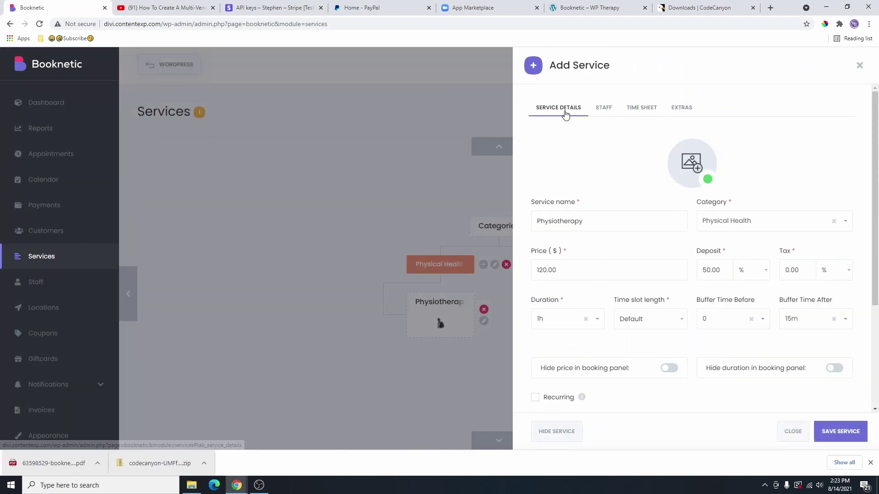
click(603, 108)
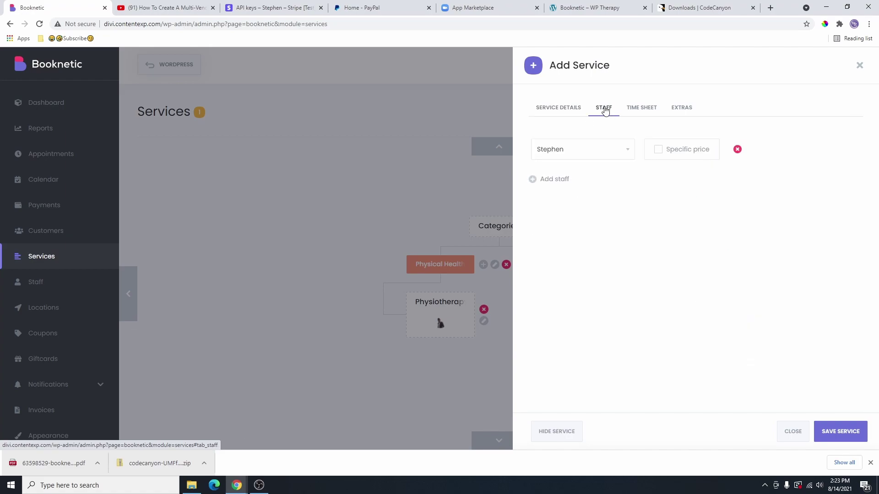
click(614, 152)
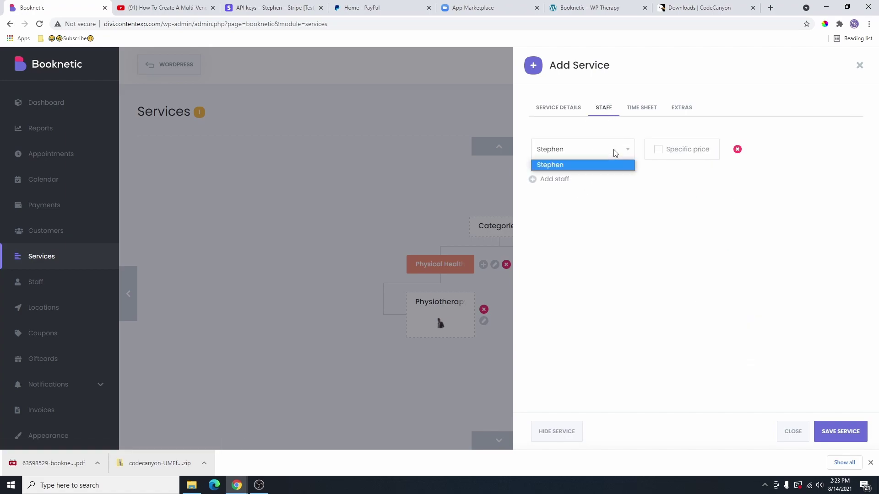
click(603, 200)
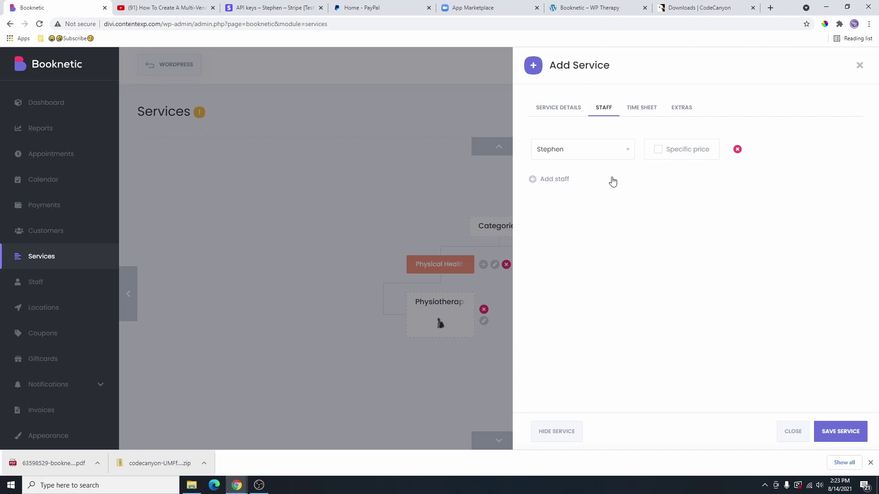
Step: Try giving the assigned staff member a specific price for Physiotherapy and switch that option back off
click(659, 149)
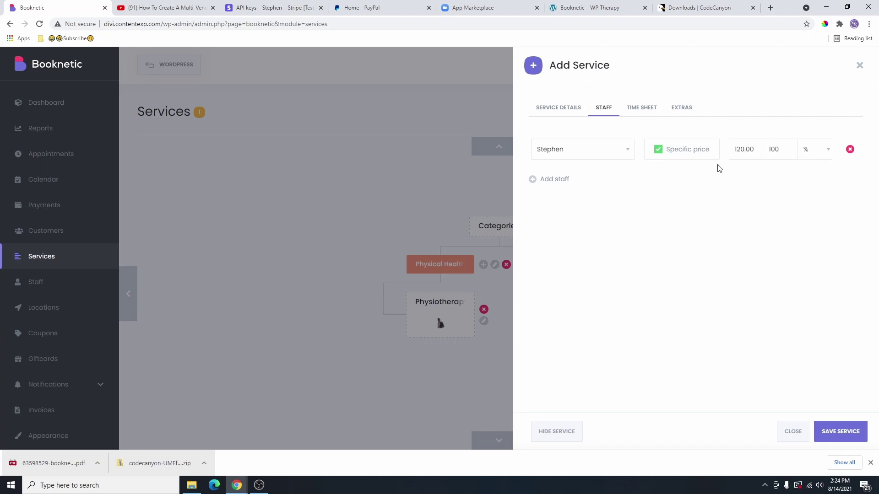
click(659, 150)
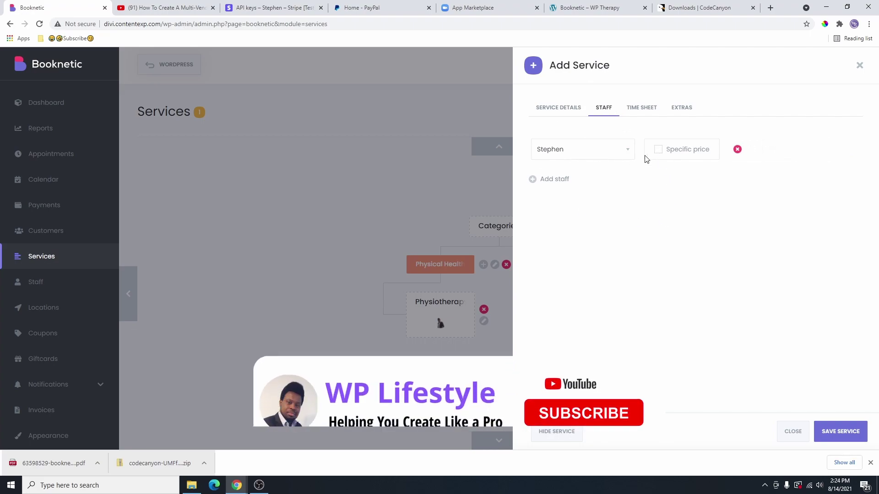
click(591, 156)
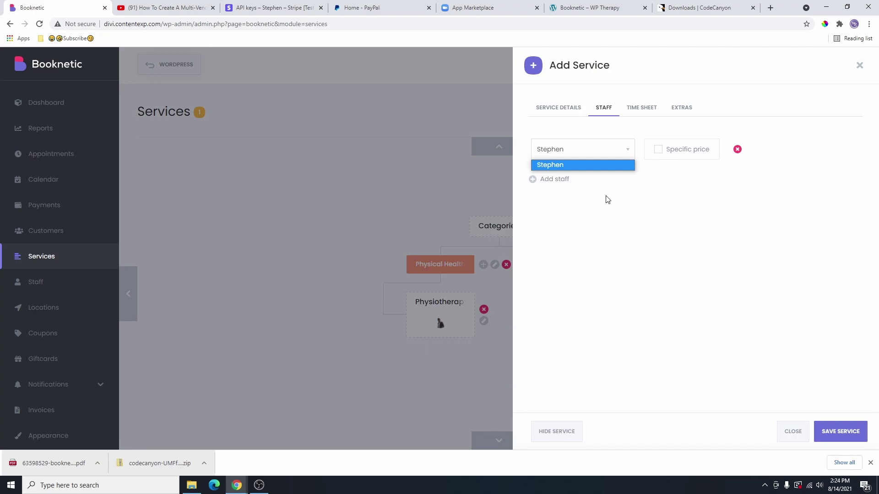
Step: Add an extra named sample to Physiotherapy with price 10, duration 10m and maximum quantity 1, and save the service
click(641, 110)
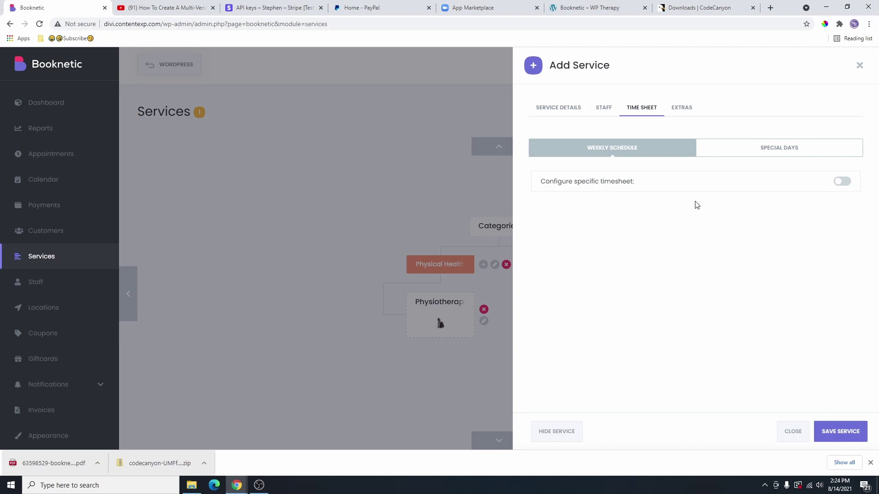
click(688, 113)
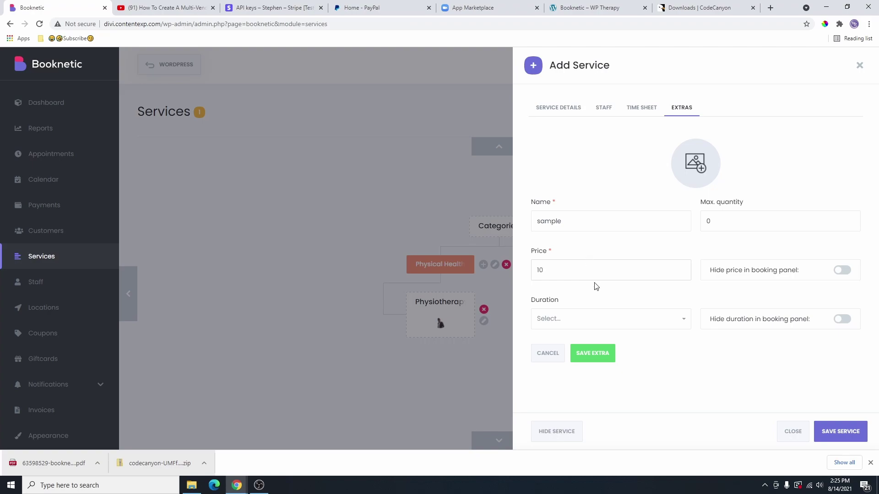
click(579, 321)
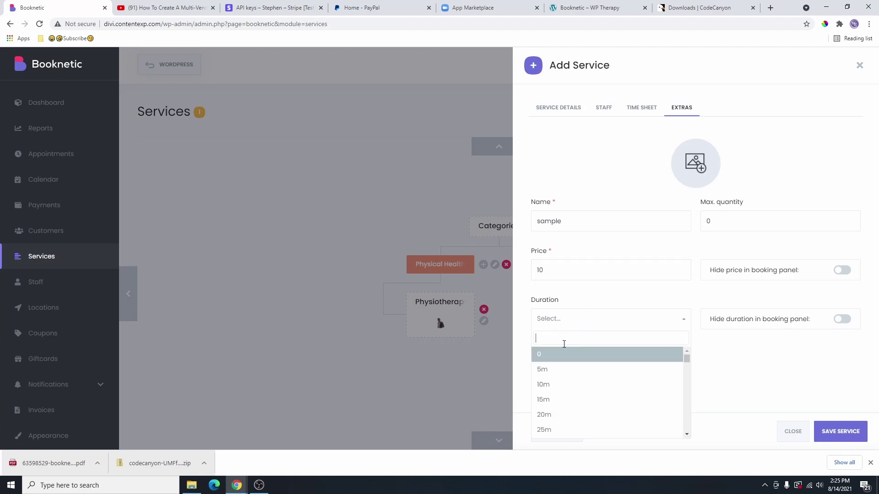
click(561, 389)
double_click(705, 222)
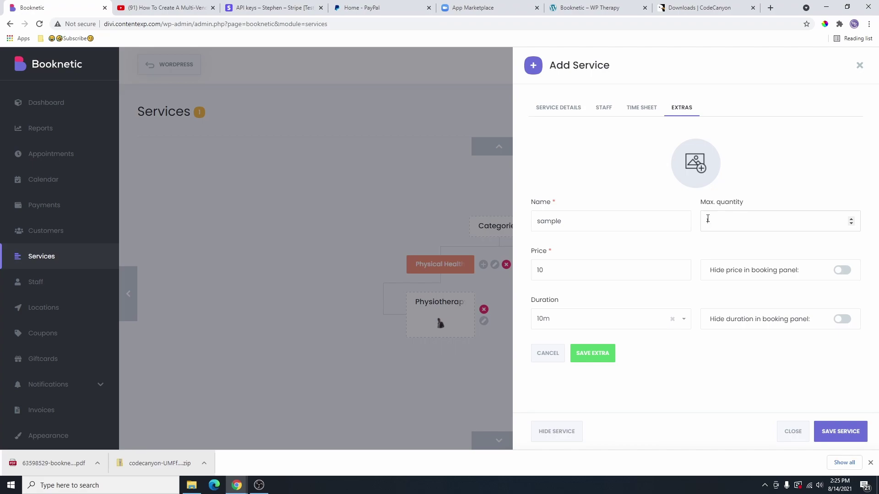
click(599, 359)
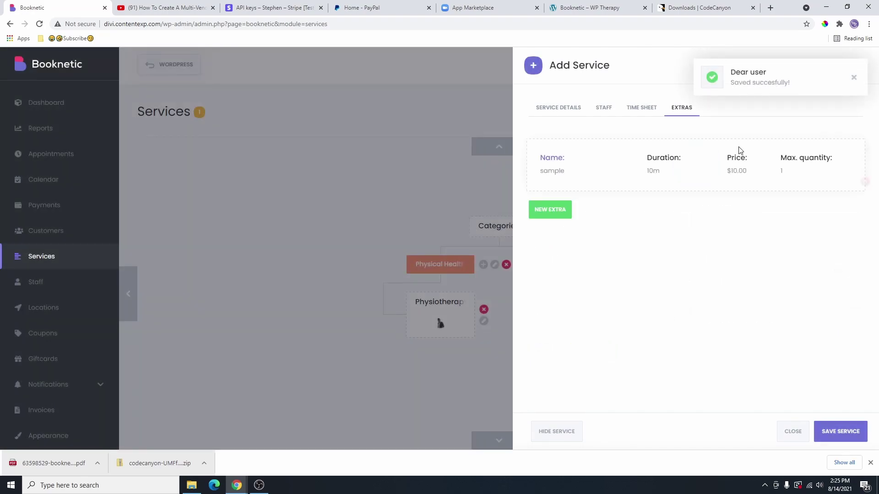
click(847, 433)
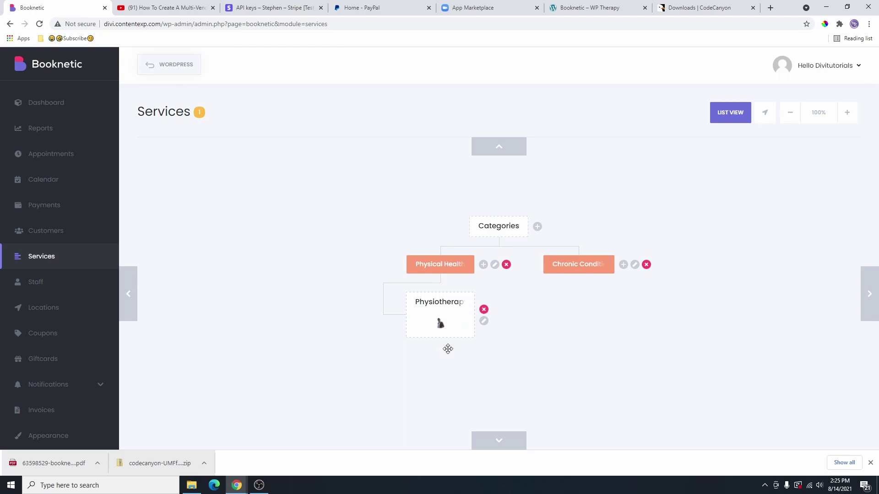
Step: Start a new service named Massage Therapy in the Physical Health category with a price of $150
click(483, 266)
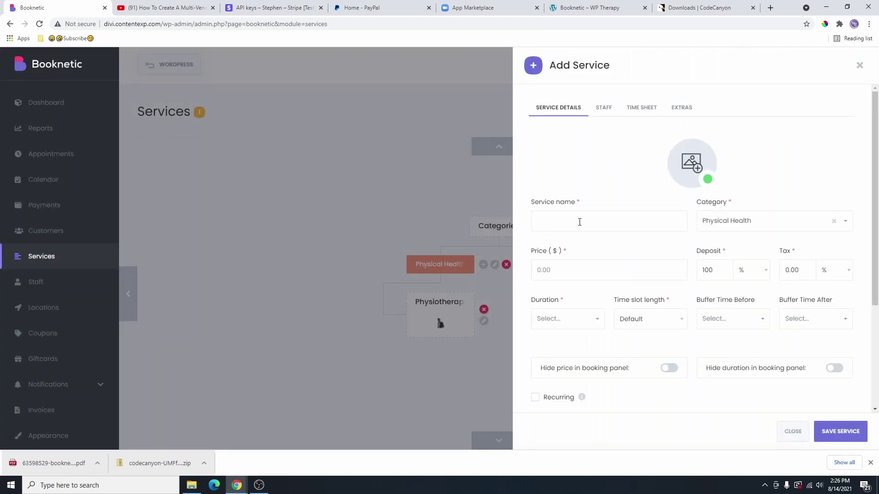
click(580, 222)
click(544, 238)
click(738, 221)
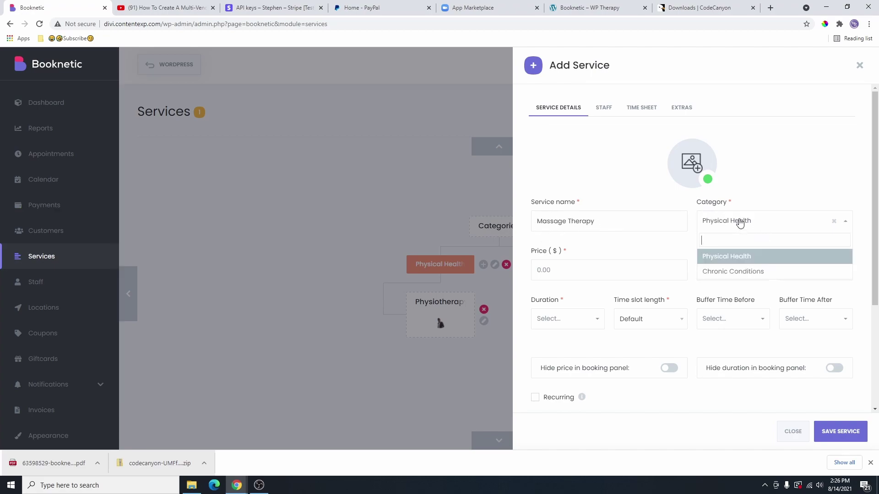
click(740, 256)
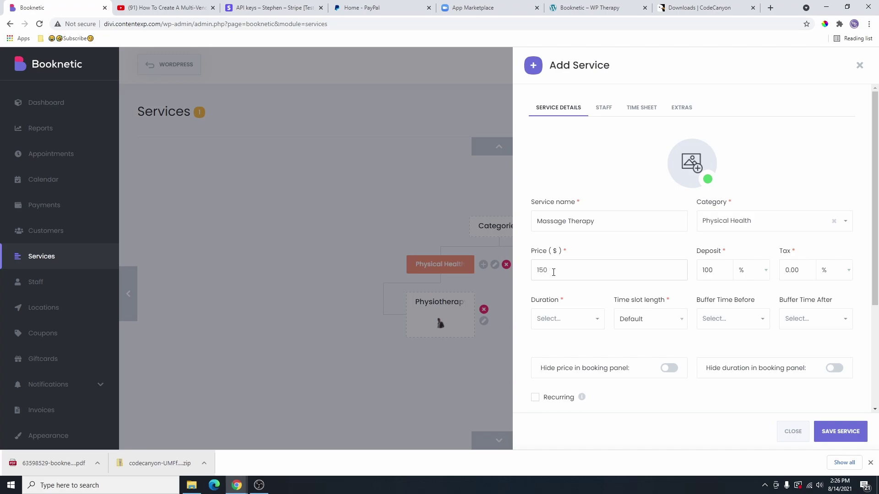
Step: Set the Massage Therapy duration to 1h 25m and its deposit to 50%
click(565, 321)
scroll(561, 371, down, 5)
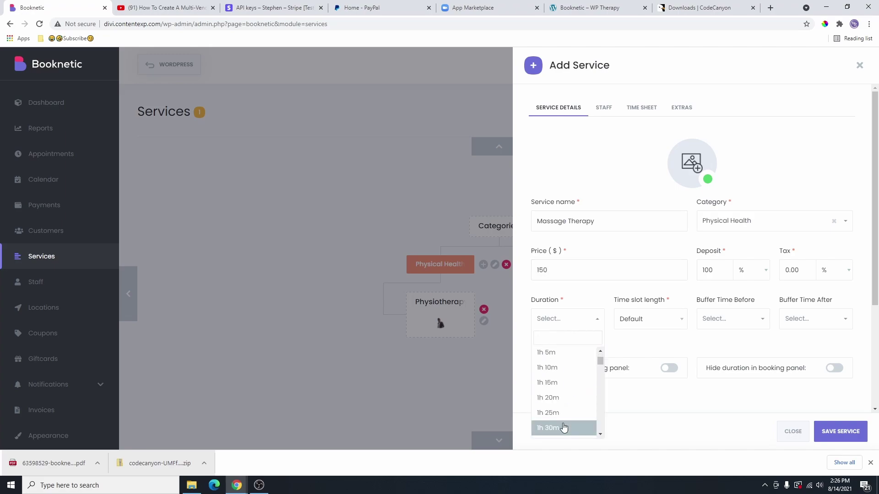
click(559, 413)
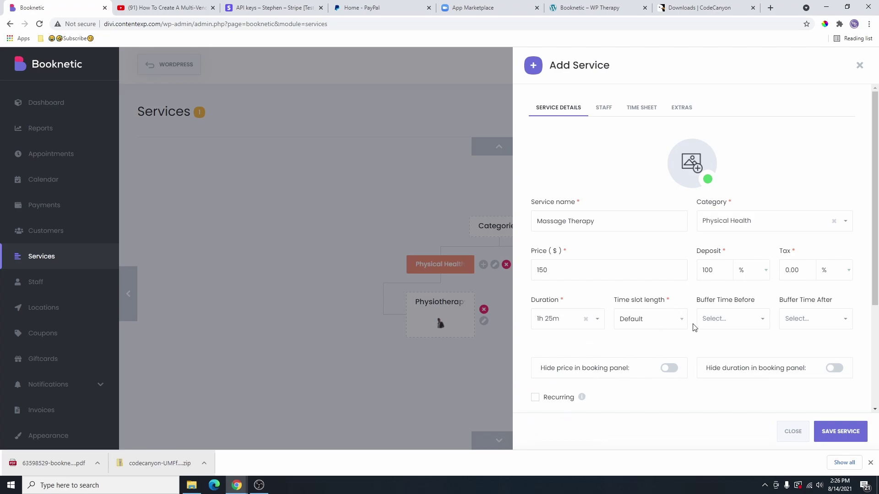
double_click(702, 273)
text(50)
Step: Set the Massage Therapy buffer time after the appointment to 20m and choose its capacity option
click(803, 320)
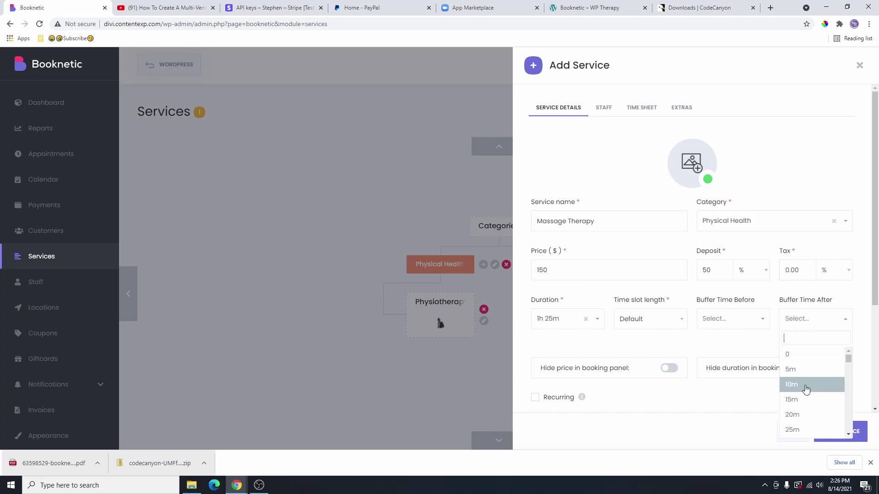
click(801, 415)
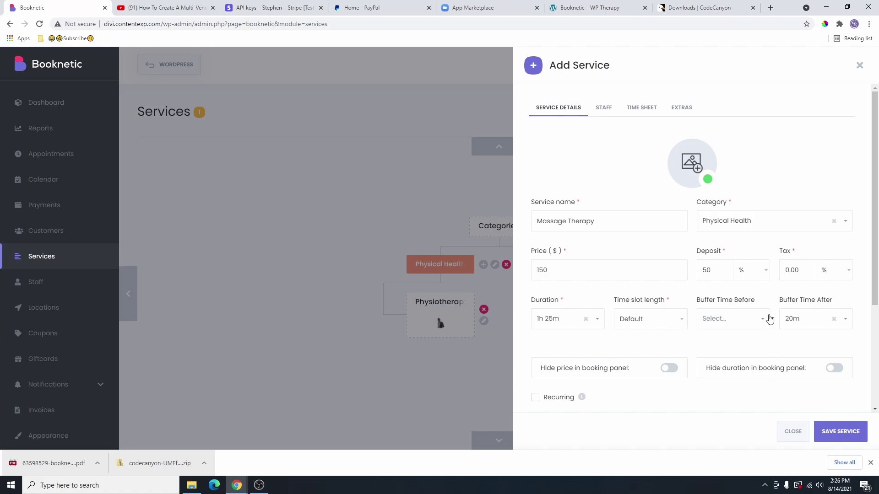
scroll(633, 325, down, 3)
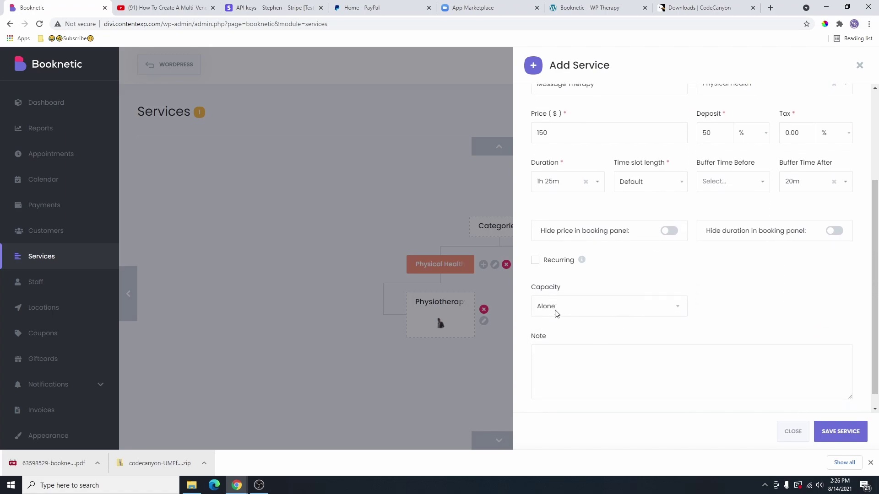
click(557, 313)
click(569, 329)
scroll(761, 173, up, 3)
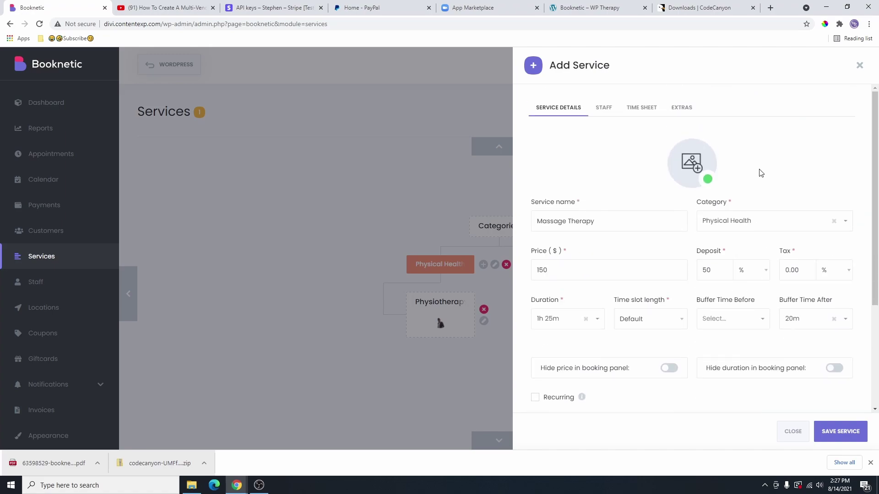
Step: Review the staff, time sheet and extras of Massage Therapy and save the service
click(604, 109)
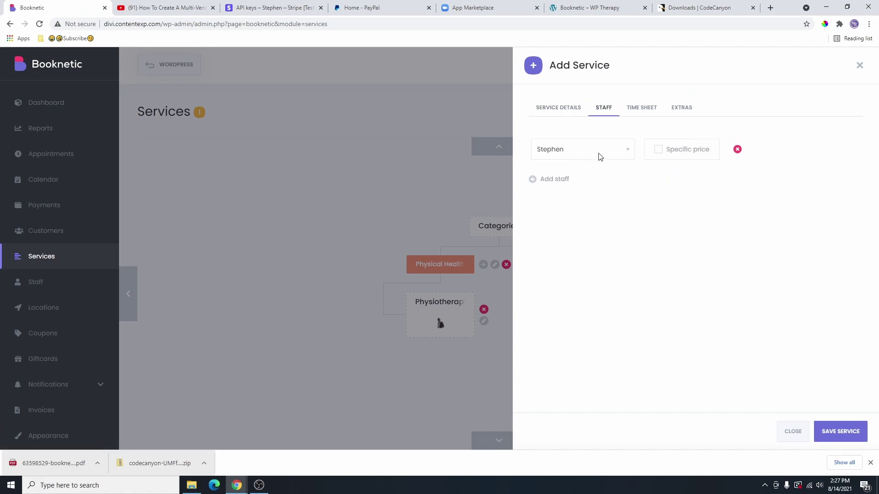
click(647, 109)
click(678, 110)
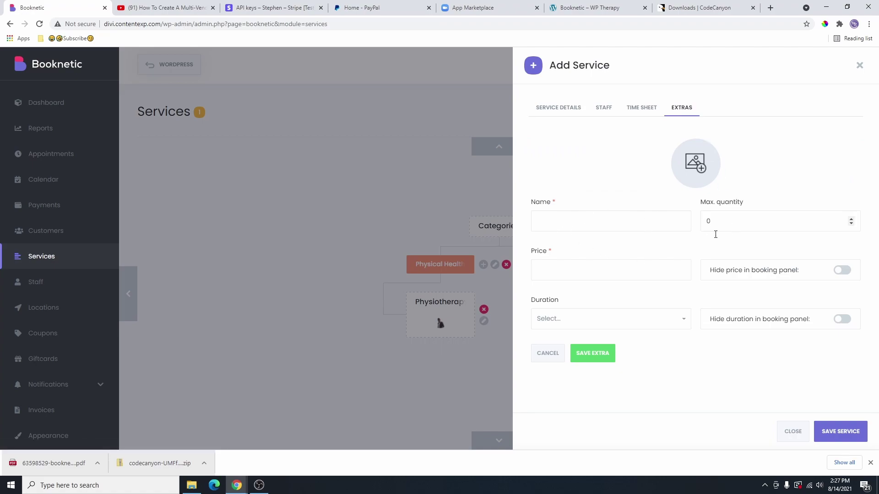
click(841, 432)
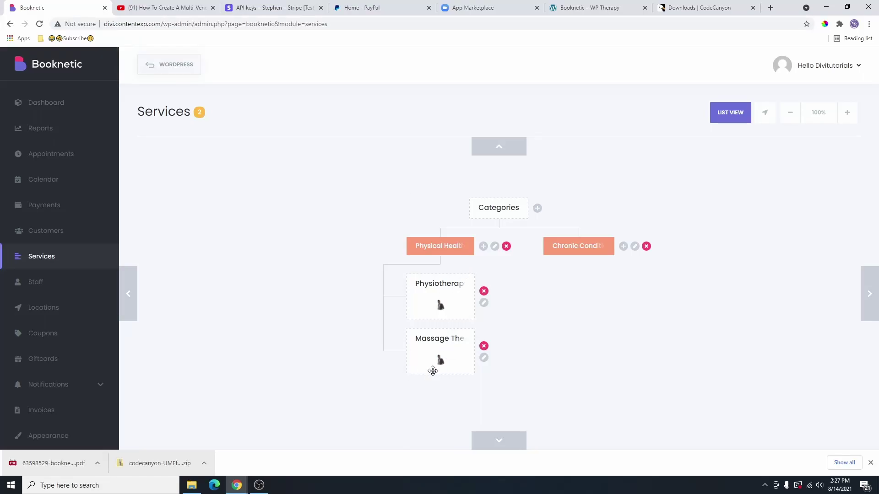
Step: Start a new service named Sports Injury Rehabilitation under the Chronic Conditions category
click(626, 248)
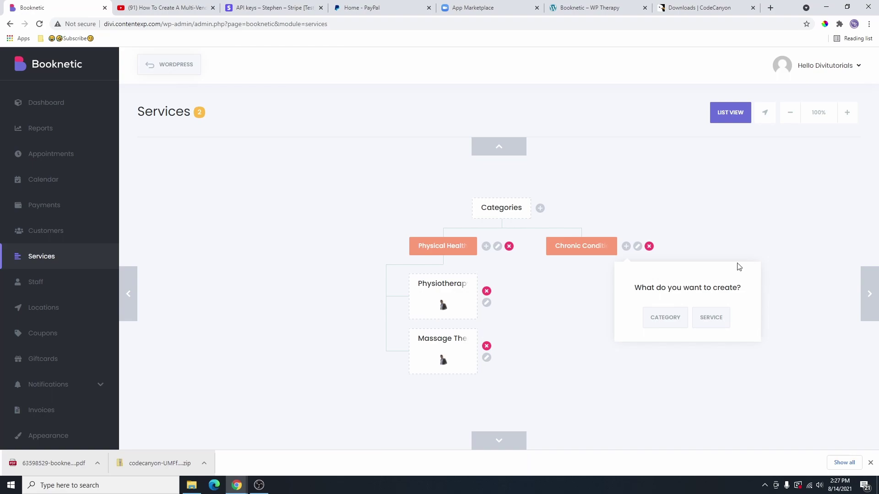
click(712, 319)
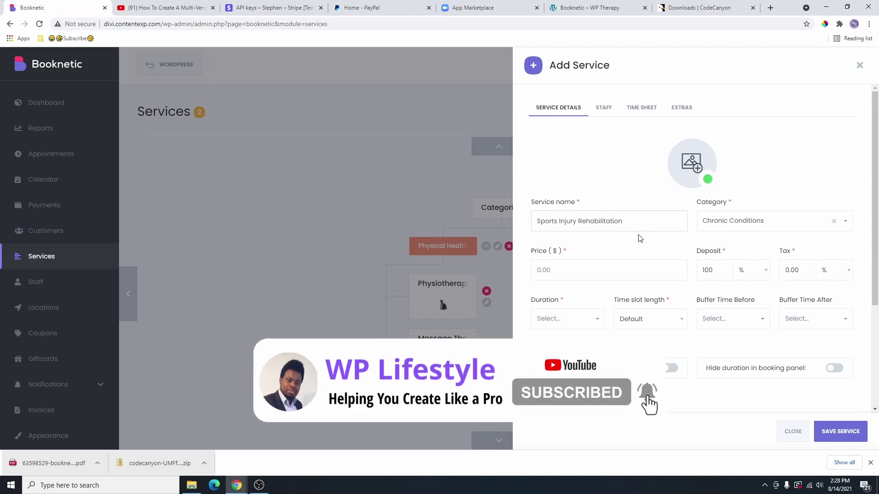
click(746, 221)
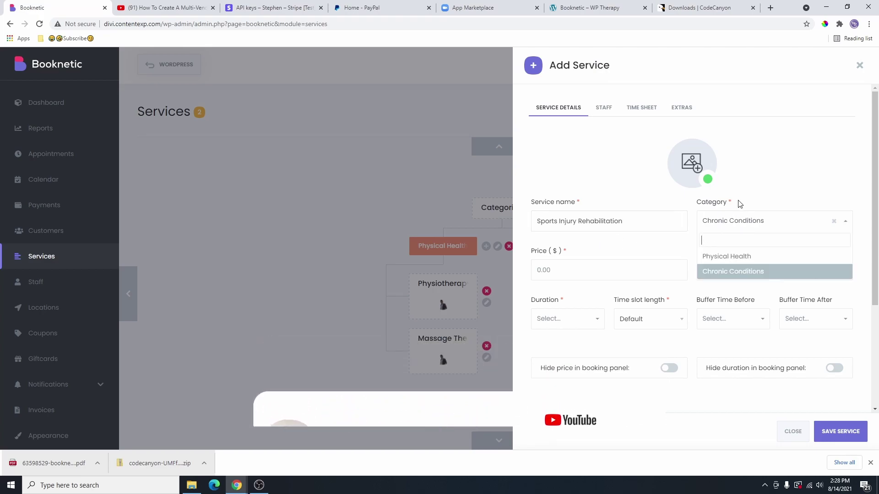
click(741, 274)
Step: Set the Sports Injury Rehabilitation price to $250 and its duration to 2h
scroll(641, 238, down, 1)
click(561, 219)
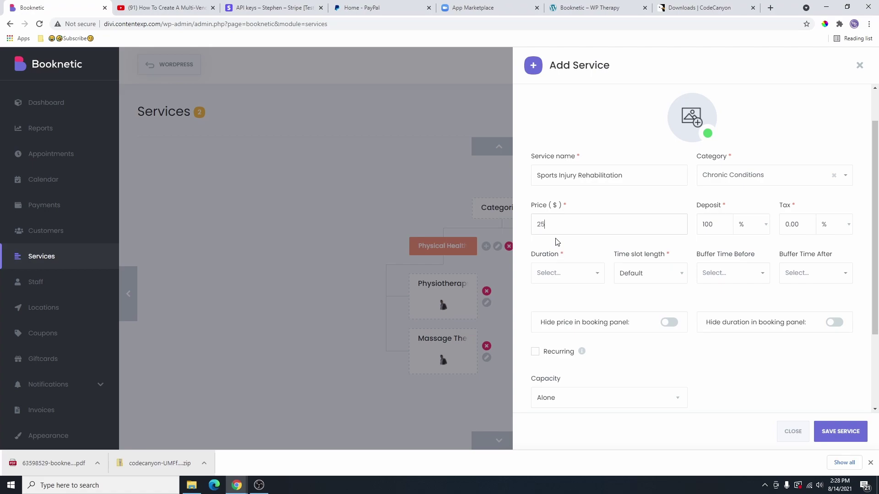
click(558, 273)
scroll(559, 362, down, 5)
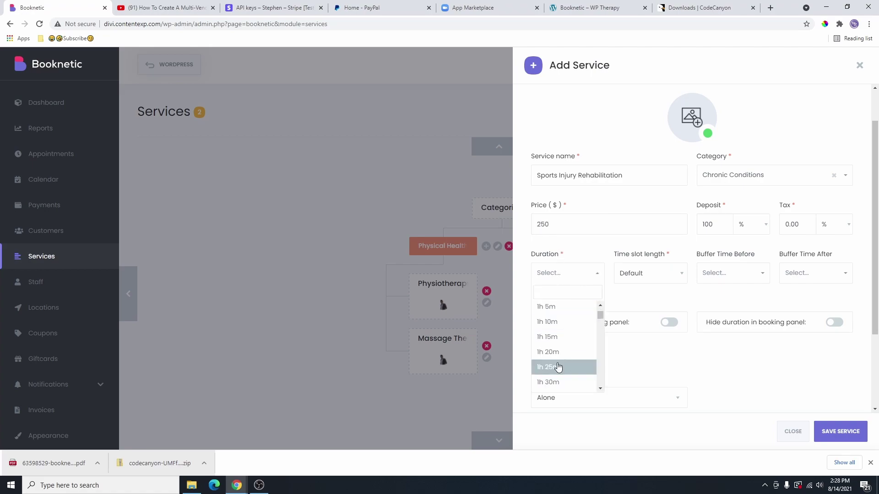
scroll(558, 365, down, 1)
click(560, 354)
Step: Set the Sports Injury Rehabilitation buffer time after the appointment to 30m and its deposit to 50%
click(811, 273)
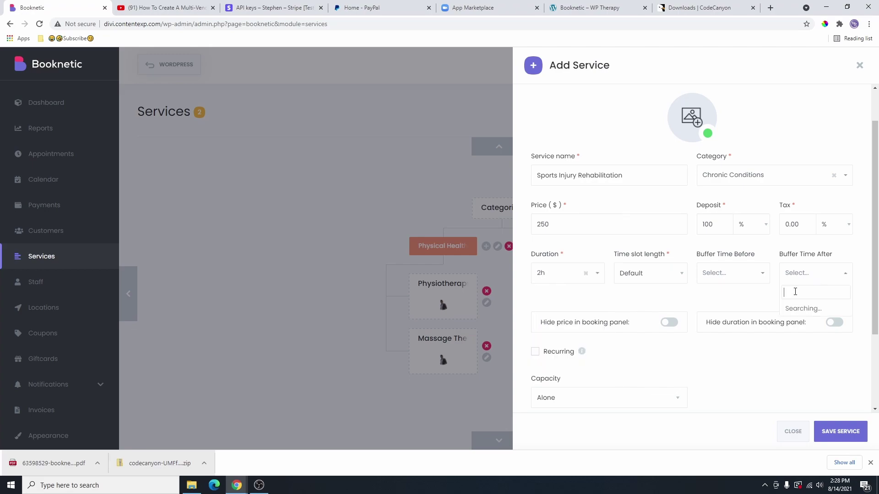
scroll(802, 352, down, 1)
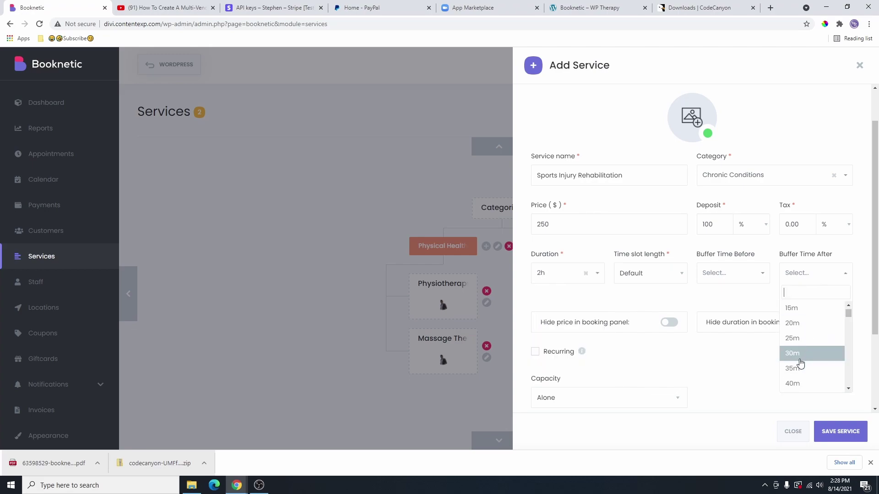
click(803, 354)
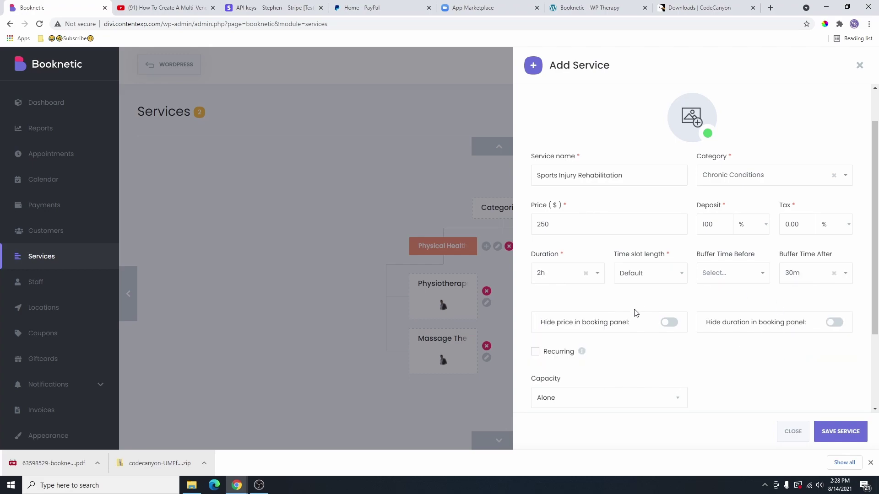
scroll(636, 313, up, 1)
double_click(704, 270)
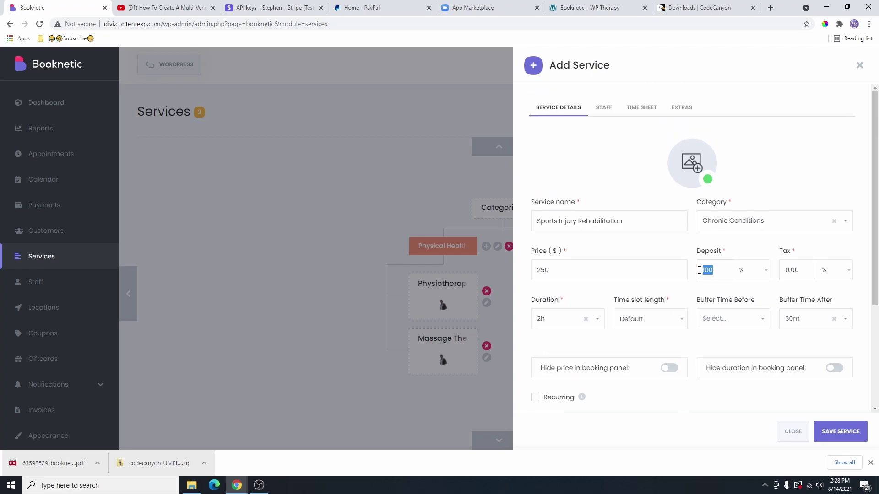
text(50)
scroll(579, 328, down, 3)
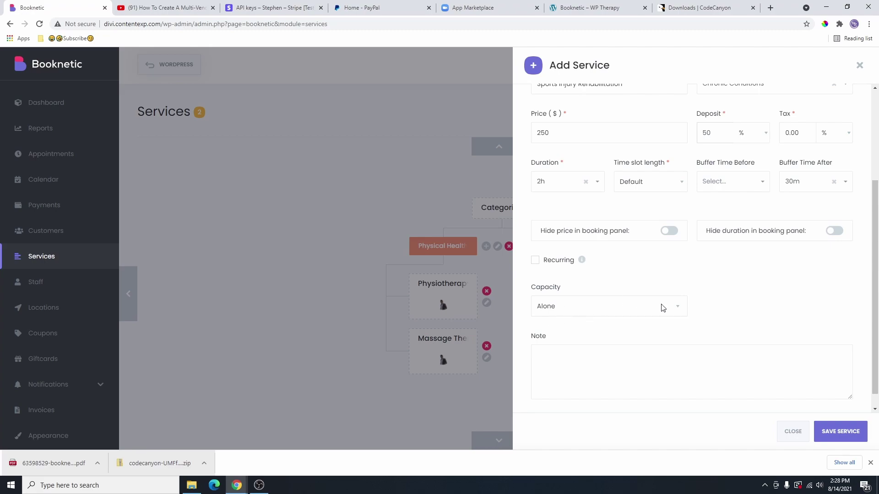
scroll(772, 356, up, 3)
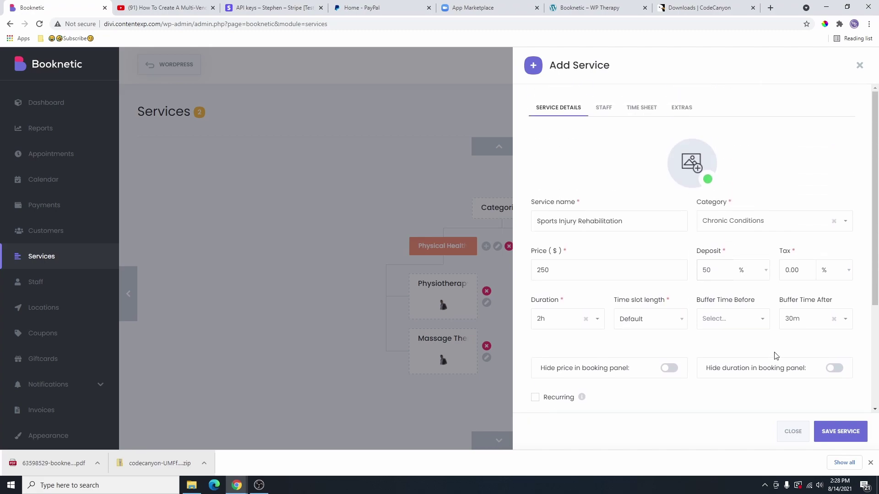
scroll(775, 356, down, 3)
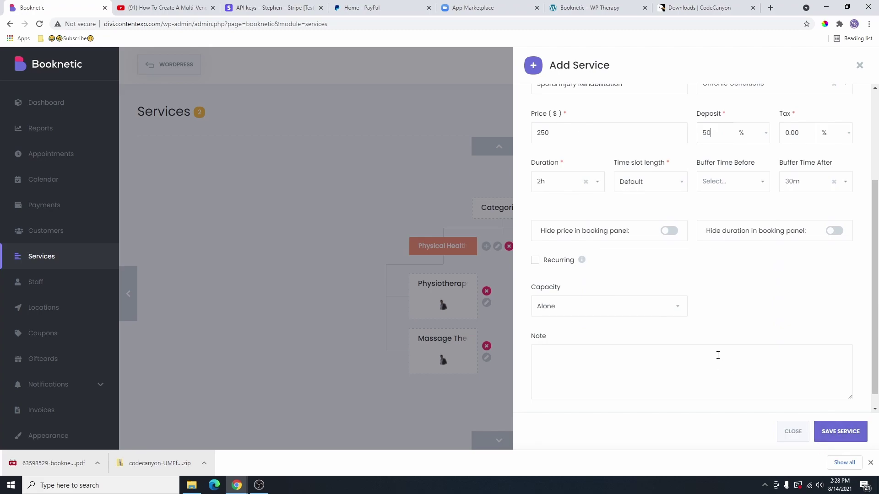
scroll(695, 302, up, 3)
Step: Check the staff member assigned to Sports Injury Rehabilitation and save the service
click(610, 115)
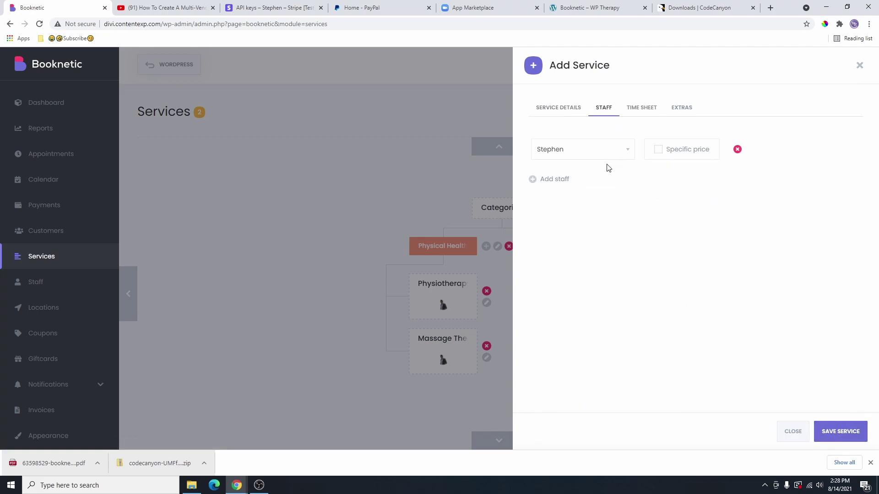
click(571, 155)
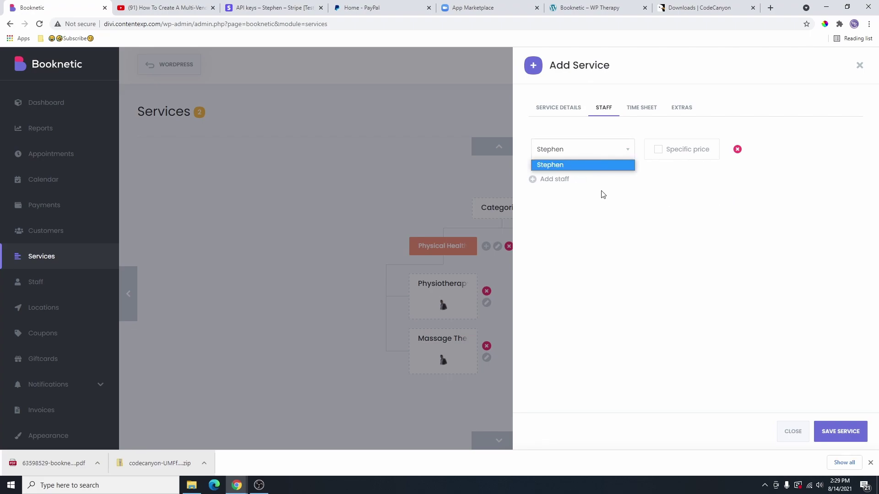
click(836, 431)
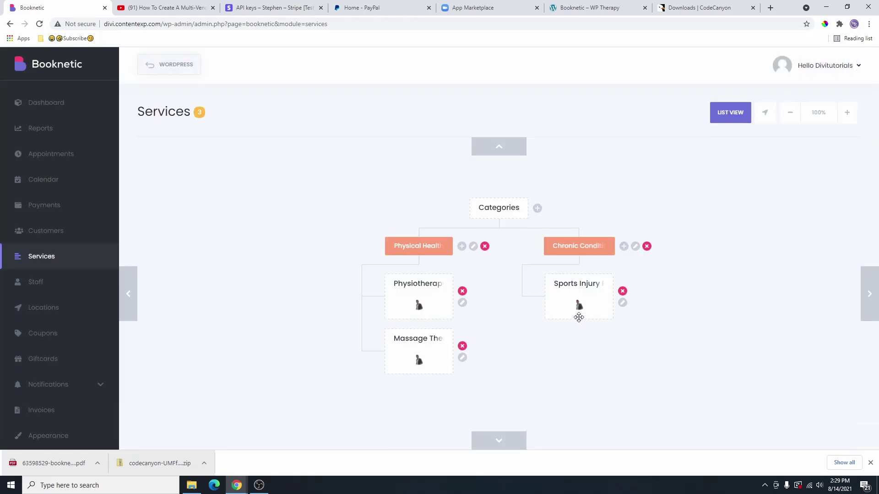
Step: Start a new service named Chronic Condition Management under the Chronic Conditions category
click(621, 248)
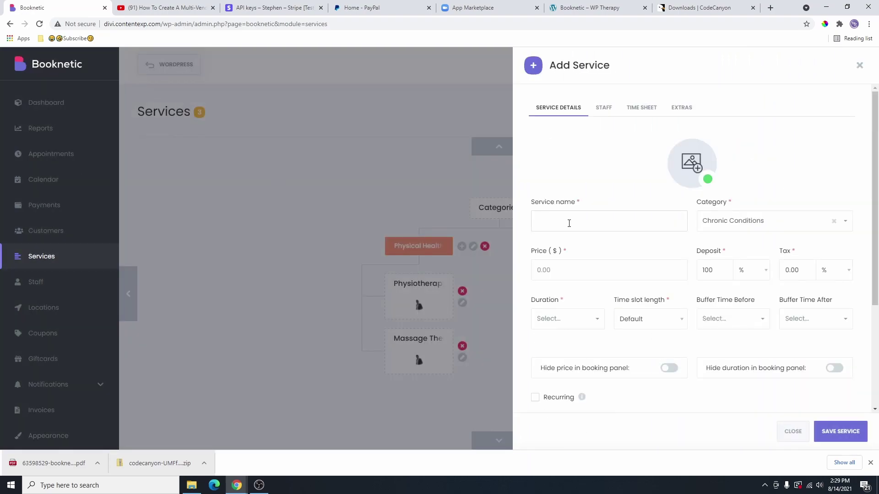
click(569, 223)
text(Chronic Condition Management)
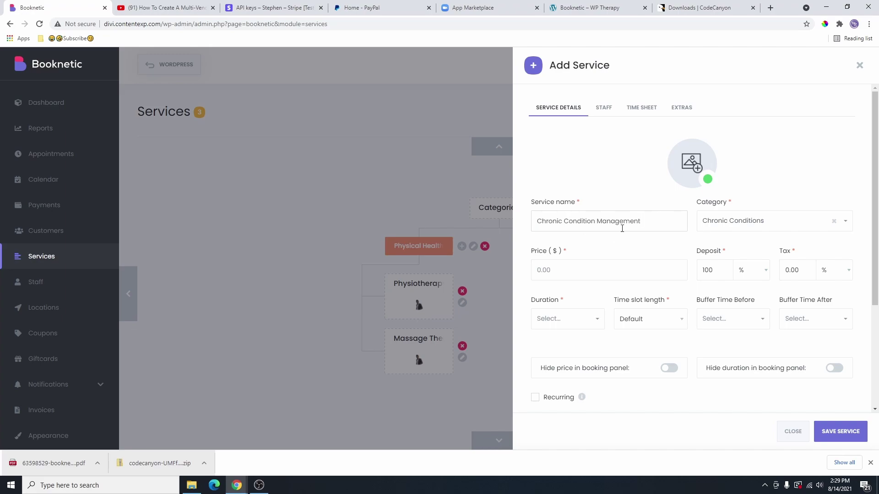
click(764, 224)
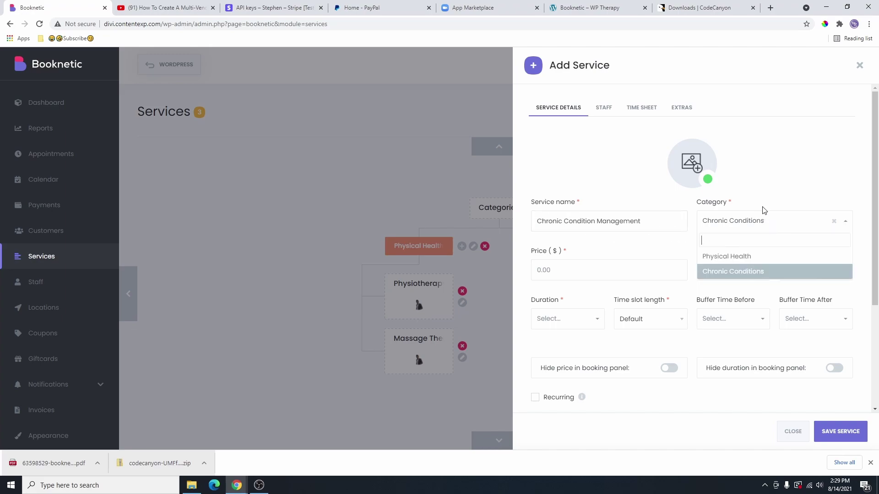
click(746, 275)
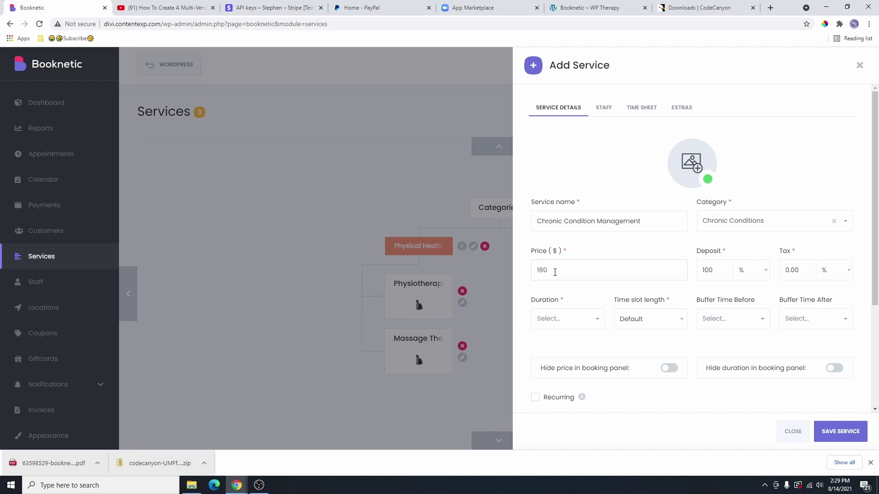
Step: Set the Chronic Condition Management price to $180 and its deposit to 50%
key(Tab)
text(50)
Step: Set the Chronic Condition Management duration to 1h 30m and the buffer time after it to 25m
scroll(591, 312, down, 1)
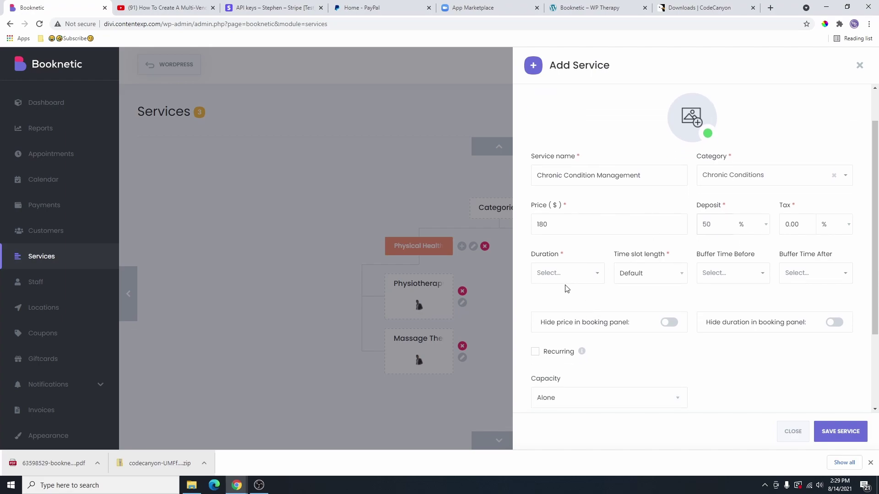
click(573, 276)
scroll(569, 320, down, 3)
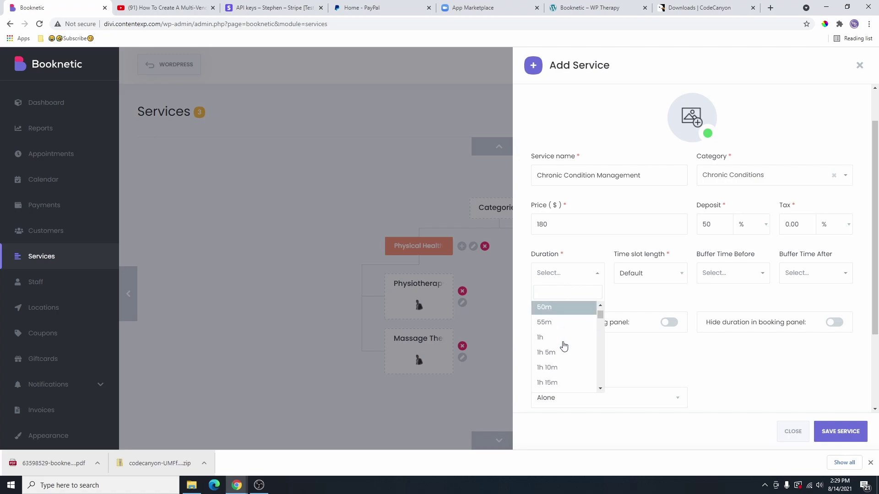
scroll(570, 382, down, 2)
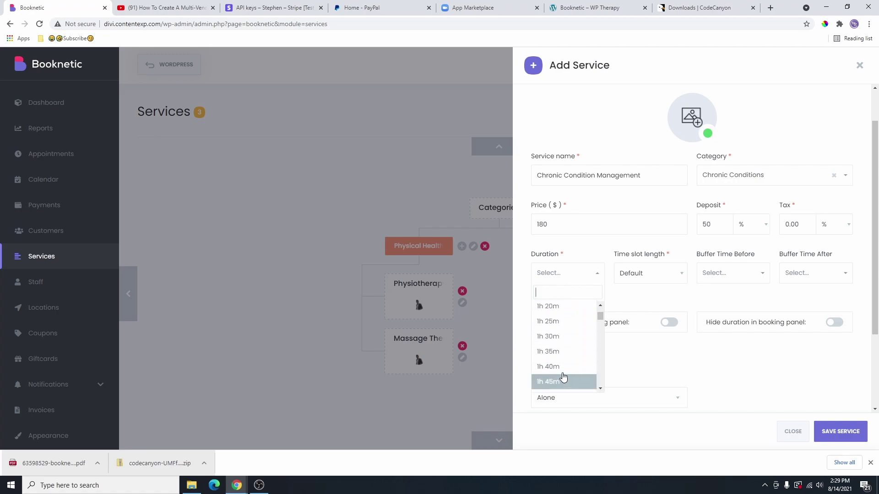
click(572, 349)
click(795, 271)
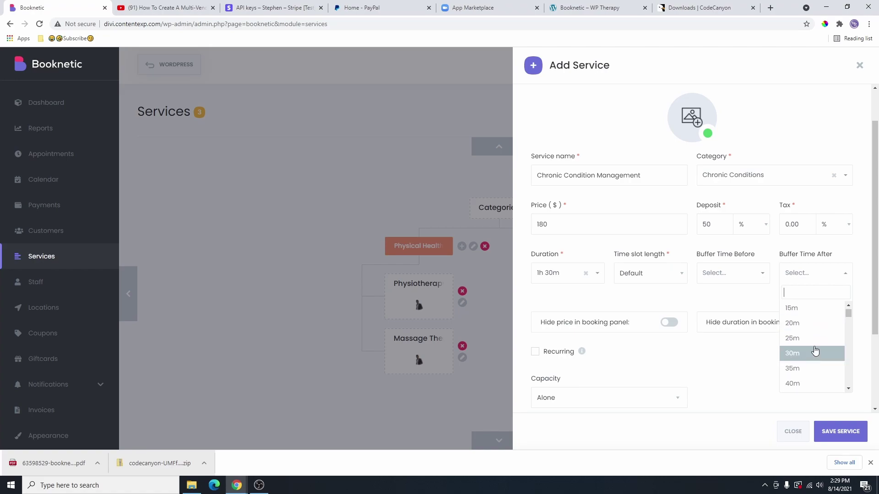
click(819, 339)
Step: Enter the note "Manage chronic conditions like diabetes, COPD, emphysema, metabolic syndrome, high blood pressure, pain, heart disease, arthritis, fibromyalgia, and osteoporosis." and save the service
scroll(549, 348, down, 2)
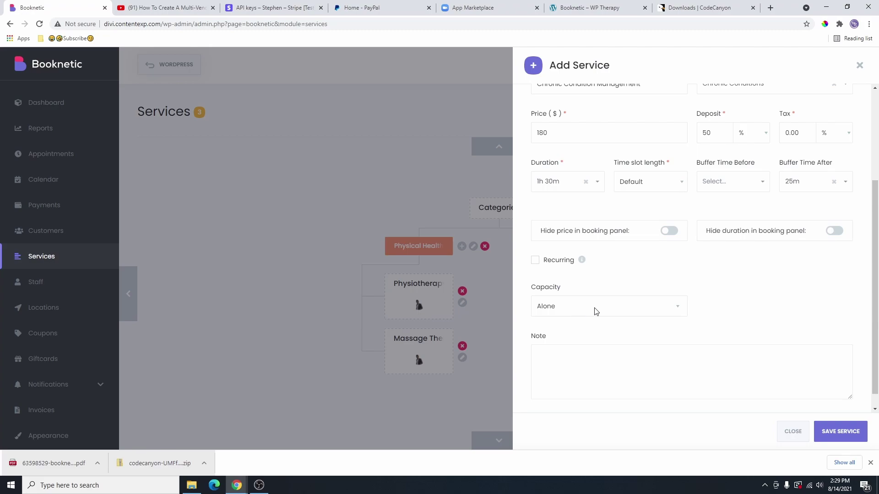
scroll(769, 375, down, 1)
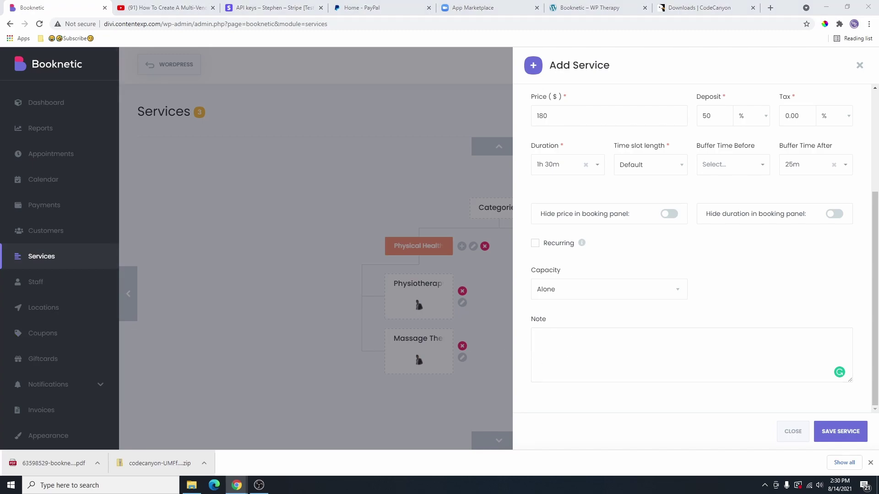
click(551, 350)
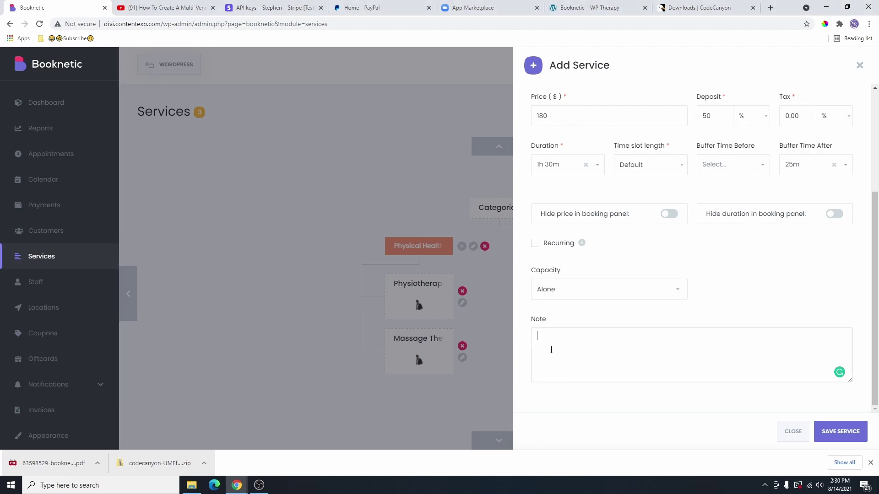
text(Manage chronic conditions like diabetes, COPD, emphysema, metabolic syndrome, high blood pressure, pain, heart disease, arthritis, fibromyalgia, and osteoporosis.)
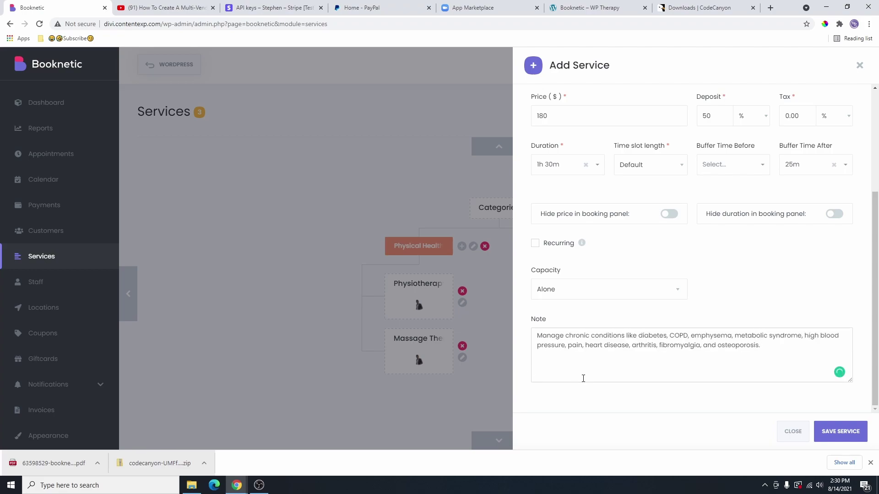
drag(551, 345, 769, 346)
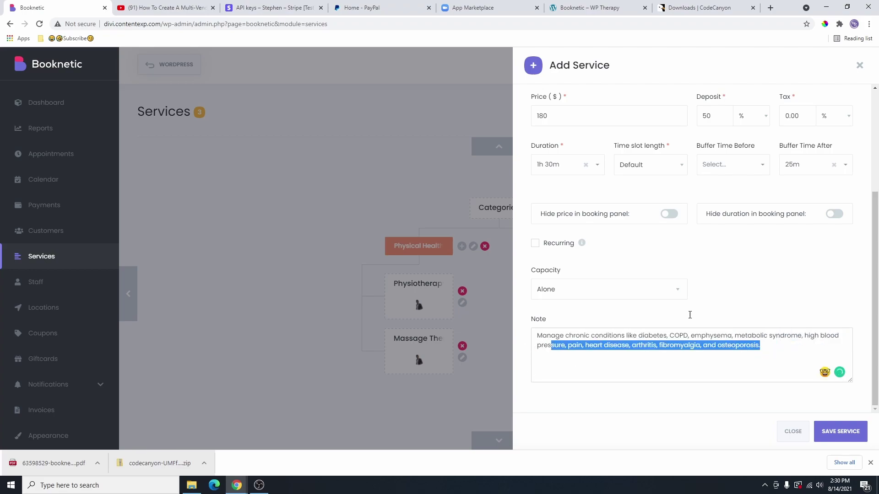
click(762, 360)
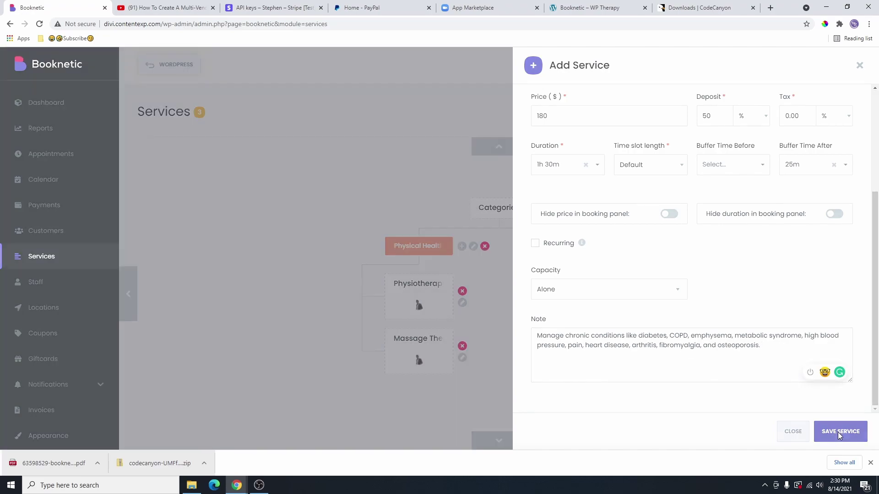
click(838, 432)
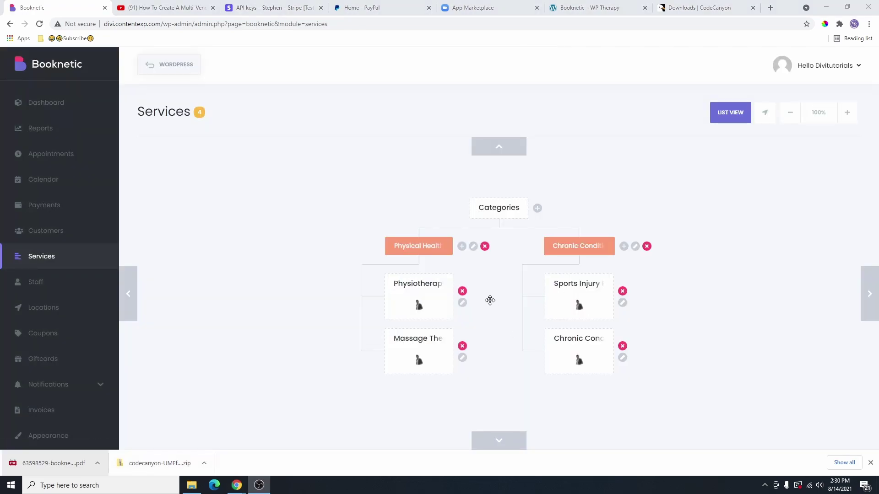
Step: Review the Booknetic dashboard statistics for today, yesterday and a custom date range, plus the upcoming and pending appointment lists
click(44, 111)
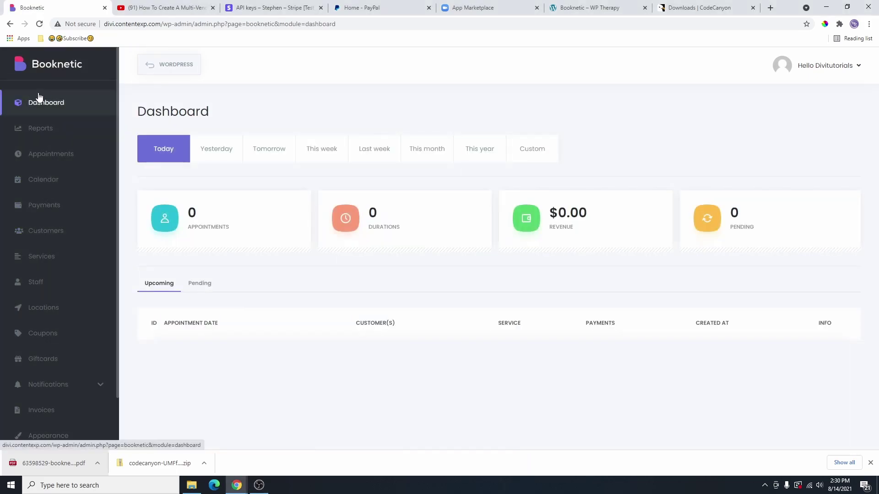
click(532, 149)
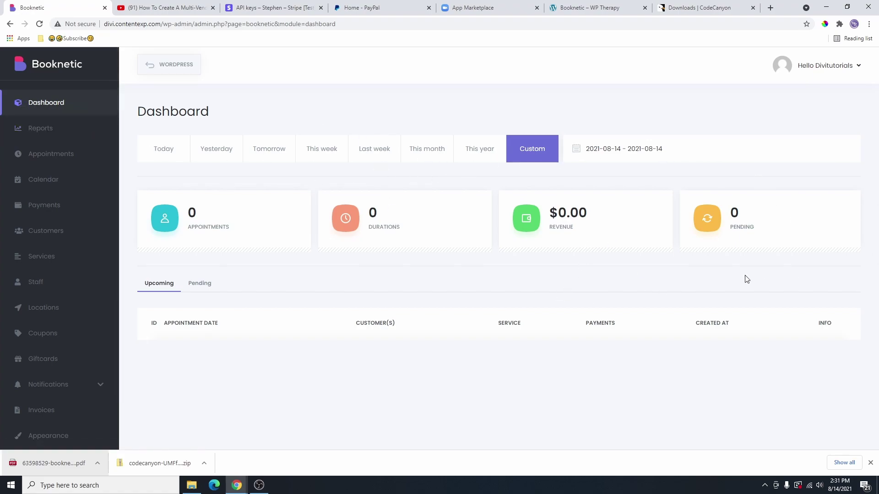
drag(235, 232, 186, 235)
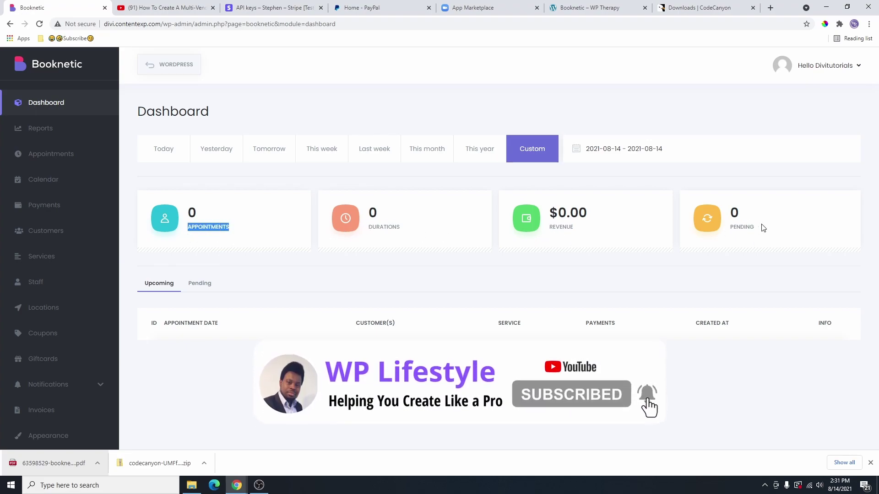
click(167, 158)
click(222, 155)
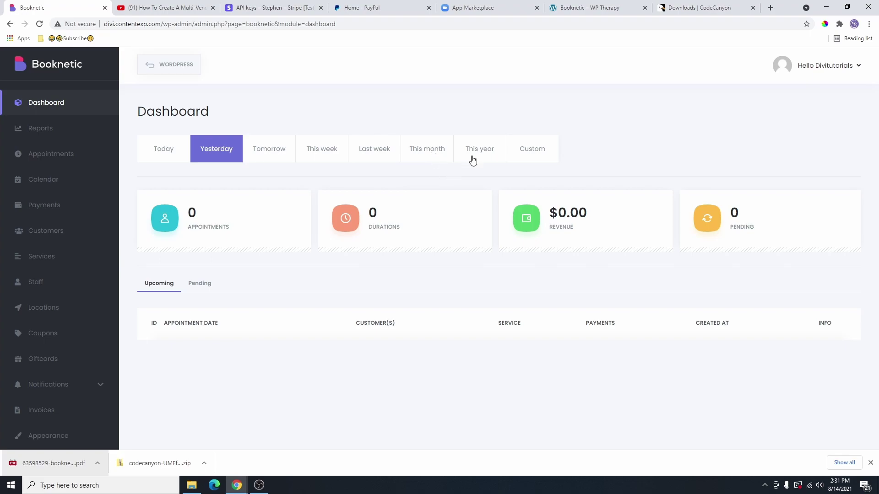
click(537, 158)
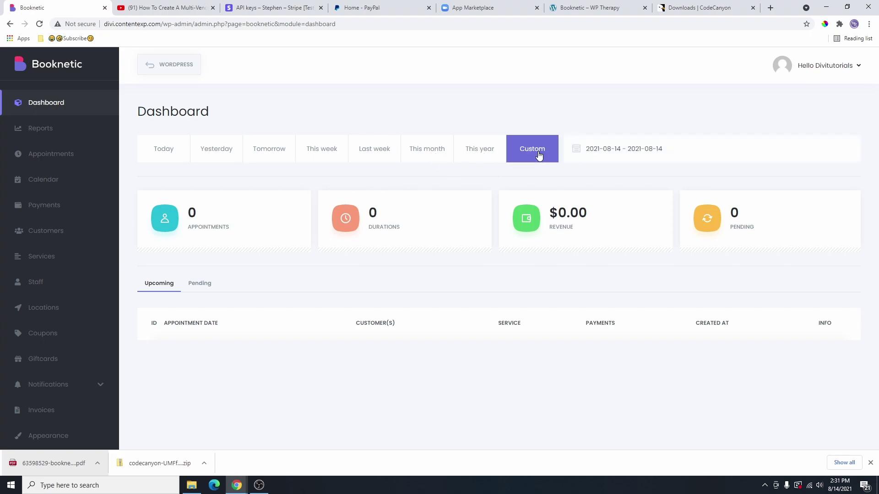
click(590, 158)
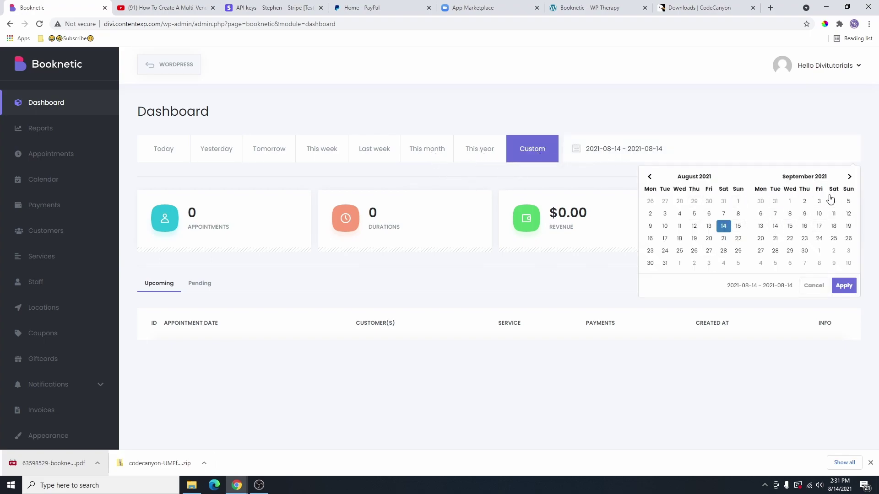
click(547, 287)
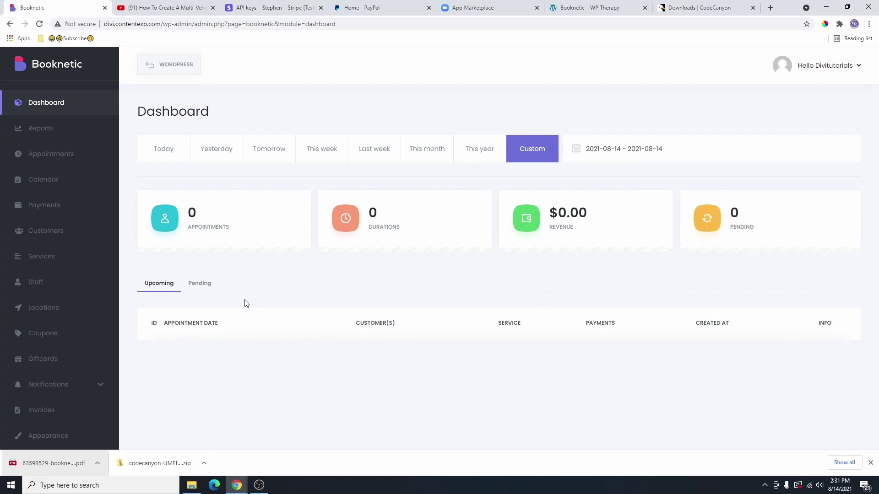
click(200, 286)
Step: Look over the reports on appointment numbers, appointment earnings, and the most earning locations and staff
click(46, 131)
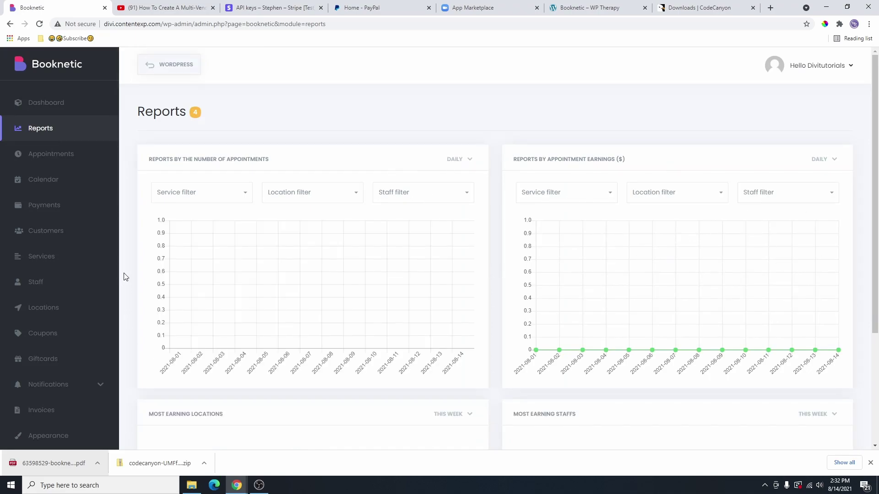
scroll(279, 289, down, 3)
scroll(294, 342, up, 2)
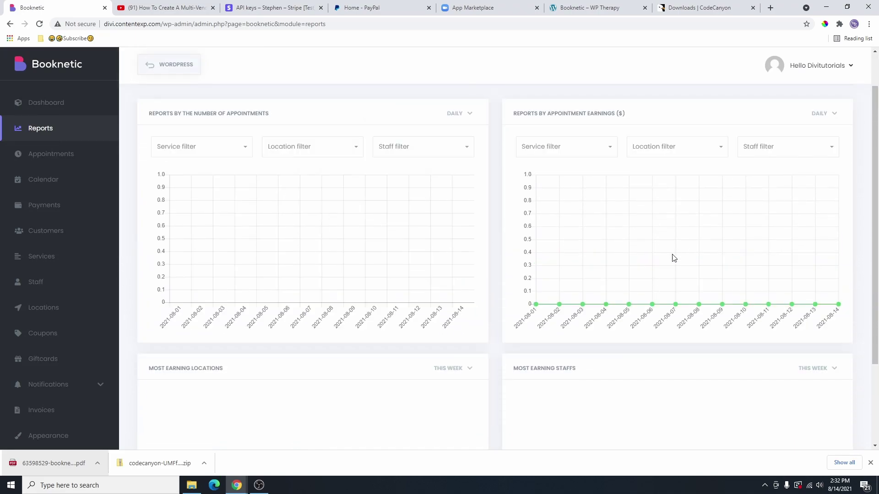
scroll(674, 259, up, 1)
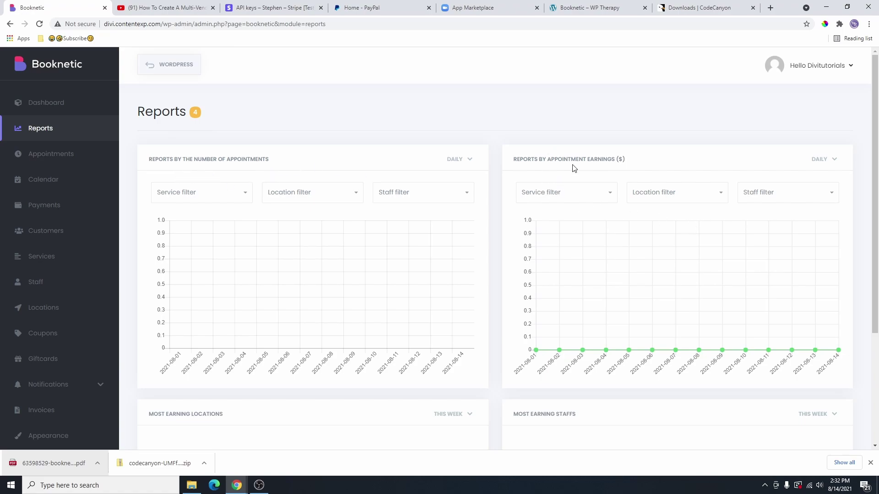
Step: Look over the remaining reports, the appointments list and the monthly booking calendar
scroll(265, 363, down, 3)
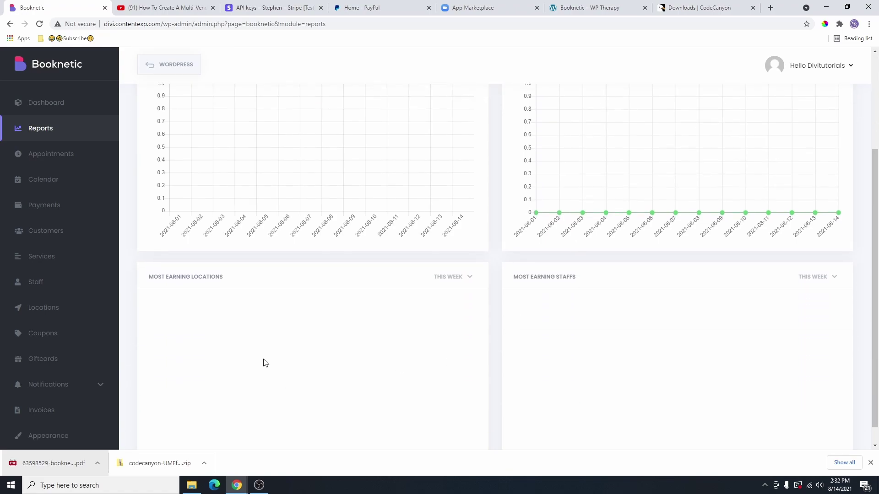
scroll(802, 332, up, 3)
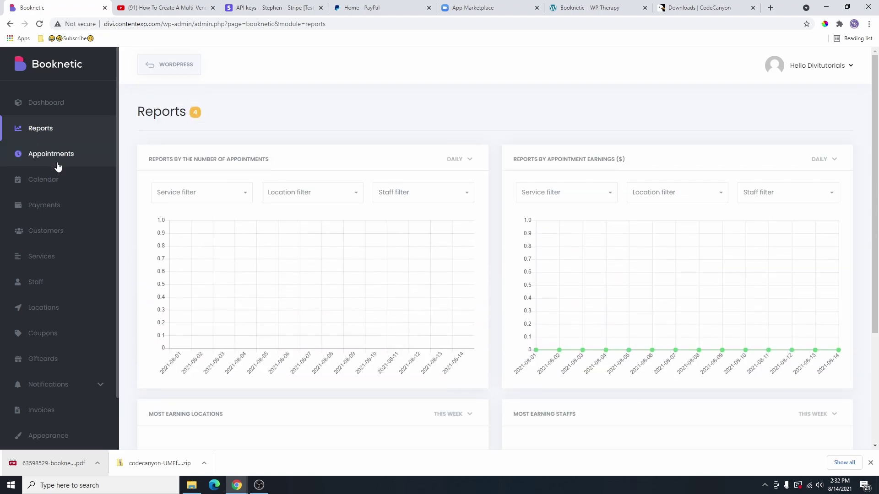
click(51, 154)
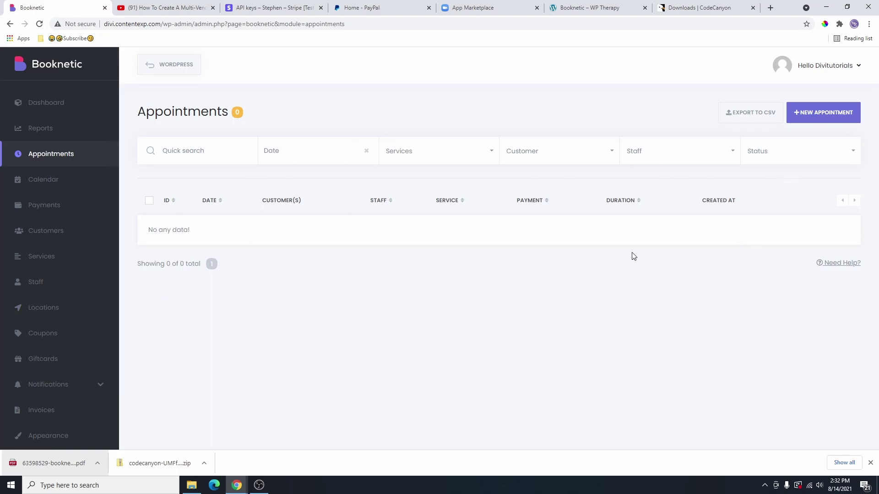
click(48, 181)
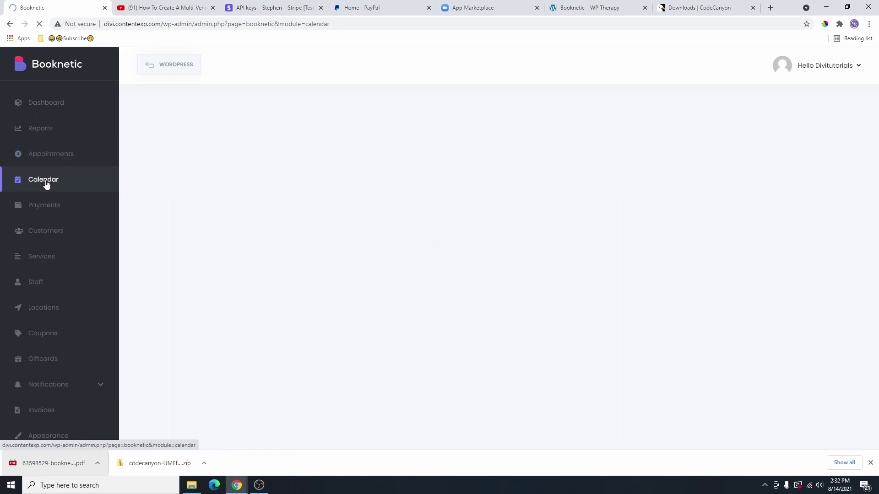
scroll(820, 294, down, 3)
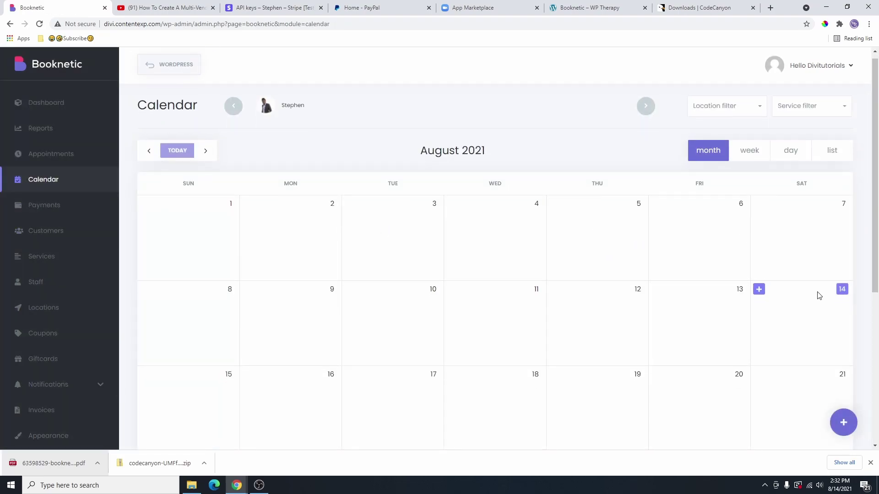
scroll(443, 355, down, 3)
scroll(810, 146, up, 5)
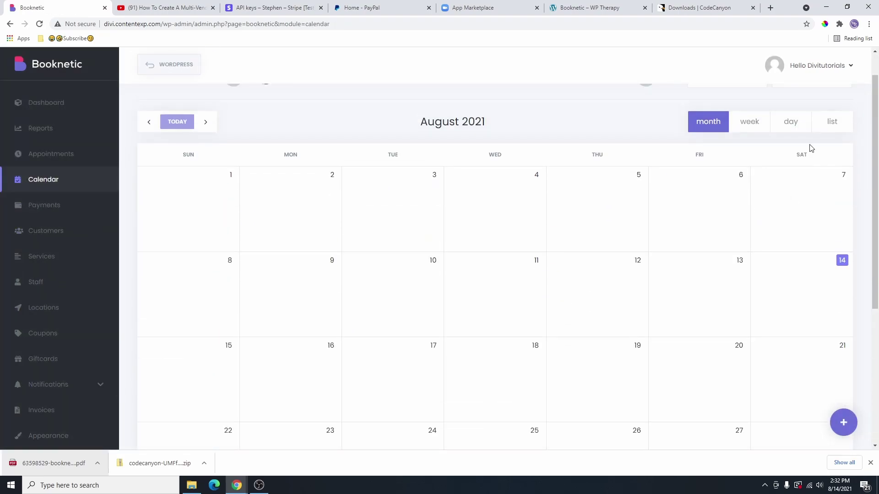
Step: Inspect the new appointment form from a calendar day and close it without saving
click(760, 176)
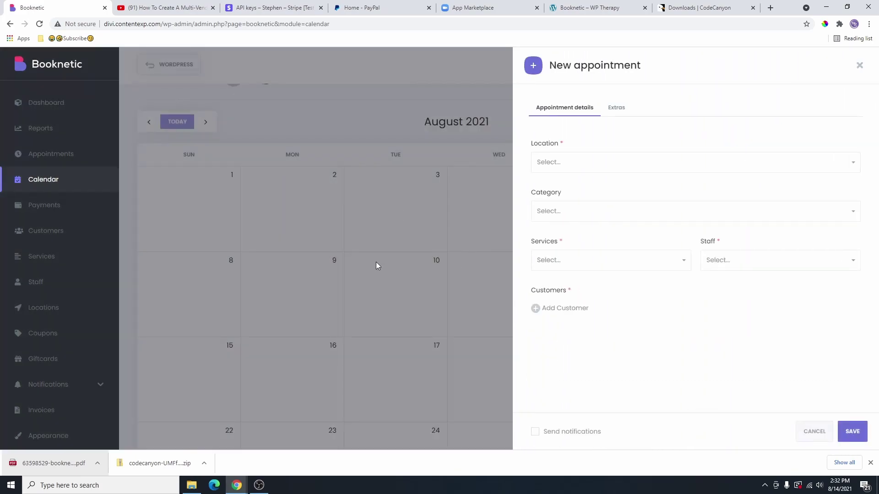
click(376, 262)
click(657, 177)
click(858, 66)
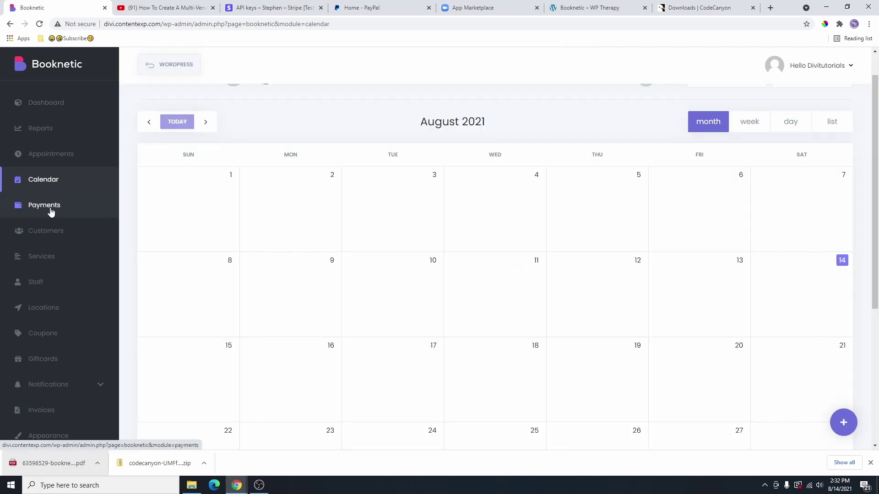
Step: Review the payments and customers pages, and the services in both list view and graphic view
click(49, 209)
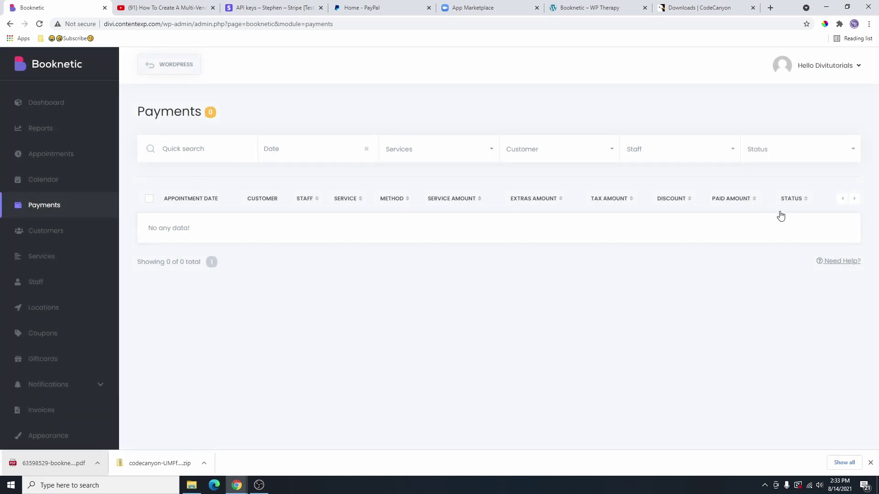
click(43, 234)
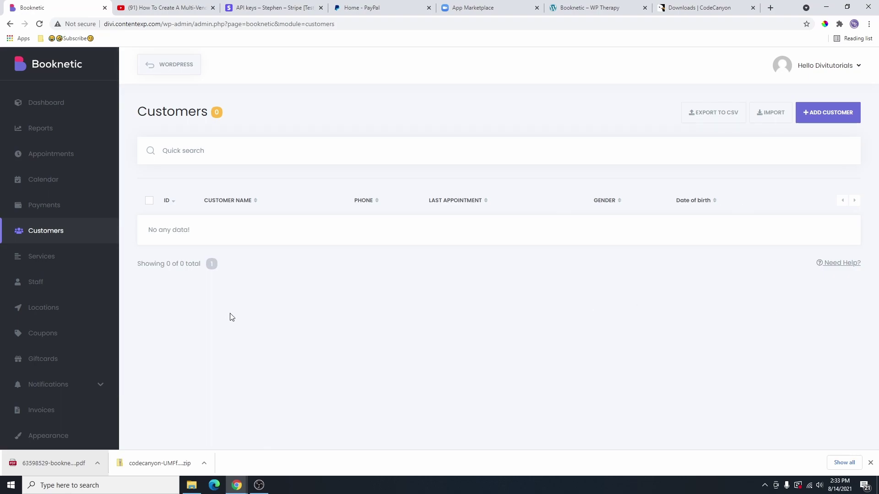
click(40, 261)
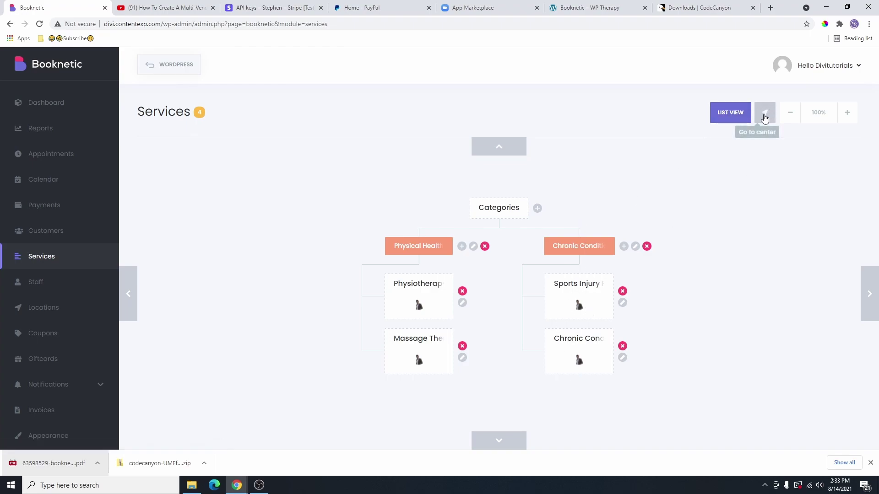
click(726, 113)
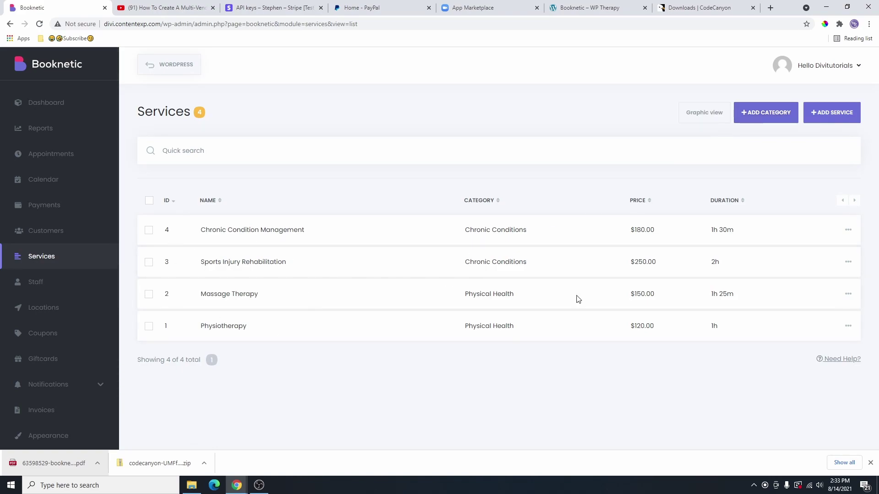
click(702, 117)
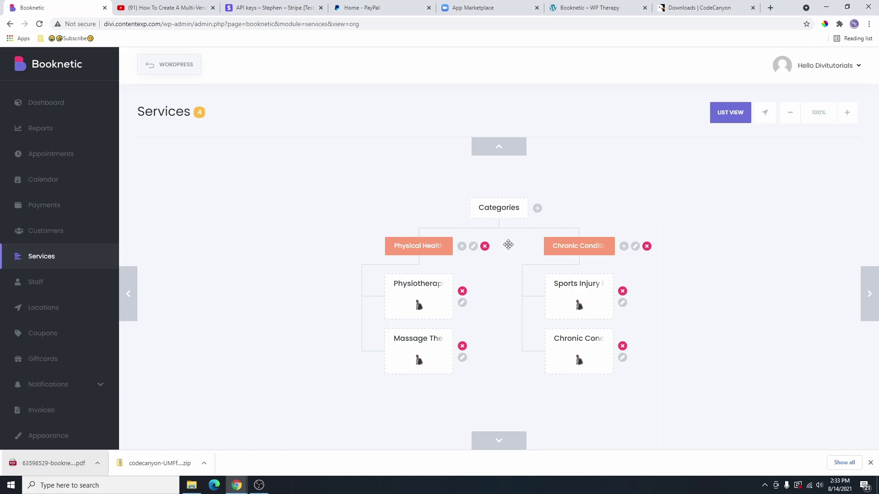
mouse_move(508, 245)
mouse_down()
mouse_move(610, 234)
mouse_move(481, 238)
mouse_move(492, 208)
mouse_move(512, 228)
mouse_move(514, 247)
mouse_move(511, 233)
mouse_up()
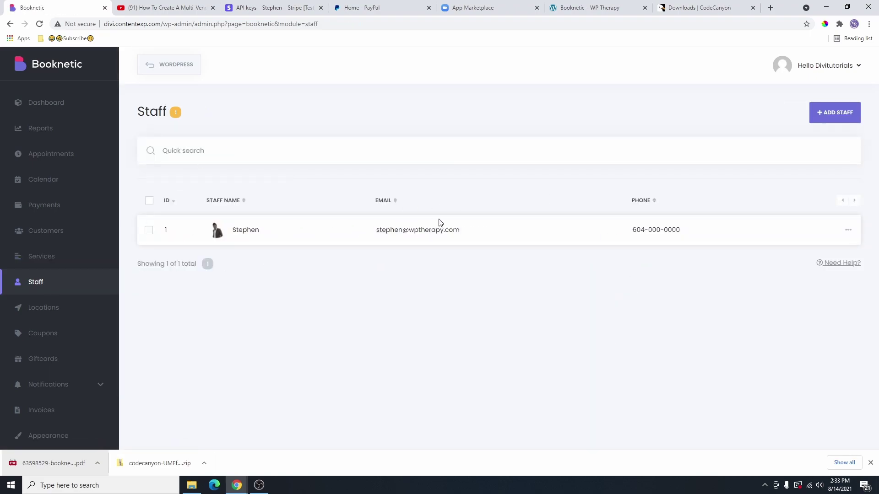
Step: Open the existing staff member's record for editing and review the assigned locations and services
click(849, 233)
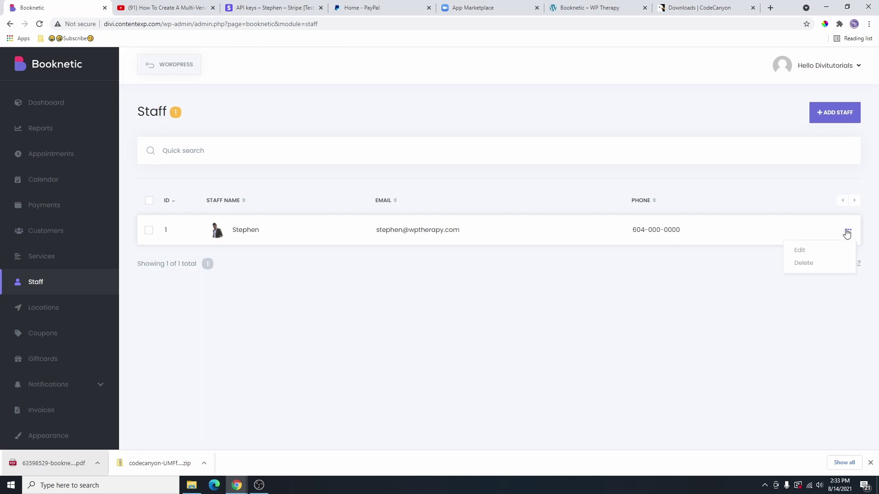
click(811, 252)
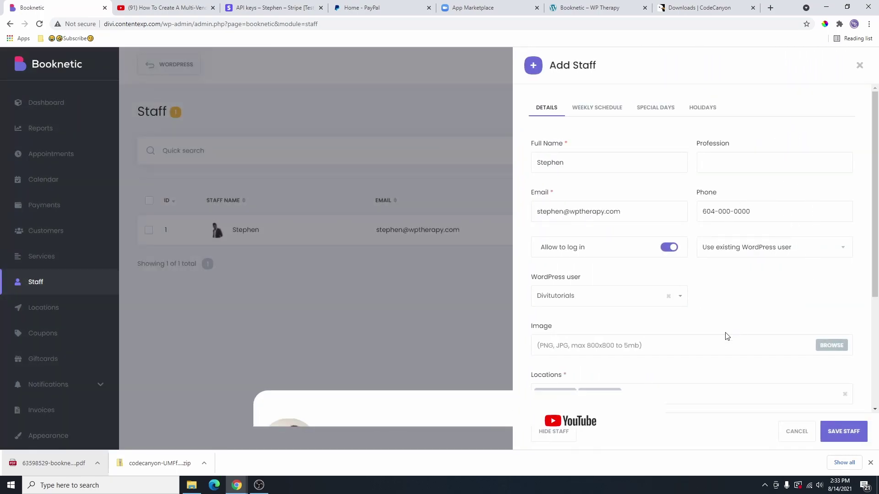
scroll(695, 311, down, 3)
scroll(674, 311, down, 1)
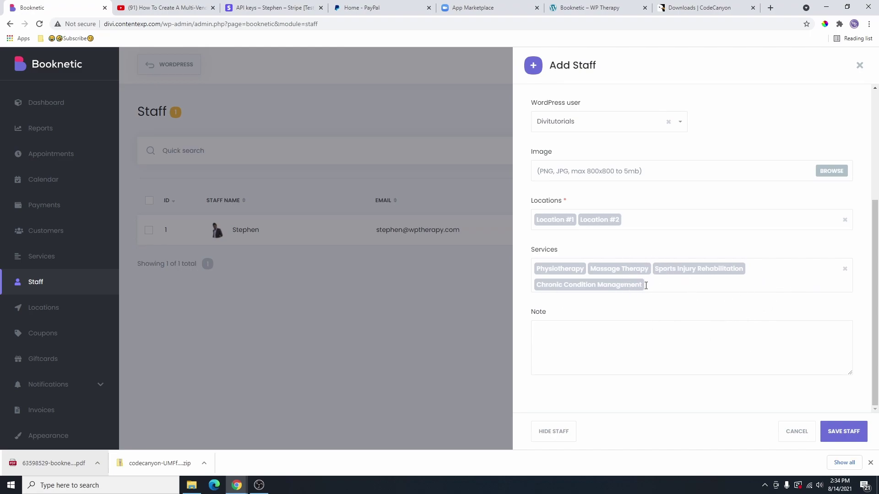
Step: Remove Chronic Condition Management from the staff member's services and add it back
click(624, 288)
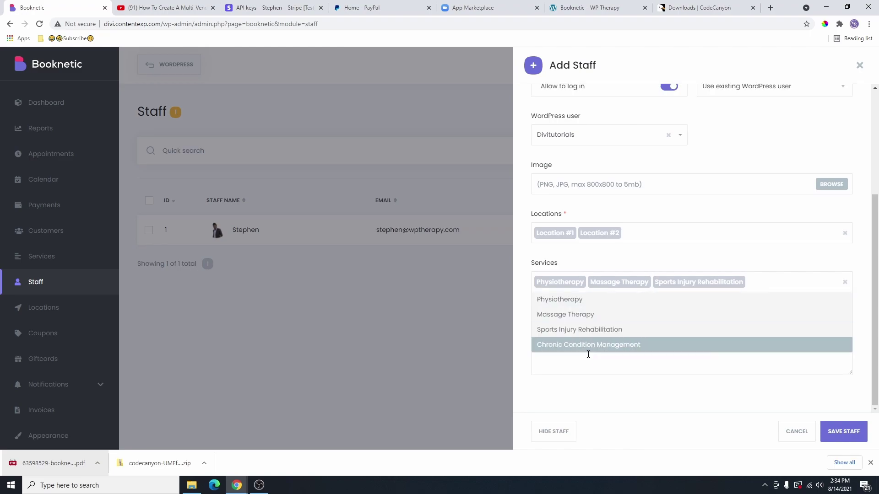
click(611, 348)
click(671, 299)
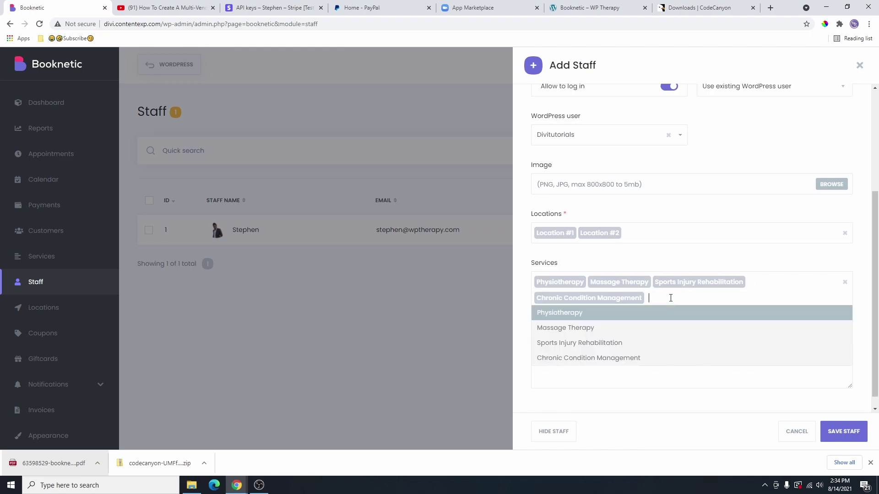
click(683, 255)
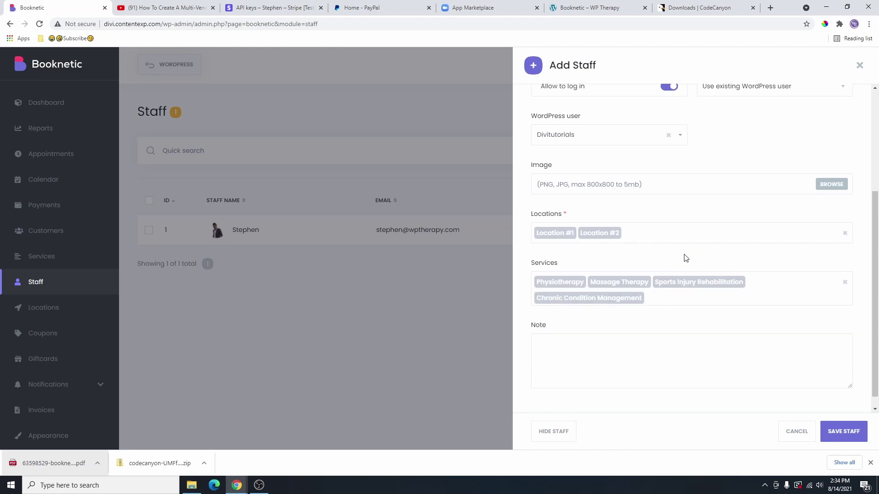
Step: Check the staff member's weekly schedule and special days settings, and save the staff record
scroll(641, 184, up, 5)
click(597, 108)
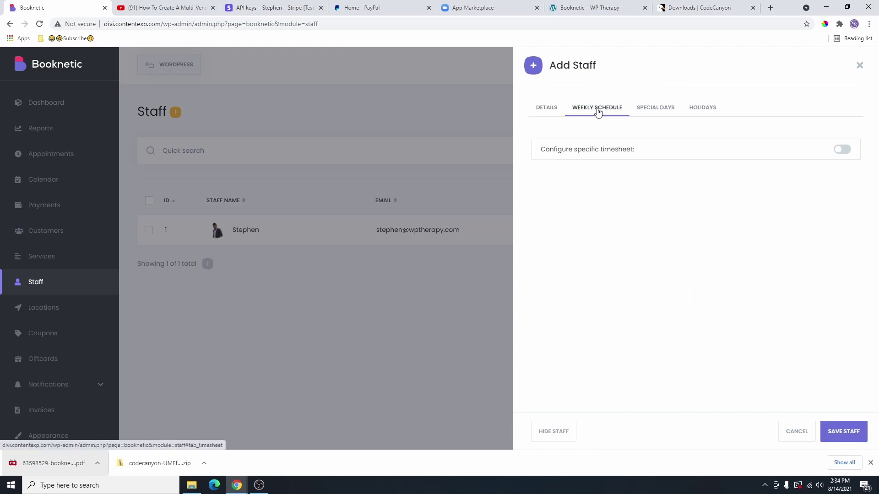
click(660, 109)
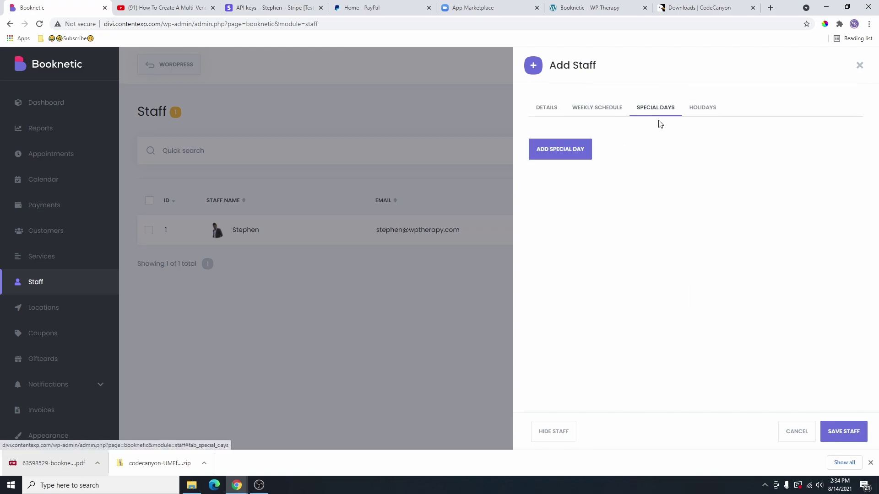
click(845, 435)
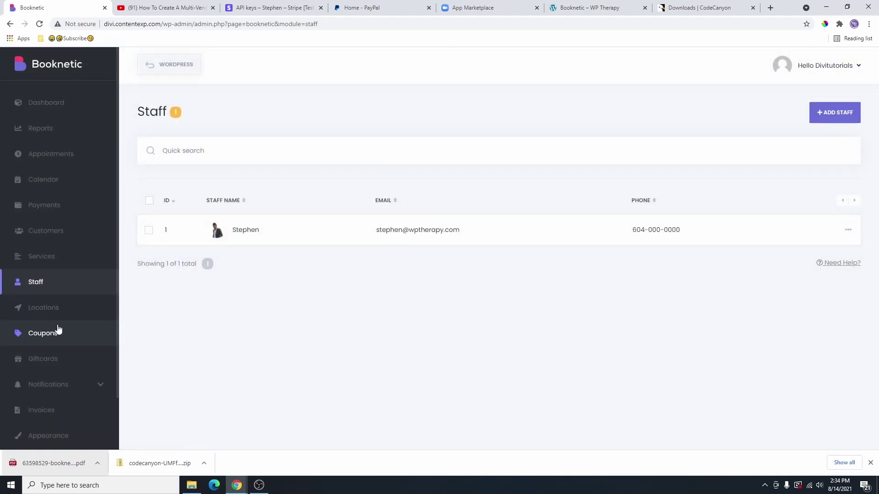
Step: Review the details of Location #2 in its edit form and save the location
click(45, 311)
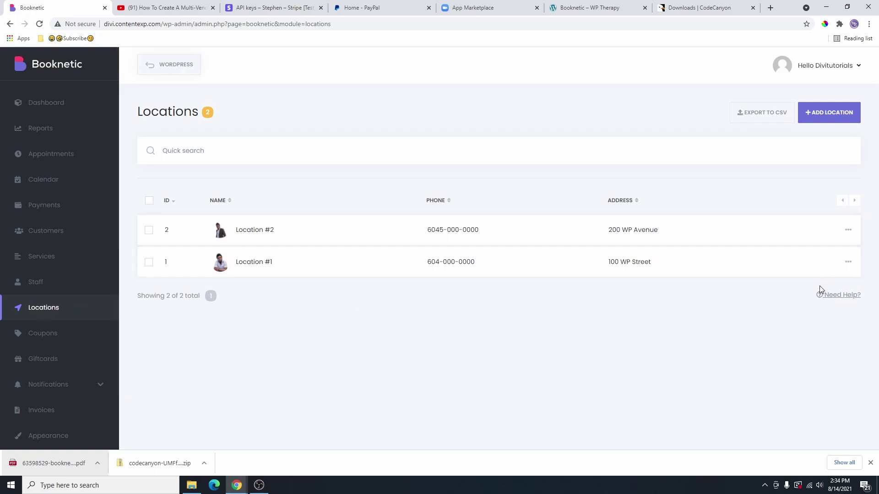
click(848, 229)
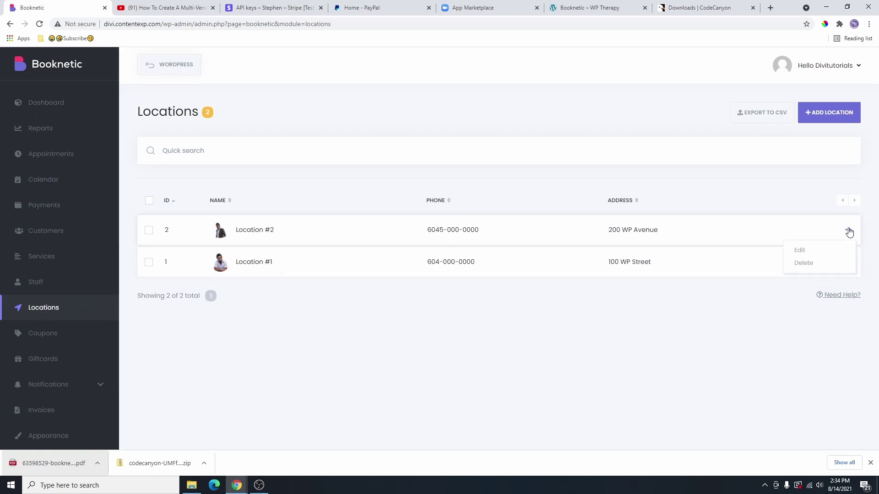
click(800, 252)
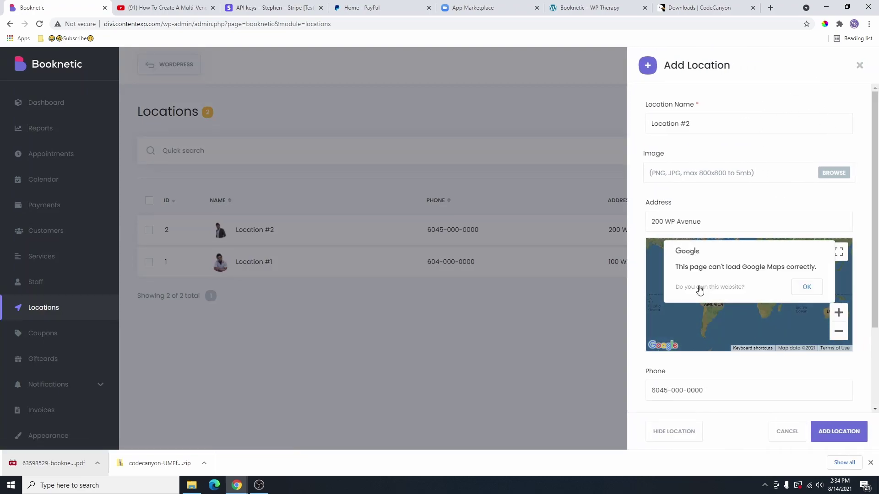
scroll(742, 115, down, 3)
scroll(720, 240, up, 3)
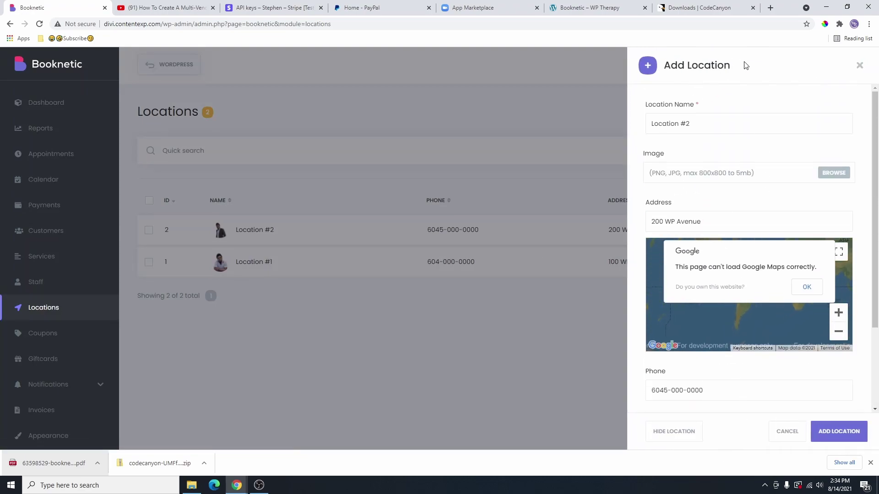
click(841, 433)
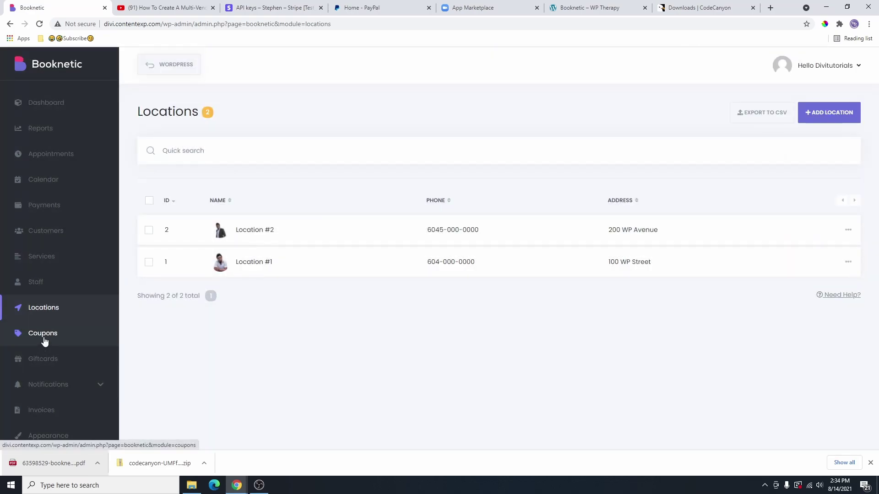
Step: Start a new coupon with the code 20off and a 20% discount, applying from 2021-08-15 to 2021-08-31
click(44, 339)
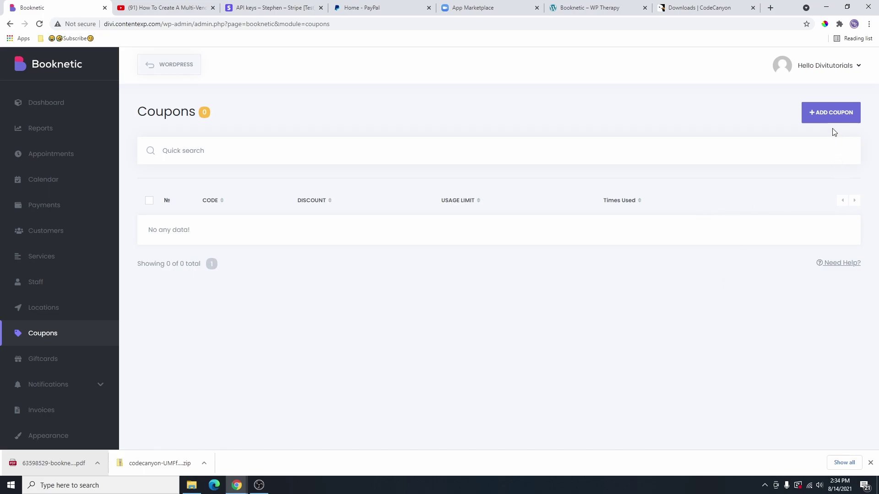
click(827, 115)
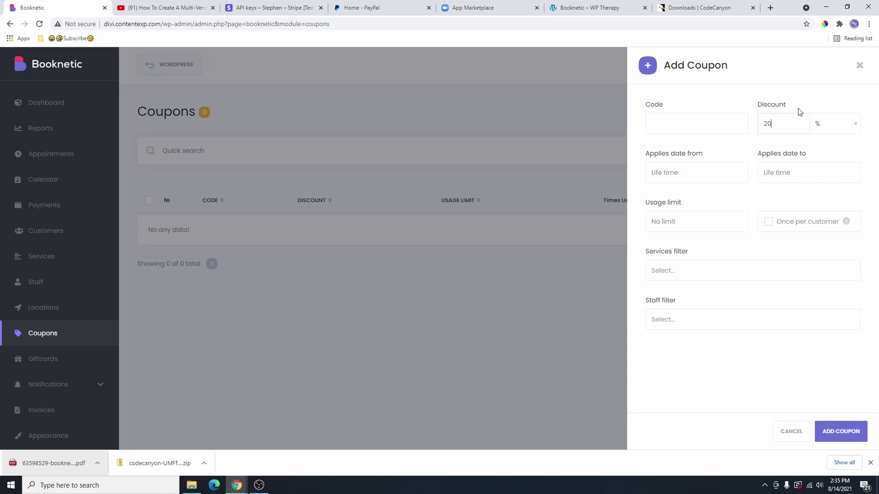
click(665, 174)
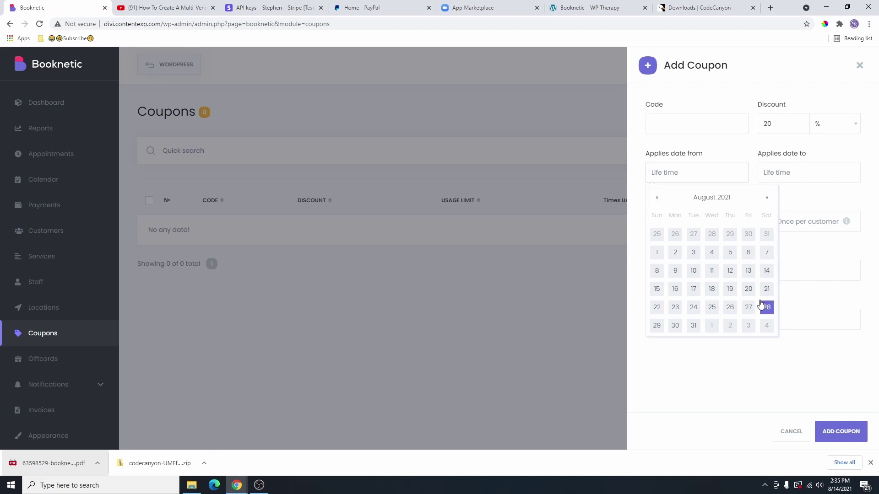
click(713, 167)
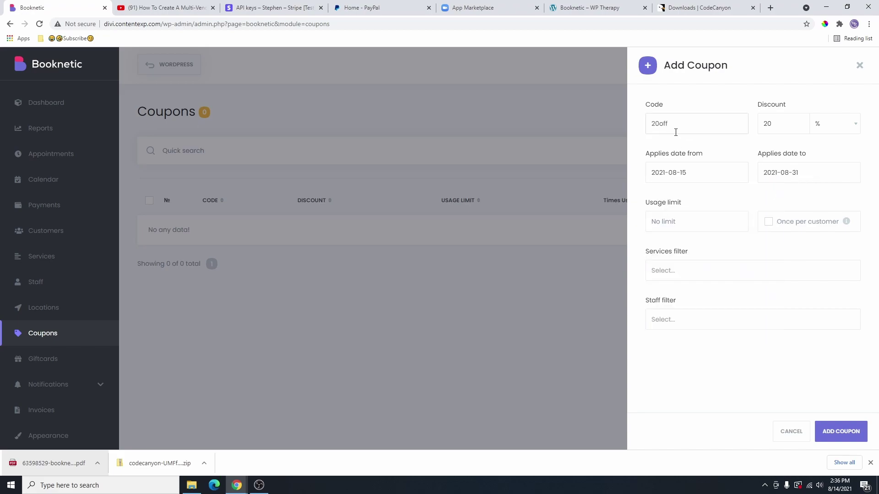
drag(672, 126, 649, 124)
Step: Set the coupon's usage limit to 1, once per customer, and filter it to the Physiotherapy service
click(674, 229)
text(1)
click(773, 226)
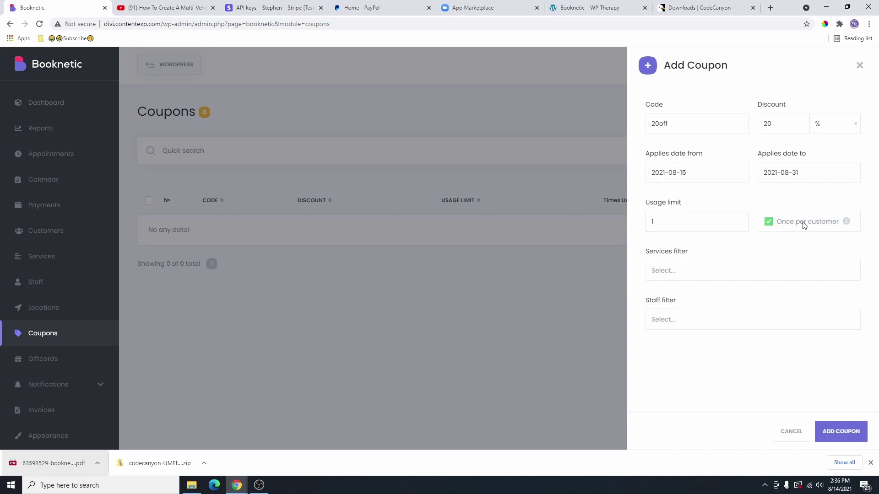
click(685, 275)
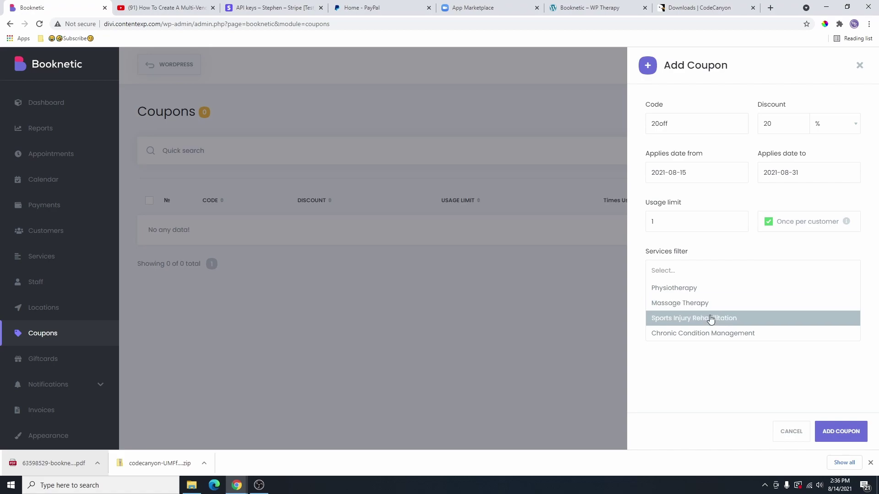
click(698, 289)
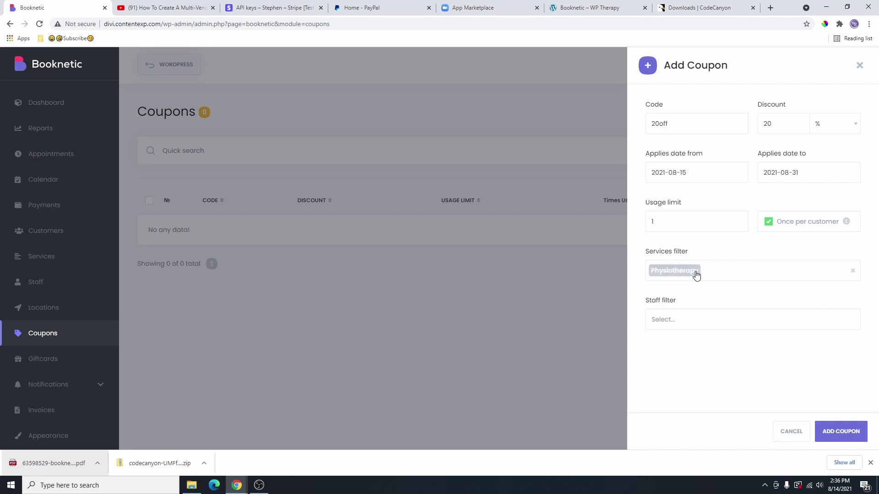
Step: Remove the Physiotherapy service filter from the new coupon and check the staff filter options
click(852, 270)
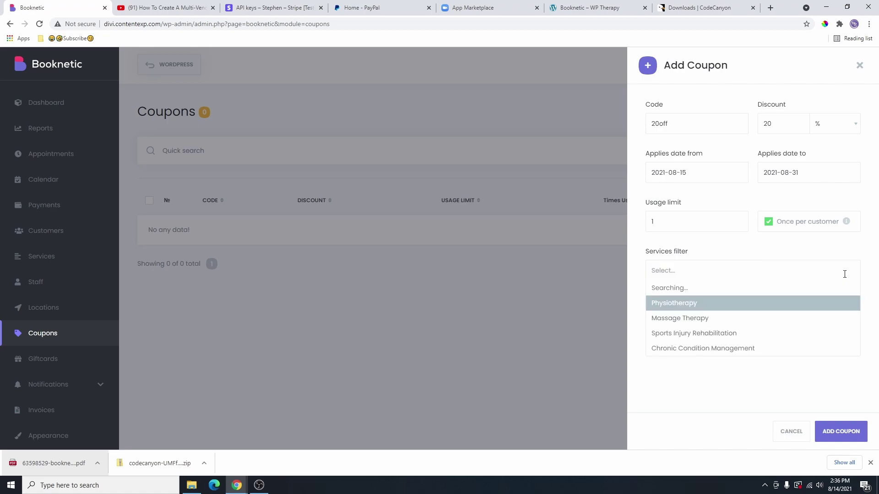
click(699, 258)
click(689, 320)
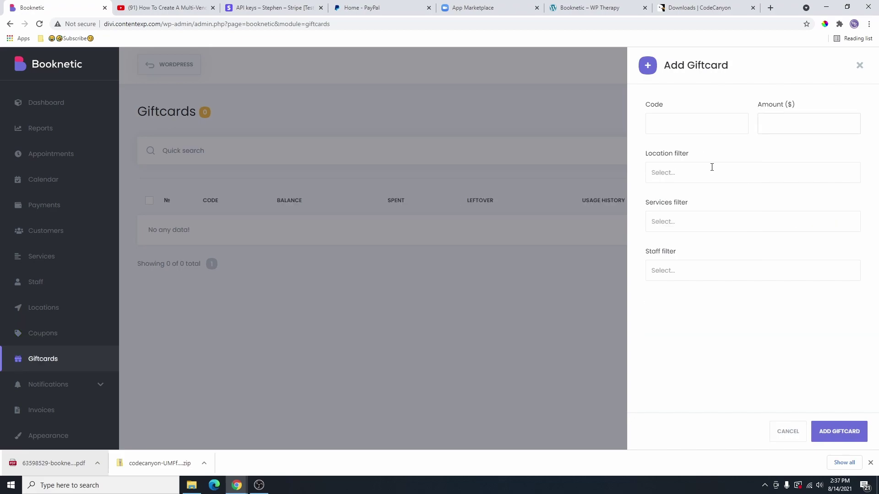
Step: Leave the new giftcard form and look over the WhatsApp notifications page with its customer notification types
click(49, 390)
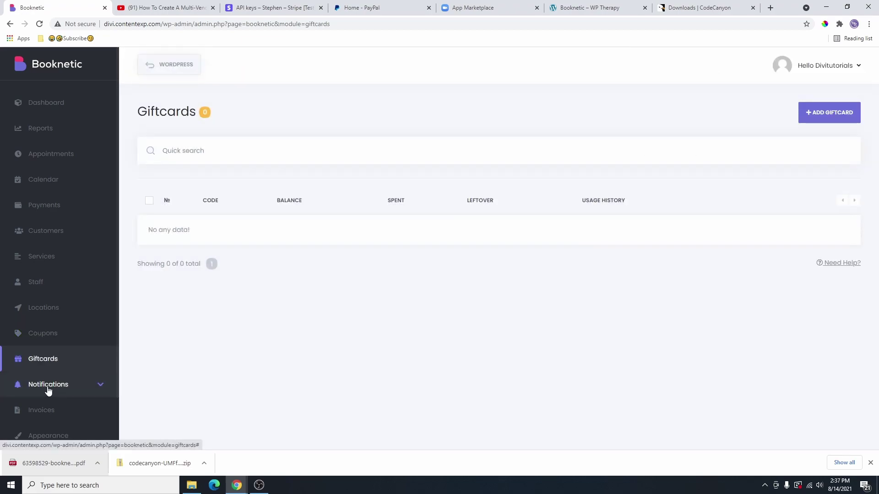
click(50, 387)
scroll(68, 371, down, 3)
scroll(81, 356, down, 1)
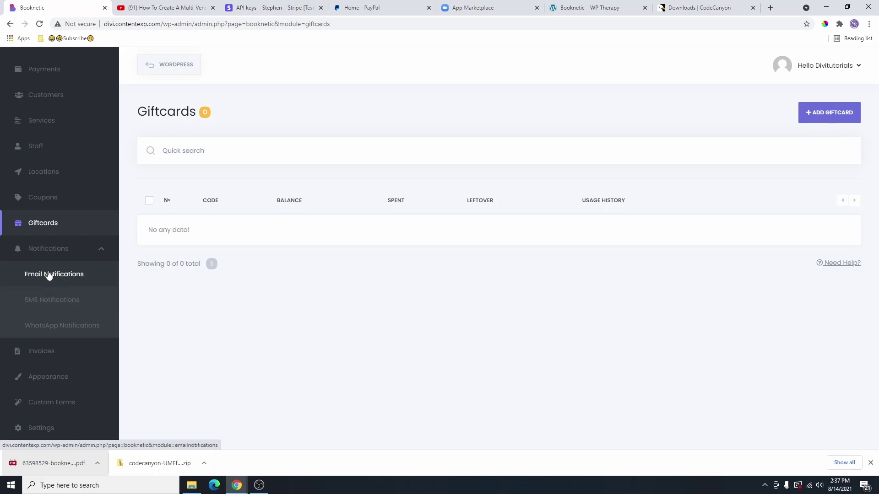
click(54, 326)
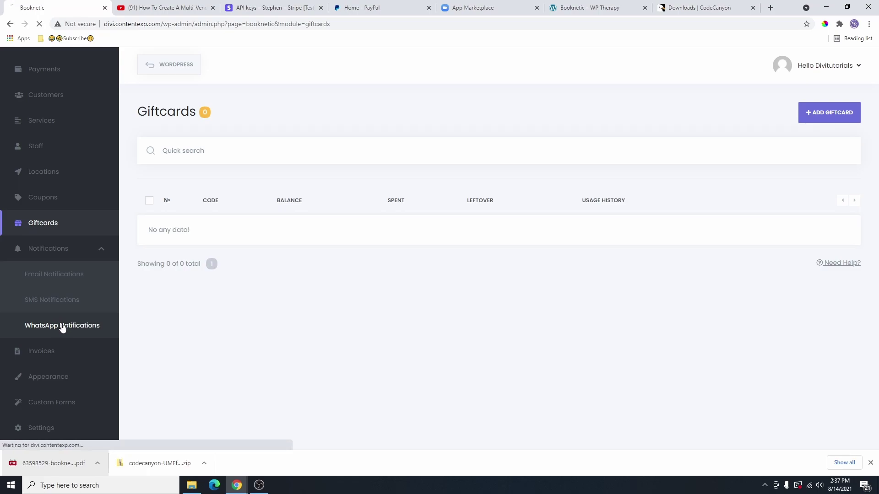
scroll(373, 258, down, 2)
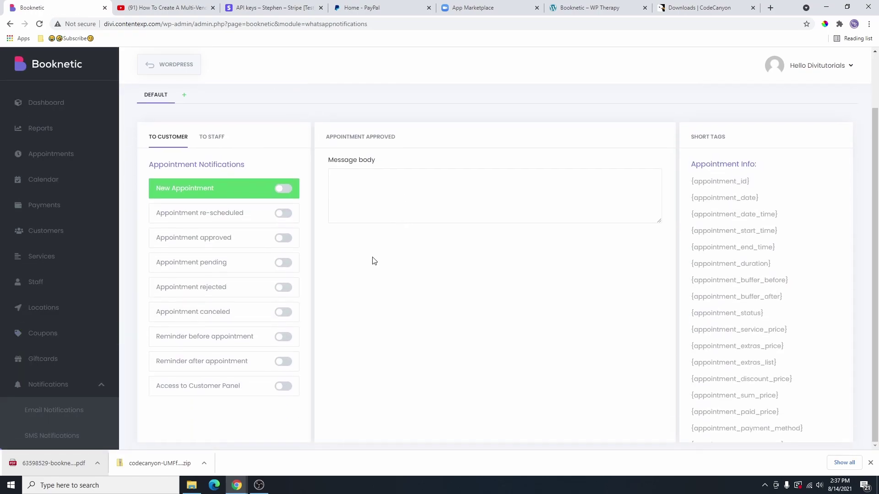
scroll(590, 241, up, 2)
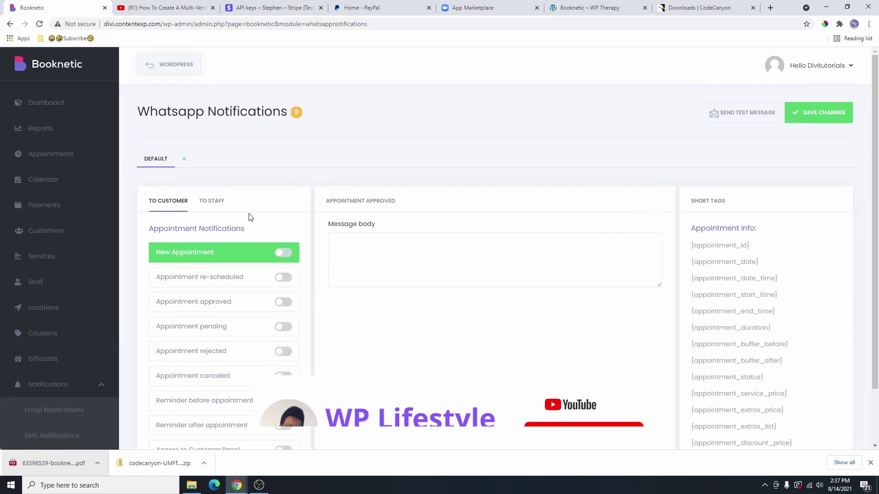
Step: Open the email notifications page and look over the notification editor for customers and for staff
scroll(60, 355, down, 2)
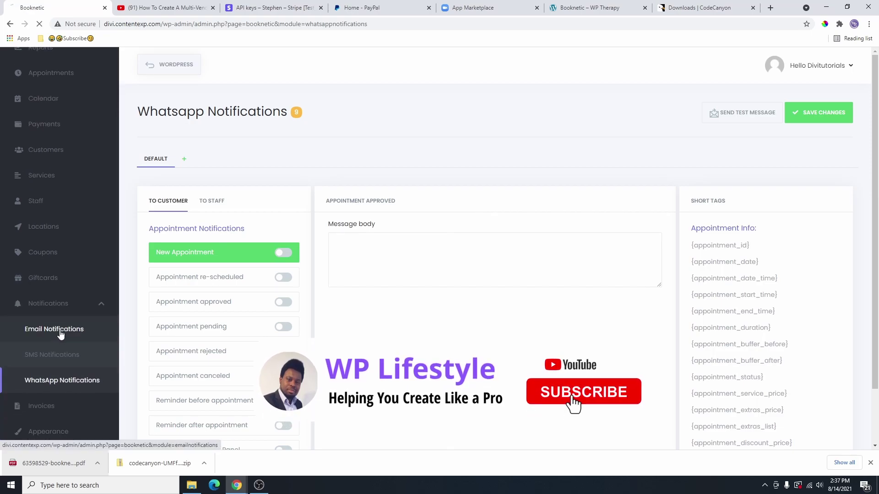
click(61, 335)
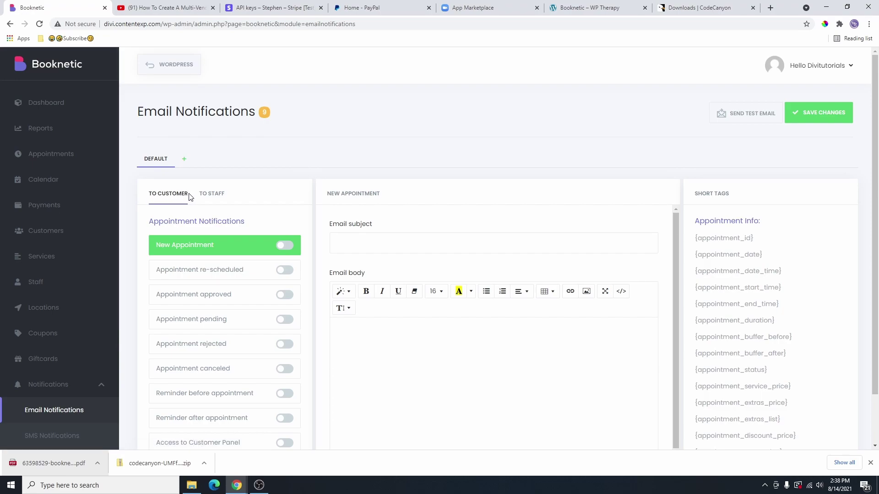
scroll(486, 257, down, 1)
scroll(505, 352, up, 1)
click(212, 194)
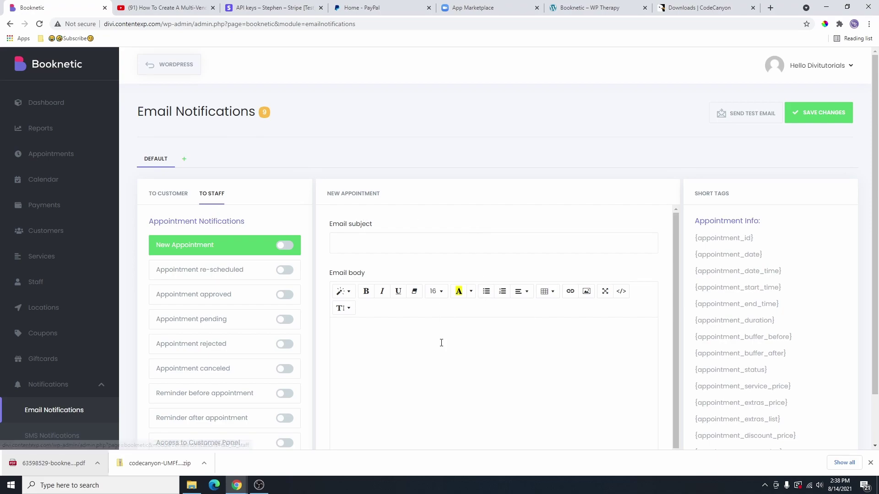
scroll(431, 330, down, 1)
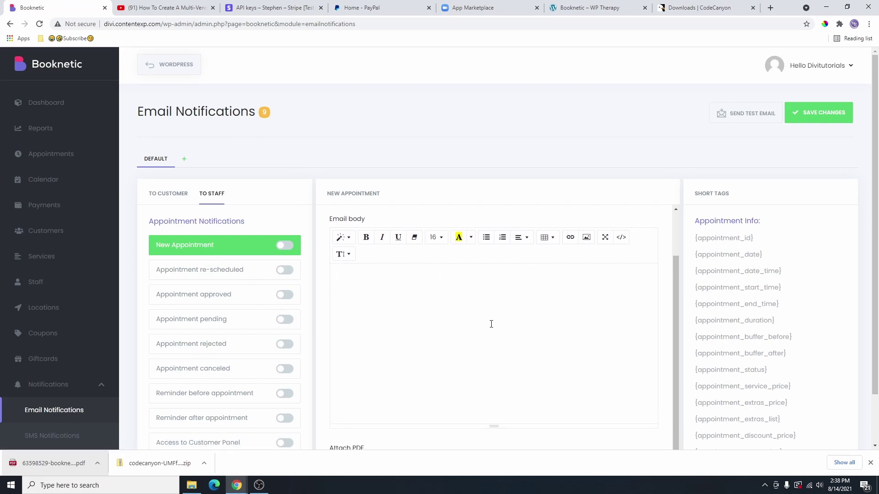
scroll(487, 324, up, 1)
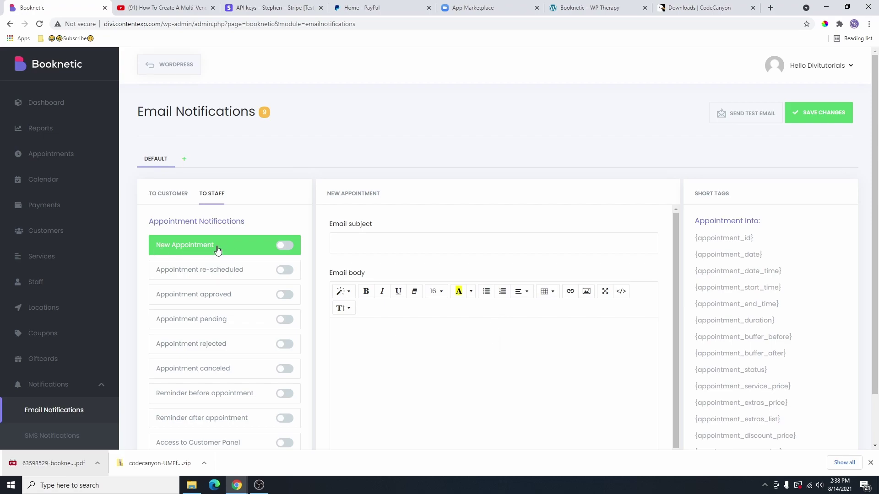
Step: View the staff email templates for re-scheduled, approved and pending appointments
click(197, 276)
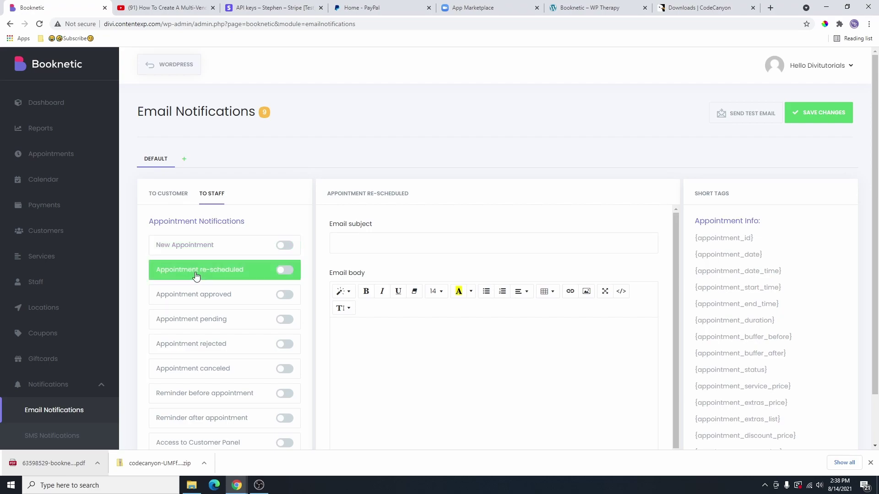
click(204, 299)
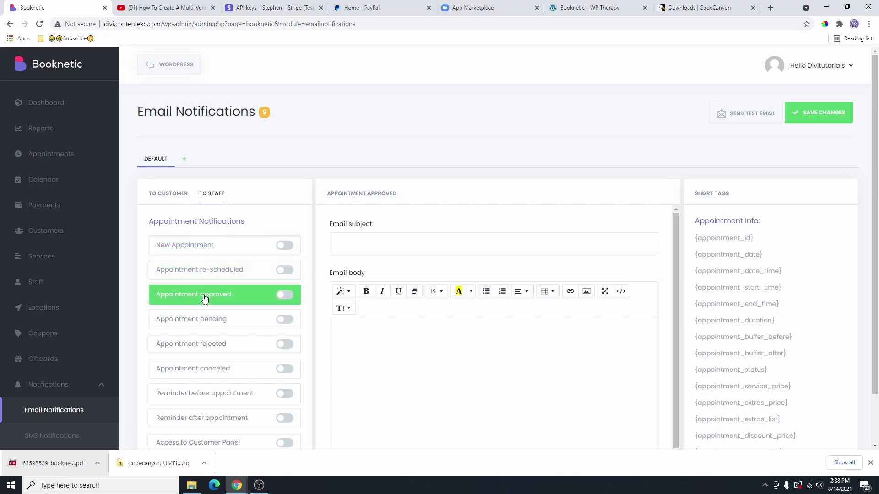
click(197, 323)
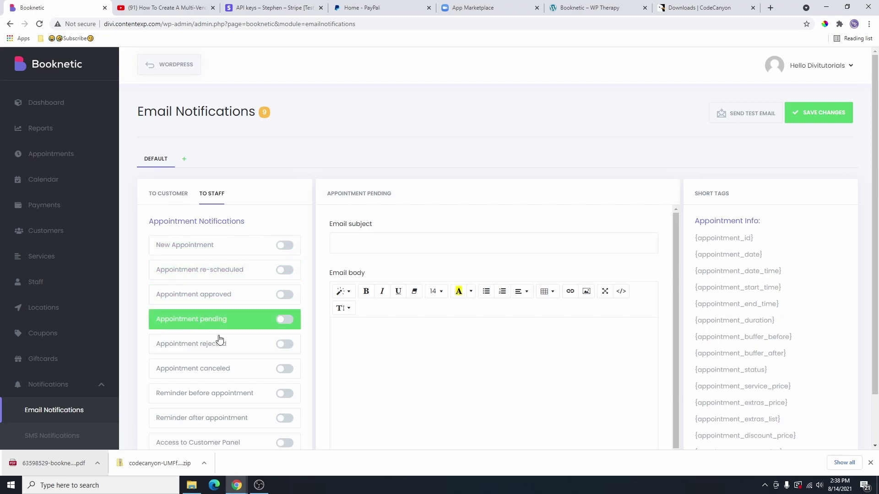
Step: Enable the New Appointment and Appointment rejected email notifications for staff
click(286, 247)
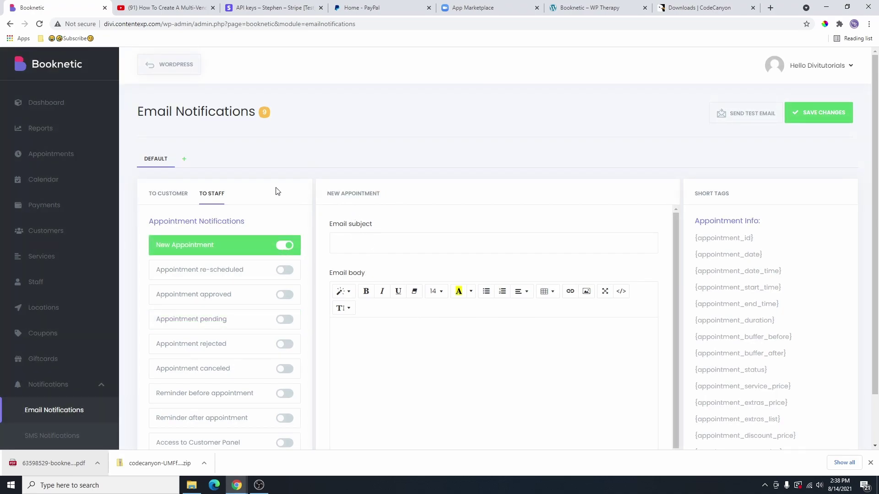
scroll(276, 191, down, 1)
click(220, 287)
scroll(545, 318, down, 2)
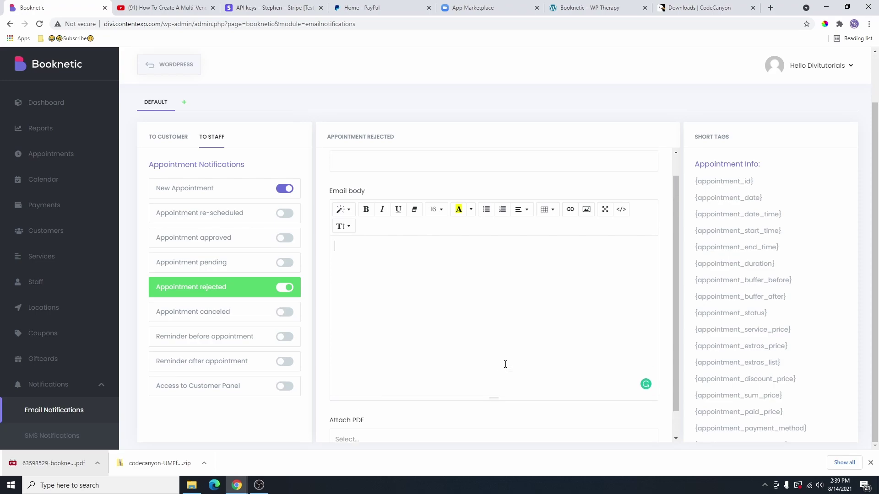
Step: Examine the short tags available for appointment, service, customer, staff, location, company and Zoom information
scroll(504, 362, up, 2)
scroll(737, 231, up, 1)
scroll(742, 293, down, 5)
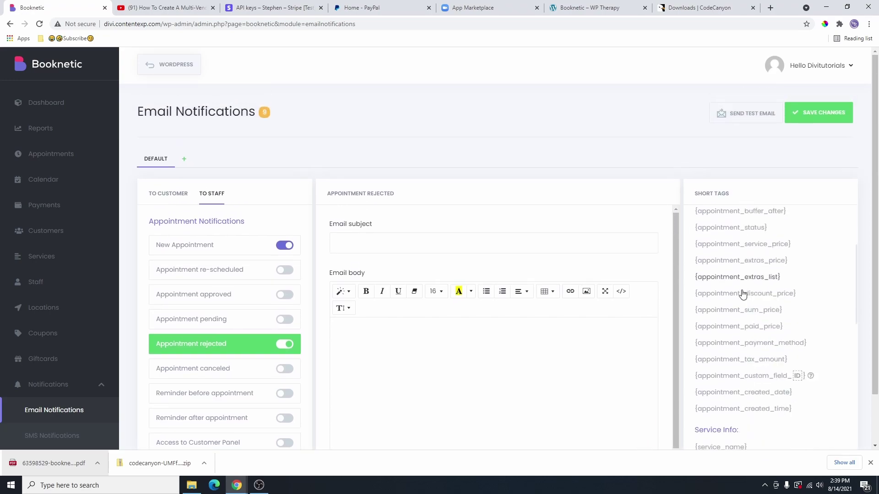
scroll(732, 311, up, 5)
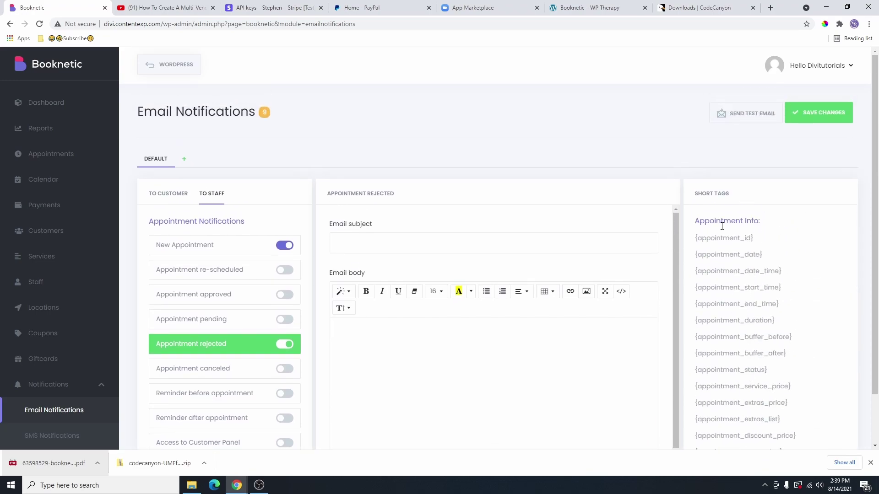
scroll(714, 275, down, 6)
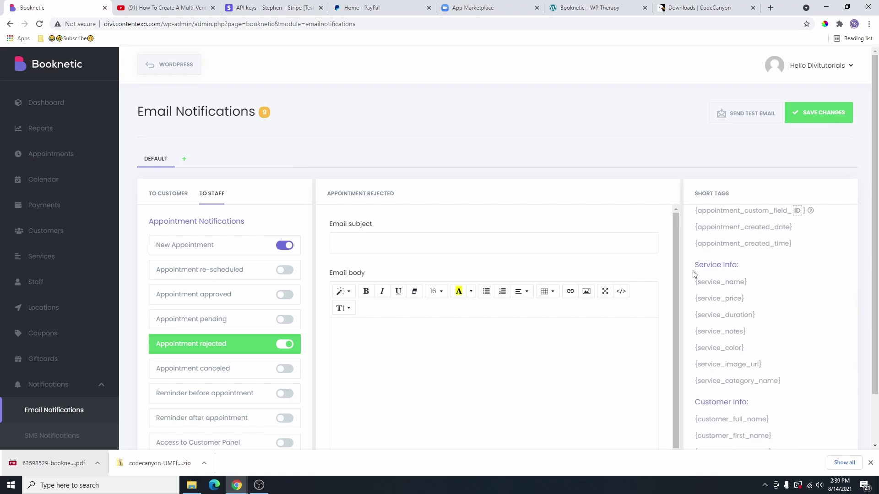
scroll(750, 297, down, 3)
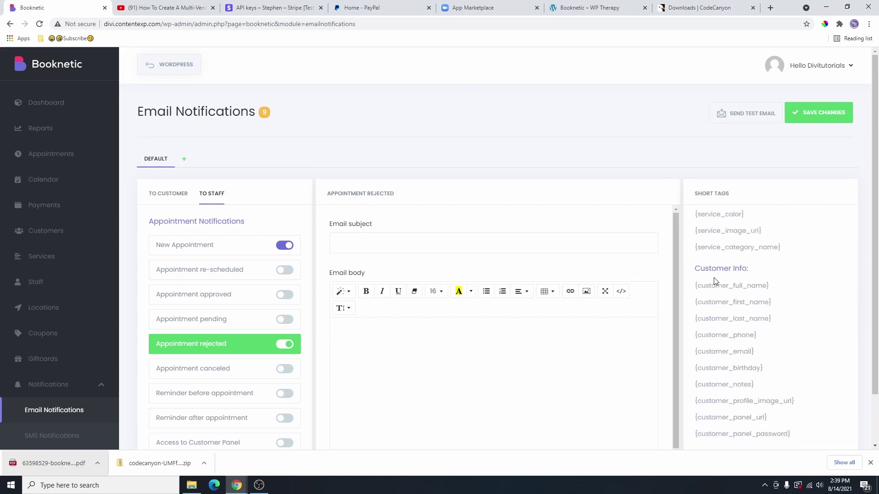
scroll(749, 314, down, 1)
scroll(748, 314, down, 4)
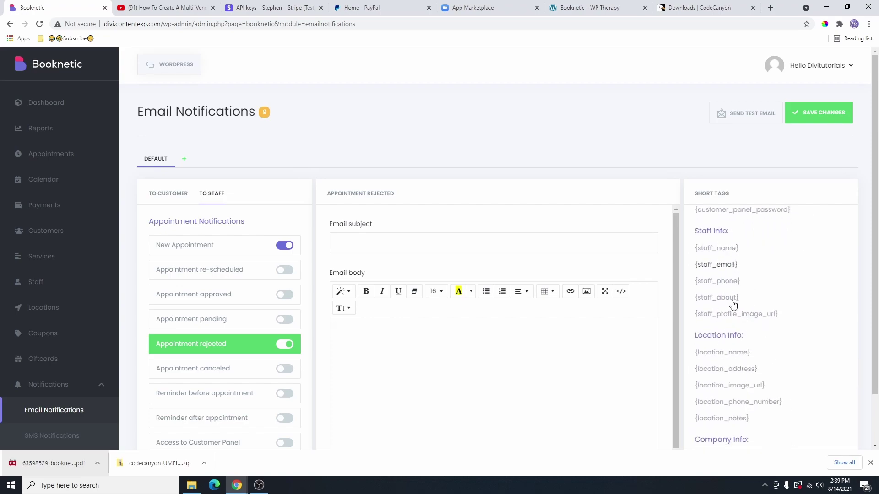
scroll(732, 361, down, 3)
scroll(736, 341, down, 2)
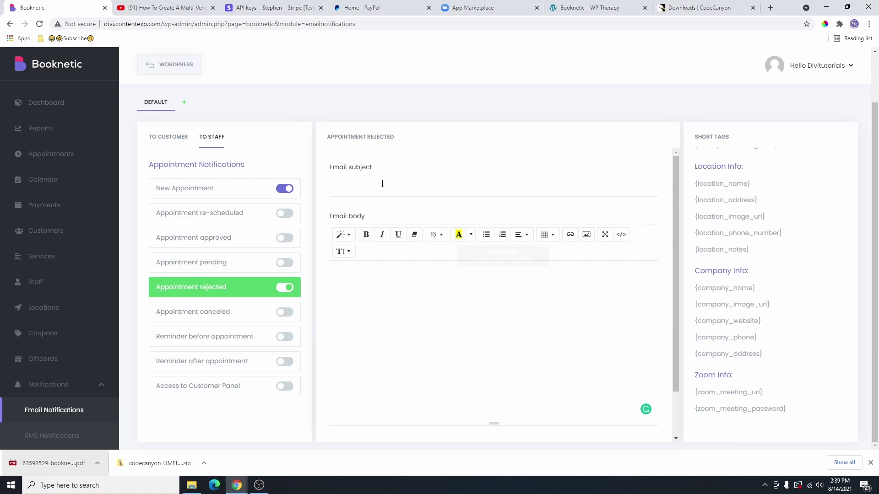
Step: Write the customer's New Appointment email with subject "Appointment Details" and a confirmation body using {customer_full_name}, {service_name}, {appointment_date_time}, {location_name}, {service_duration} and {company_name}
click(173, 142)
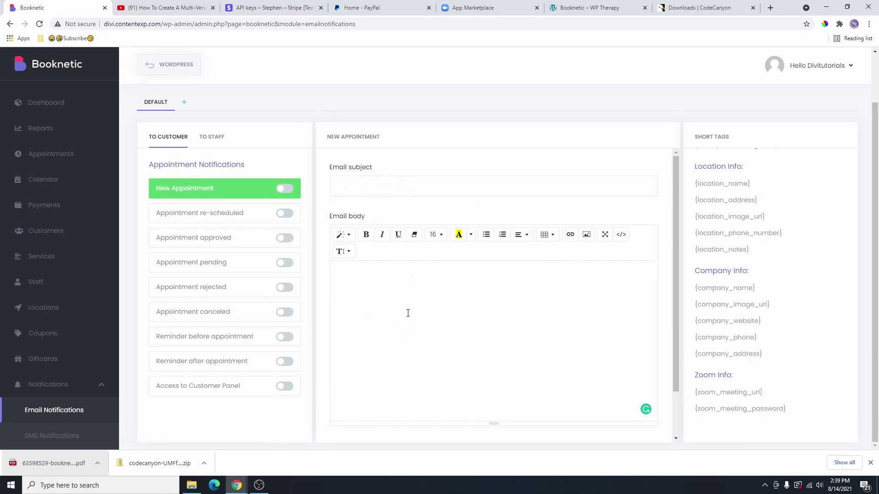
scroll(364, 251, up, 2)
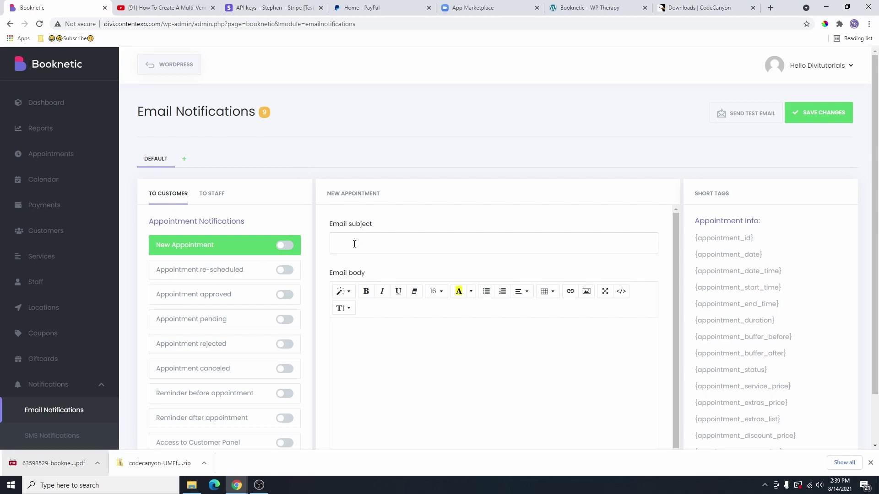
text(Appointment Details)
click(384, 334)
text(Hi {customer_full_name},  You have successfully scheduled an appointment for {service_name}. Your appointment will take place on {appointment_date_time} at {location_name} and will take {service_duration}.  We look forward to our meeting.  Thank you for choosing {company_name}.)
scroll(479, 351, down, 1)
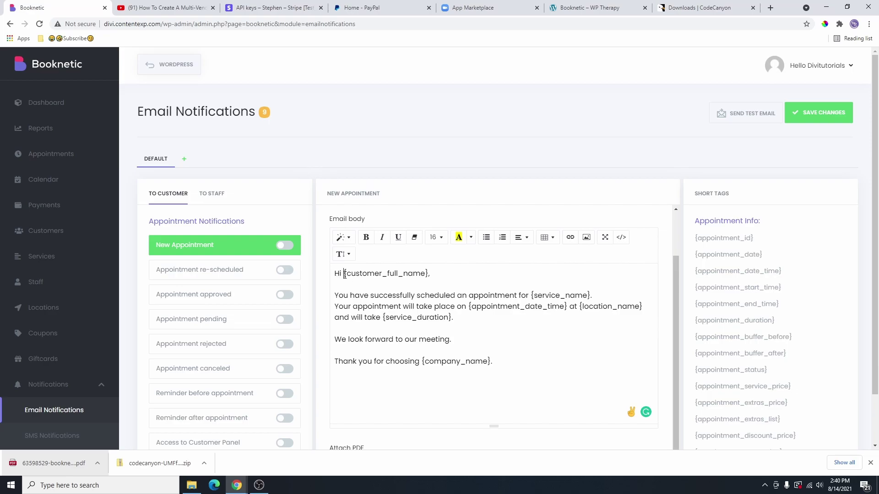
Step: Compare the {customer_full_name} tag in the email greeting with the Customer Info short tags
drag(344, 274, 434, 283)
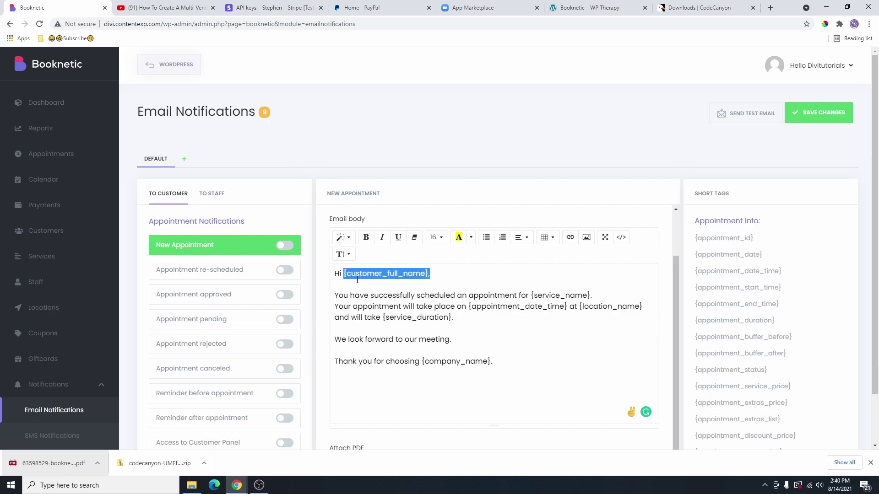
scroll(714, 275, down, 3)
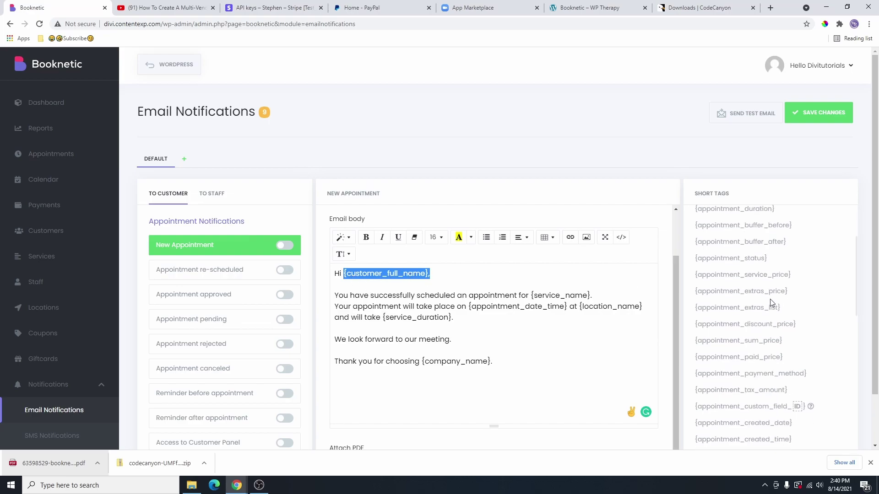
scroll(732, 307, down, 10)
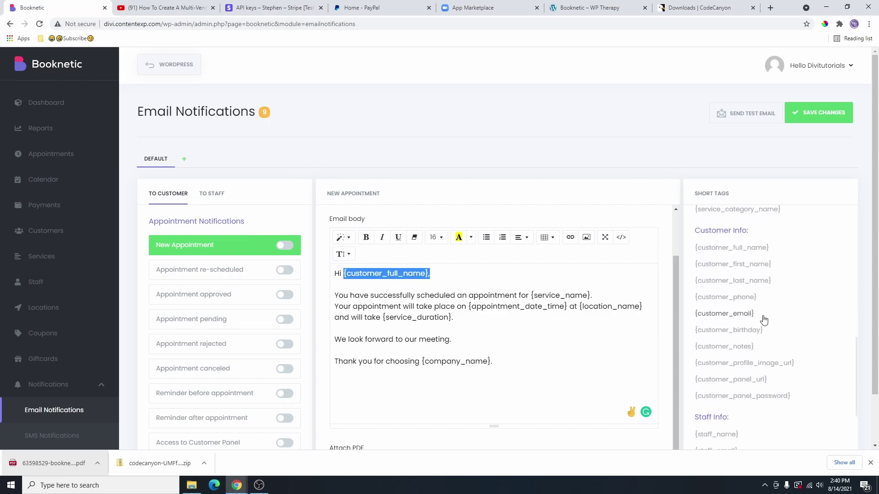
scroll(723, 315, up, 1)
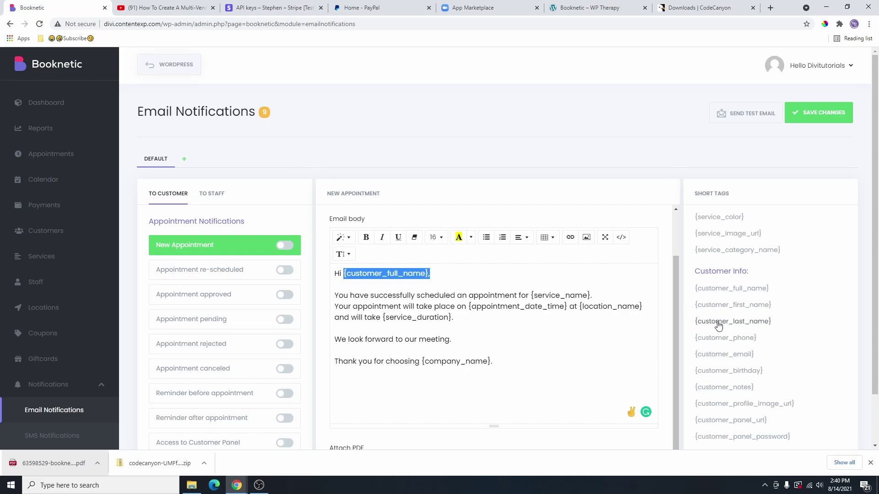
click(740, 312)
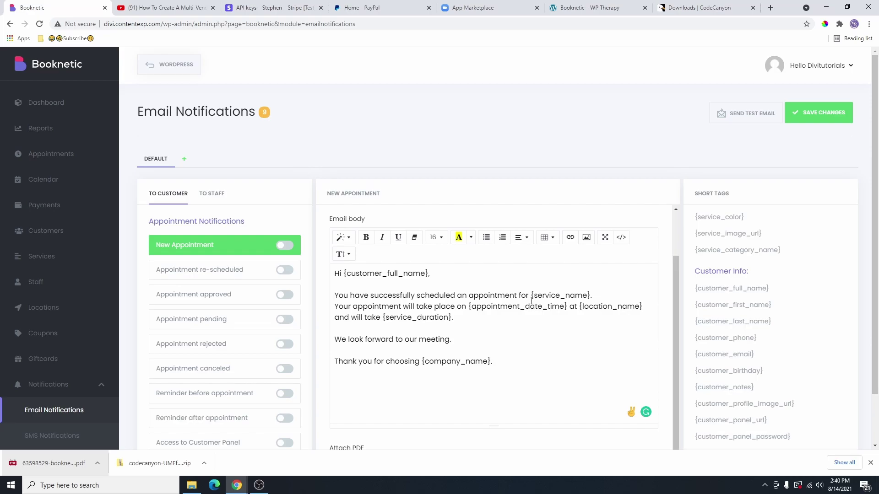
Step: Check the Service Info and Appointment Info short tags against those used in the email body
scroll(713, 335, up, 4)
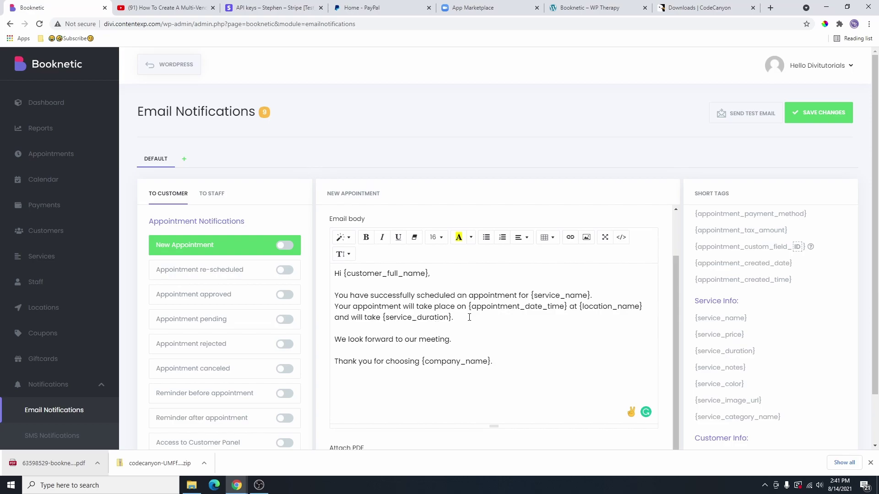
scroll(729, 357, up, 4)
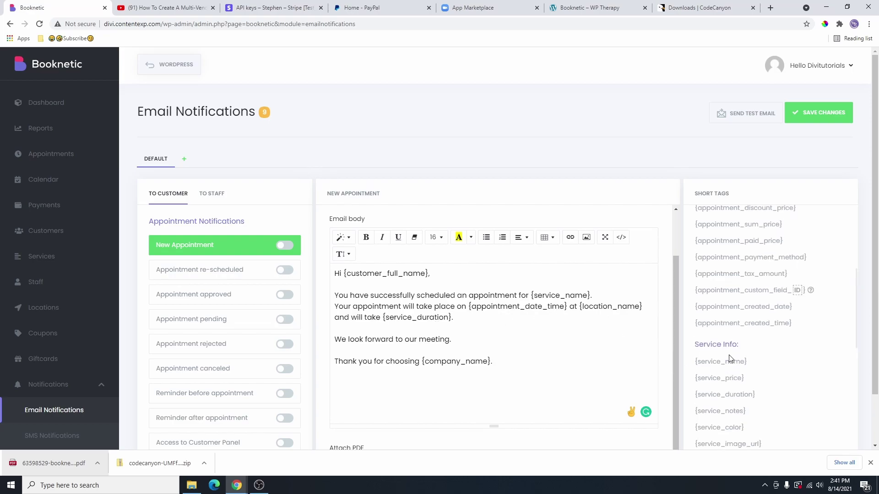
scroll(729, 348, up, 3)
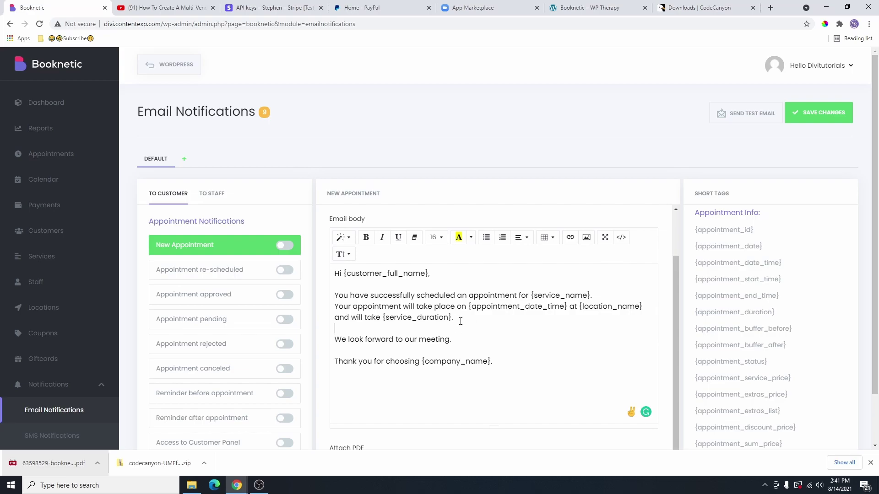
scroll(746, 368, down, 1)
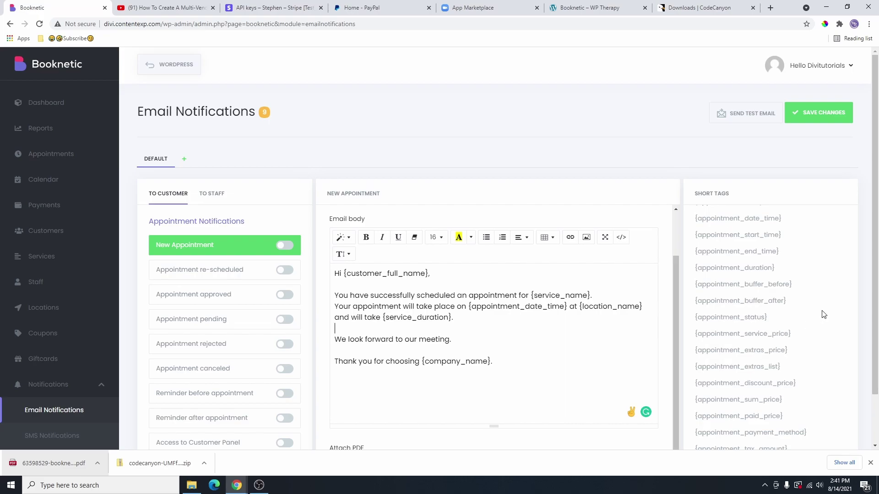
Step: Check the Service Info, Location Info and Company Info short tags against {service_duration}, {location_name} and {company_name} in the email body
scroll(800, 358, down, 6)
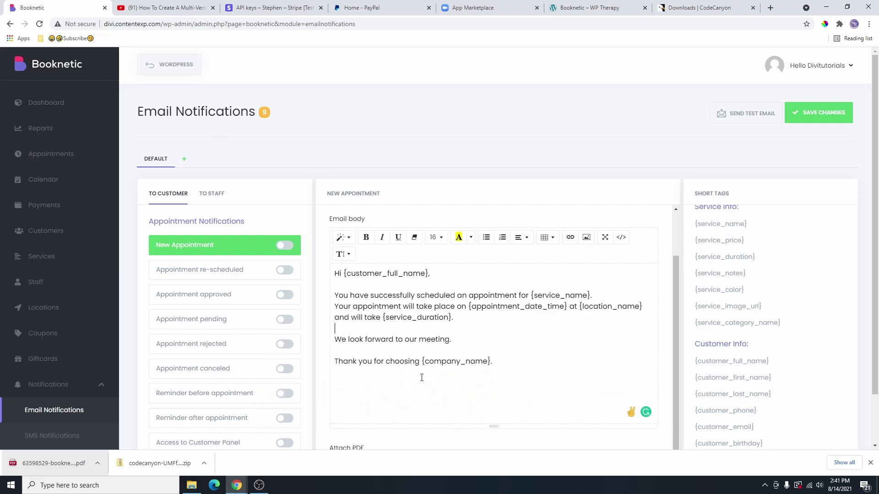
scroll(749, 356, down, 9)
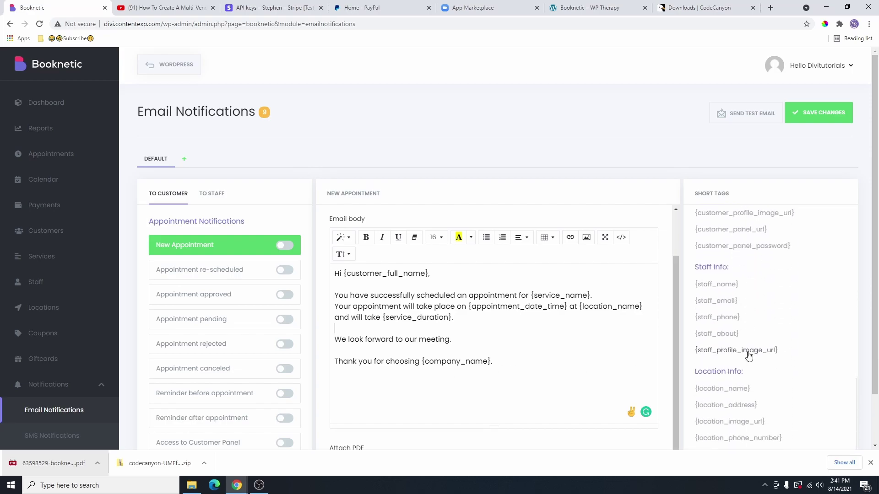
scroll(749, 356, down, 1)
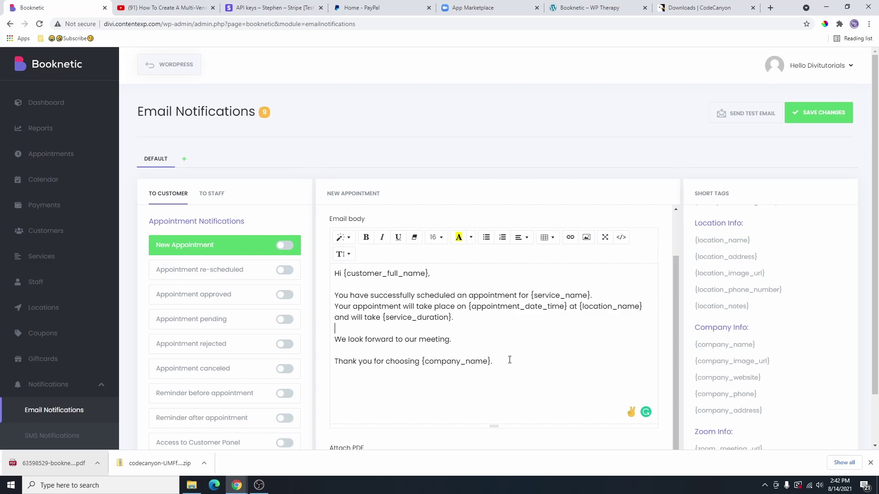
Step: Enable the customer's New Appointment notification and save the email notification changes
scroll(476, 334, up, 2)
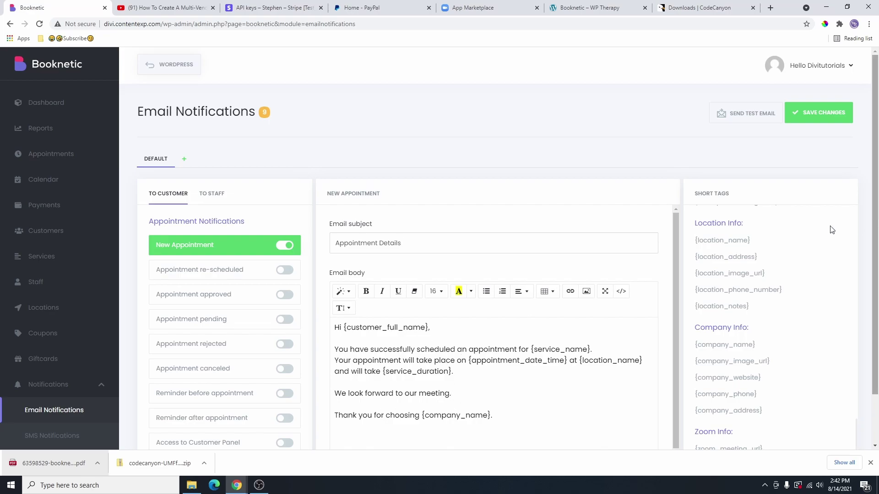
click(824, 113)
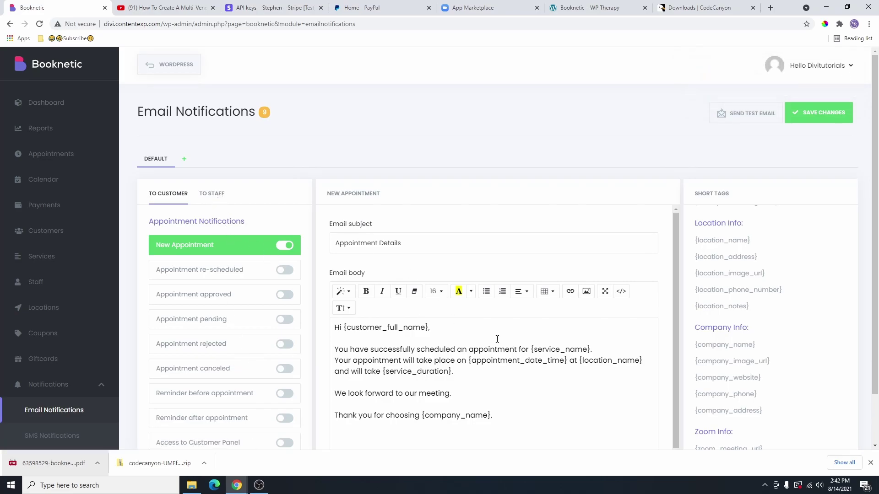
scroll(69, 337, down, 2)
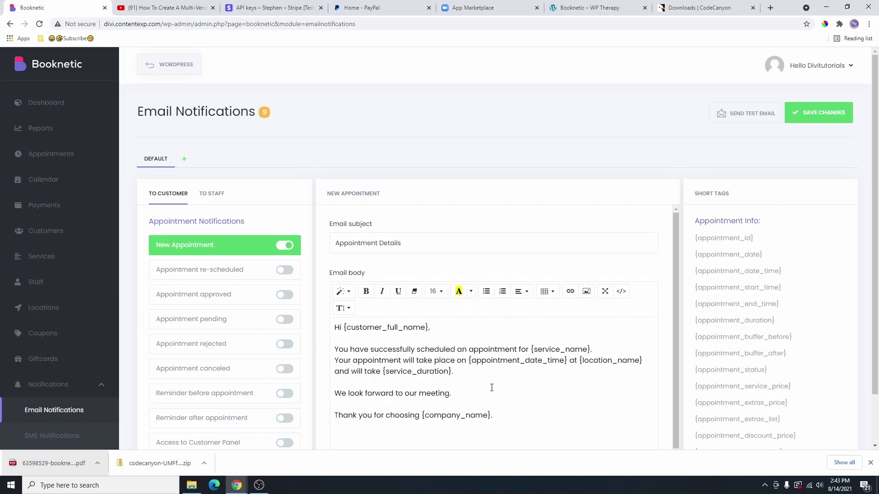
Step: Write the staff's "New Appointment" email, informing {staff_name} of a confirmed {service_name} appointment with {location_name}, {appointment_date}, {appointment_start_time} and {company_name}
click(212, 196)
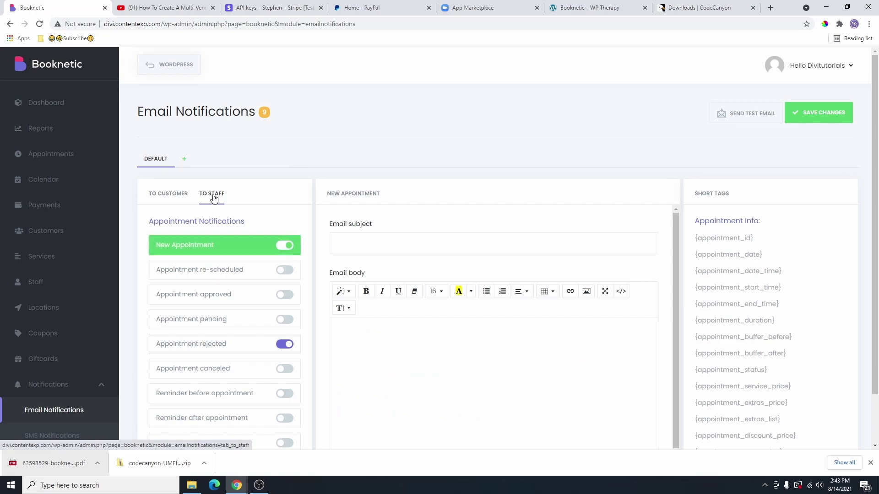
click(378, 246)
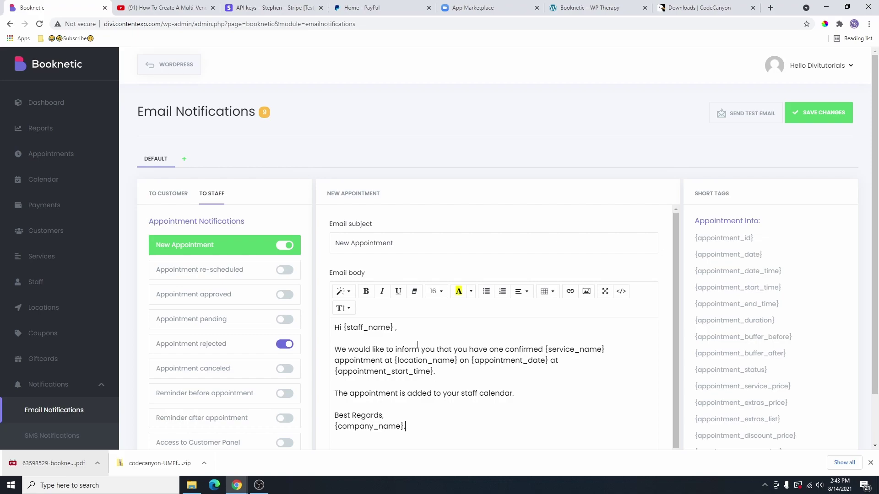
Step: Review the staff New Appointment email body alongside the Appointment Info short tags, the PDF attachment field and the staff notification list
scroll(425, 350, down, 1)
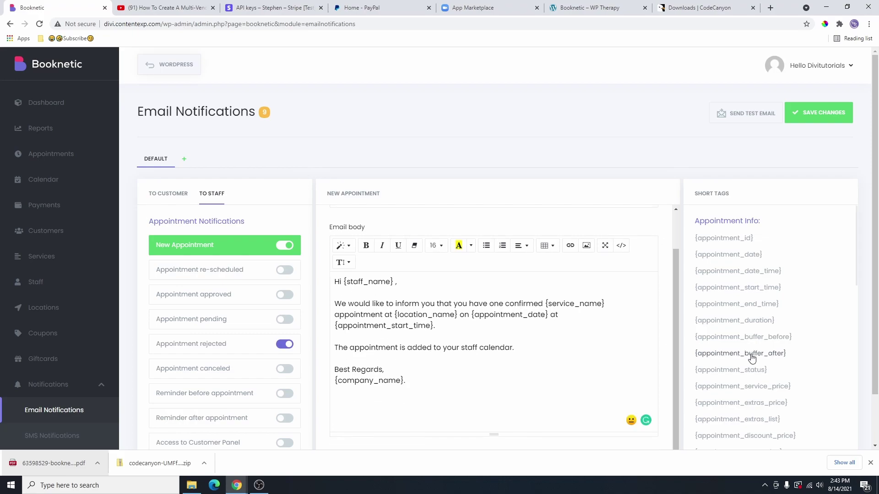
scroll(729, 332, down, 1)
scroll(728, 327, down, 1)
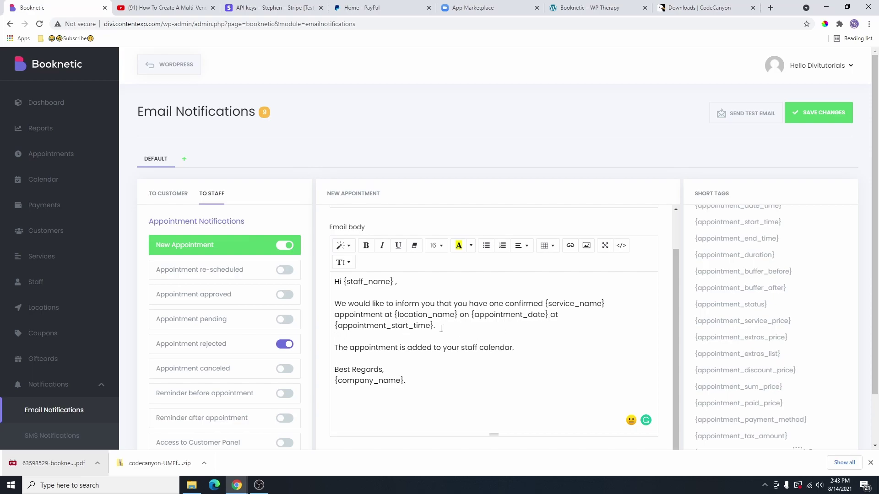
scroll(440, 343, down, 1)
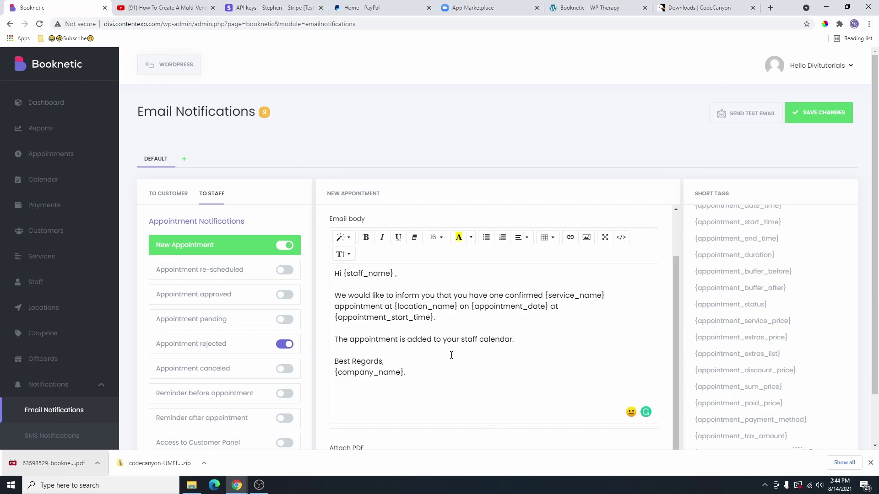
scroll(458, 357, down, 1)
click(476, 359)
scroll(475, 359, up, 1)
scroll(431, 321, down, 1)
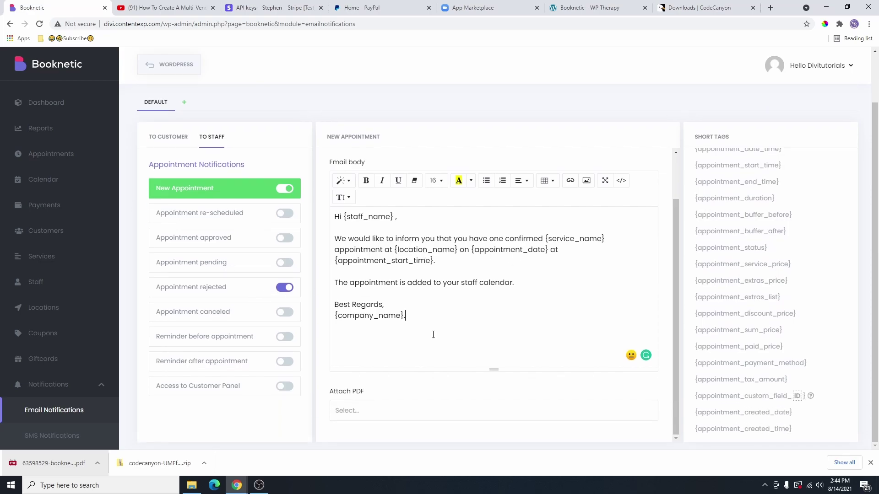
scroll(785, 159, up, 3)
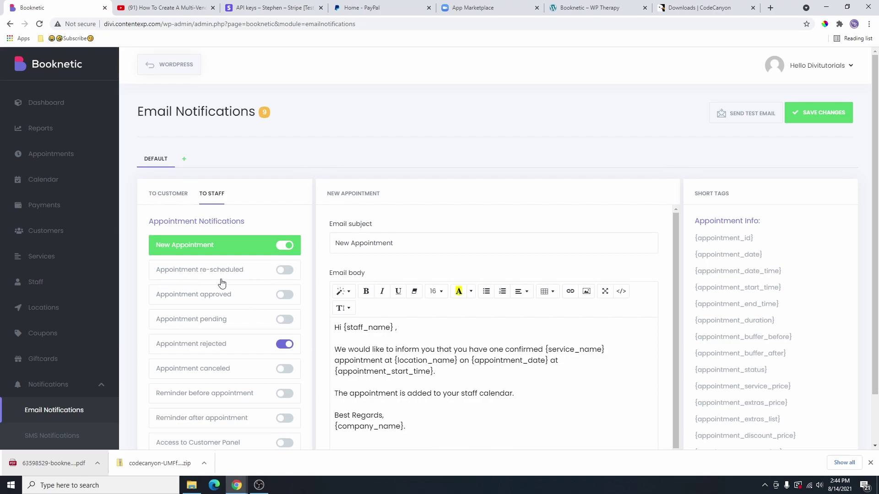
scroll(283, 275, down, 1)
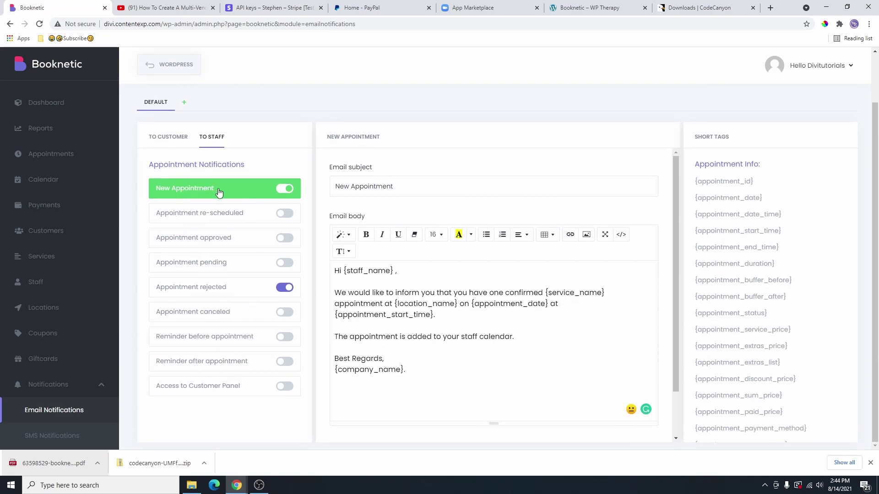
scroll(594, 231, up, 1)
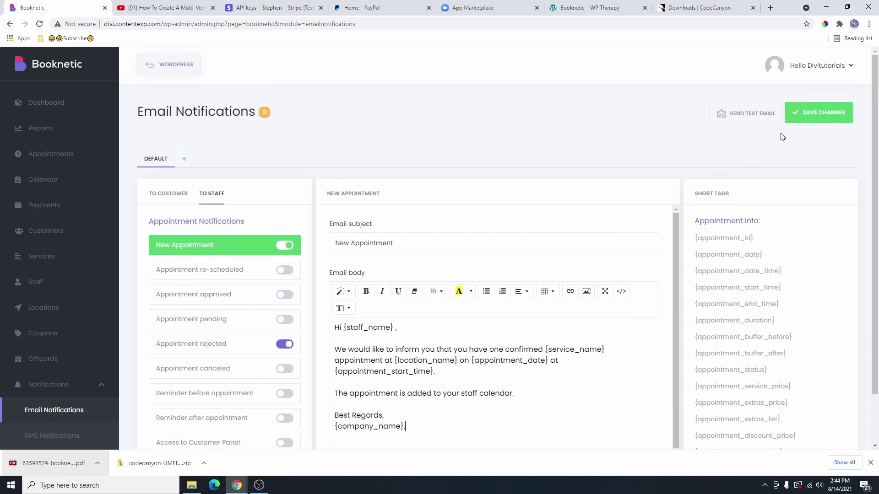
Step: Save the changes to the email notifications
click(820, 112)
Step: Open a blank new invoice in the Invoices section and examine its content editor and available short tags
scroll(49, 287, down, 1)
scroll(49, 287, down, 3)
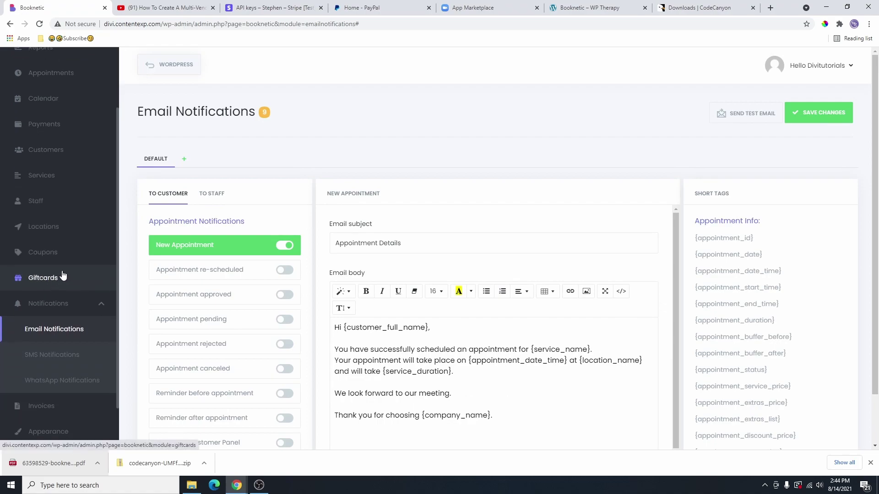
click(53, 359)
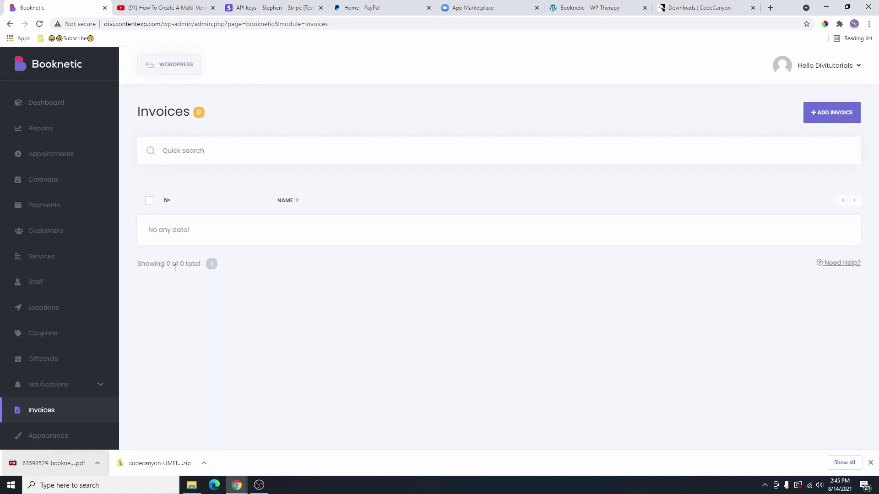
click(826, 117)
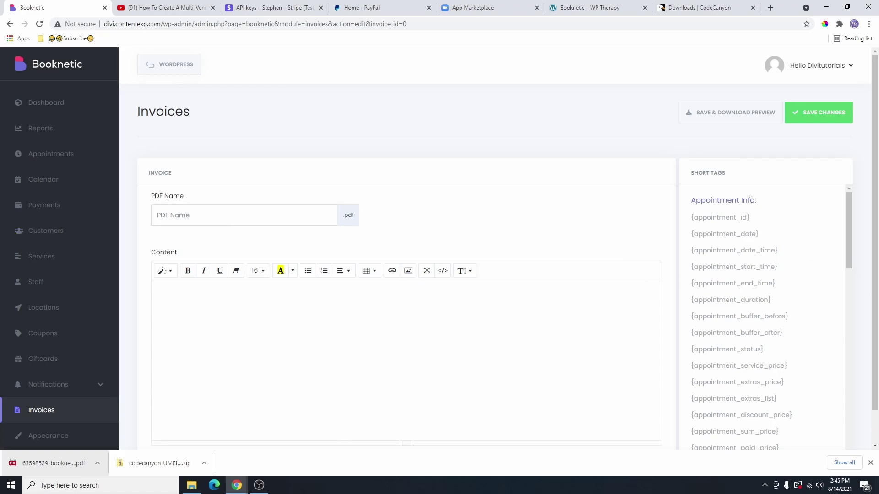
scroll(732, 286, down, 3)
scroll(242, 302, down, 1)
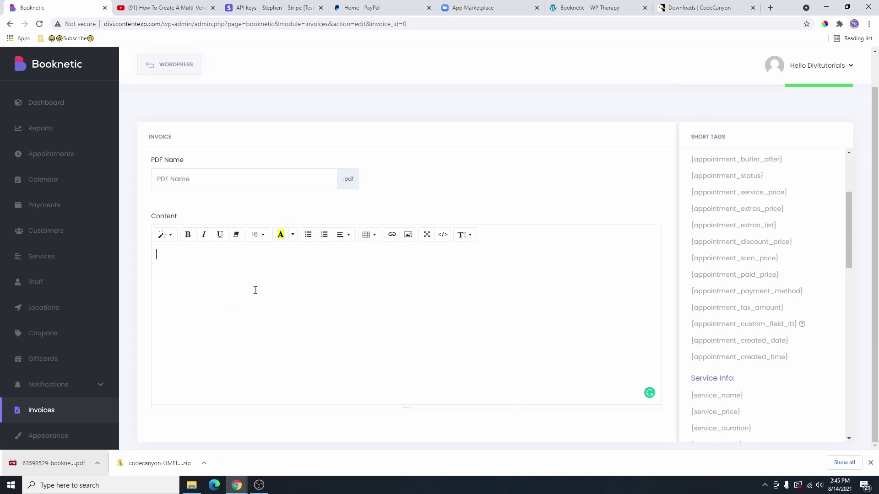
scroll(431, 359, up, 1)
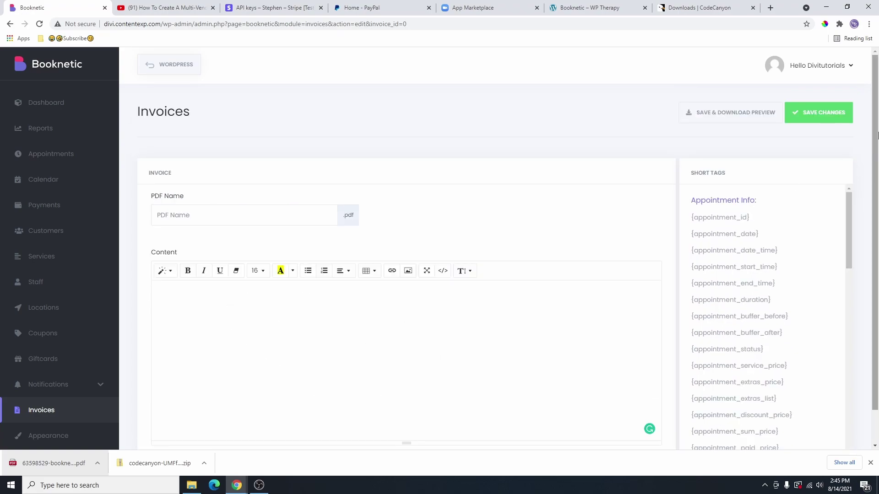
Step: Open the Appearance section and look through the available booking form styles
scroll(687, 206, down, 3)
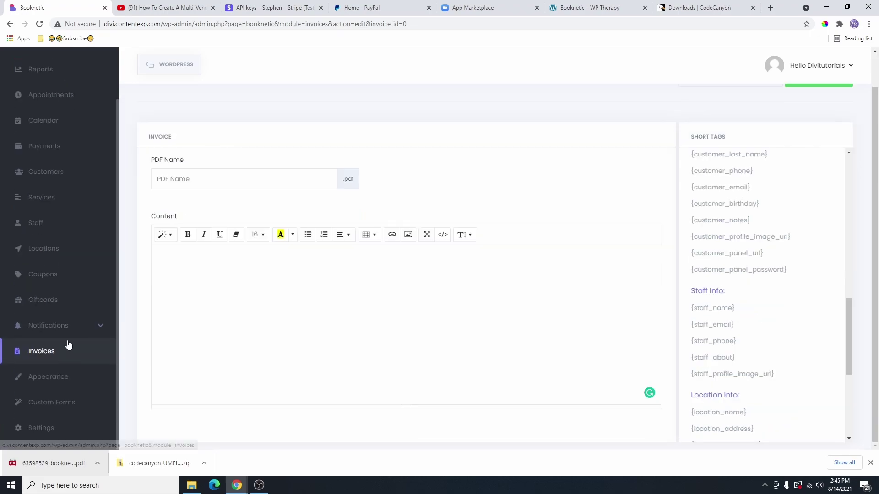
click(48, 386)
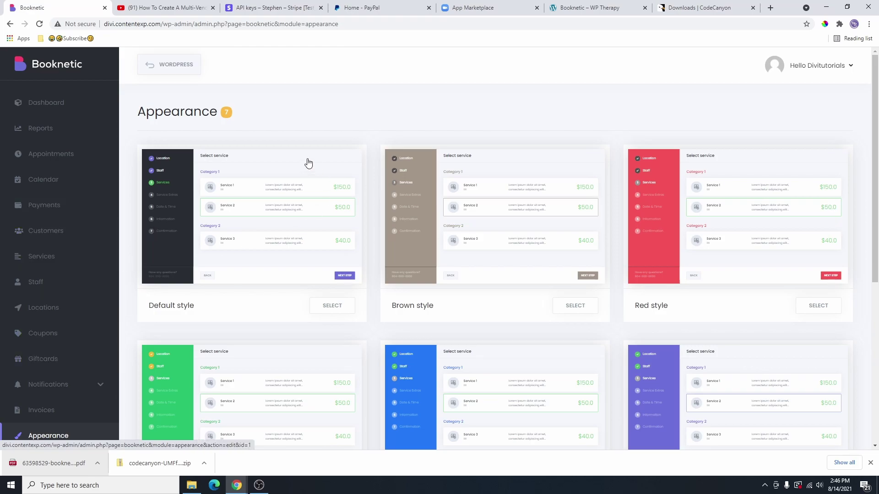
drag(148, 305, 231, 319)
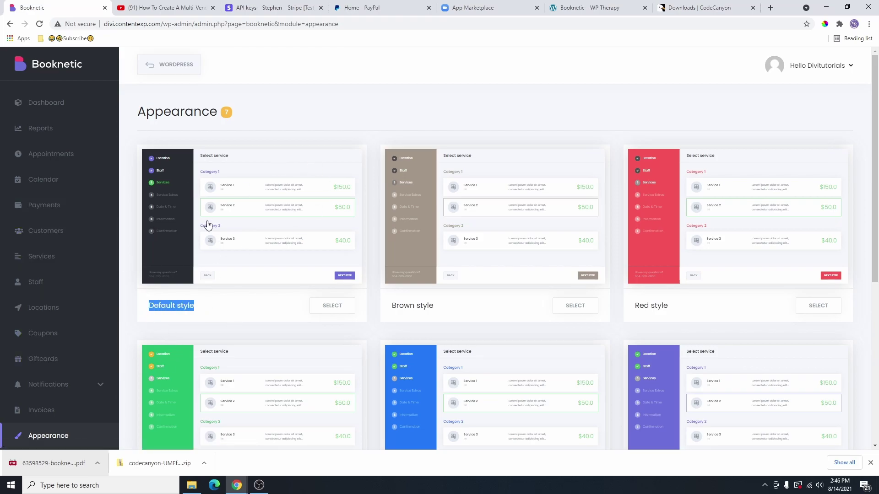
scroll(85, 269, down, 1)
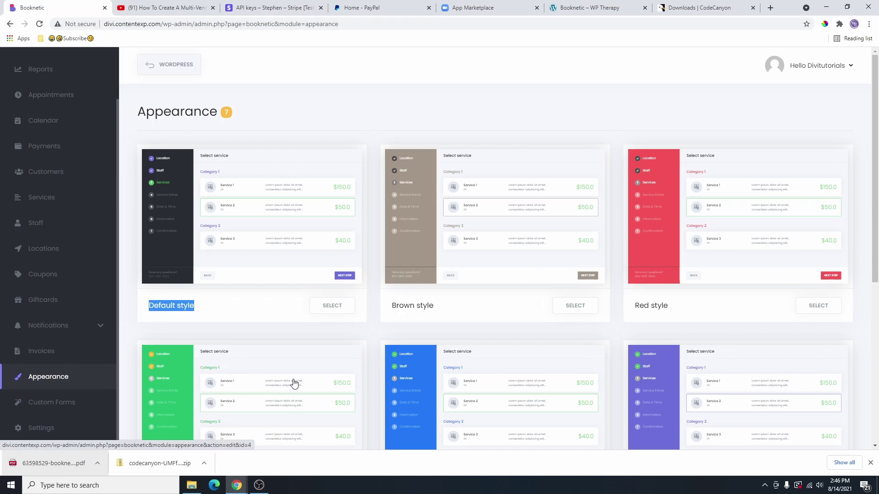
scroll(294, 383, down, 5)
scroll(281, 275, up, 3)
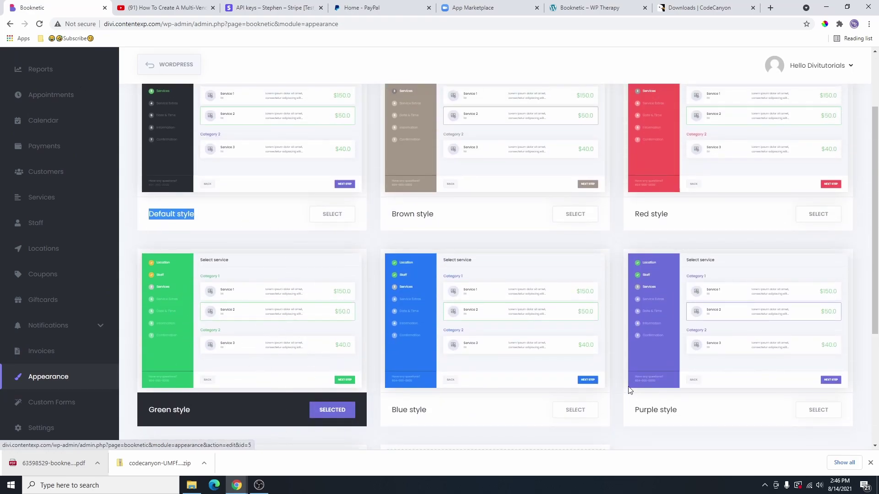
scroll(441, 397, down, 4)
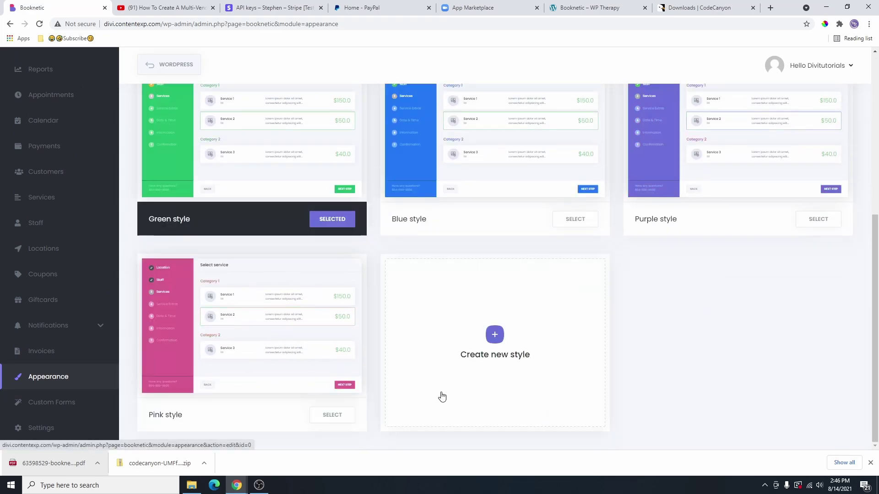
Step: Try to create and save a new appearance style with its default options
click(492, 339)
click(353, 419)
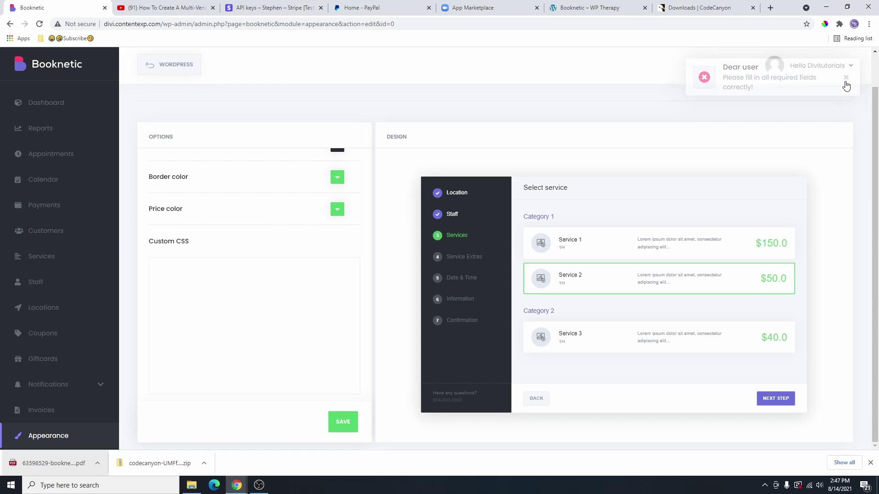
scroll(608, 349, up, 1)
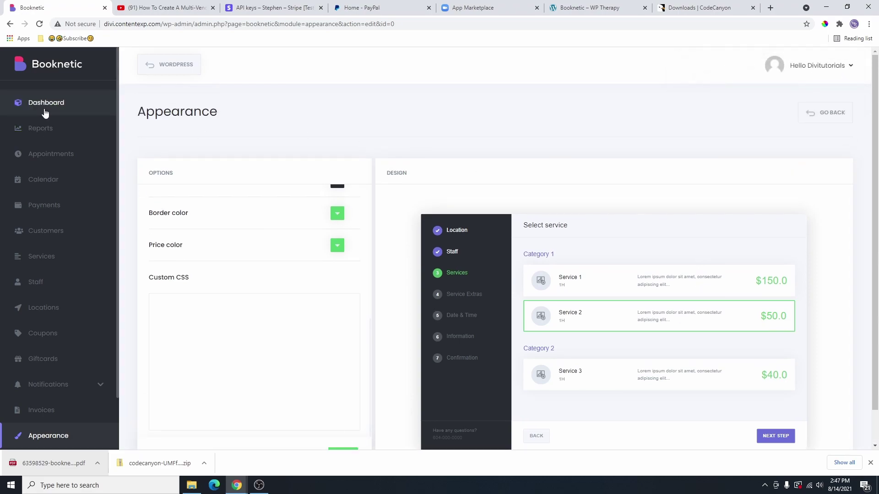
Step: Create a new form in the Custom Forms section and name it Privacy Policy
scroll(57, 338, down, 2)
click(48, 379)
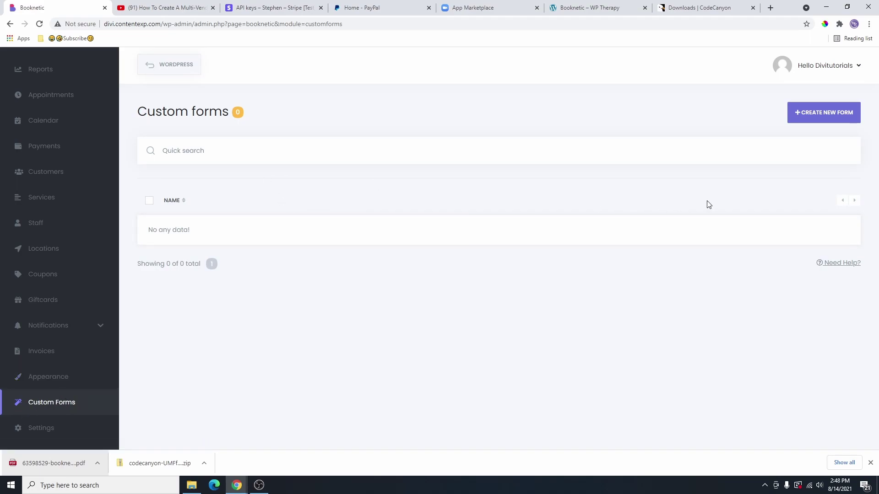
click(812, 117)
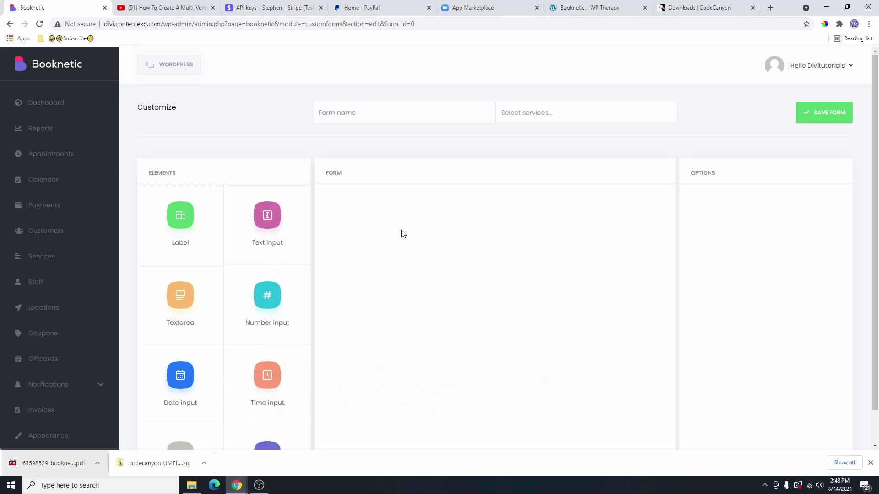
scroll(401, 234, down, 2)
scroll(412, 257, up, 2)
text(Privacy Policy)
Step: Assign the form to the Physiotherapy, Massage Therapy, Sports Injury Rehabilitation and Chronic Condition Management services
click(573, 112)
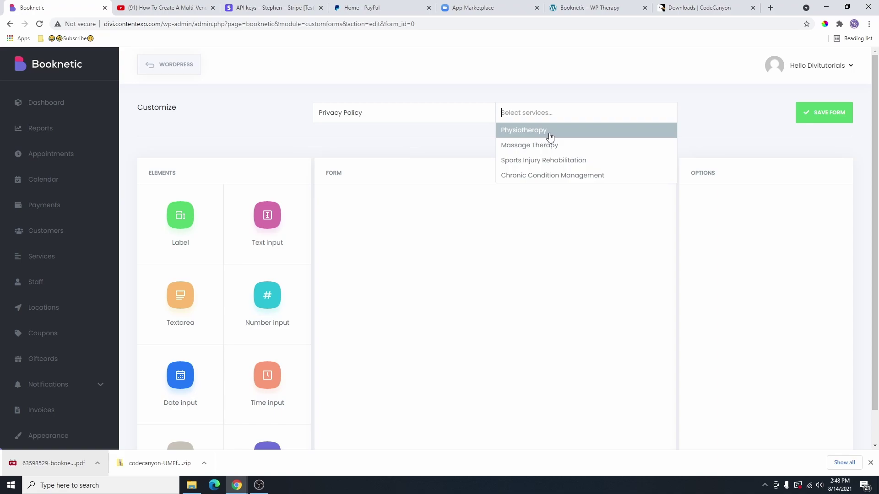
click(550, 132)
click(571, 113)
click(557, 145)
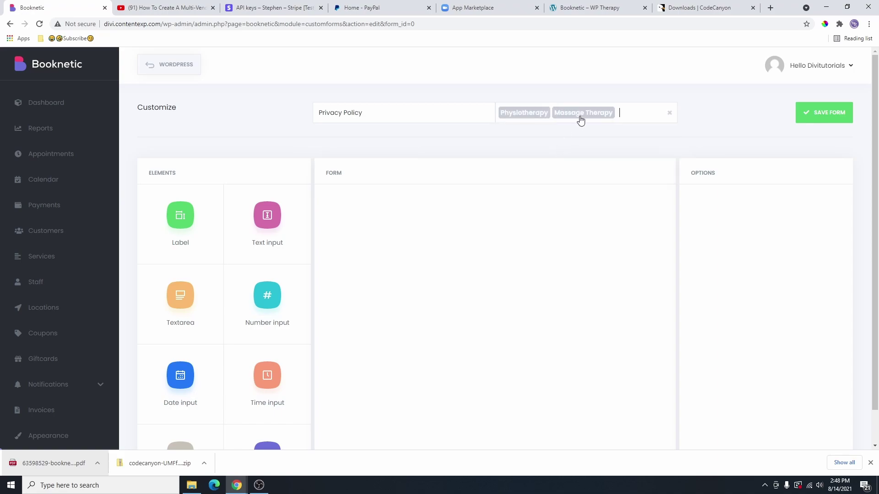
click(625, 111)
click(603, 162)
click(620, 130)
click(599, 189)
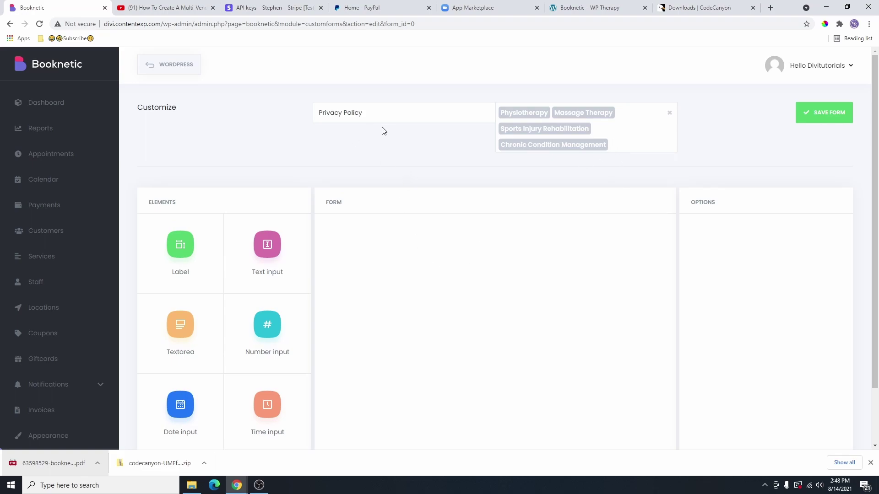
Step: Add a Link element to the Privacy Policy form
scroll(390, 159, down, 2)
scroll(233, 332, down, 2)
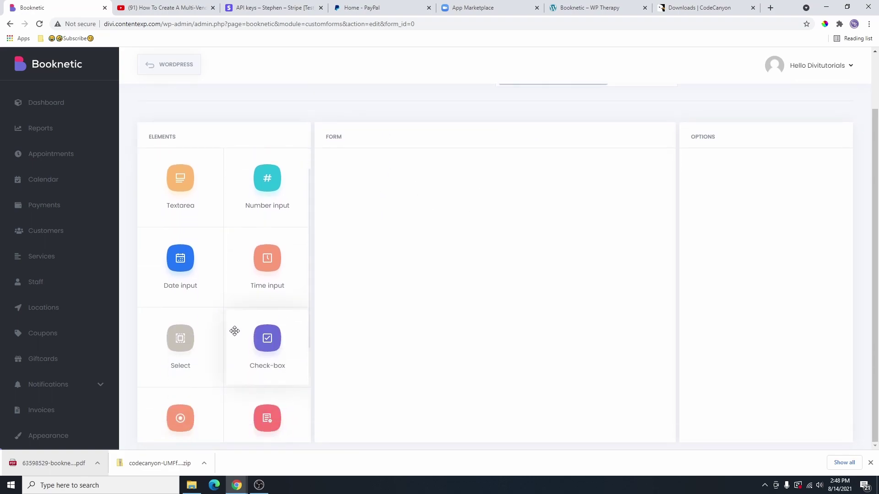
scroll(210, 389, down, 3)
drag(210, 390, 390, 188)
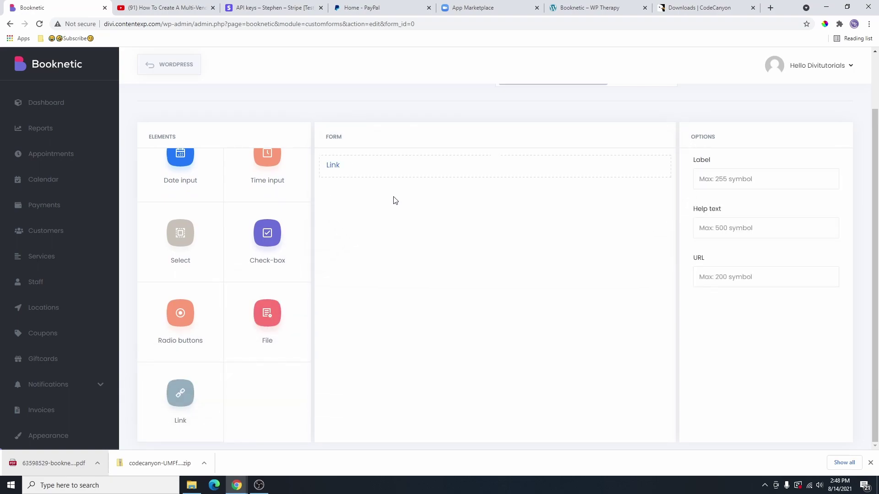
scroll(396, 203, up, 2)
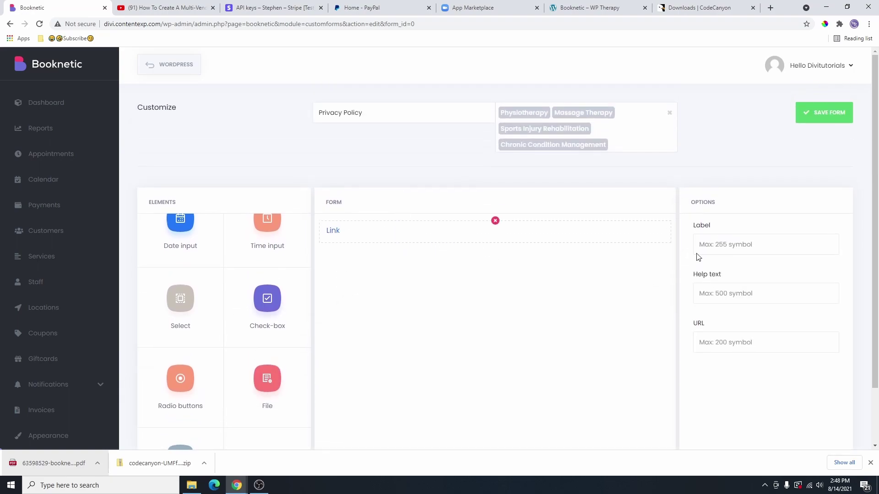
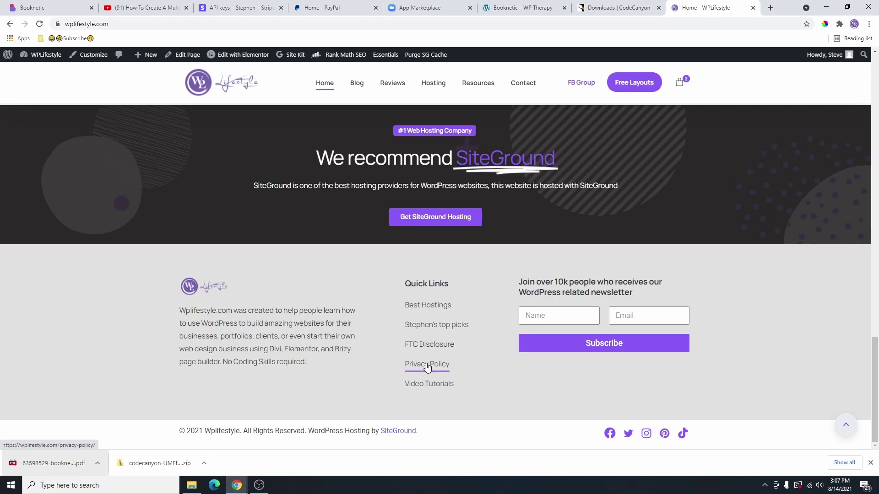
Step: Open the Privacy Policy page from the wplifestyle.com footer and copy its web address
click(426, 365)
click(124, 25)
key(ctrl+c)
right_click(125, 28)
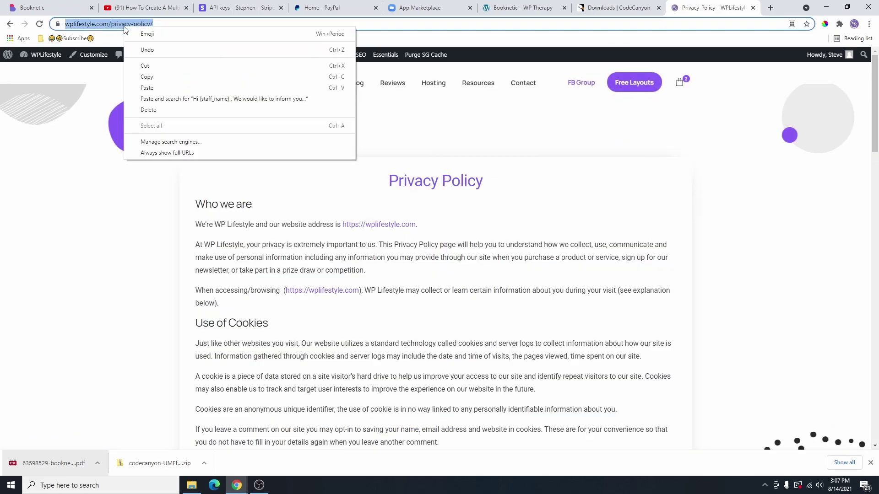
click(160, 77)
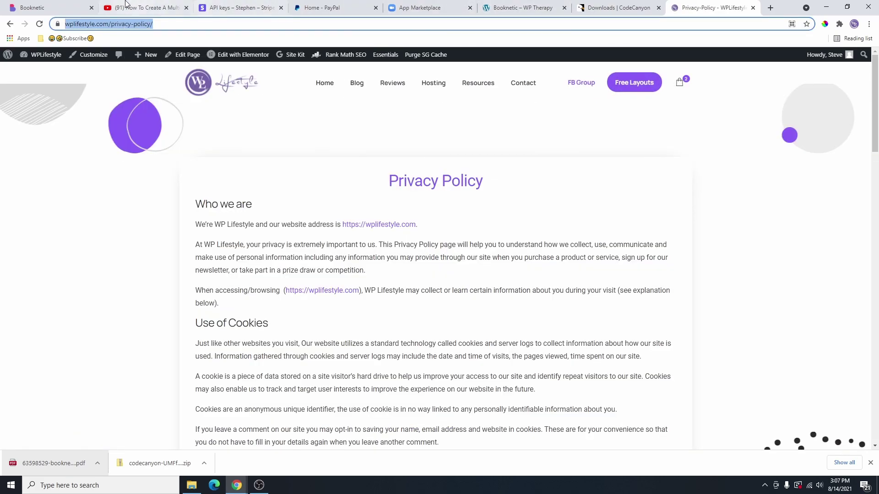
click(55, 8)
click(756, 350)
key(ctrl+v)
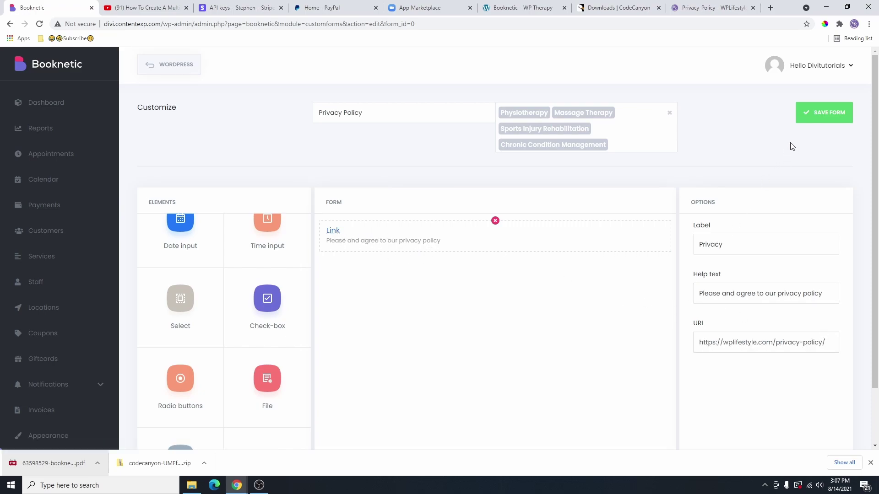
click(824, 114)
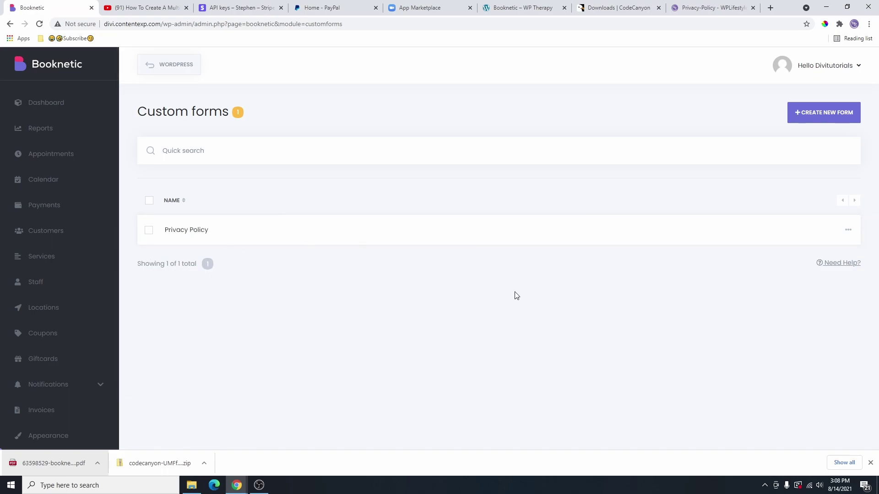
Step: Reopen the Privacy Policy form for editing and change the link element's label to Privacy Policy
click(848, 235)
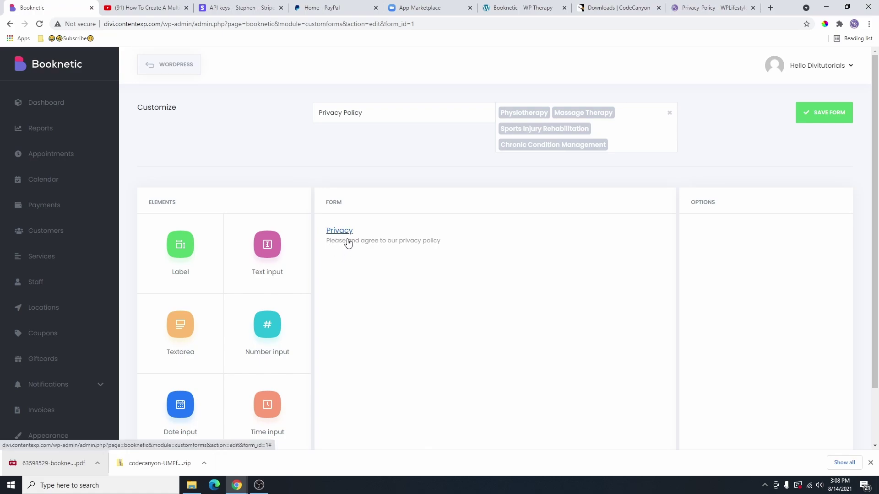
click(384, 248)
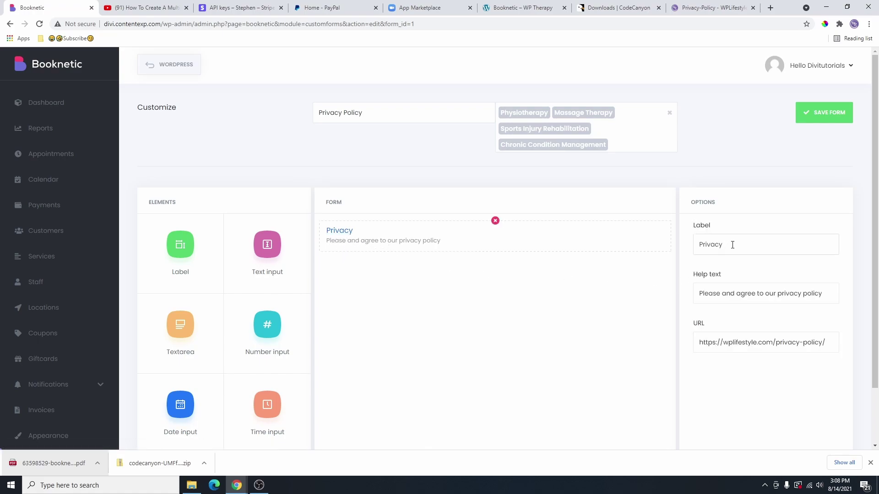
text(Policy)
Step: Add a Check-box element to the form below the privacy link
scroll(238, 300, down, 4)
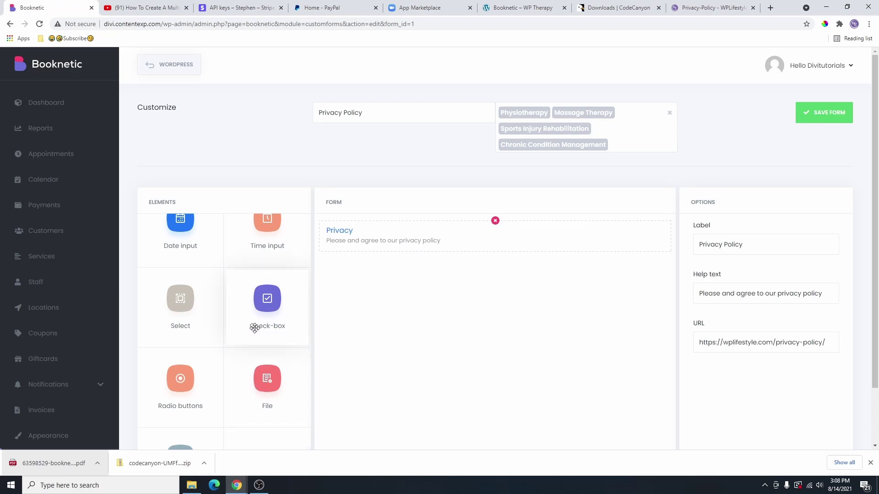
drag(255, 328, 345, 314)
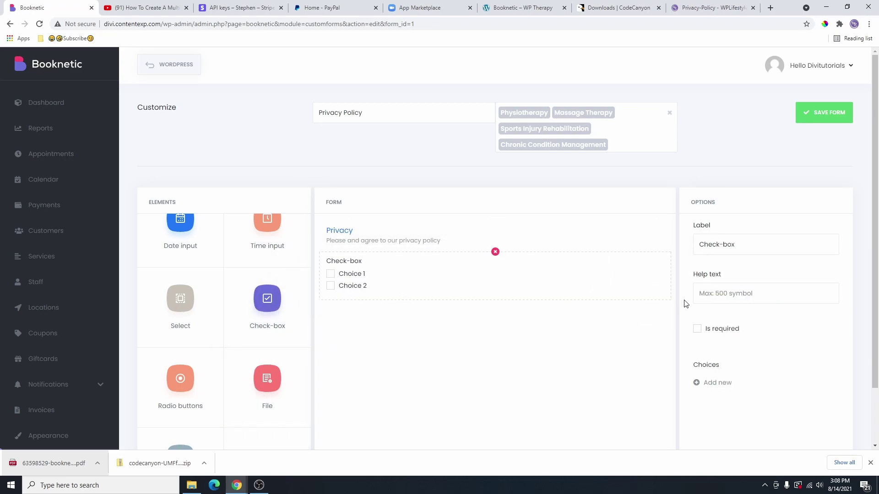
Step: Copy the full help text of the privacy link element
click(427, 248)
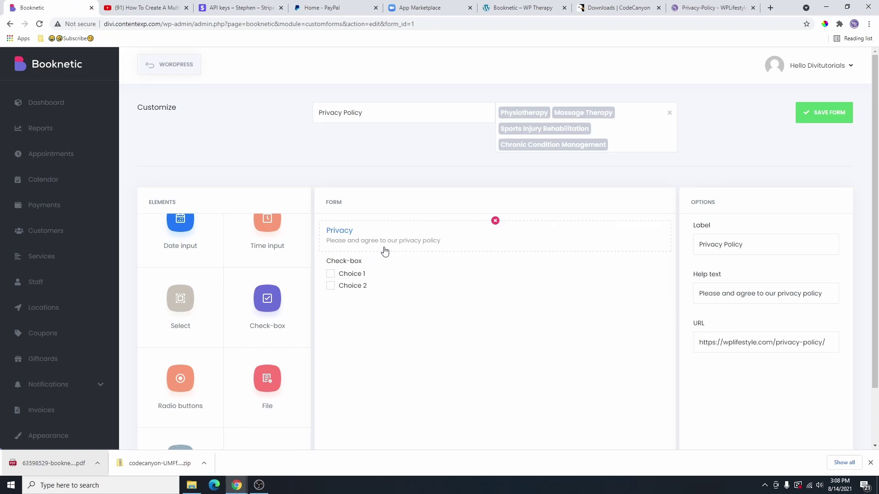
triple_click(726, 299)
right_click(785, 298)
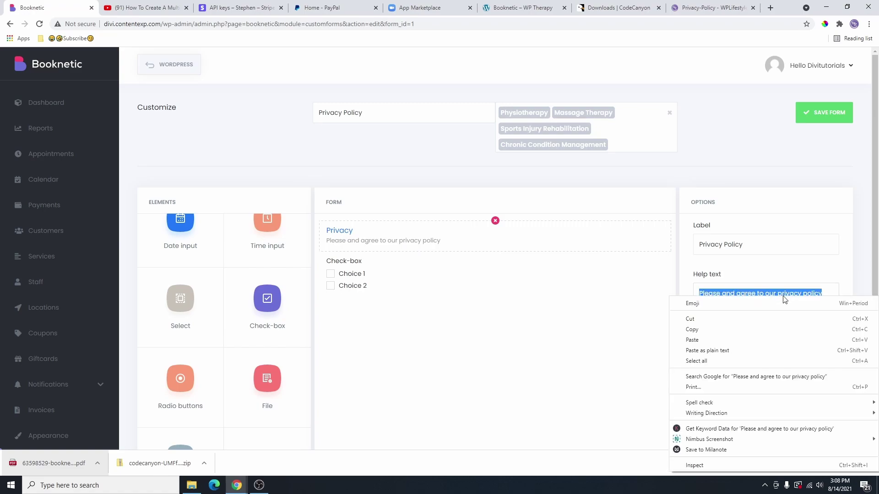
click(732, 328)
Step: Clear the label of the Check-box element
click(370, 279)
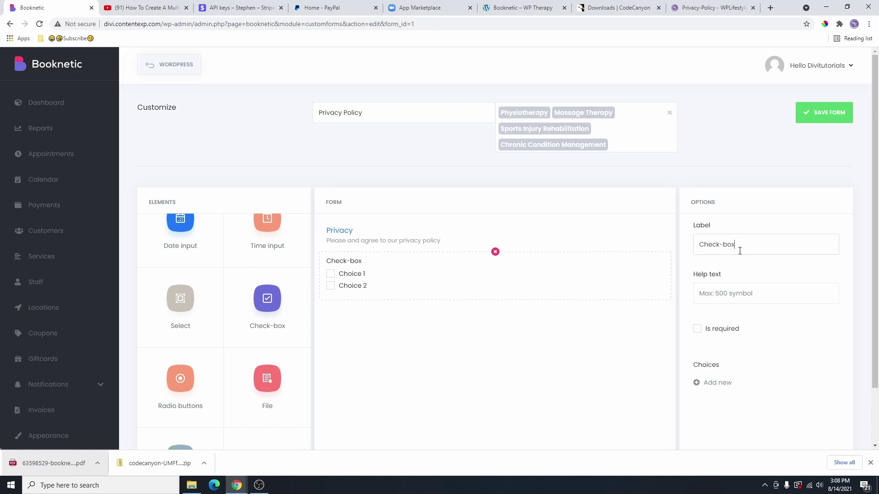
drag(739, 248, 673, 251)
key(BackSpace)
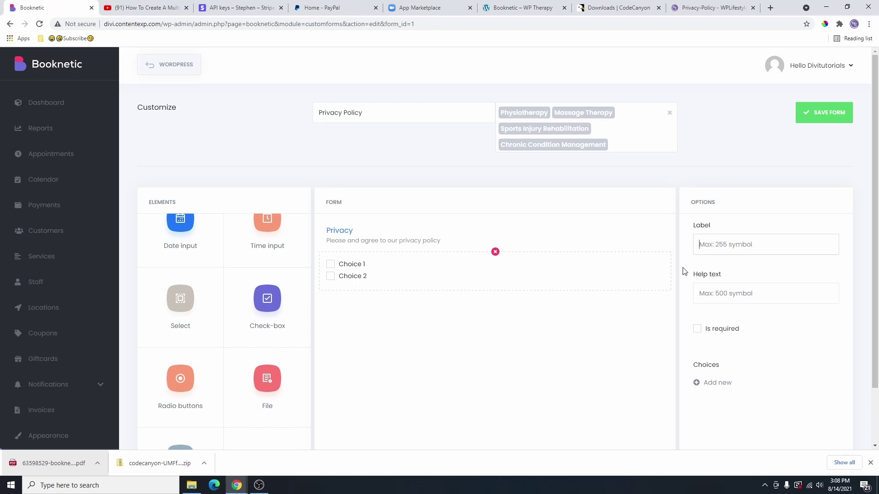
Step: Set the check-box element's help text to "Please check the box to agree to our privacy policy", reusing the copied text
key(ctrl+v)
double_click(732, 293)
text(check the box to)
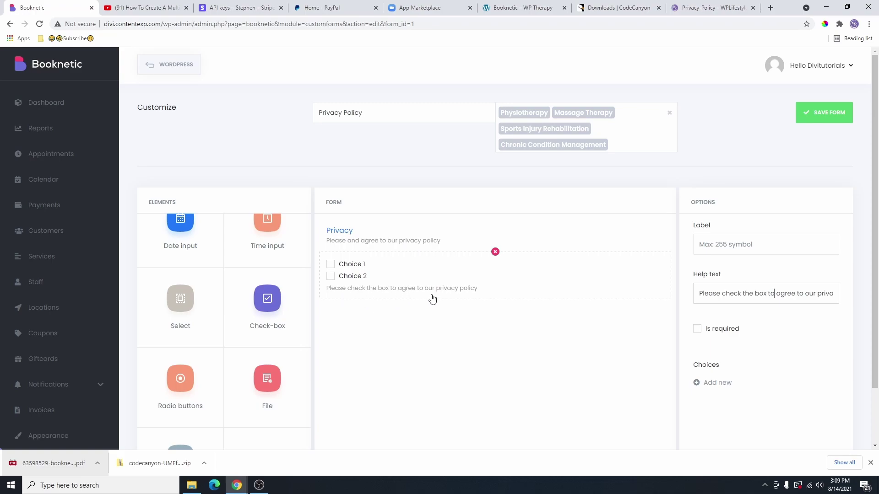
Step: Make the check-box element required, with "I agree" as its choice, and save the form
click(697, 330)
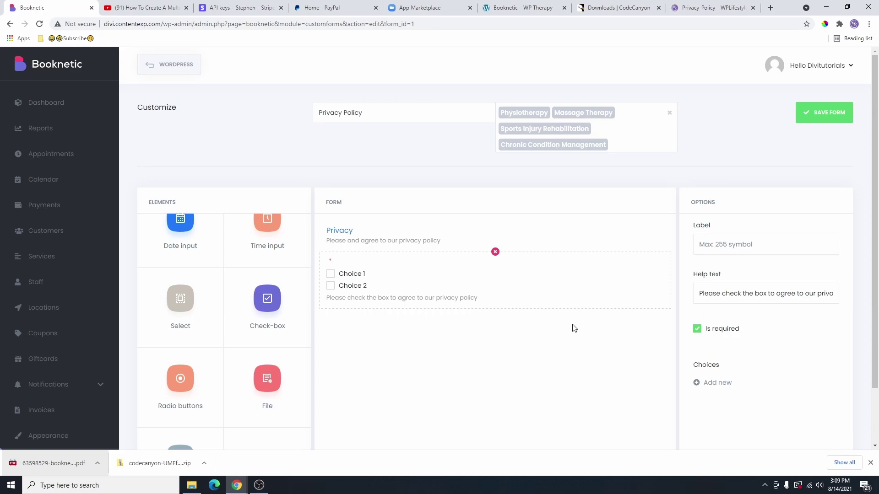
scroll(733, 328, down, 2)
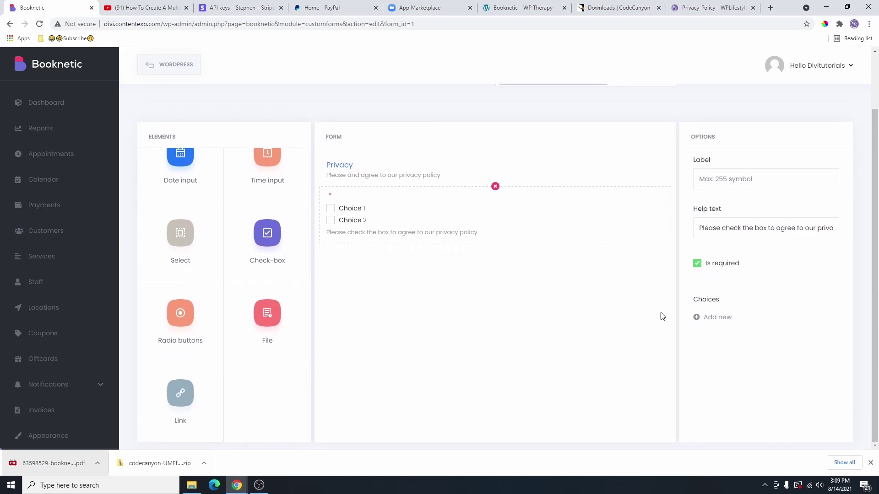
click(717, 318)
click(707, 317)
text(I agree)
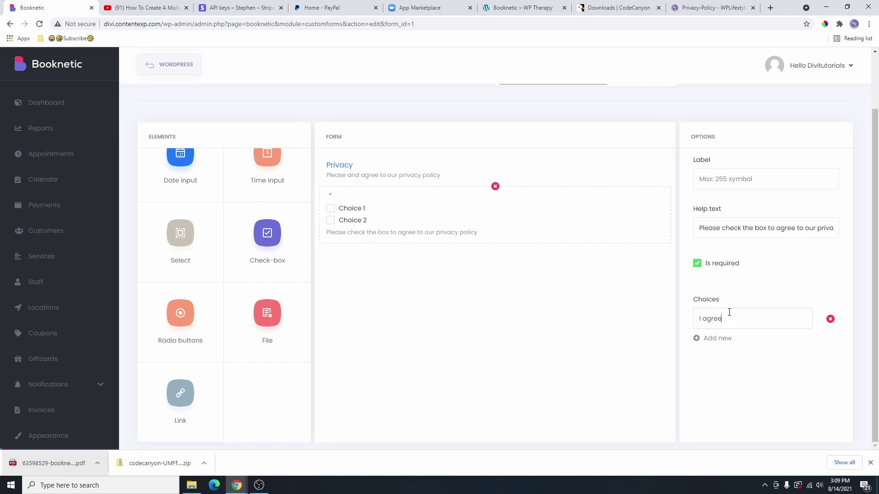
scroll(773, 384, up, 2)
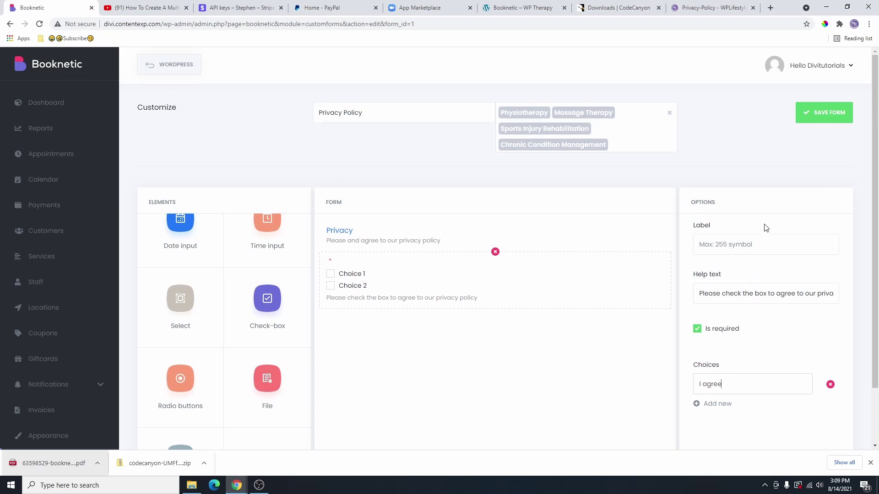
click(814, 115)
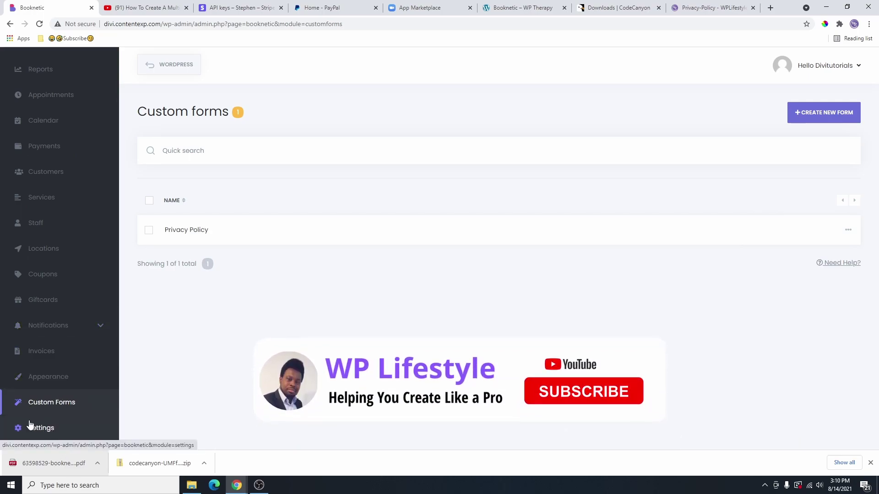
Step: Set the time slot length to 30m in Booknetic's general settings
click(43, 428)
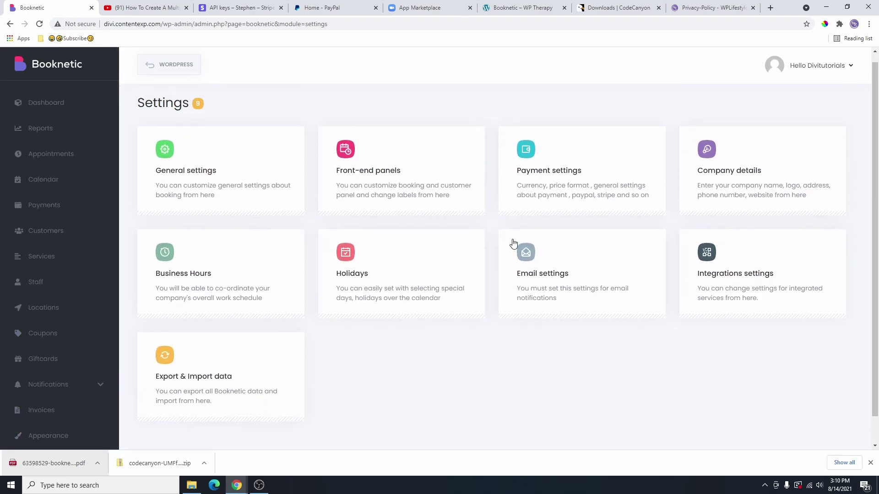
click(210, 189)
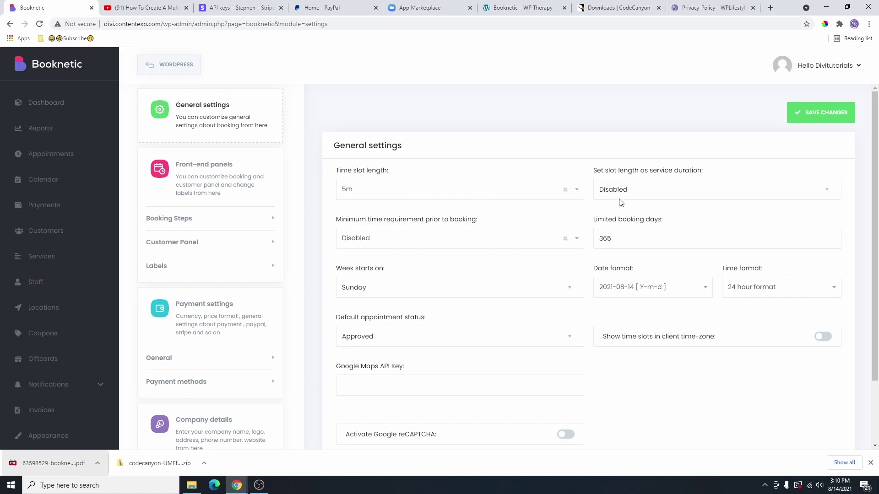
click(405, 193)
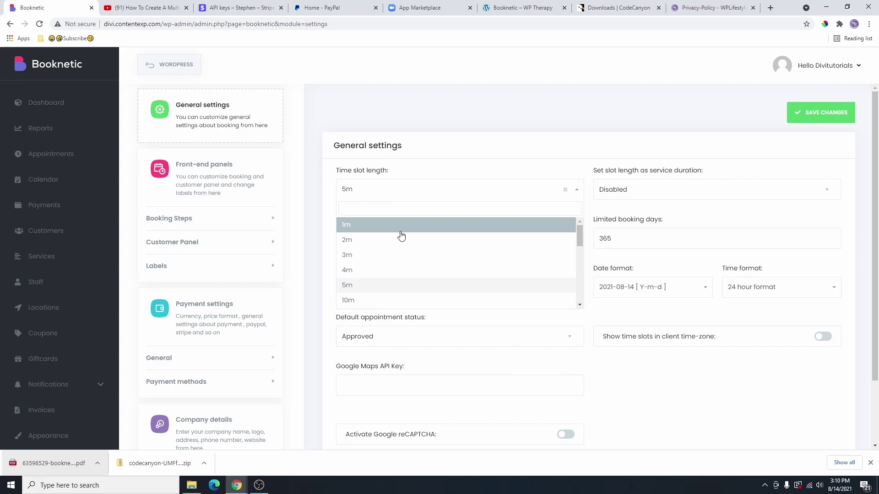
scroll(405, 257, down, 3)
scroll(414, 261, up, 3)
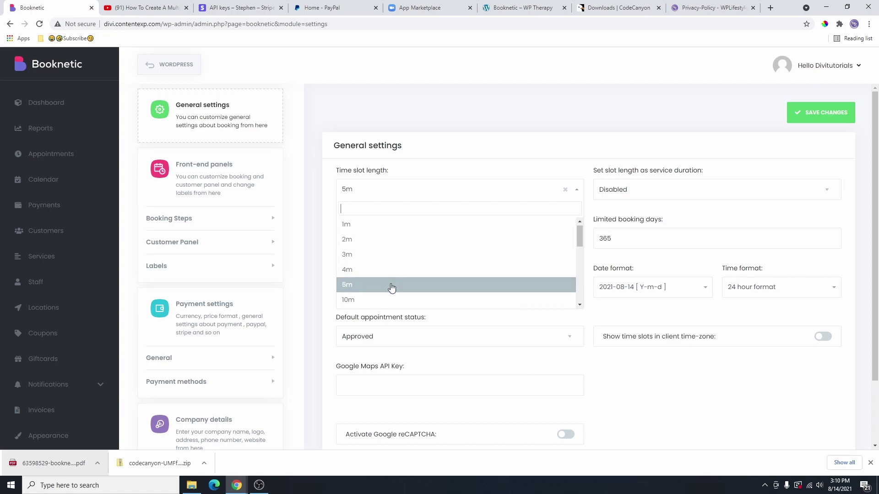
scroll(393, 270, down, 3)
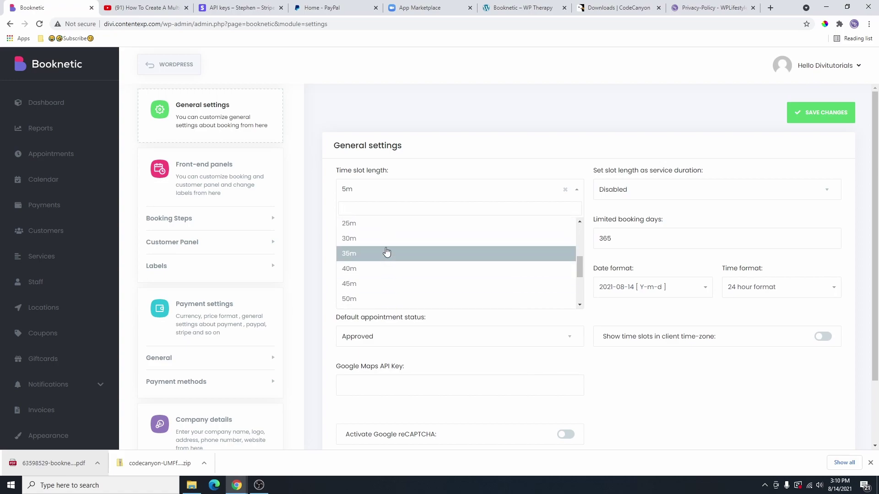
click(386, 244)
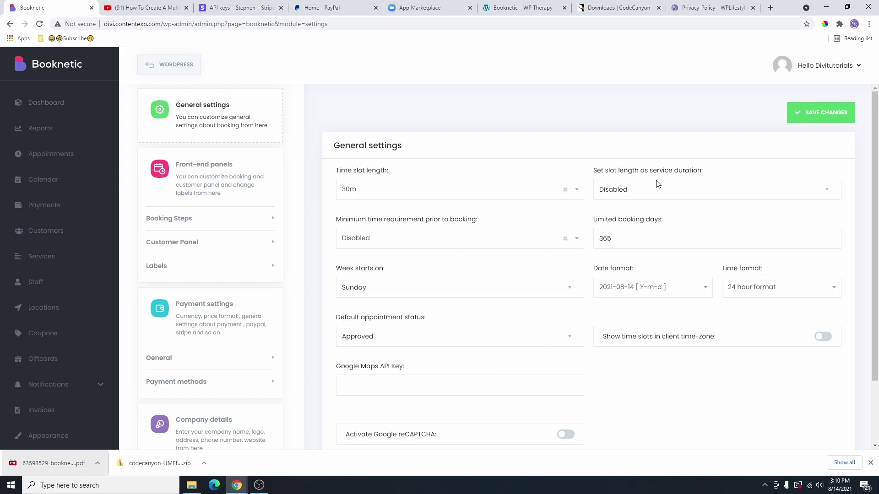
Step: Check the choices for using slot length as service duration and for the minimum time requirement prior to booking
click(679, 196)
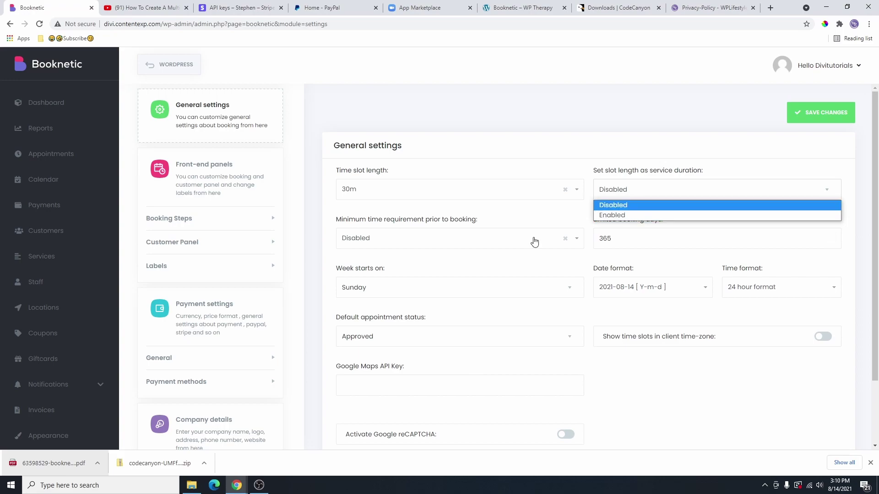
click(635, 195)
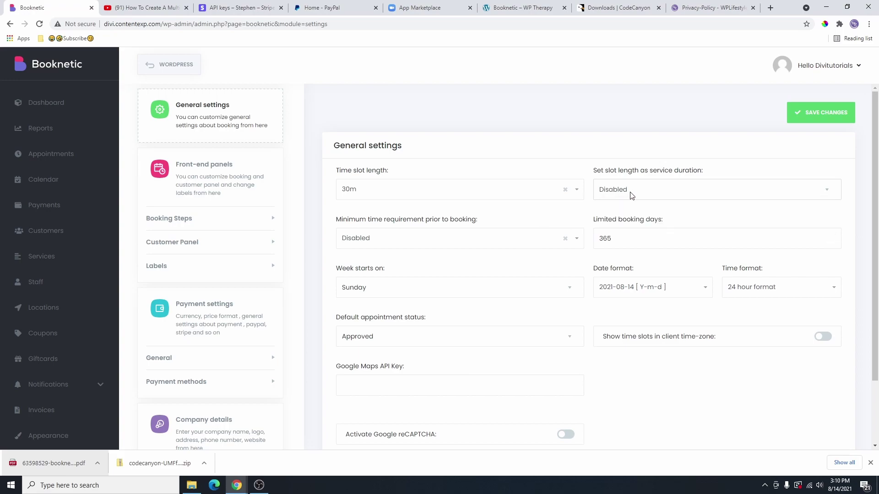
click(423, 242)
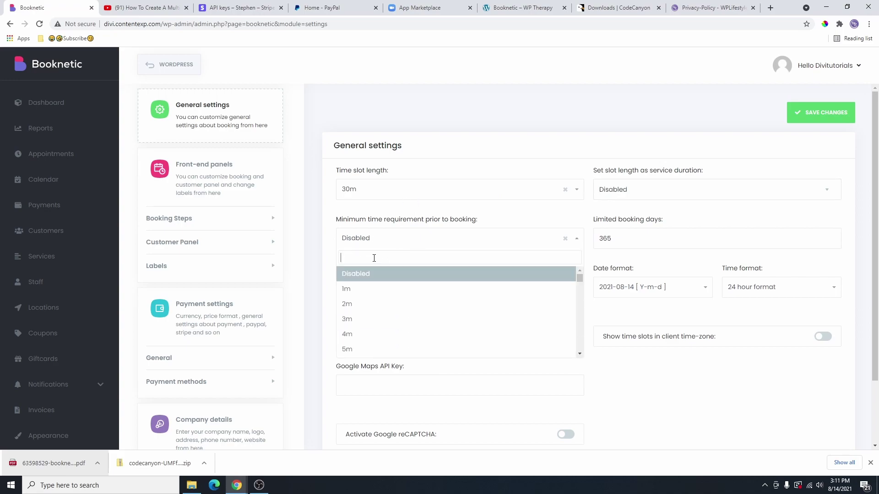
click(387, 251)
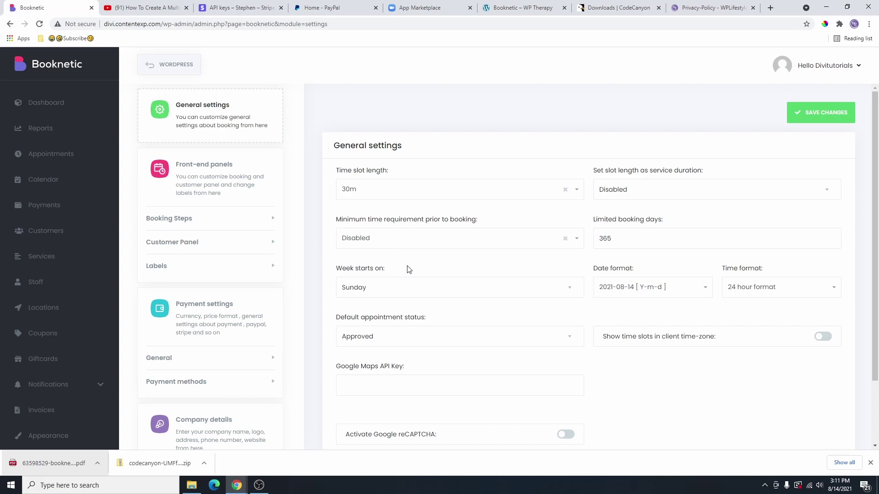
Step: Set the minimum time requirement prior to booking to 1d
click(394, 243)
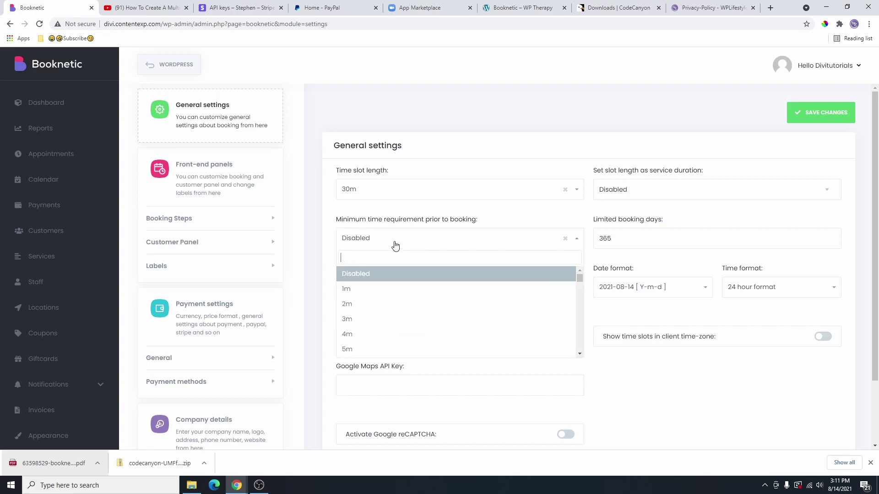
scroll(394, 317, down, 1)
scroll(394, 317, down, 4)
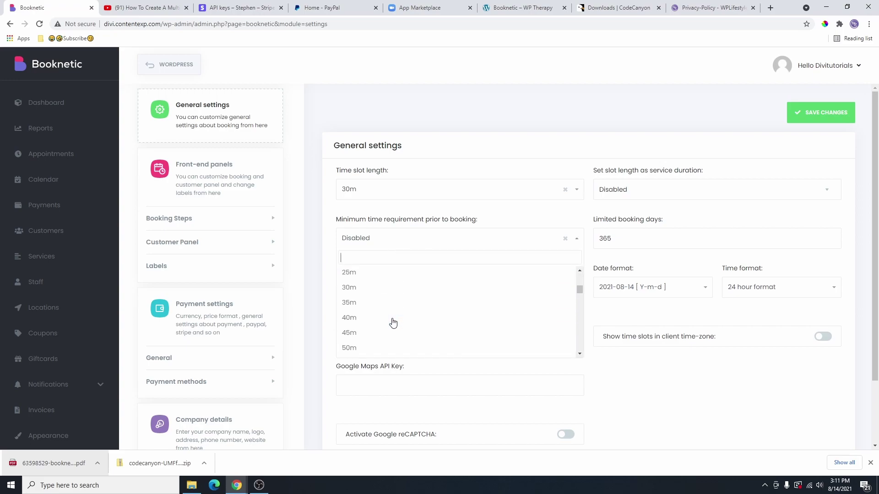
scroll(380, 315, down, 5)
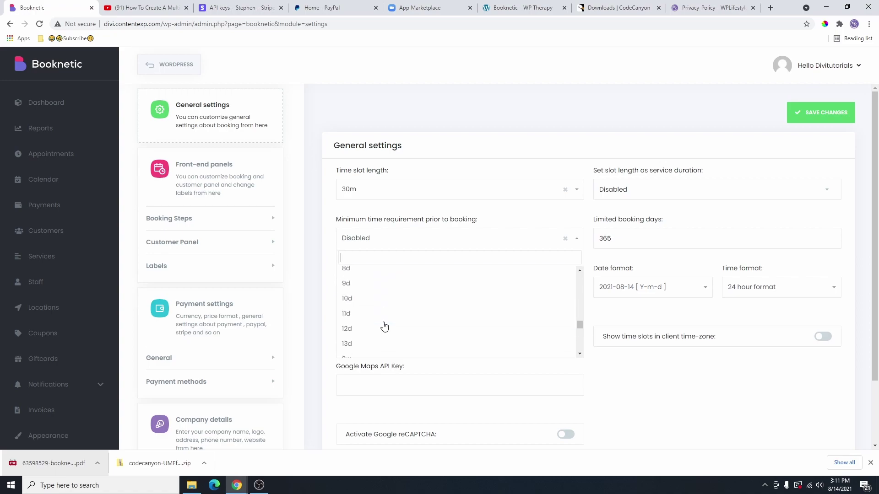
scroll(369, 301, down, 2)
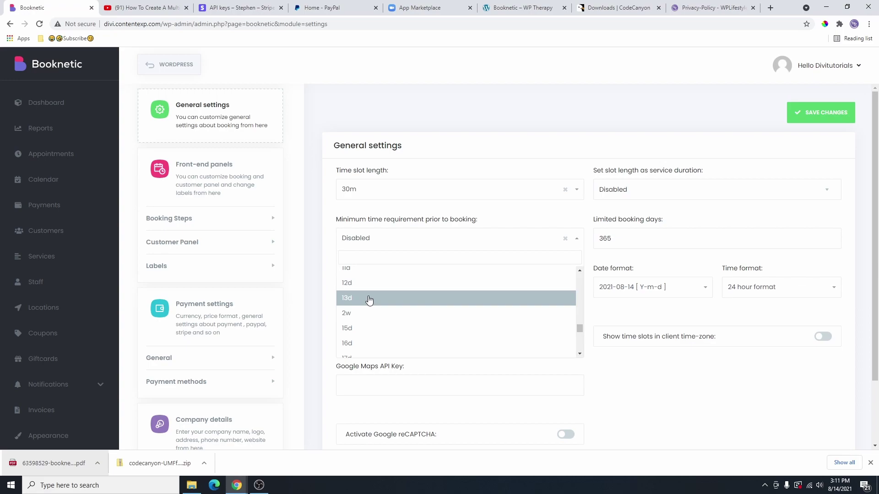
scroll(370, 318, up, 6)
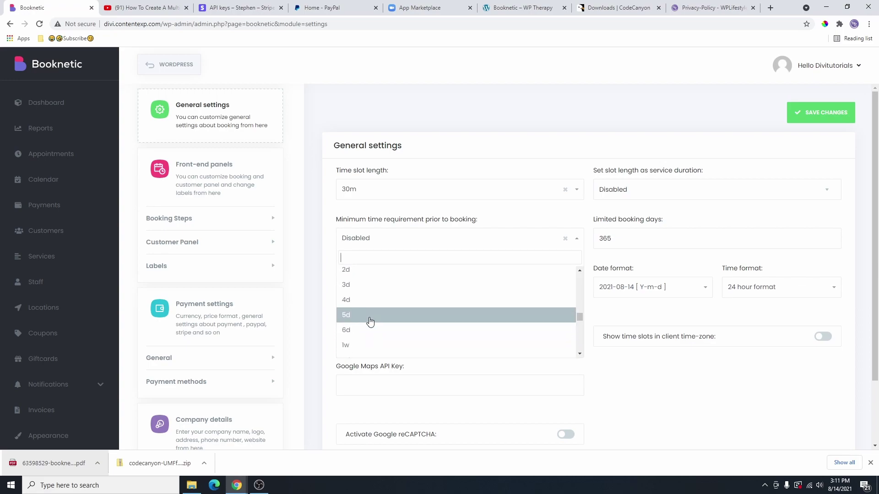
scroll(370, 321, up, 3)
scroll(367, 320, down, 5)
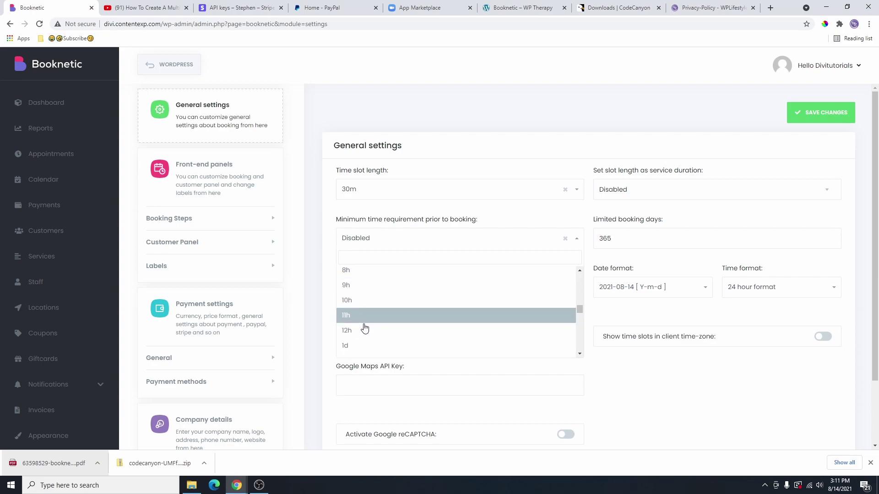
click(367, 316)
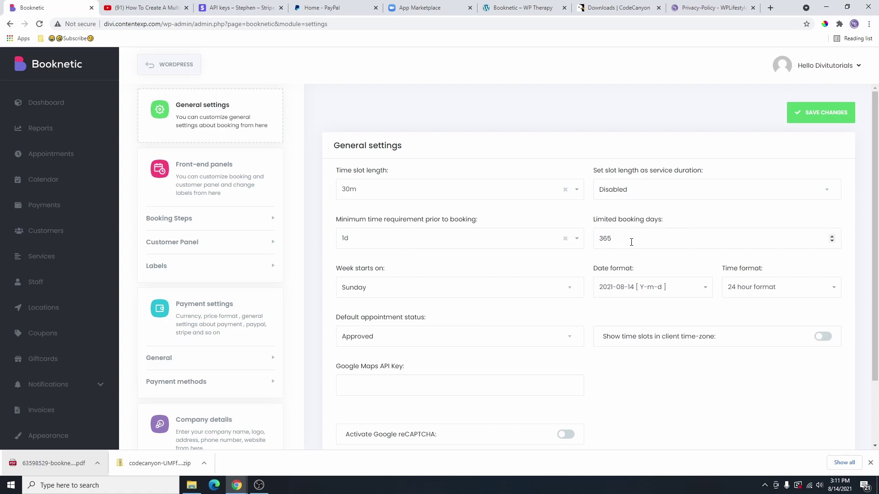
Step: Review the limited booking days, week start and time format settings
click(670, 239)
scroll(414, 249, down, 2)
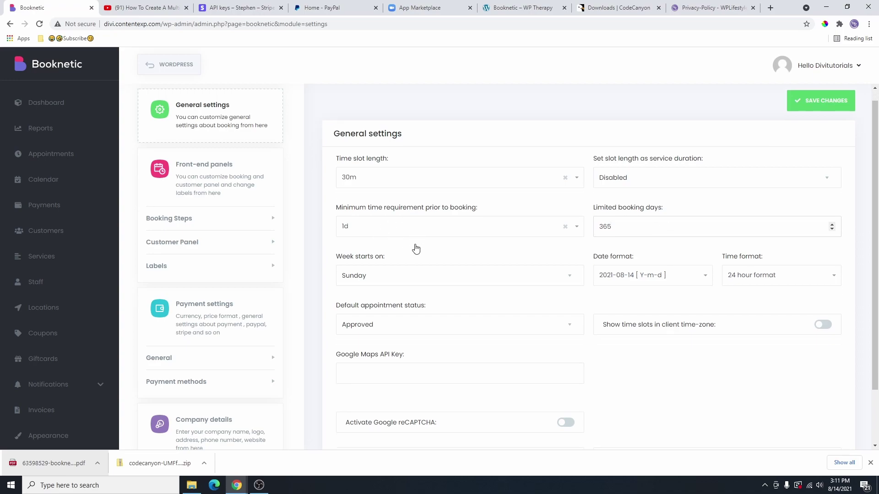
click(413, 216)
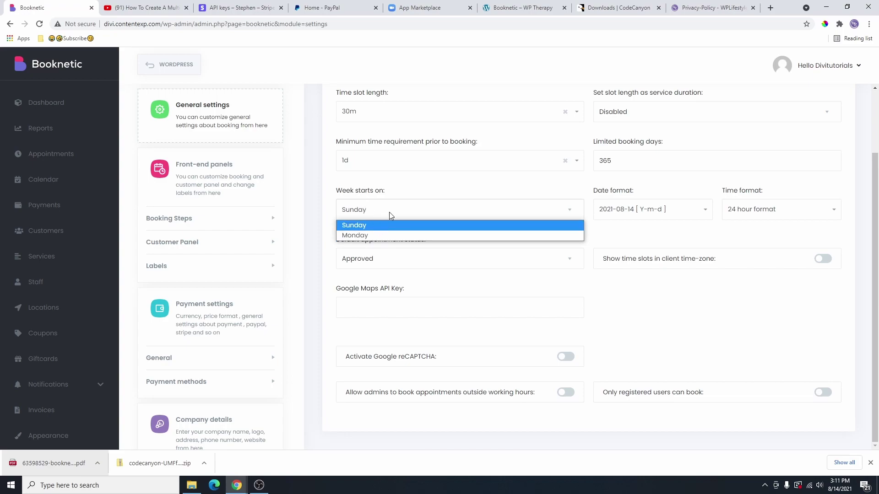
click(449, 194)
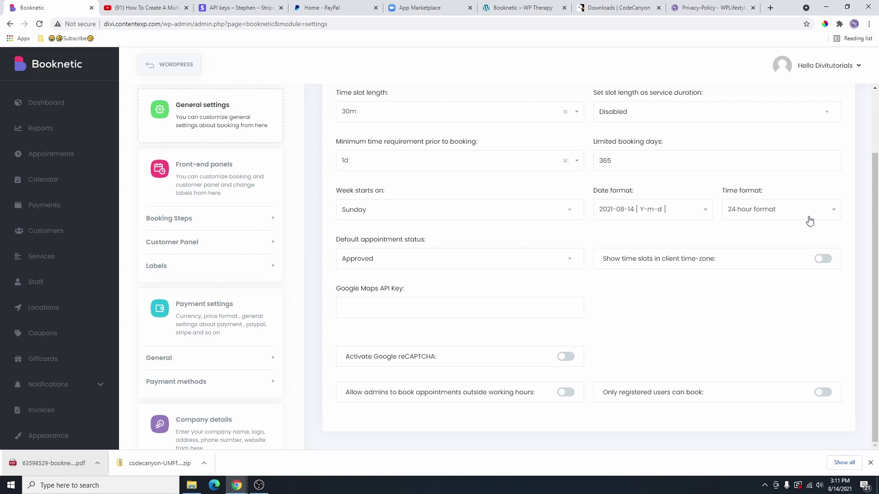
click(761, 216)
click(776, 202)
Step: Try Pending as the default appointment status, and set it back to Approved
click(398, 261)
click(375, 285)
click(397, 265)
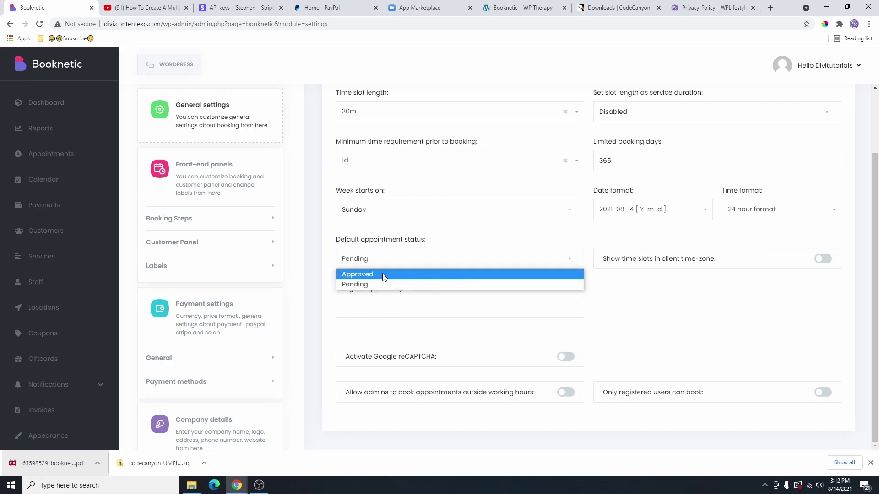
click(383, 274)
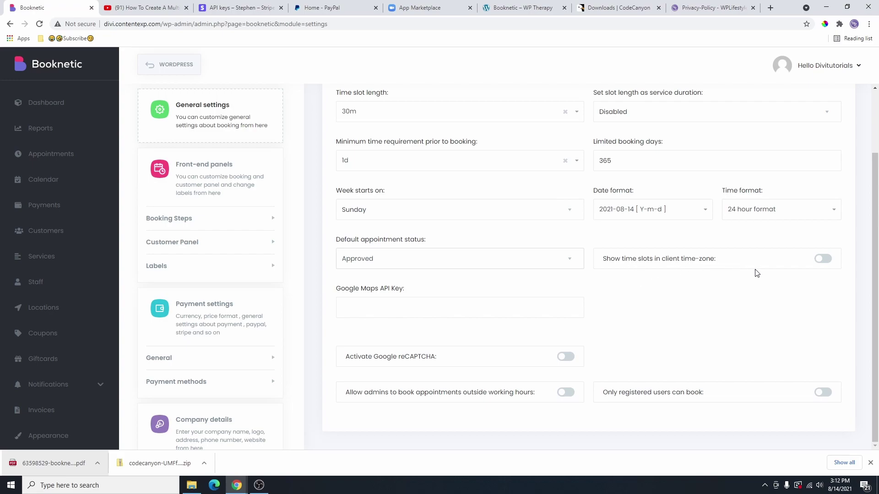
Step: Try enabling client time-zone slots and Google reCAPTCHA, and turn both options off again
click(822, 260)
click(819, 264)
click(566, 359)
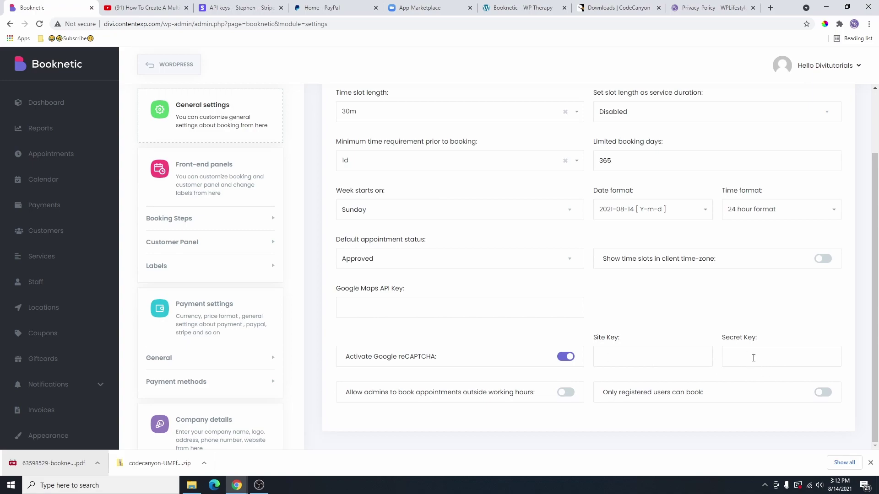
click(566, 357)
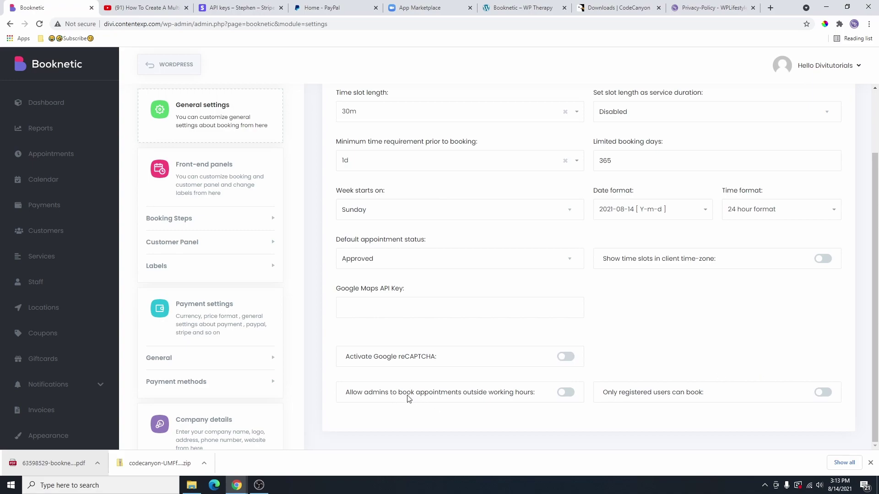
Step: Allow admins to book appointments outside working hours, and try the option restricting booking to registered users
click(568, 393)
click(820, 394)
click(821, 398)
Step: Open the Booking Steps settings of the front-end panels
scroll(625, 285, up, 2)
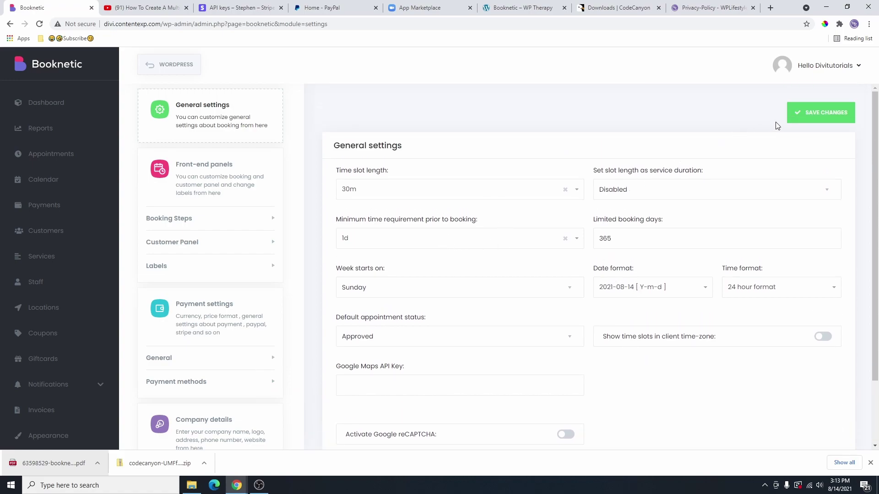
click(245, 218)
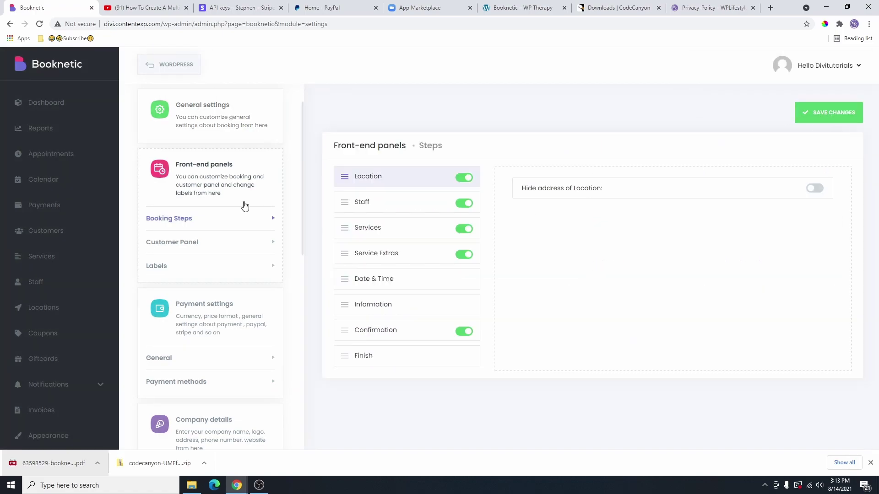
scroll(197, 191, up, 1)
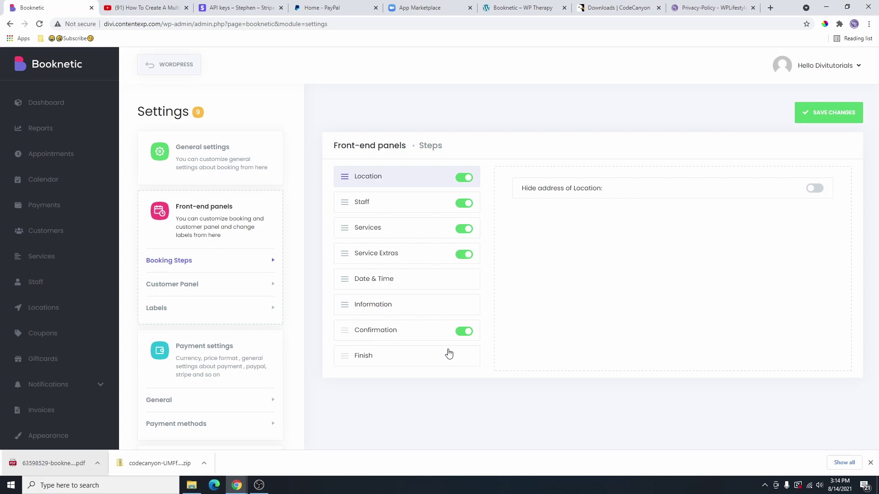
Step: Try disabling the Location and Staff booking steps, and enable both again
click(461, 179)
click(464, 207)
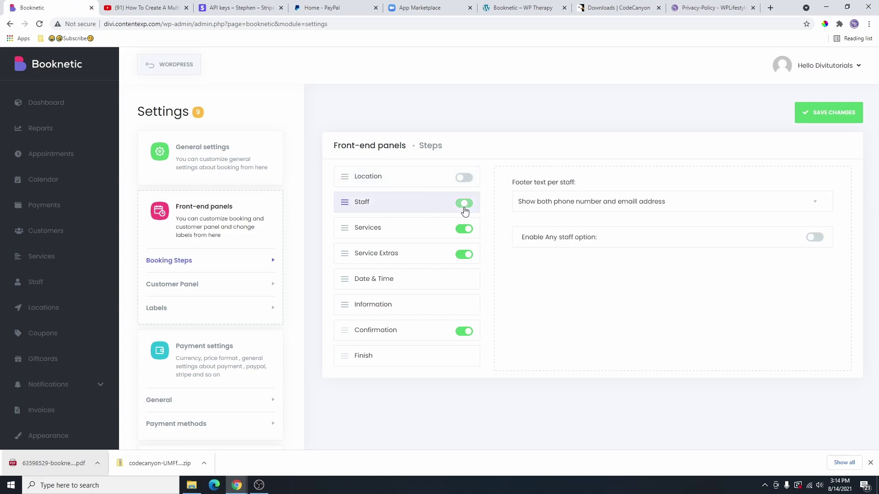
click(464, 204)
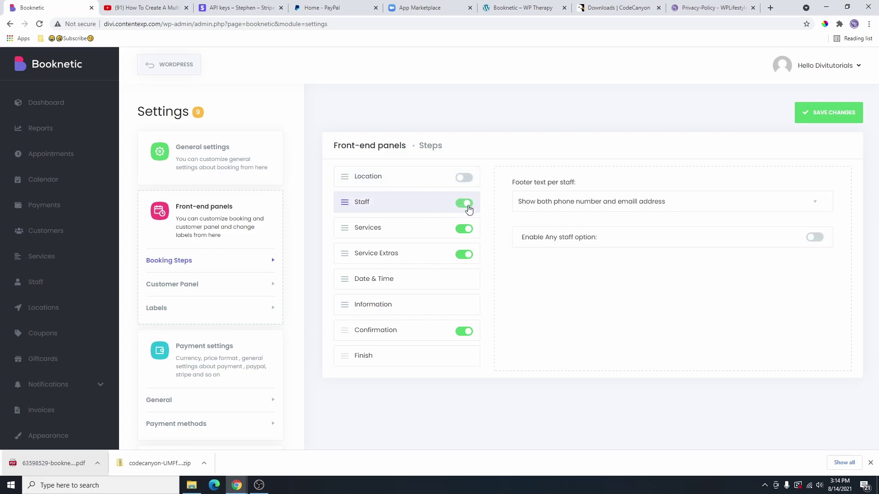
click(464, 178)
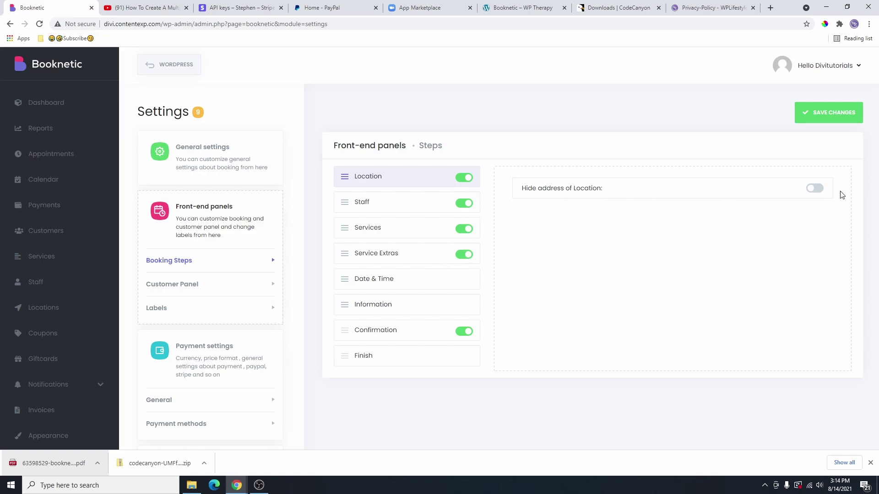
Step: Try hiding the address in the Location booking step, and turn the option off again
click(816, 190)
click(812, 191)
Step: In the Staff step, hide both phone number and email address, and enable the Any staff option with the rule Least assigned by the day
click(400, 210)
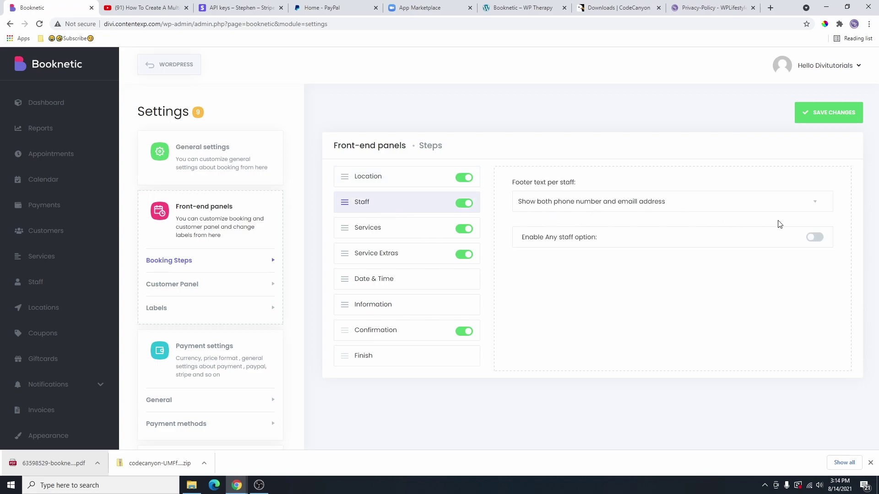
click(769, 208)
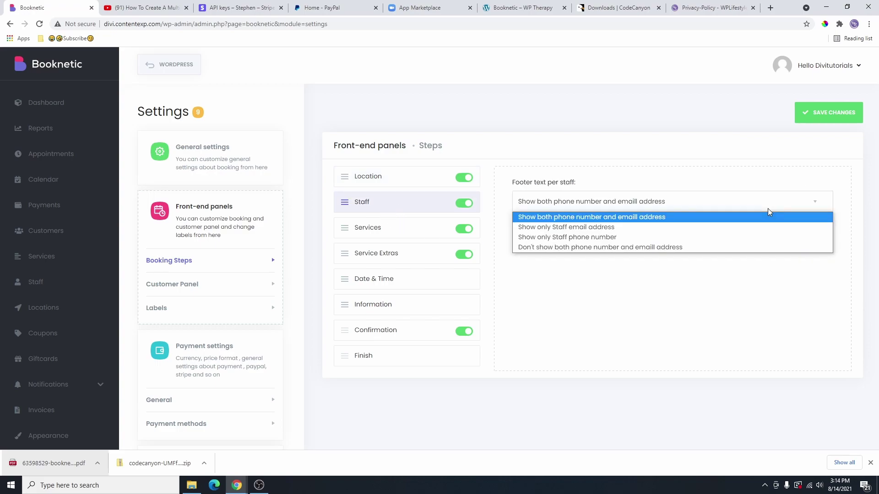
click(646, 249)
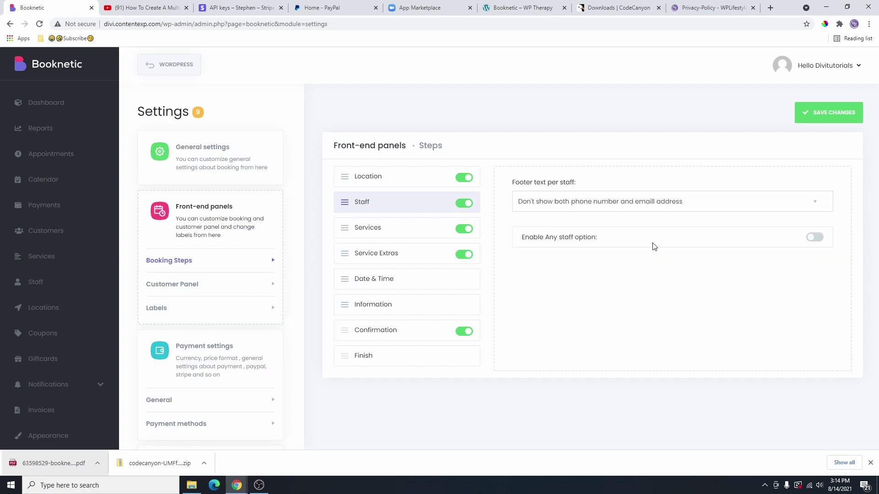
click(815, 238)
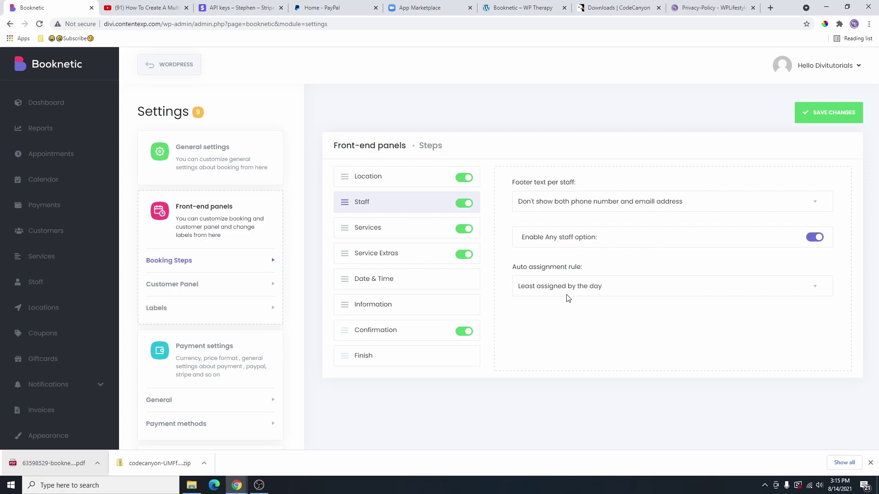
click(602, 290)
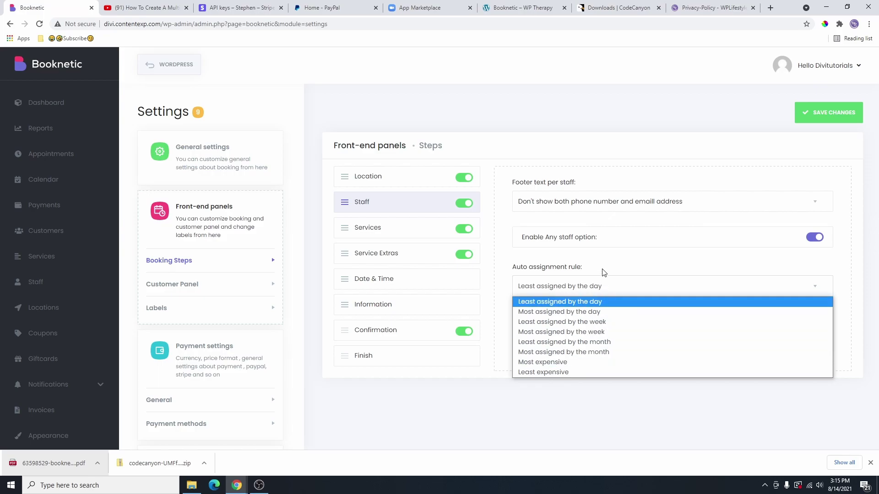
click(629, 302)
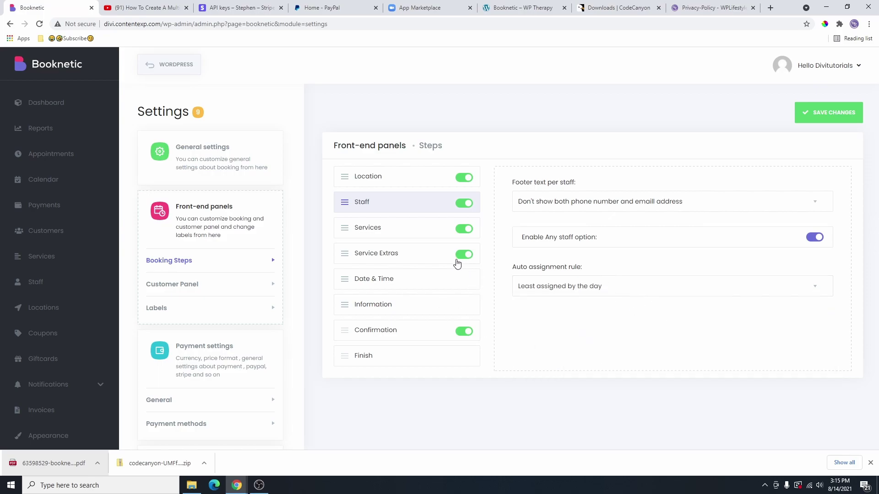
Step: Try turning off the Service Extras option that skips the step for services without extras, and enable it again
click(380, 233)
click(381, 257)
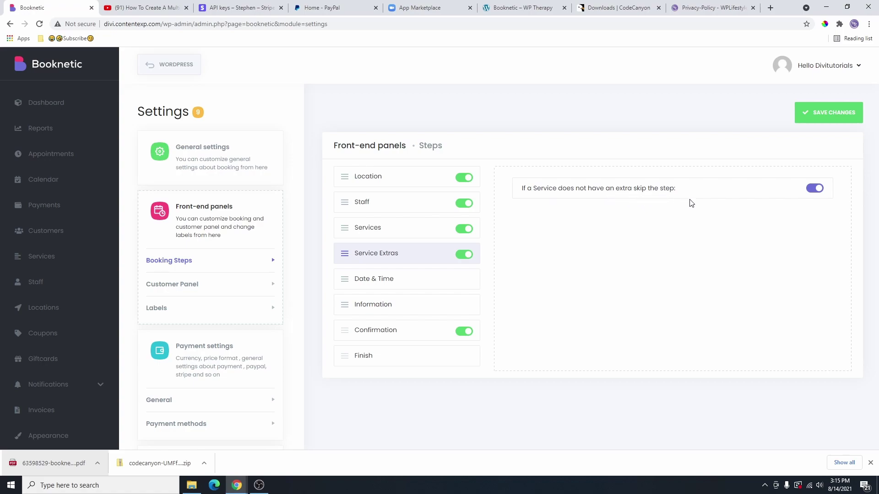
click(814, 189)
click(819, 190)
Step: Set the Date & Time step's booking form time format to show only the start time, keeping the number of available slots hidden
click(377, 288)
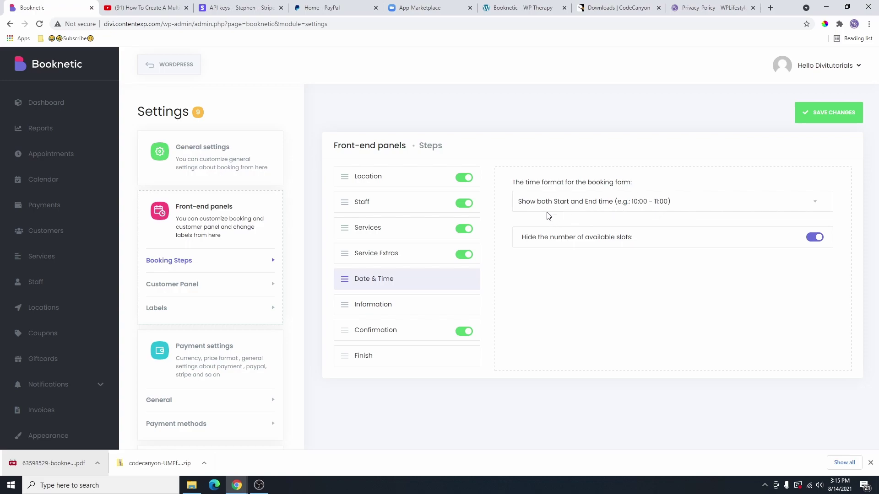
click(651, 206)
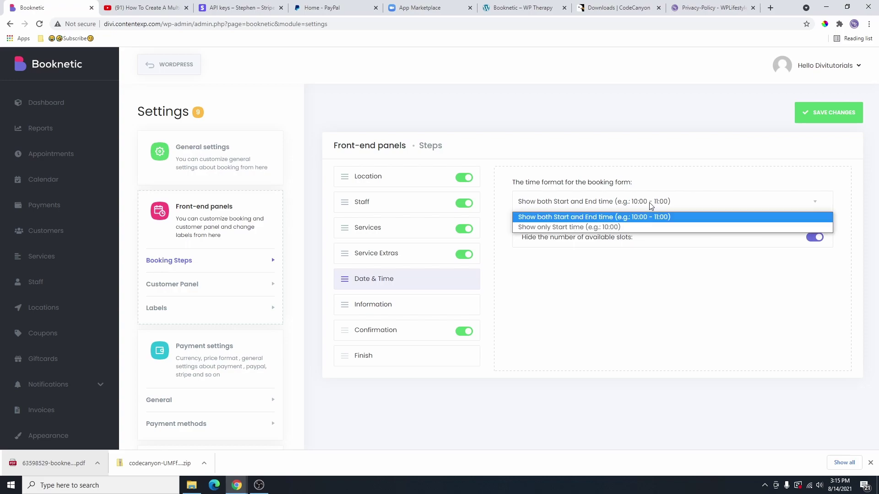
click(599, 228)
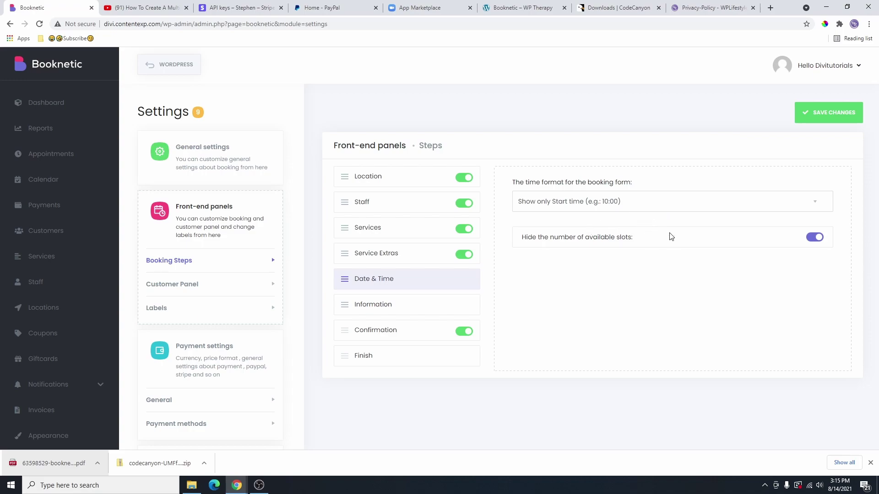
click(815, 242)
click(819, 246)
Step: In the Information step, make the phone number required, keeping separate first and last name inputs and the required email
click(420, 311)
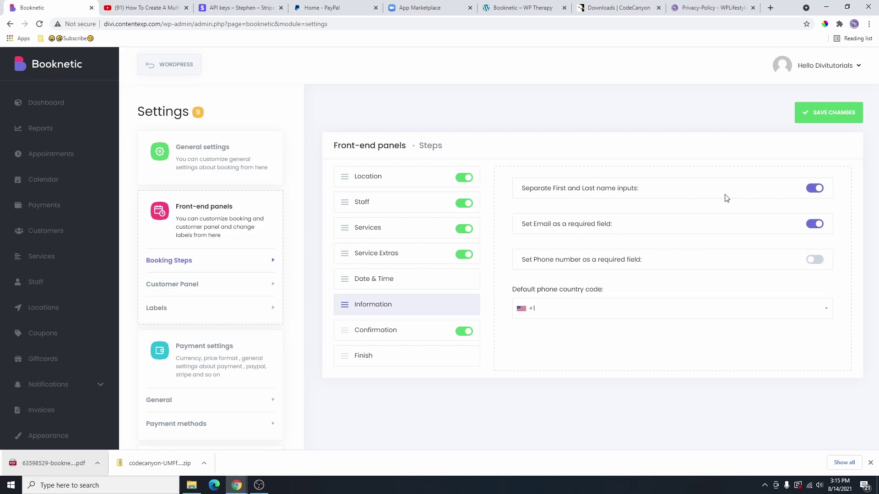
click(816, 194)
click(816, 194)
click(815, 226)
click(815, 225)
click(818, 264)
Step: Set the default phone country code to Canada +1 and save the changes
click(815, 311)
scroll(552, 366, down, 1)
scroll(551, 366, down, 8)
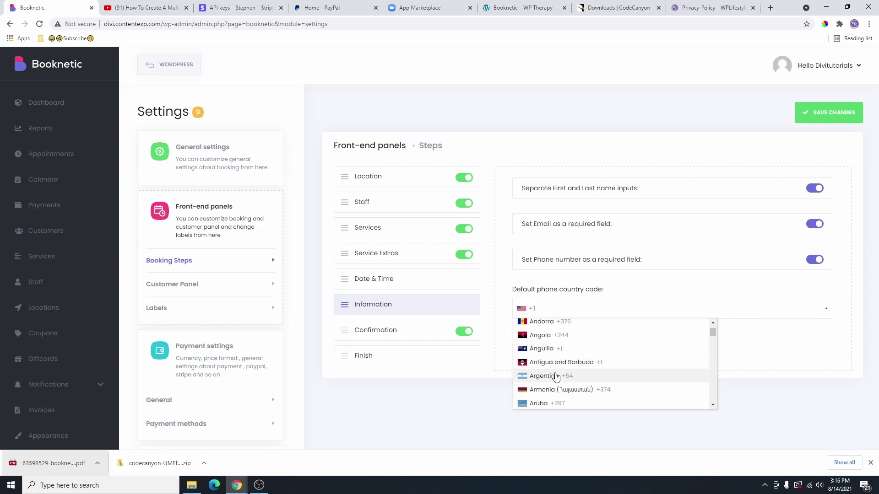
scroll(555, 376, down, 5)
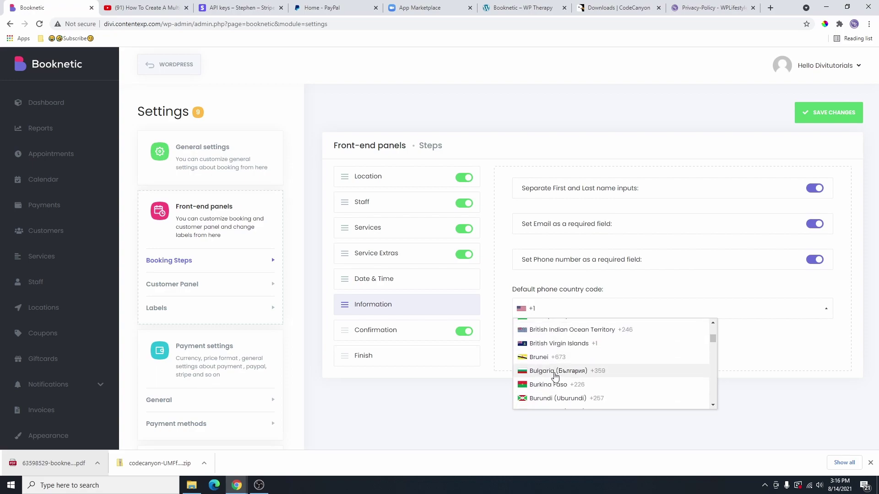
scroll(555, 377, up, 1)
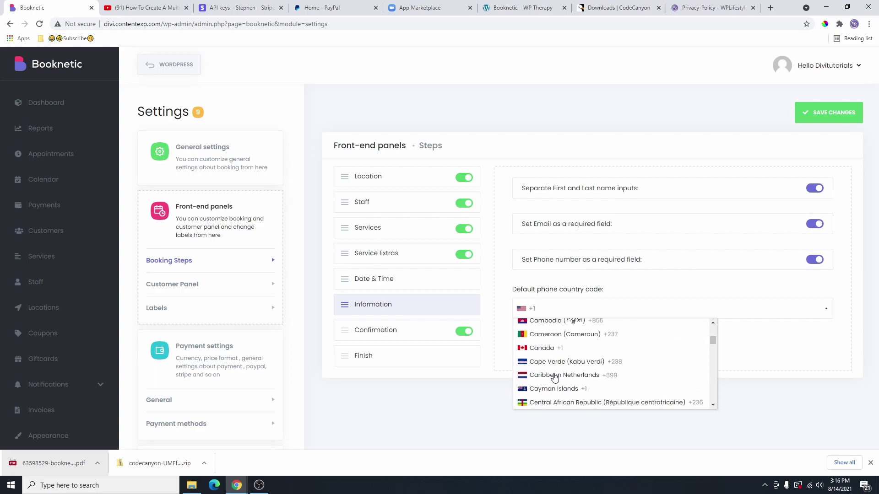
click(544, 350)
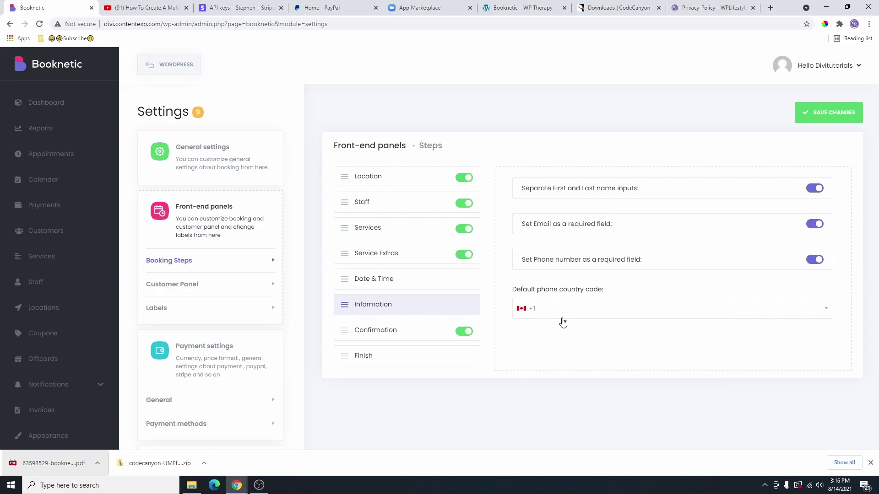
click(822, 116)
Step: Review the Confirmation step, try the Finish step's options hiding the "START NEW BOOKING" button and confirmation number, and save the changes
click(412, 331)
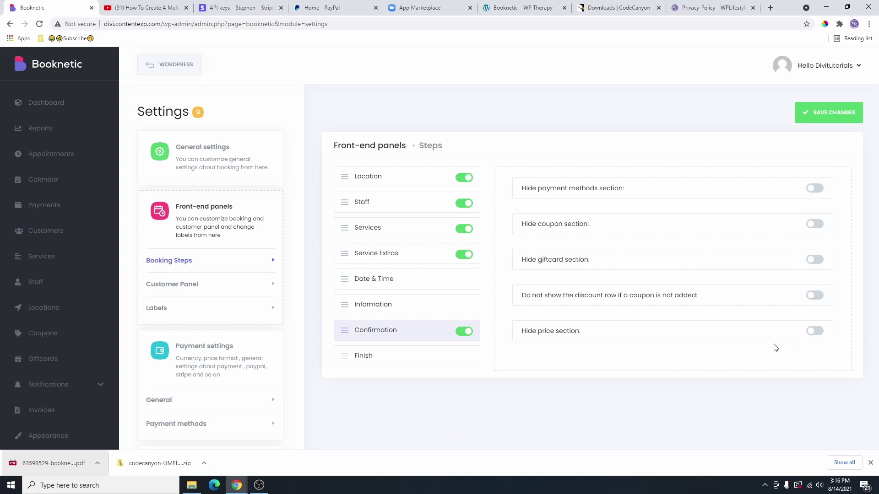
click(365, 358)
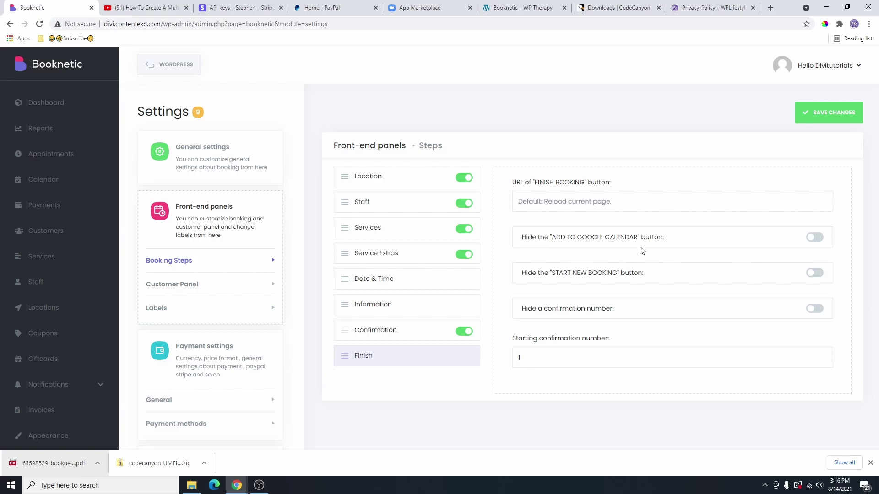
click(641, 275)
click(814, 274)
click(814, 310)
click(811, 312)
click(527, 361)
click(830, 117)
Step: Enable the Customer Panel with a 1d time restriction to change appointments, and save the changes
click(179, 287)
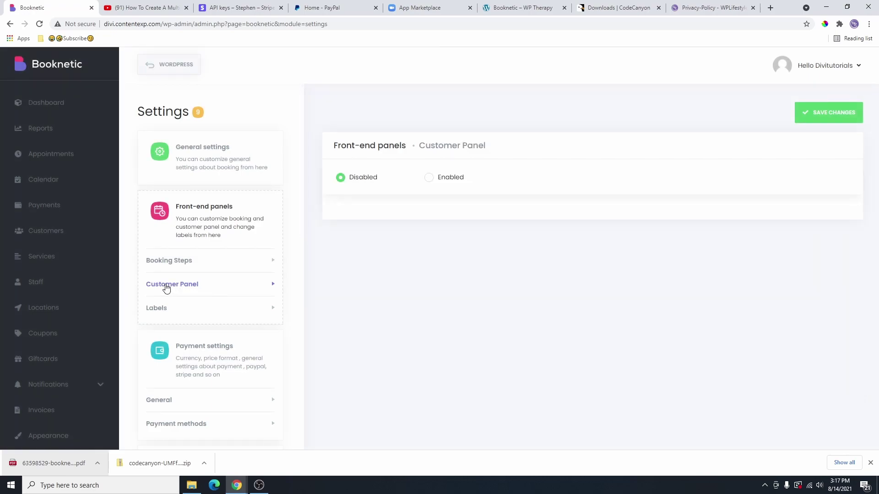
click(430, 178)
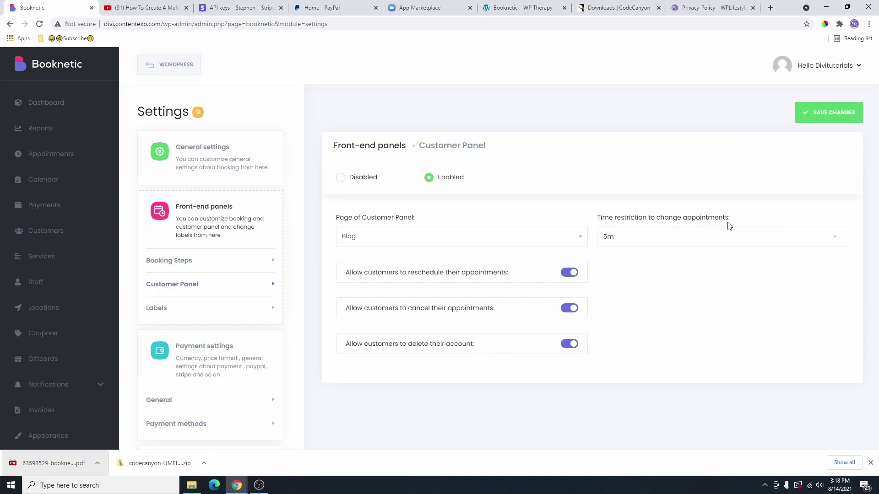
click(734, 236)
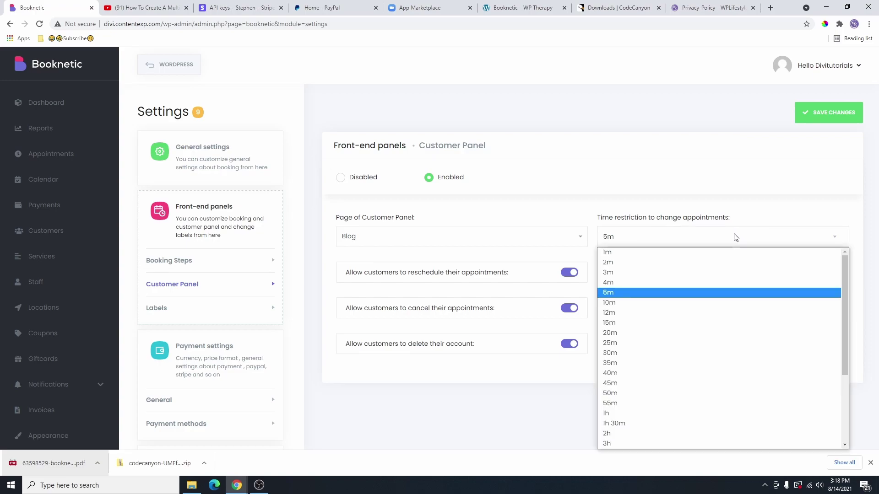
scroll(658, 361, down, 3)
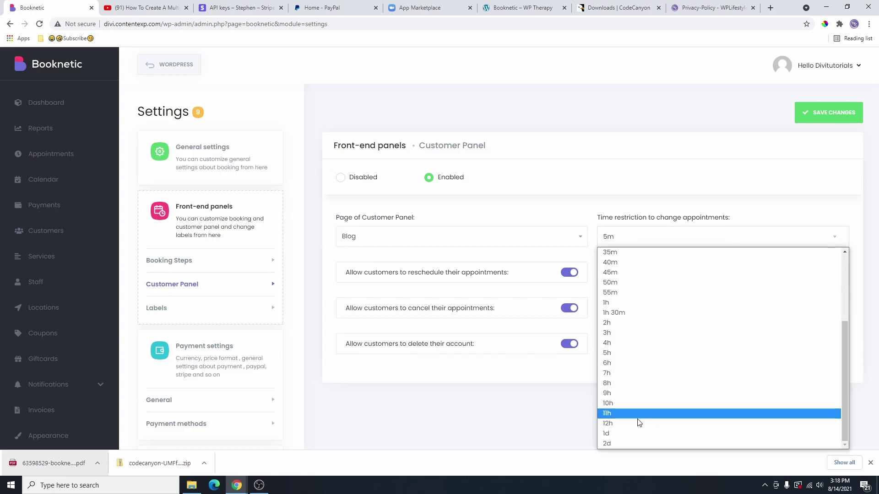
click(635, 434)
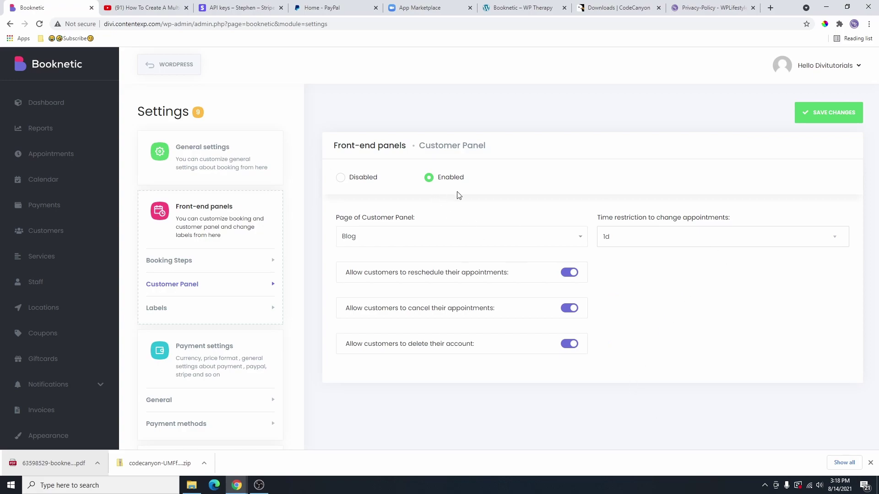
click(818, 120)
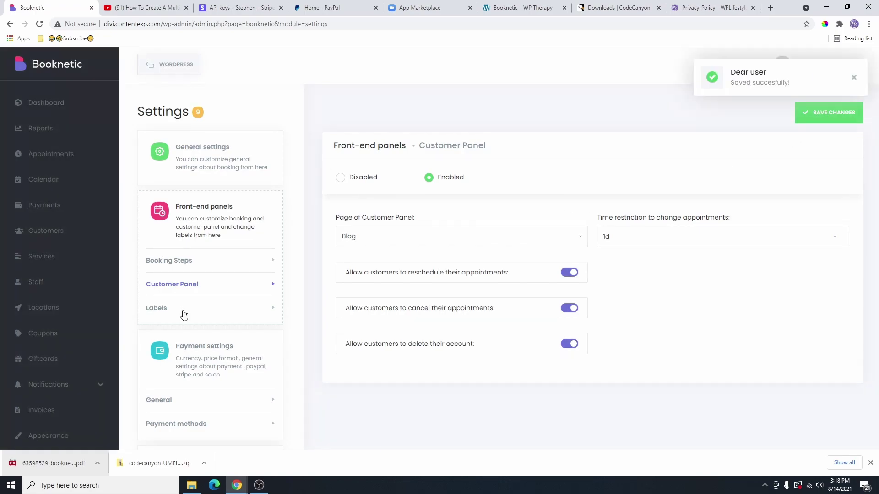
Step: Open the front-end Labels settings and try editing the Location step's label
click(196, 311)
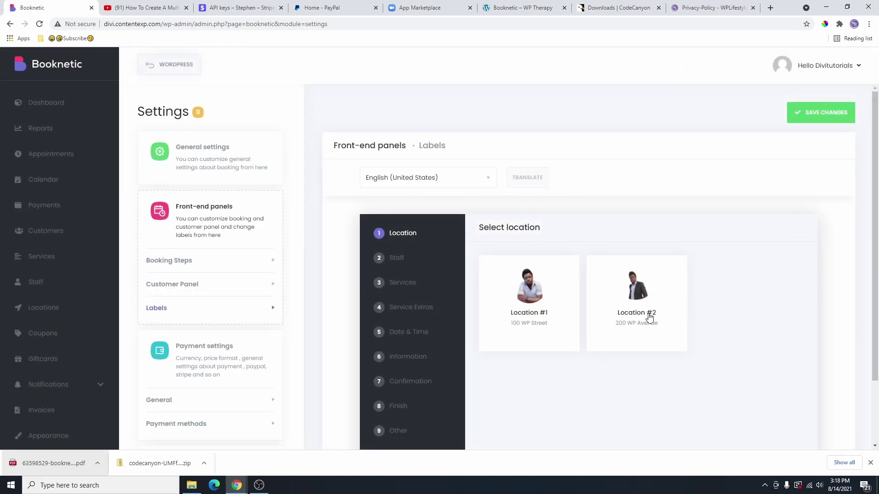
click(427, 234)
click(401, 234)
click(425, 234)
Step: Rename the Staff booking step's label as "Our Staffs"
click(415, 259)
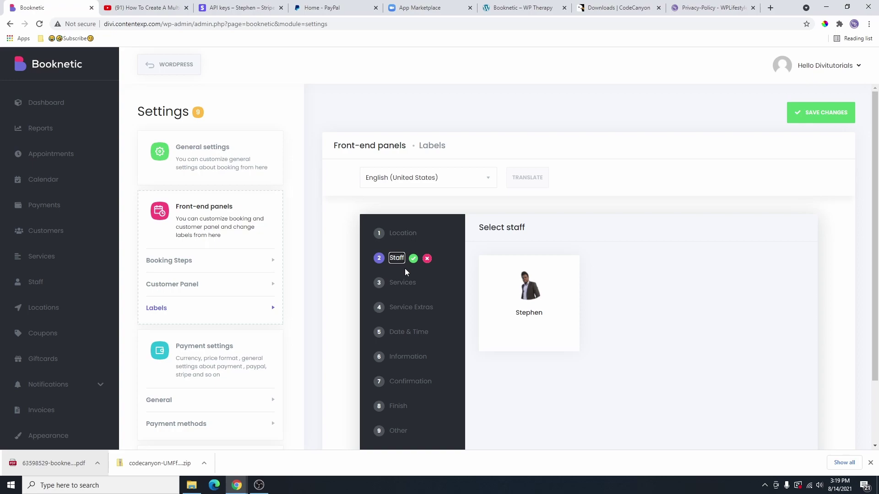
key(ctrl+a)
text(Our Staffs)
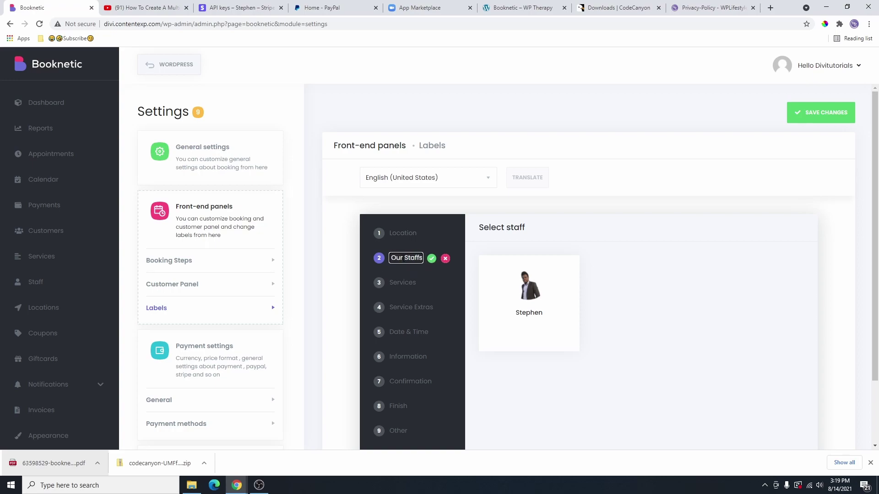
click(432, 258)
Step: Try editing the Services, "Have any questions?" and "NEXT STEP" labels, leaving their text as it is
click(422, 285)
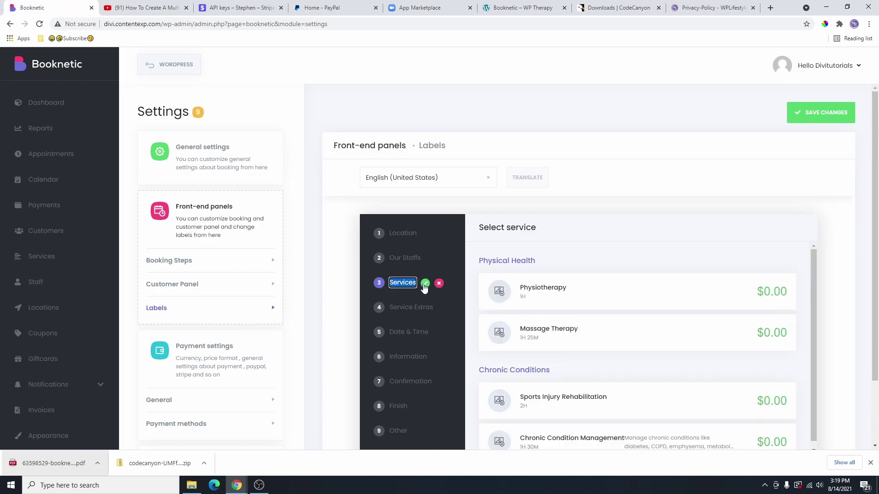
click(425, 283)
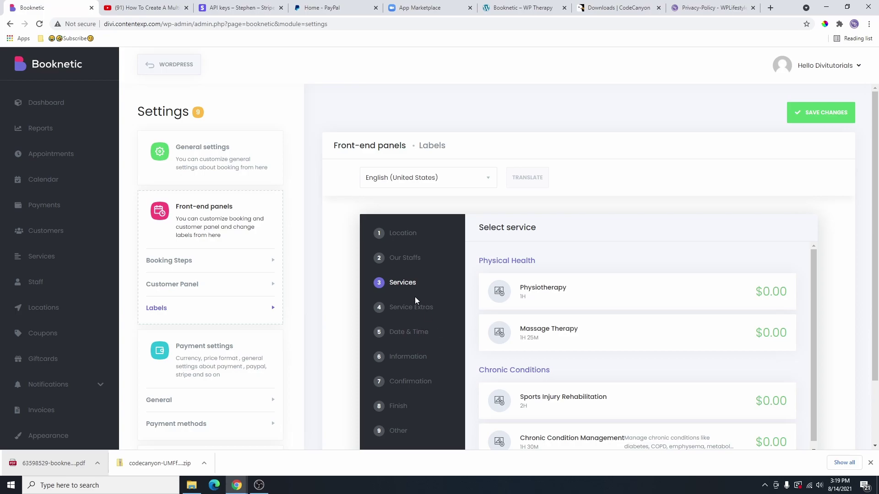
scroll(423, 315, down, 2)
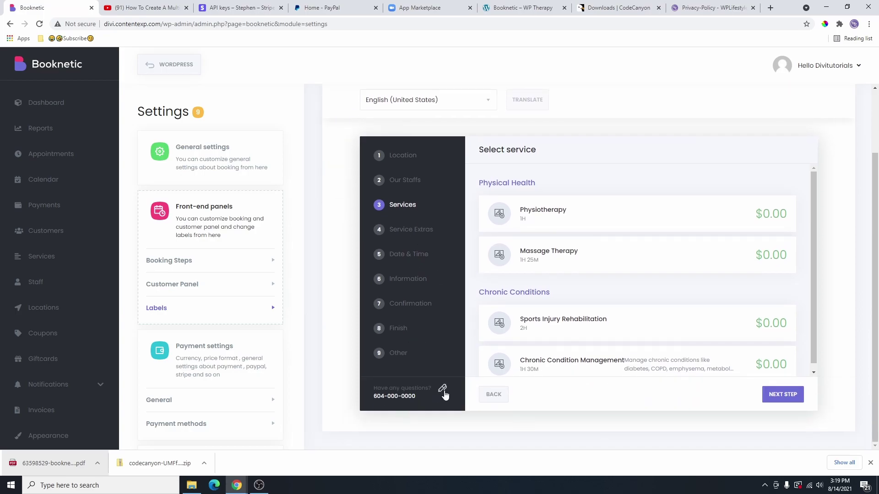
click(443, 388)
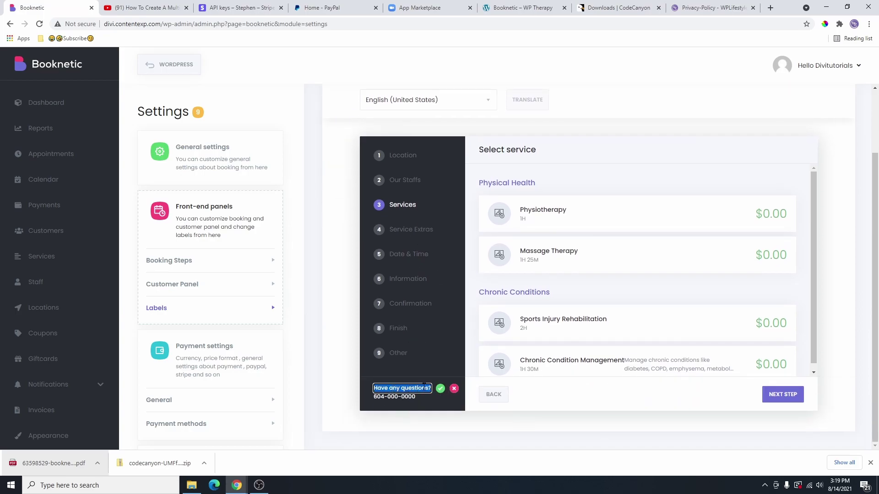
click(441, 388)
scroll(526, 233, down, 1)
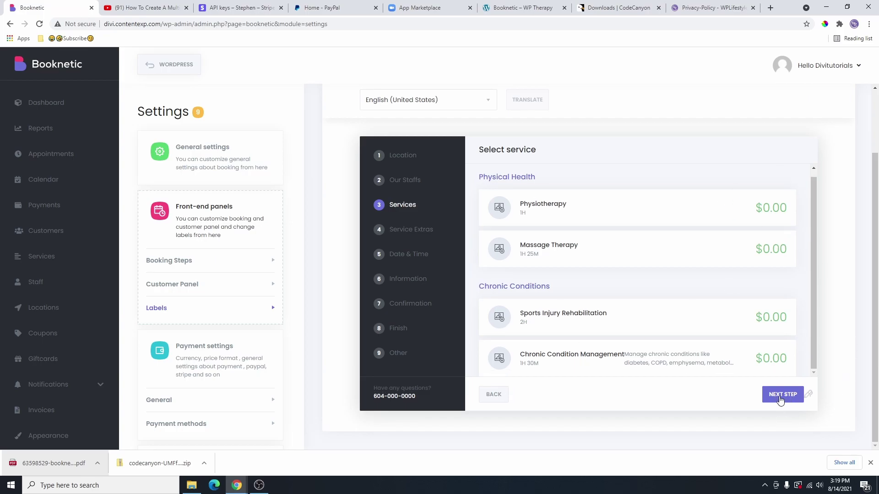
click(808, 394)
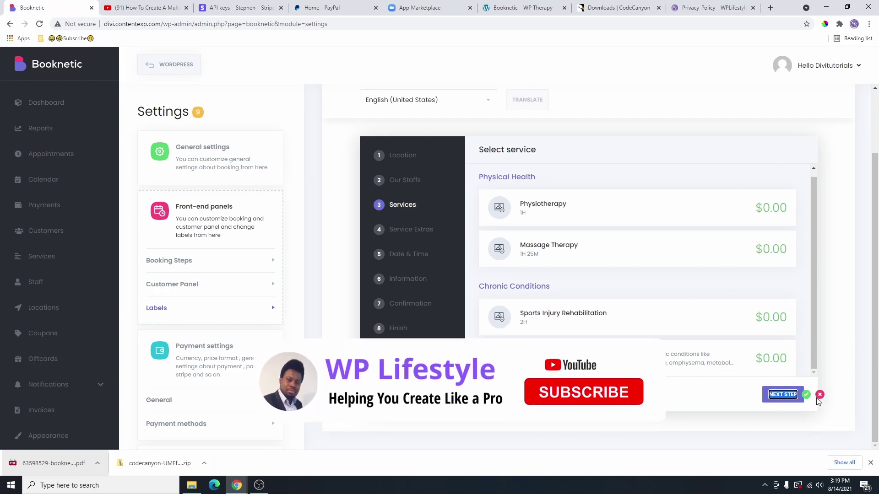
click(818, 395)
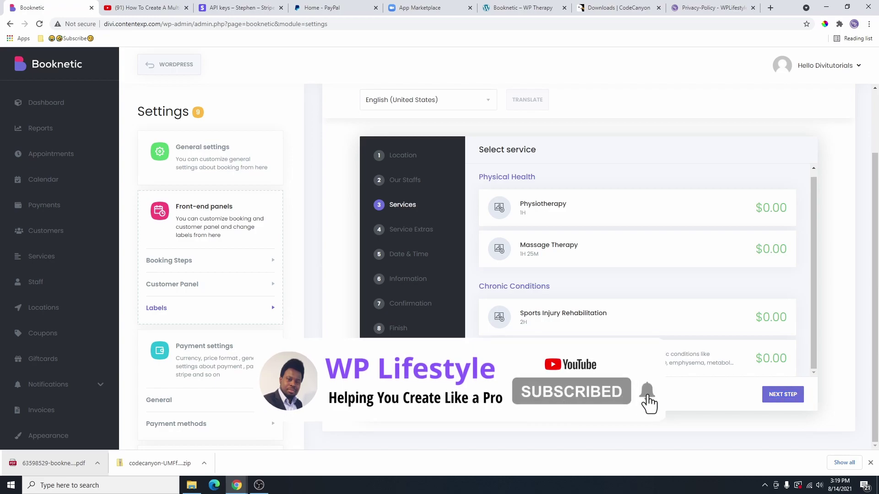
Step: Change the booking form's "BACK" button label to "GO BACK"
click(509, 395)
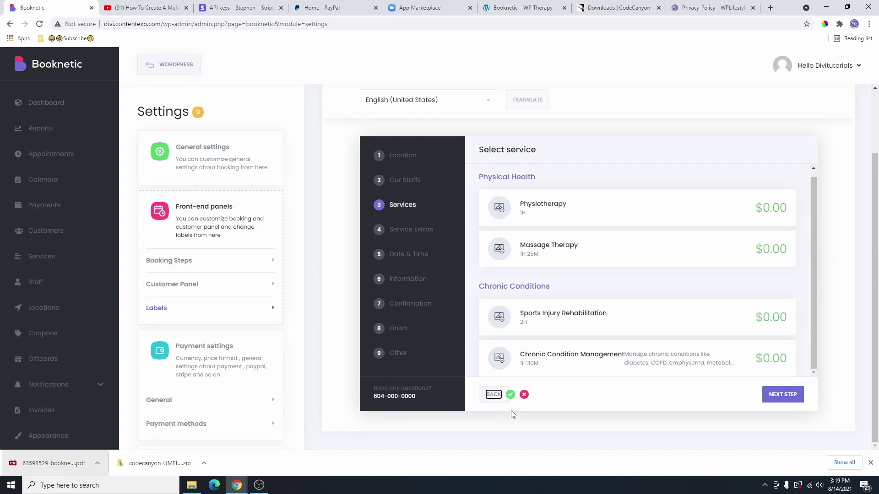
text(GO BACK)
click(522, 395)
scroll(544, 232, up, 1)
mouse_move(534, 152)
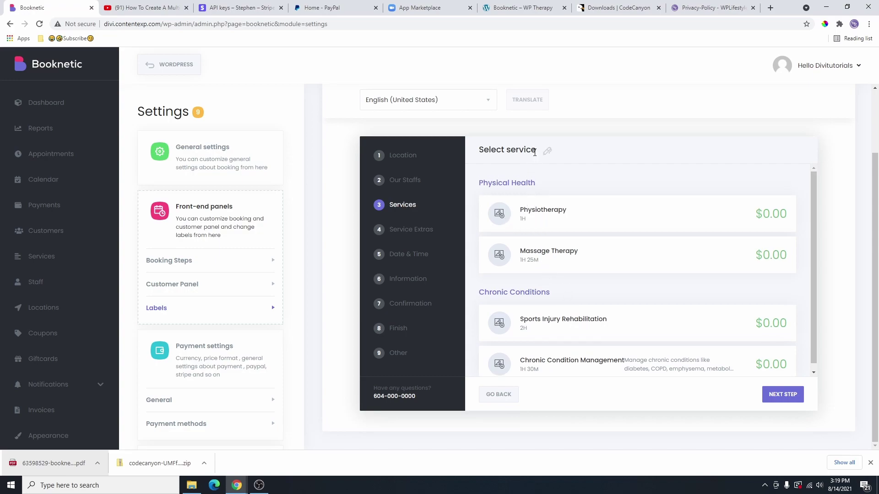
Step: Rename the service selection heading as "Select a service" and save the front-end label changes
scroll(732, 193, up, 2)
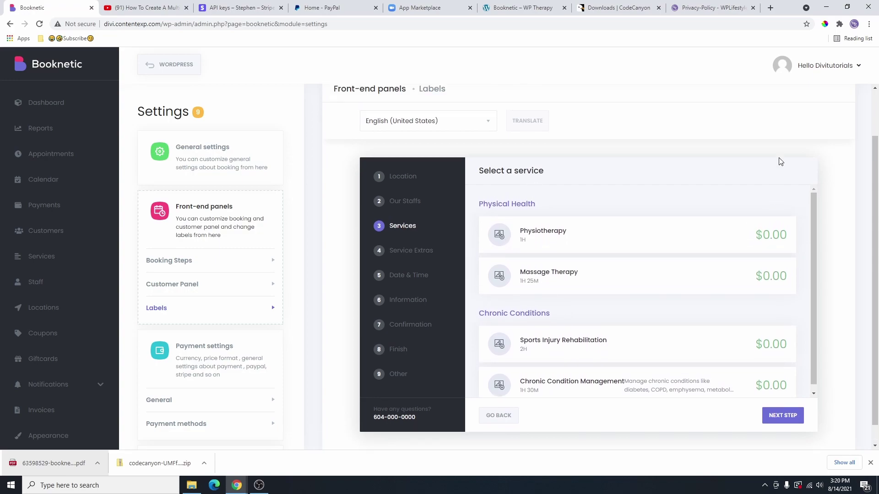
click(825, 118)
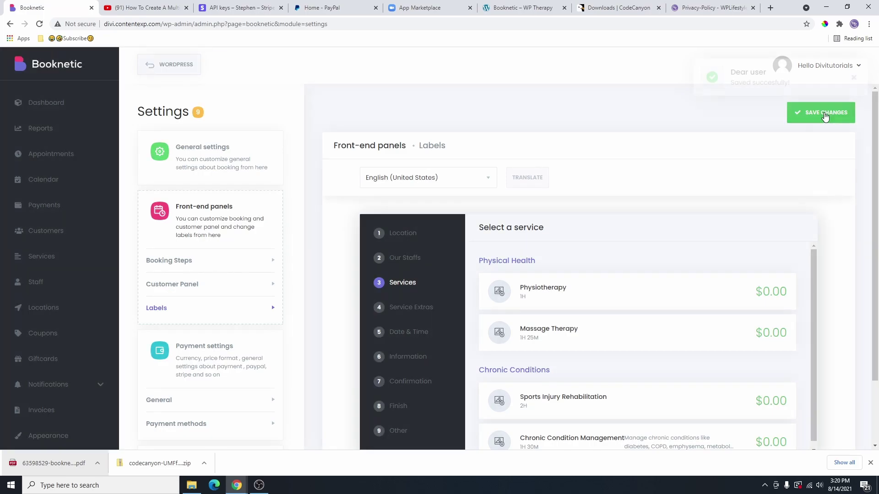
Step: Open the general payment settings and set the currency to Canadian Dollar
scroll(243, 304, down, 1)
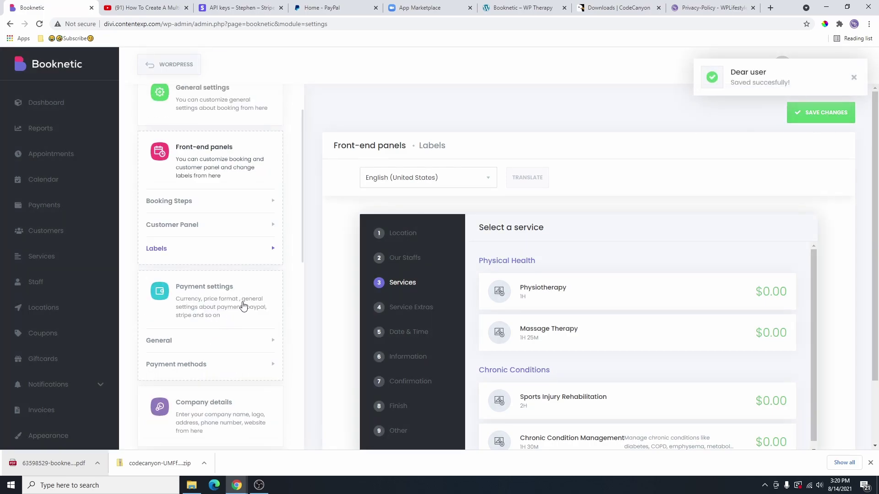
click(202, 302)
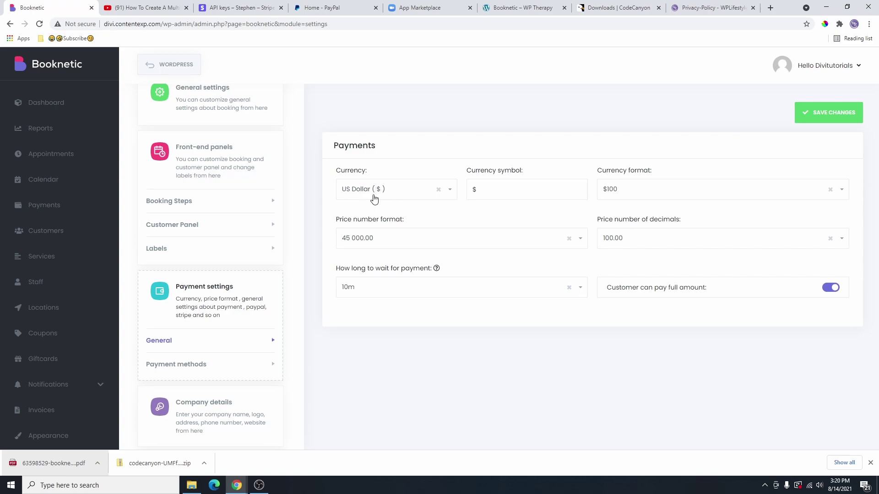
click(448, 194)
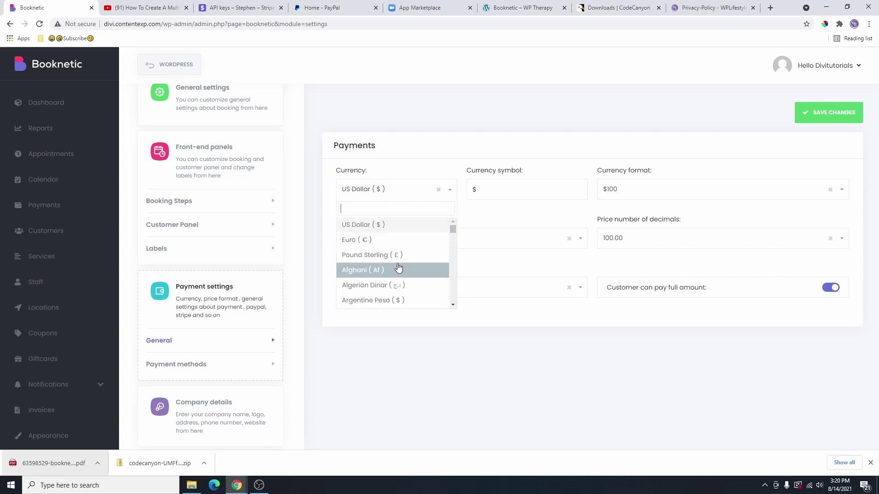
scroll(392, 273, down, 3)
scroll(384, 247, up, 3)
scroll(376, 221, up, 1)
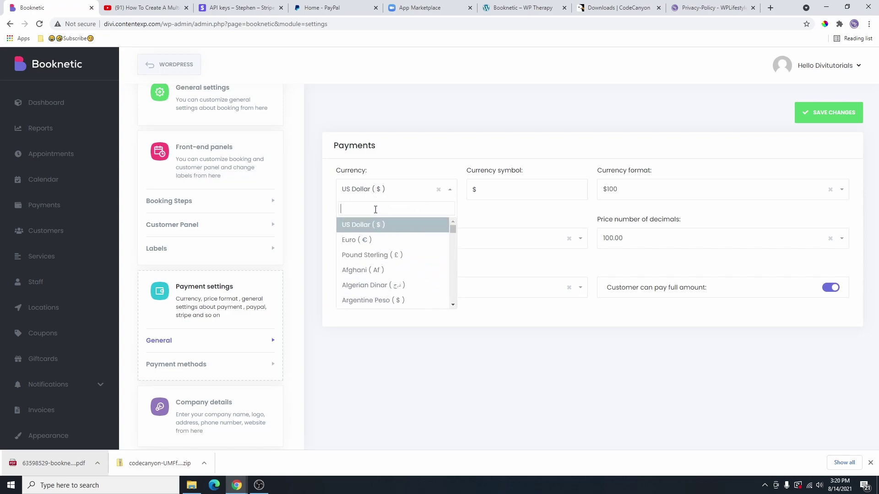
text(cana)
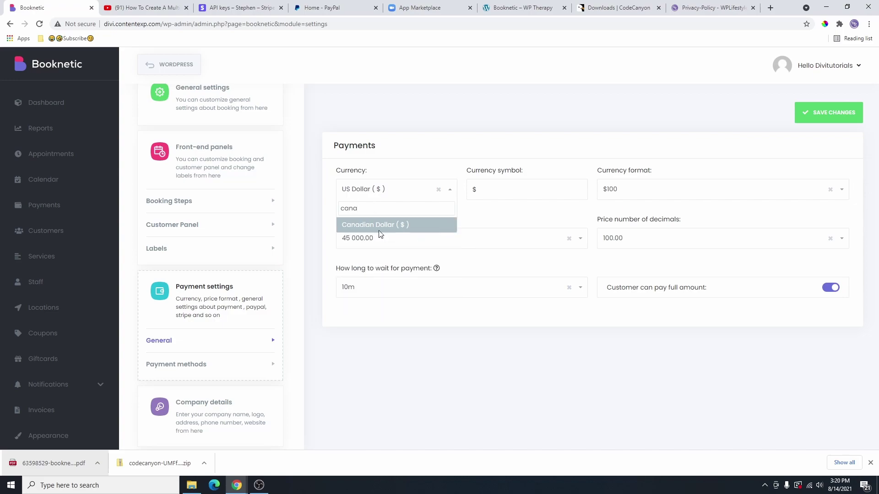
click(401, 226)
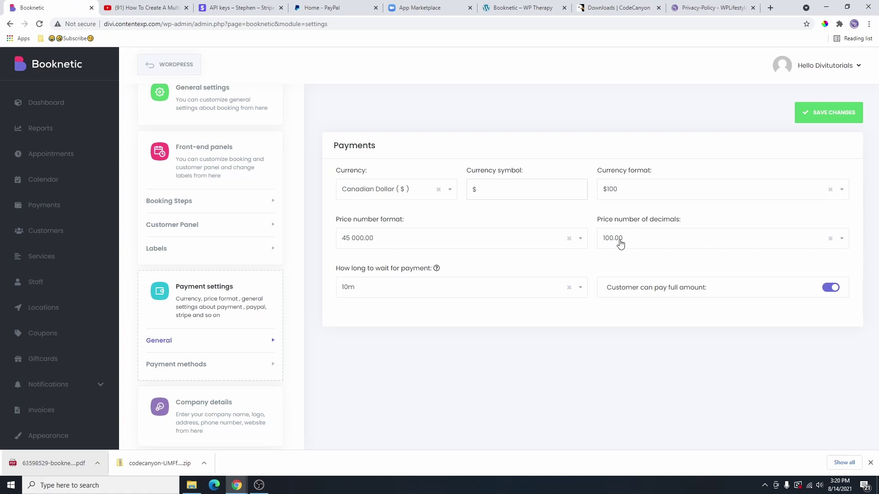
Step: Keep the option for customers to pay the full amount enabled and save the general payment settings
mouse_move(437, 268)
click(831, 287)
click(822, 114)
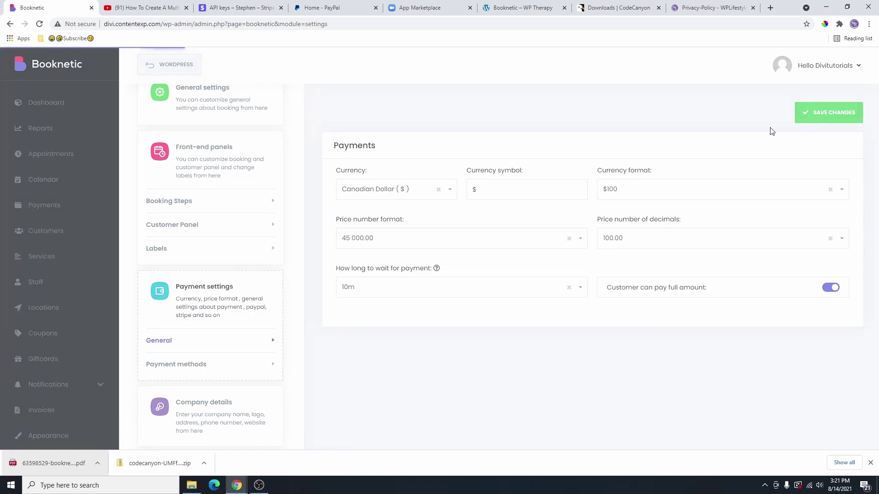
Step: Open the payment methods settings and disable Local payment
scroll(296, 269, down, 1)
click(196, 300)
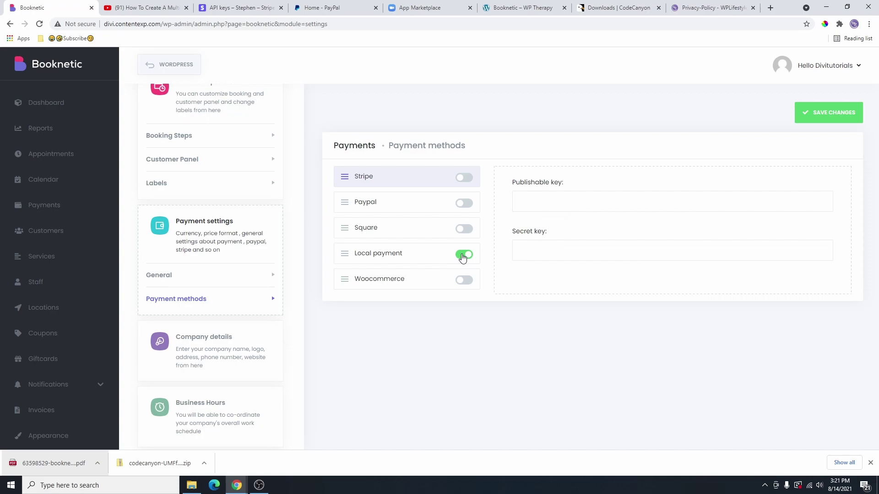
click(463, 259)
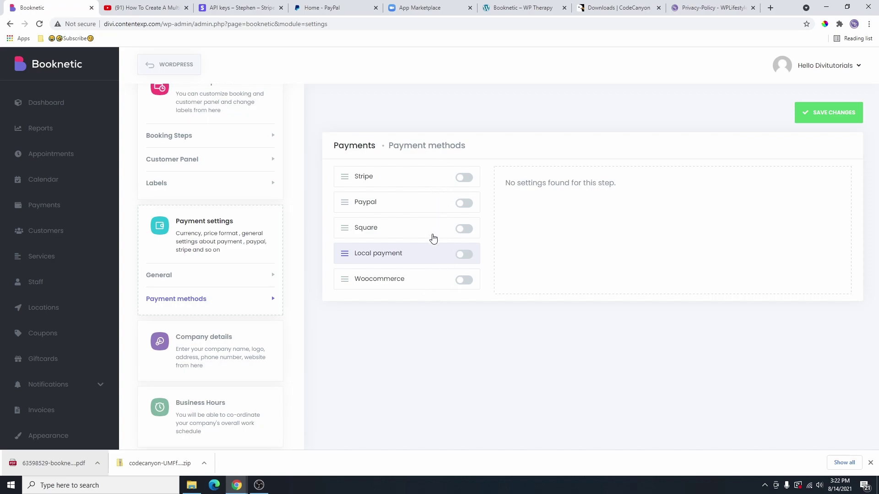
Step: Try enabling the Square and Woocommerce payment methods to view their settings
click(468, 229)
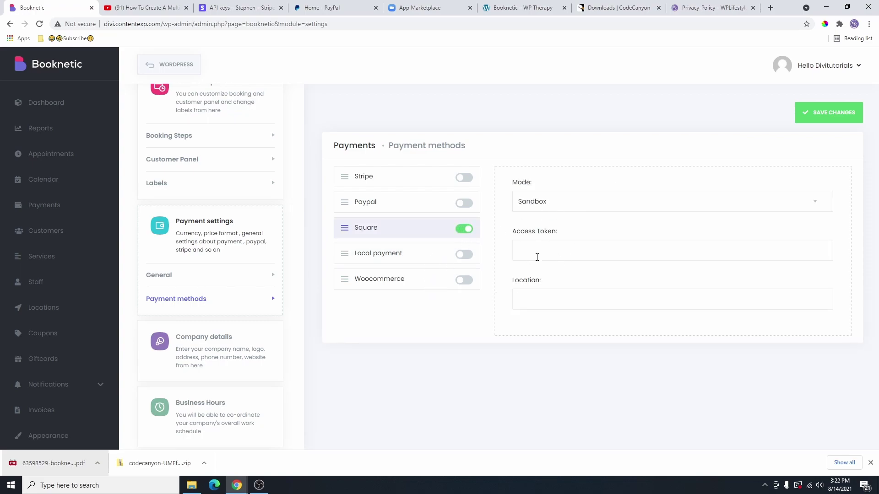
click(466, 230)
click(465, 281)
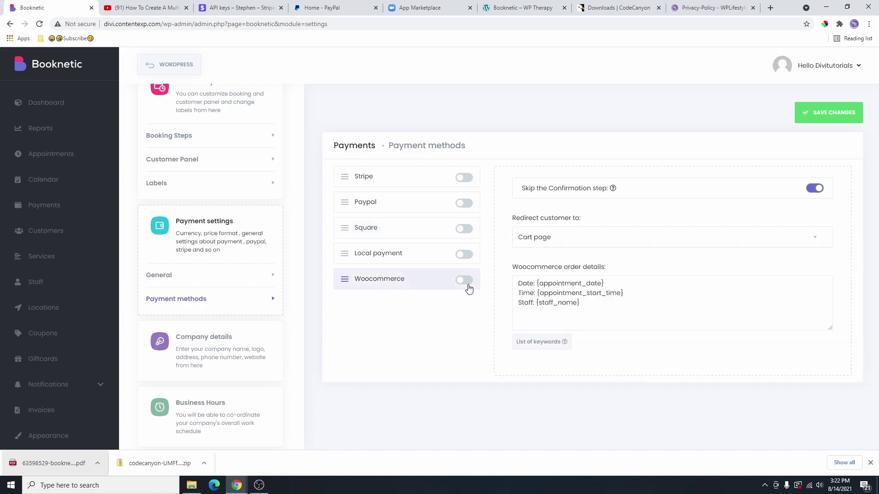
click(465, 280)
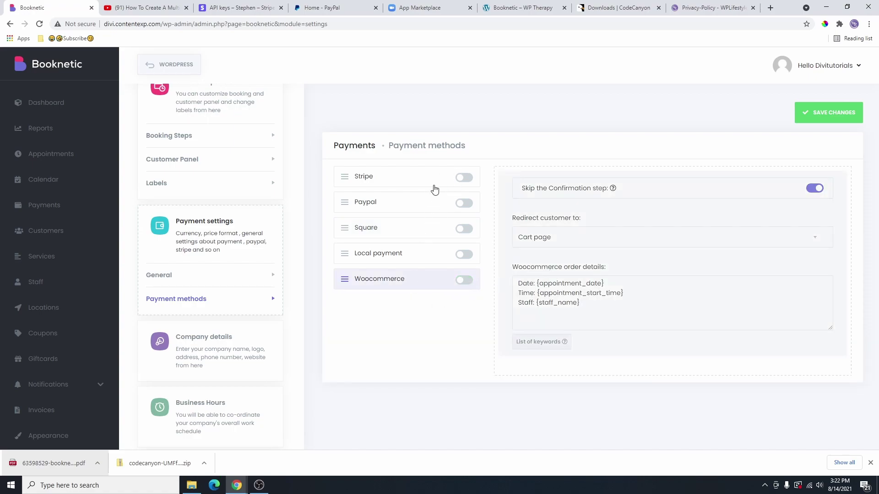
Step: Enable the Stripe and Paypal payment methods and display Stripe's key settings
click(467, 179)
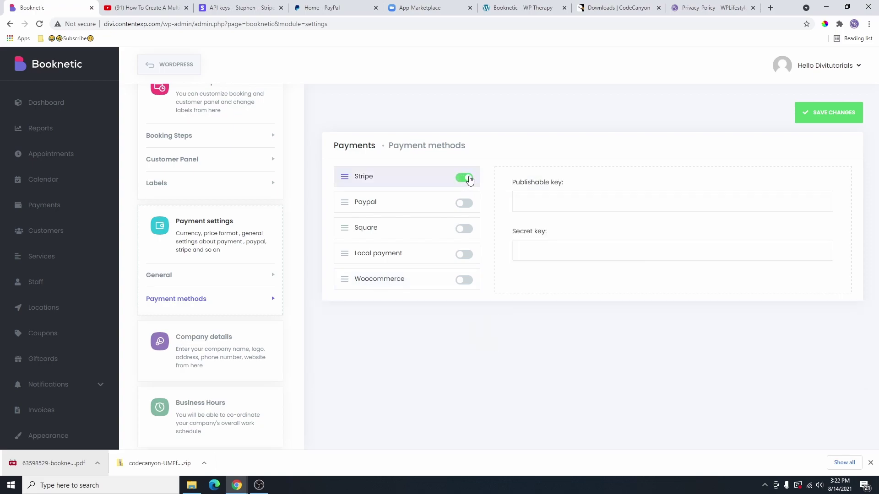
click(464, 207)
click(442, 180)
Step: Switch to the Stripe dashboard, turn off test data and examine the live API keys in the developer area
click(242, 7)
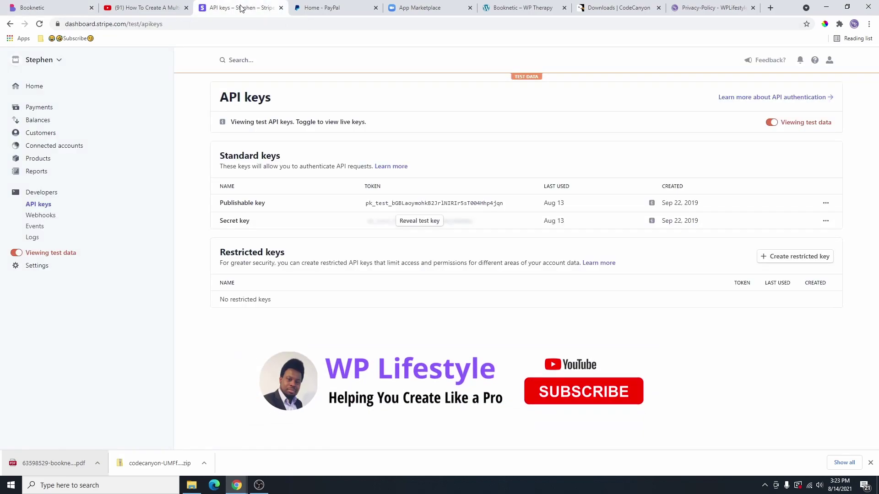
click(36, 91)
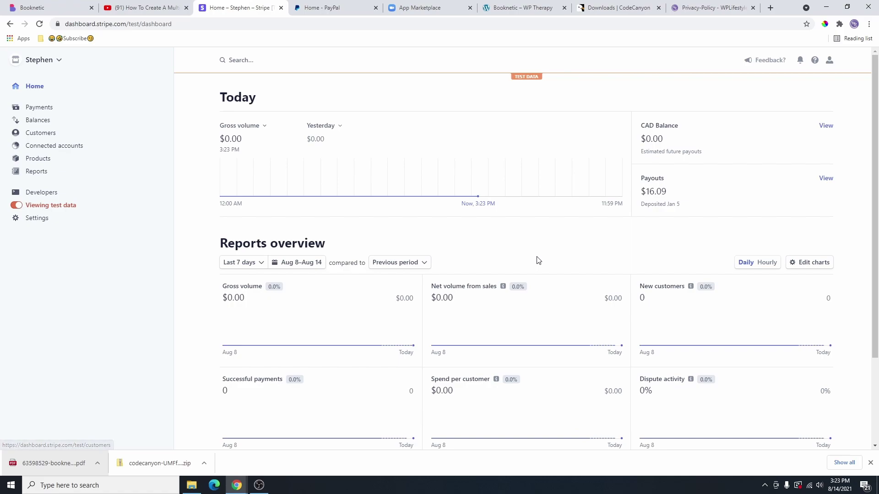
click(16, 206)
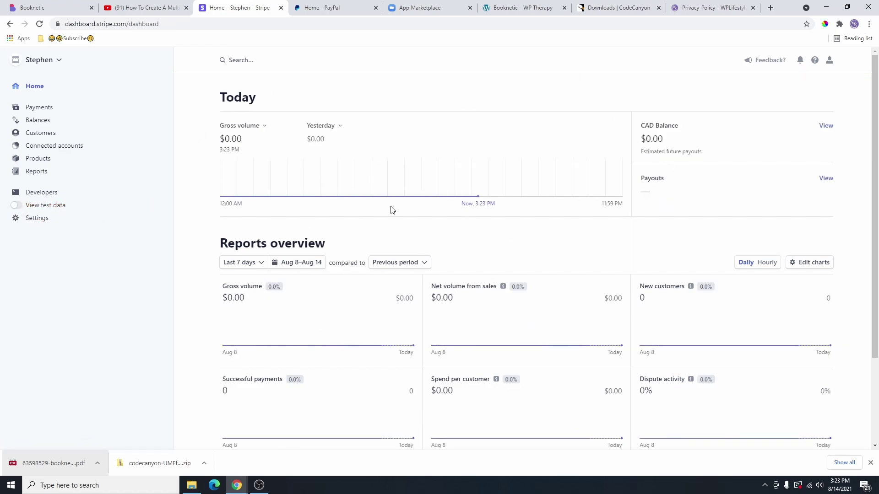
scroll(650, 275, down, 2)
scroll(649, 275, up, 2)
click(45, 196)
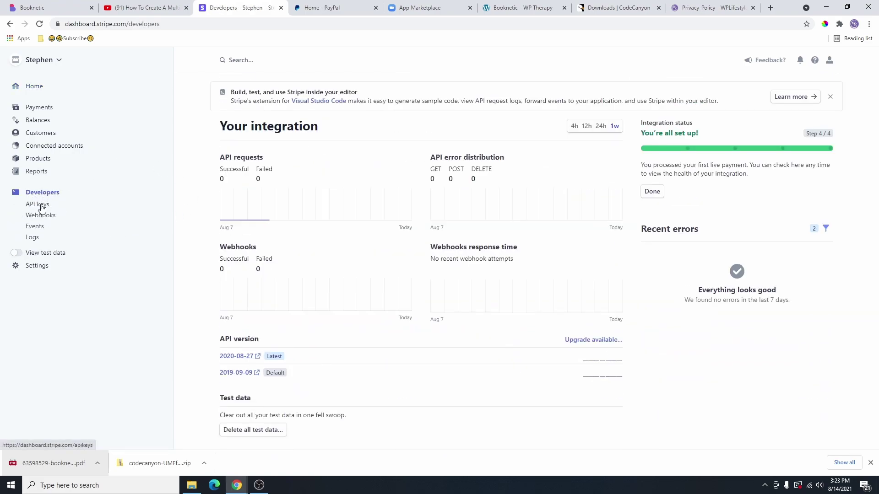
click(39, 206)
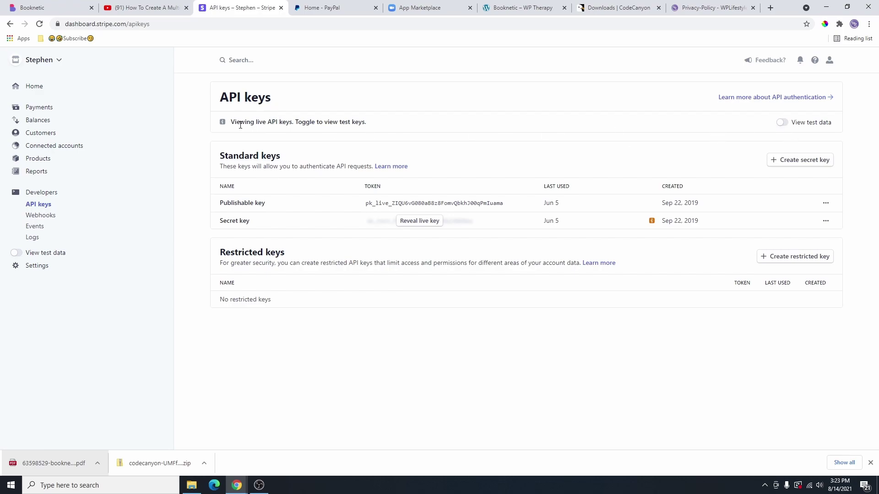
drag(230, 122, 270, 124)
drag(272, 124, 305, 125)
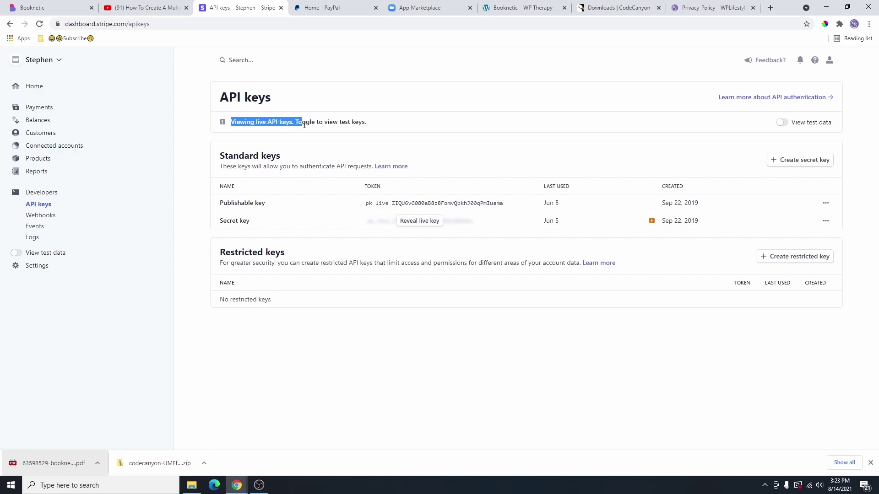
click(435, 131)
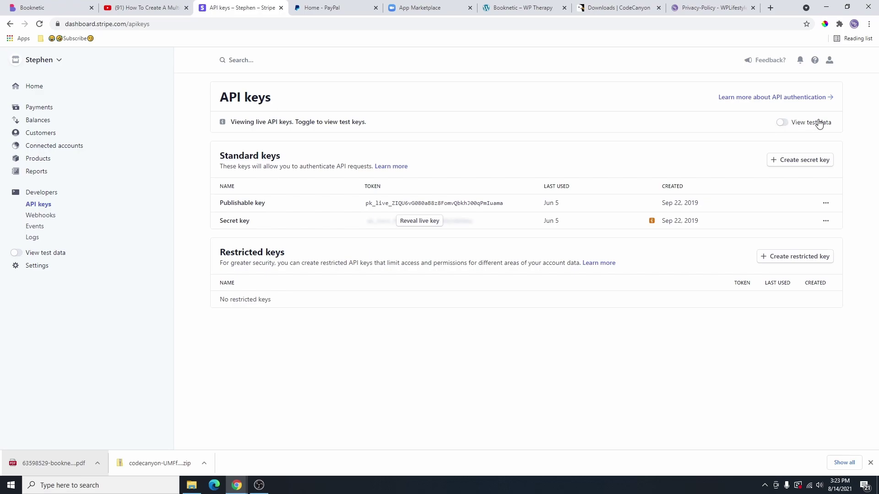
Step: Turn on Stripe's test data and copy the test publishable key into Booknetic's Stripe Publishable key field
click(16, 253)
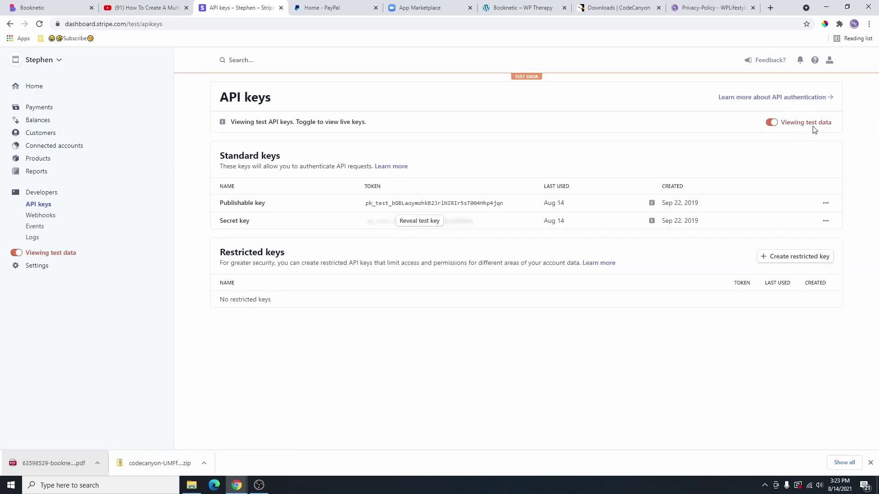
drag(294, 122, 231, 121)
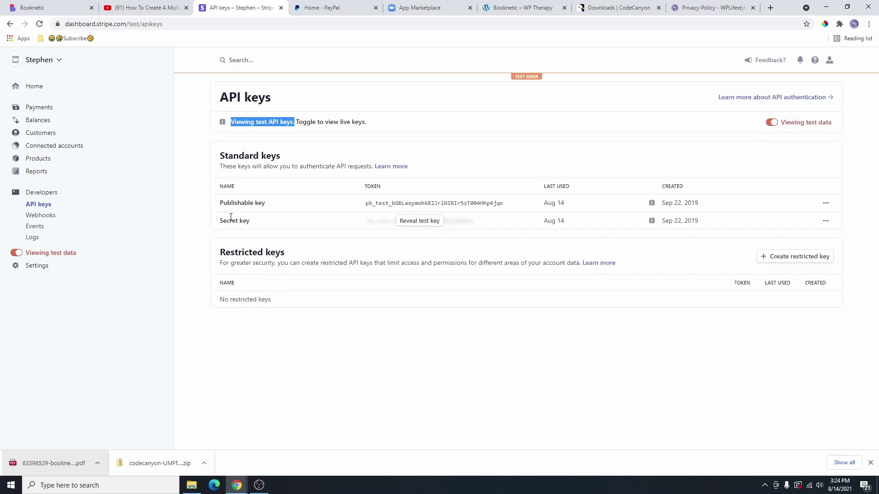
click(439, 207)
click(50, 6)
right_click(542, 204)
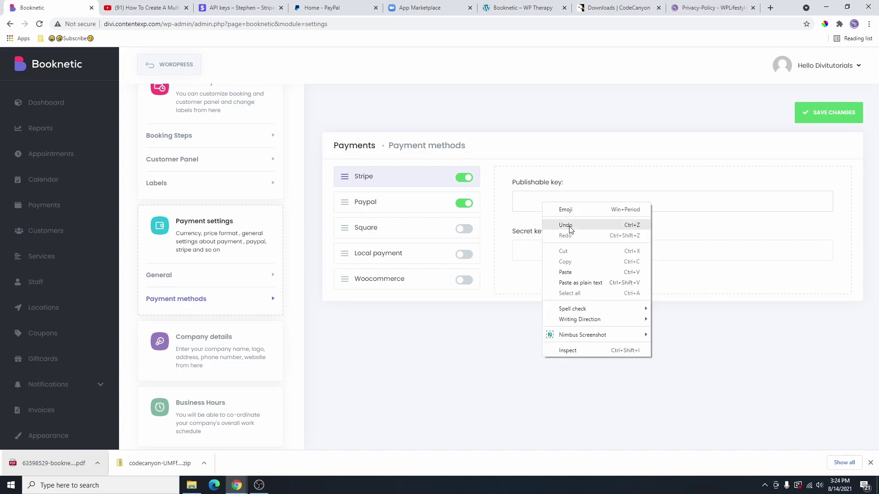
click(566, 274)
Step: Reveal and copy Stripe's test secret key, paste it into Booknetic's Secret key field and save the payment methods
click(238, 7)
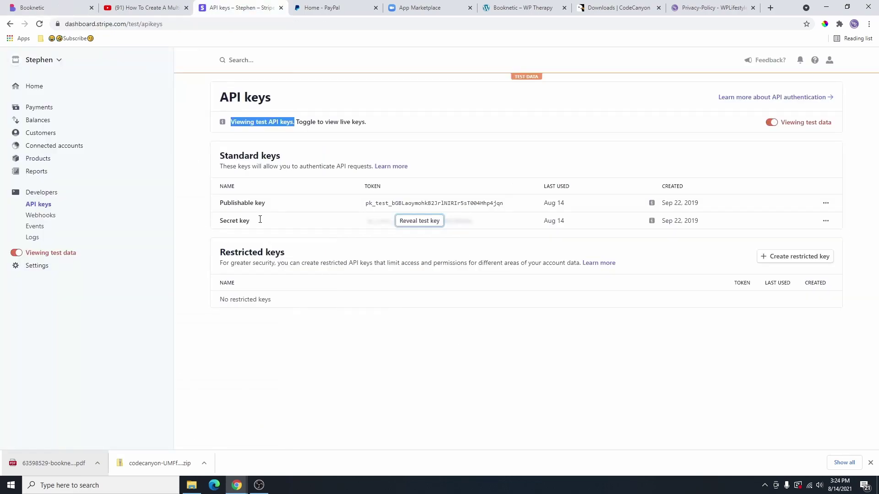
click(420, 221)
click(424, 222)
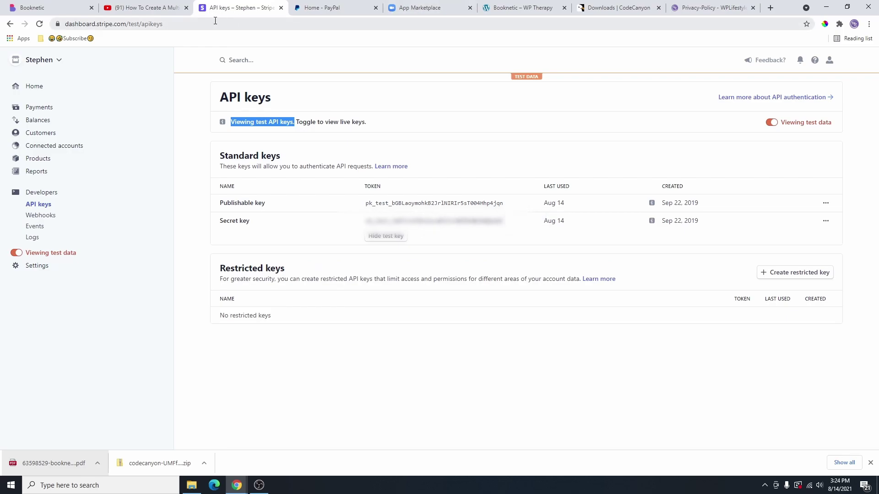
click(65, 12)
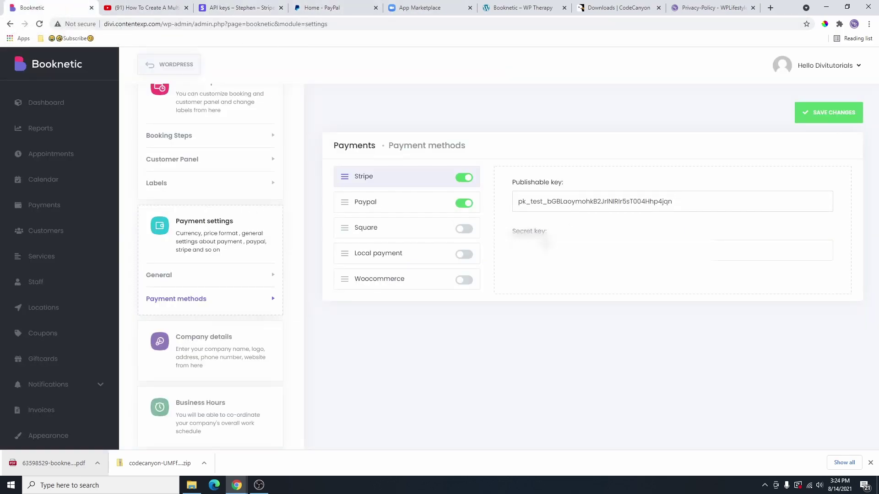
right_click(549, 250)
click(581, 317)
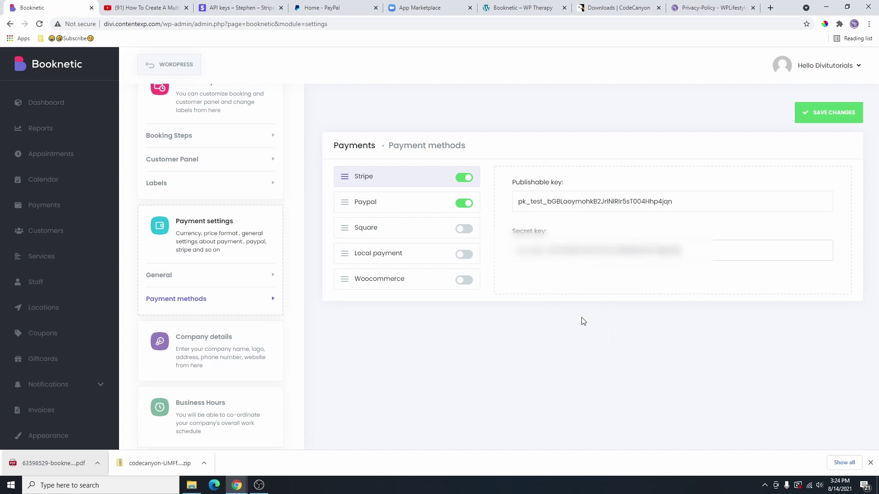
click(834, 115)
Step: Open the Paypal payment method's settings and set its mode to Sandbox after trying Live
click(397, 206)
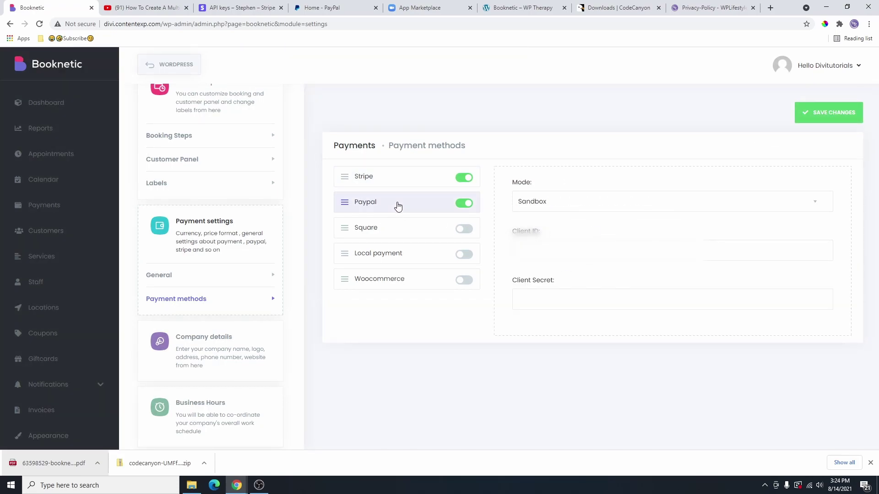
click(574, 207)
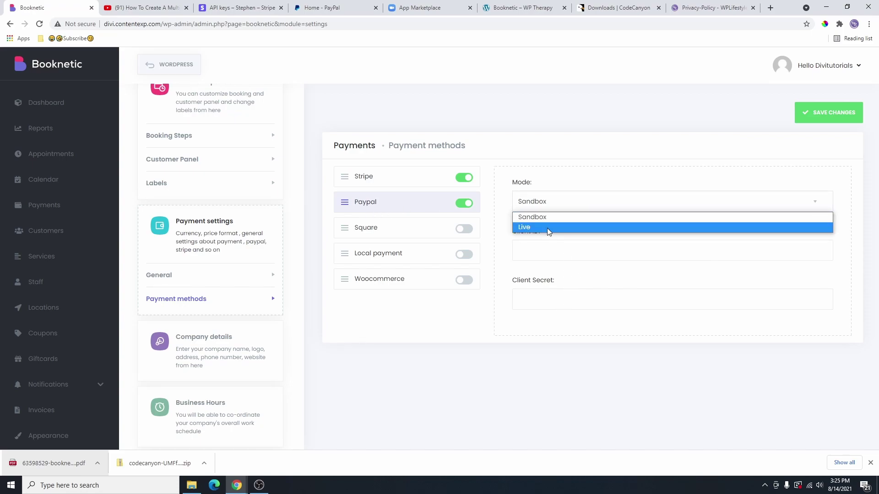
click(555, 217)
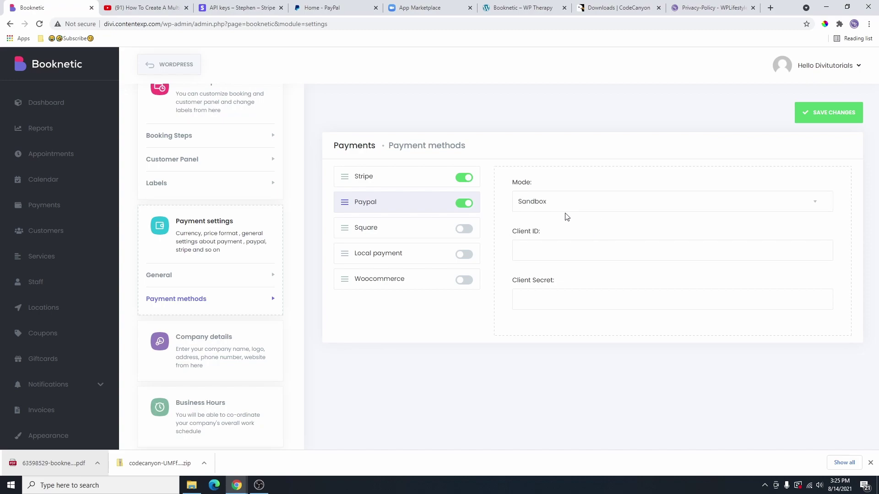
click(562, 206)
click(560, 228)
click(563, 206)
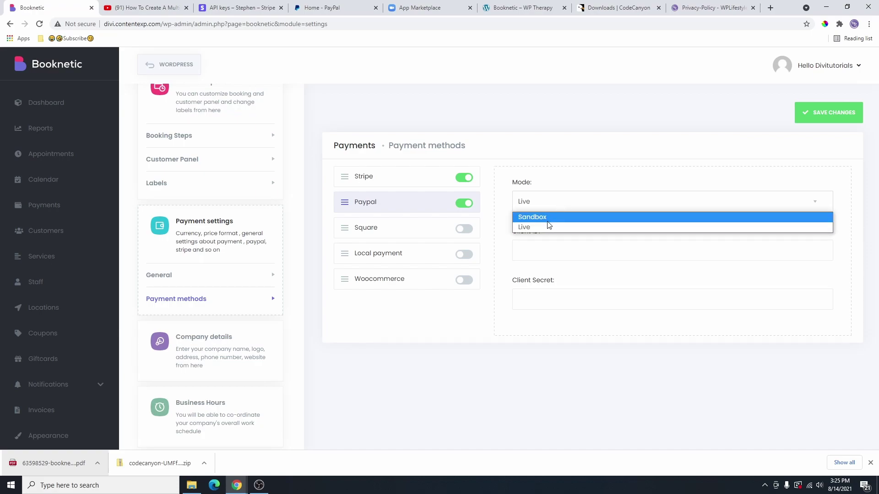
click(550, 217)
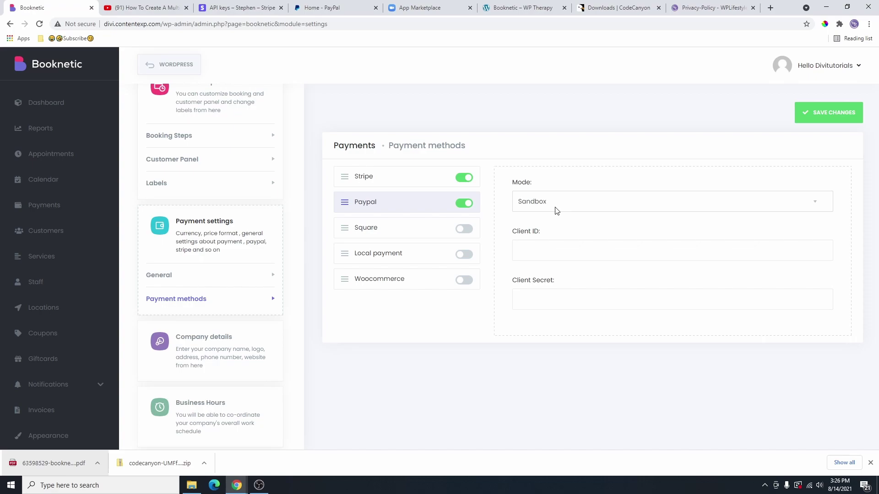
Step: Switch to the PayPal site and open My Apps & Credentials in its developer dashboard
click(332, 10)
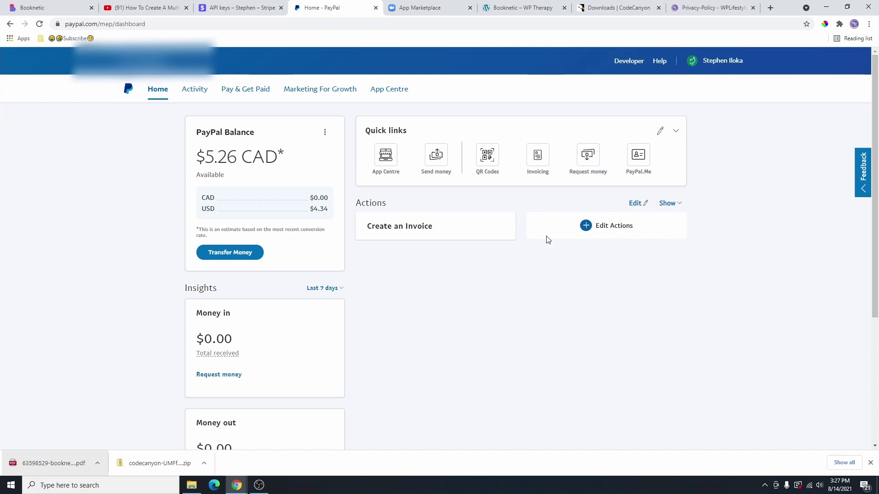
click(629, 61)
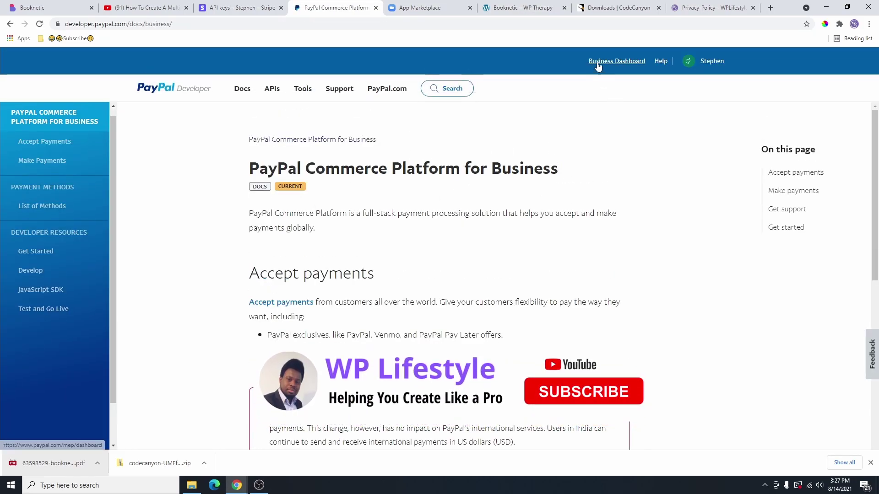
mouse_move(720, 62)
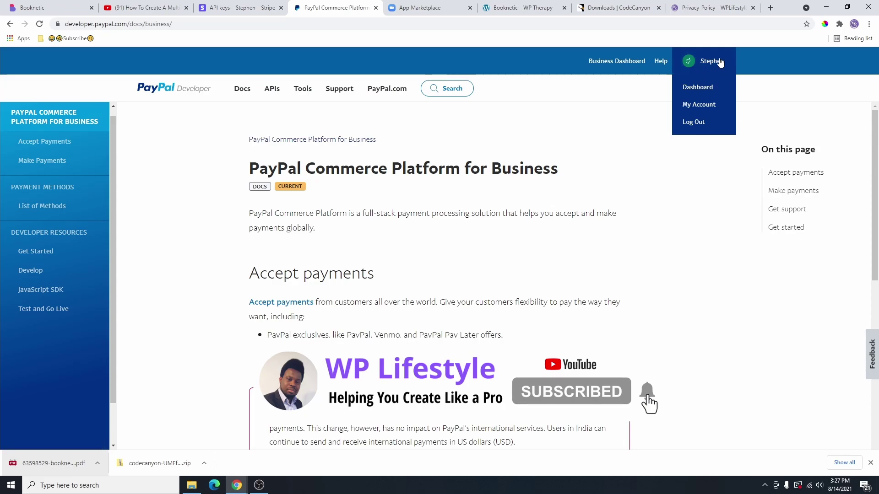
click(697, 88)
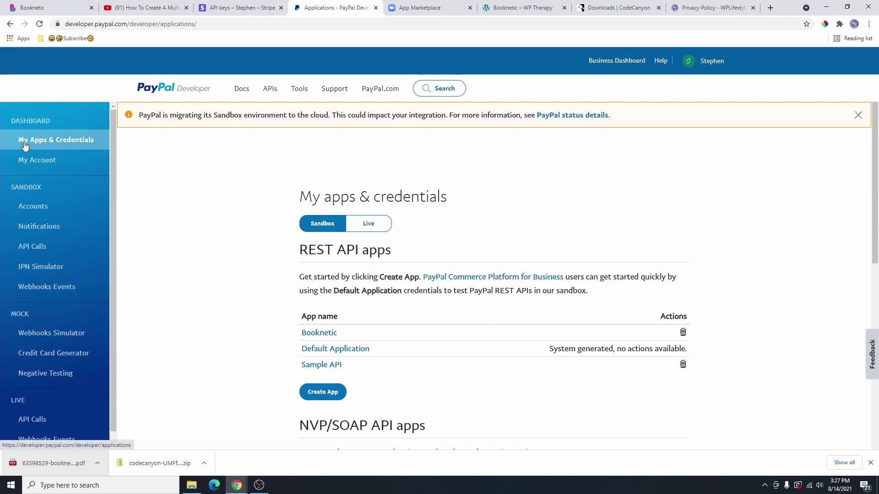
click(71, 141)
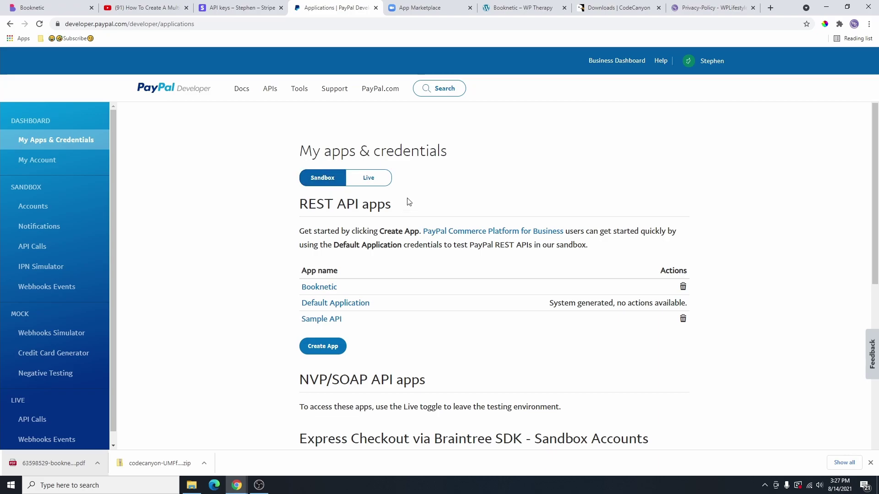
Step: View the Live REST API apps and return to the Sandbox apps
click(368, 180)
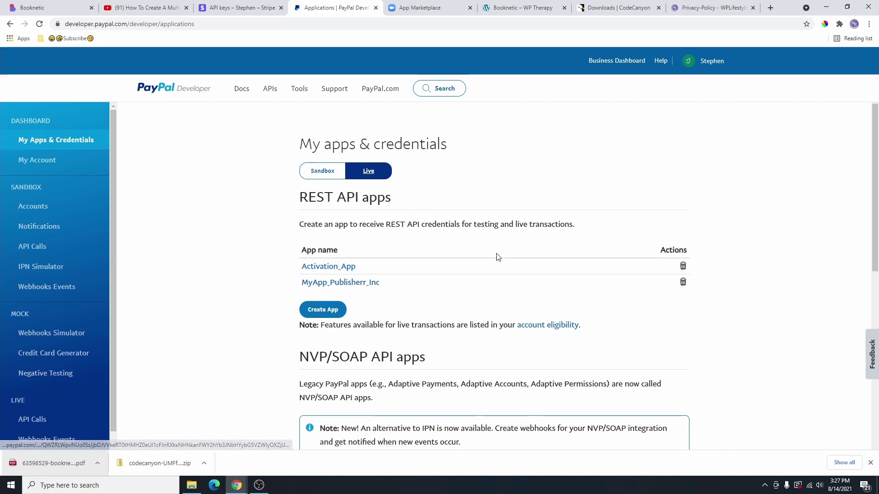
scroll(366, 265, down, 1)
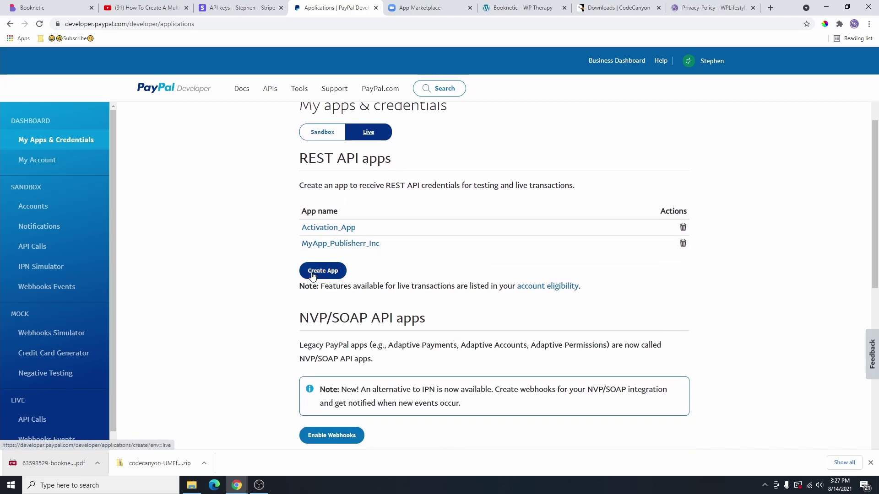
scroll(348, 221, up, 2)
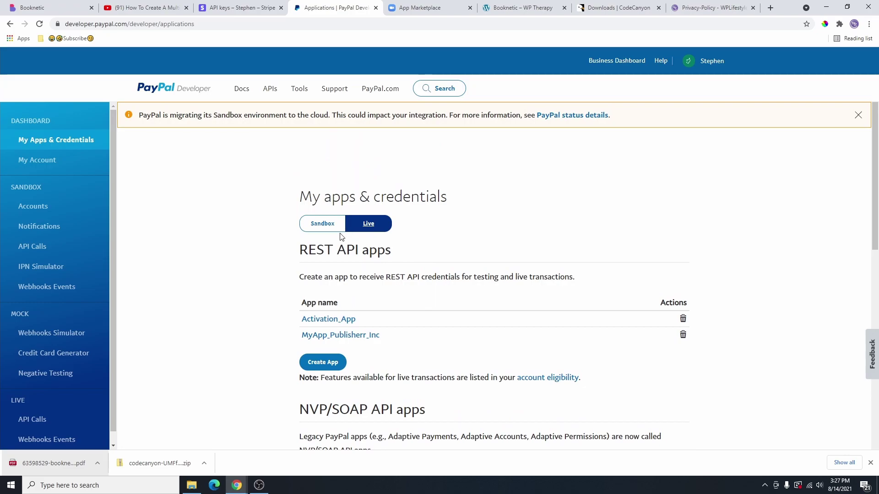
click(331, 225)
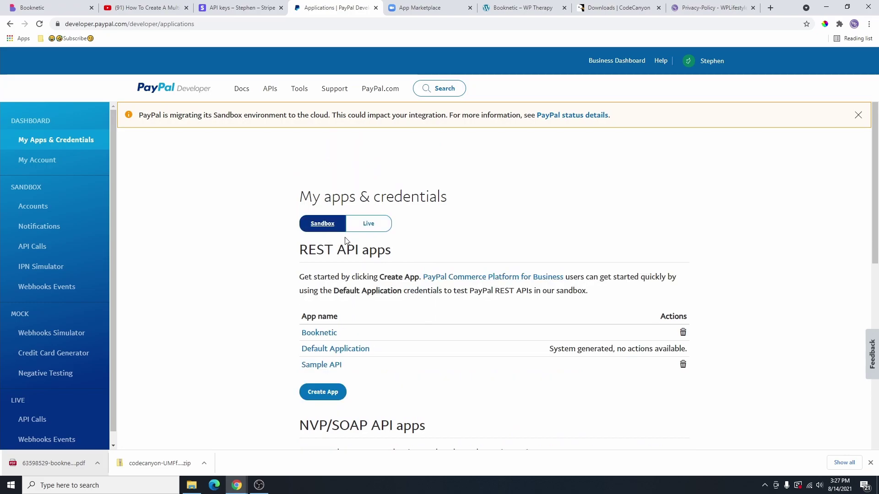
Step: Examine the form for creating a new Sandbox app and return to the app list without creating one
scroll(420, 304, down, 3)
click(327, 255)
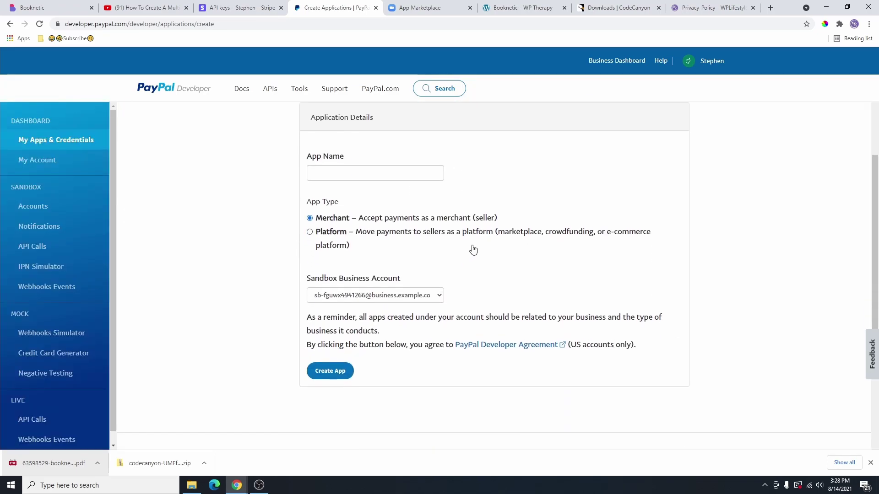
click(349, 170)
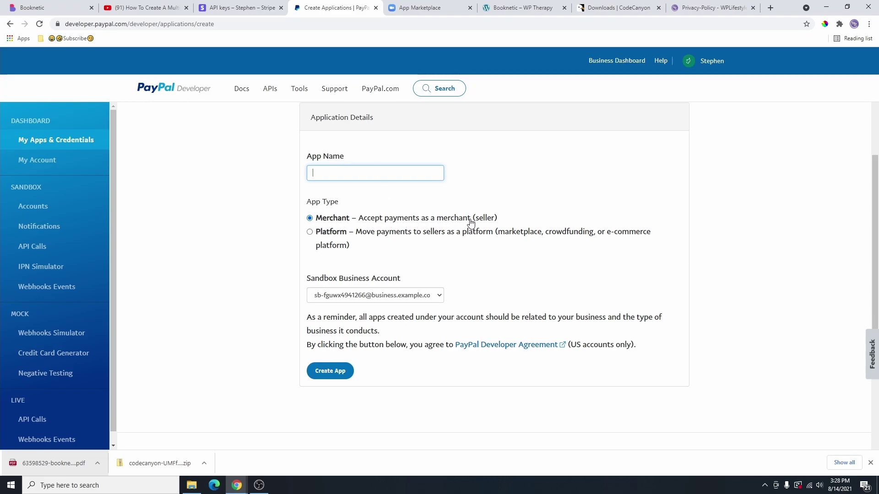
scroll(435, 234, down, 1)
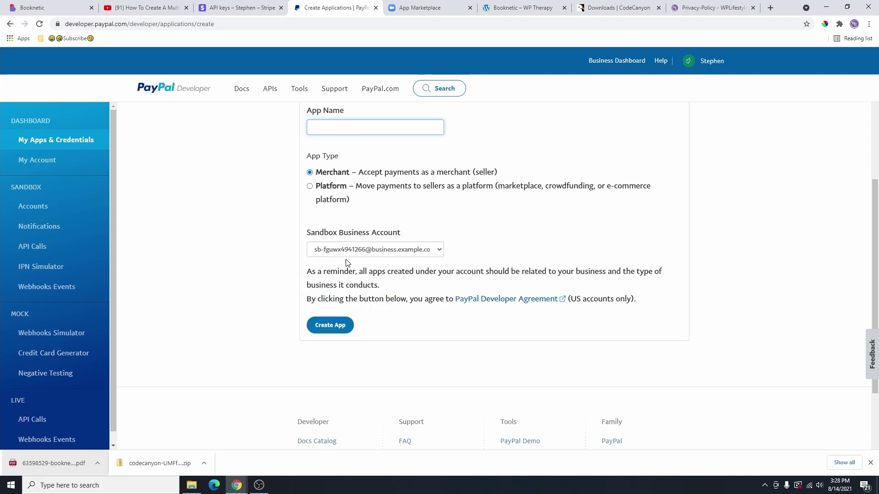
scroll(459, 261, down, 1)
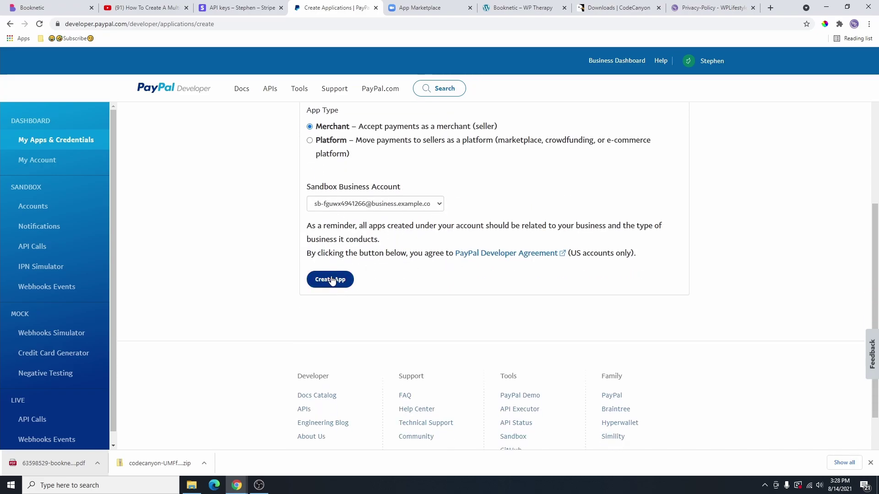
scroll(504, 273, up, 5)
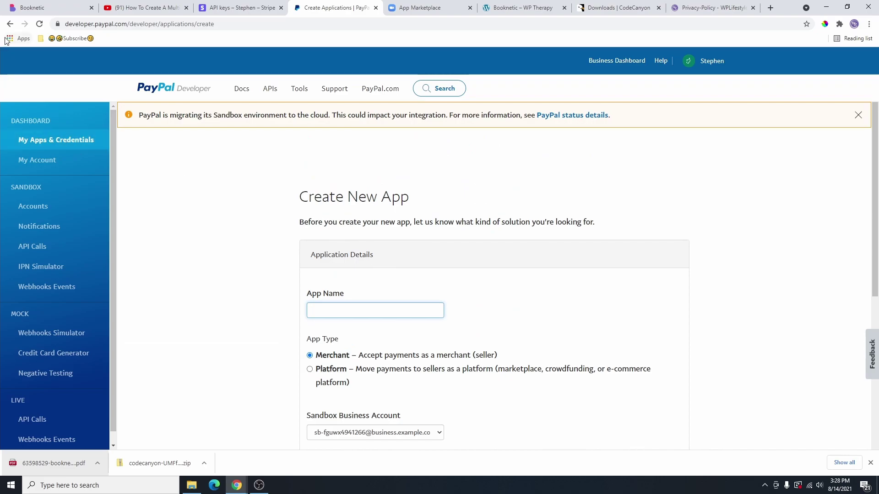
click(10, 24)
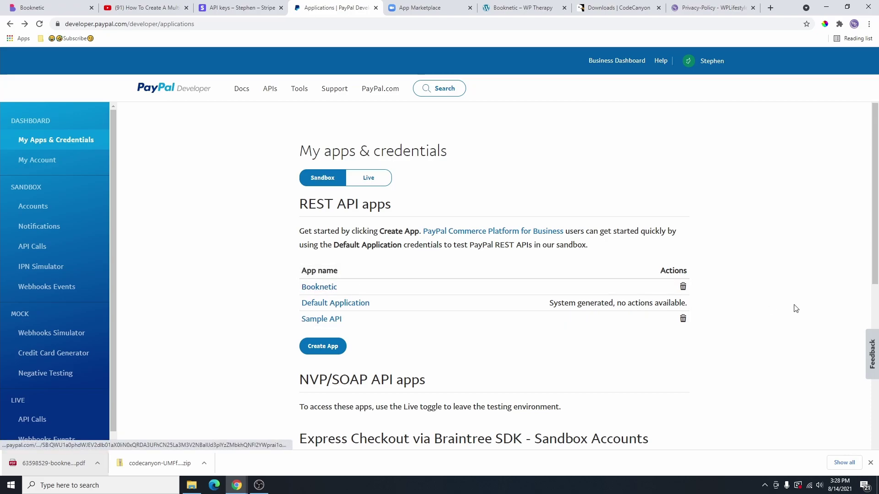
Step: Open the Booknetic sandbox app in PayPal and copy its client ID into the Client ID field of Booknetic's Paypal settings
click(326, 294)
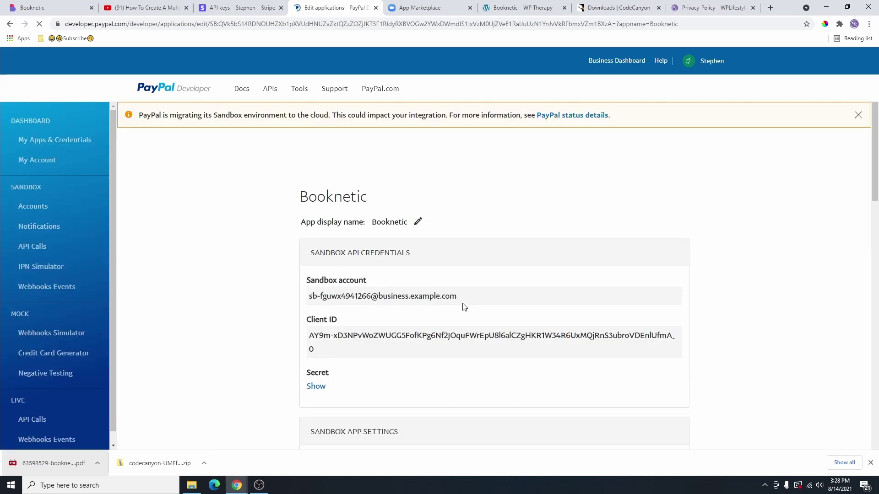
scroll(443, 247, down, 1)
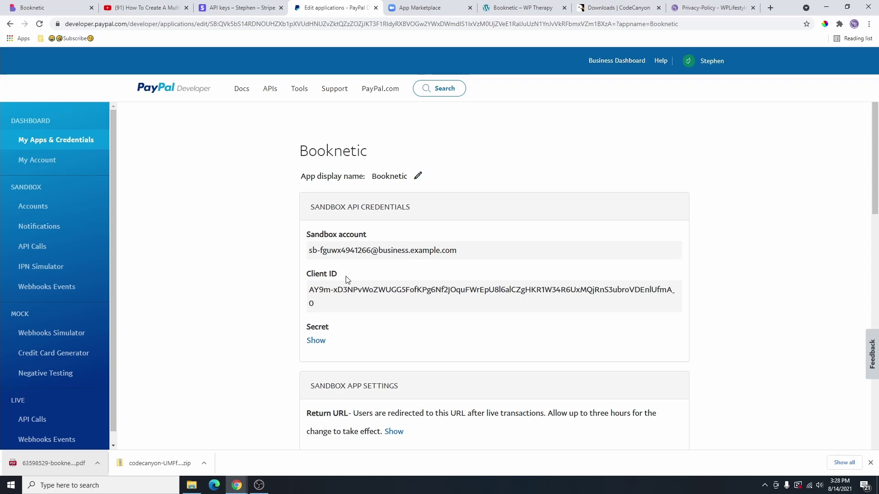
triple_click(352, 293)
right_click(356, 292)
click(366, 297)
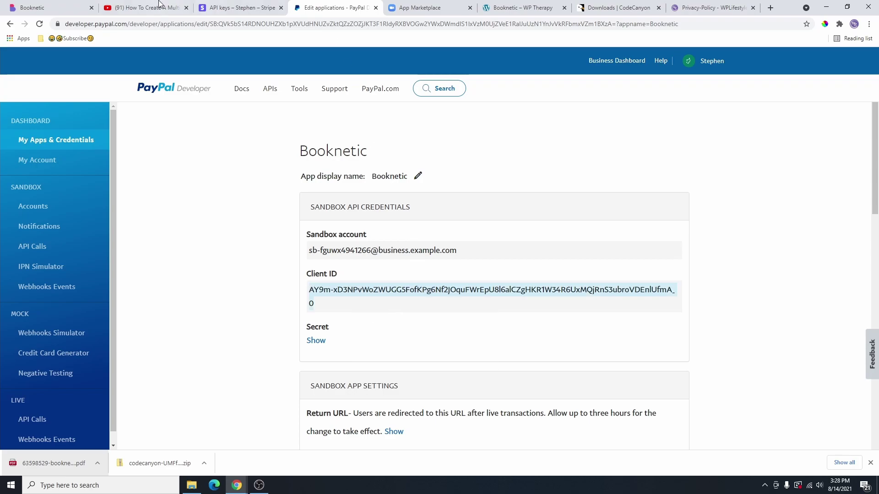
click(64, 6)
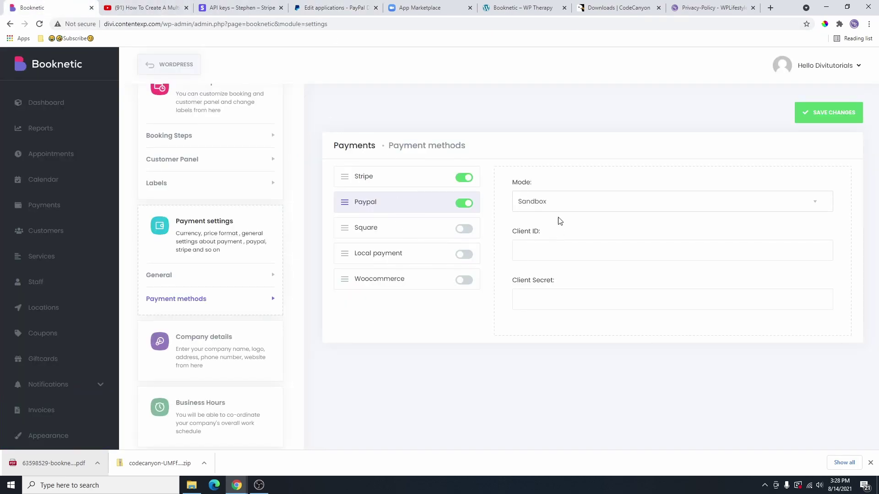
right_click(534, 253)
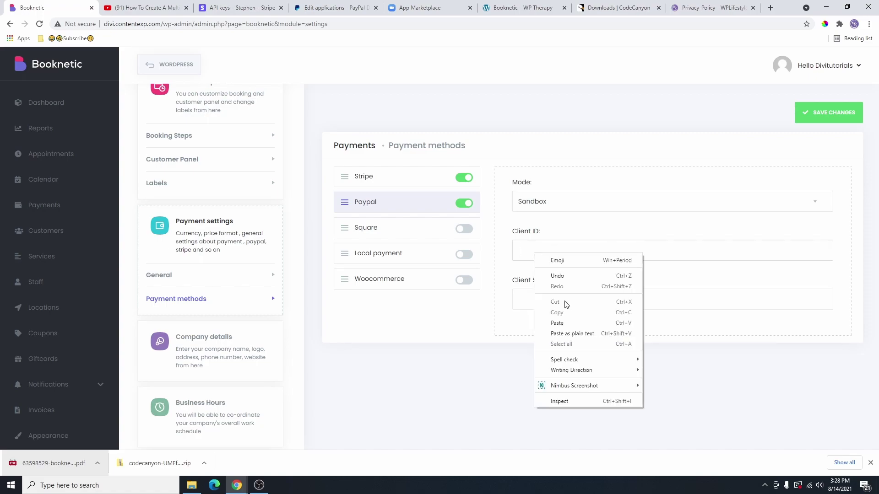
click(567, 334)
Step: Reveal and copy the PayPal sandbox app's secret, paste it into Booknetic's Client Secret field and save the payment methods
click(343, 9)
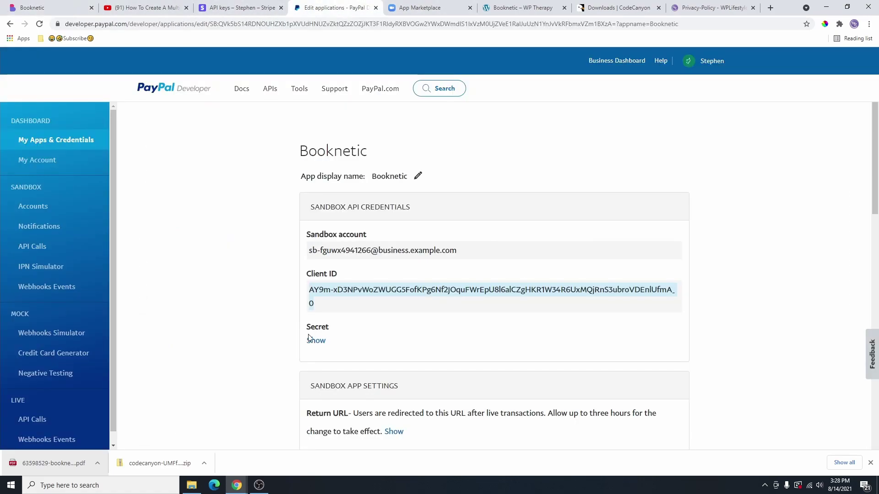
click(316, 341)
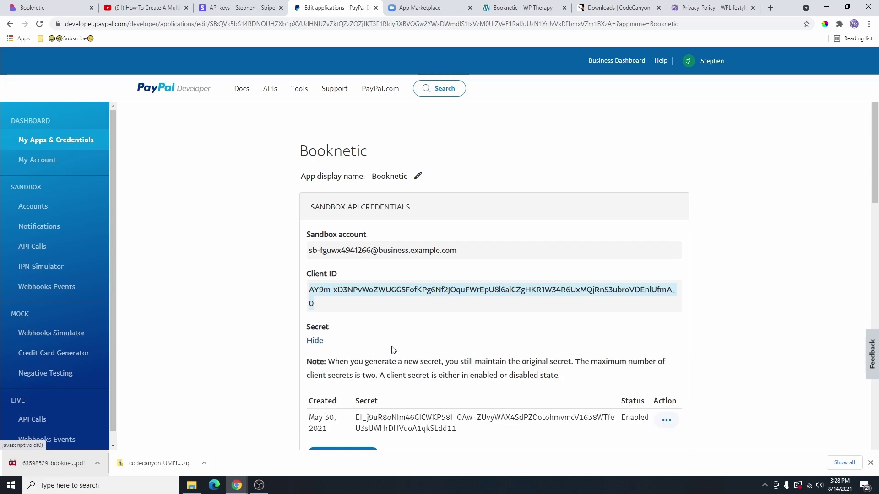
scroll(394, 350, down, 2)
triple_click(387, 335)
right_click(505, 337)
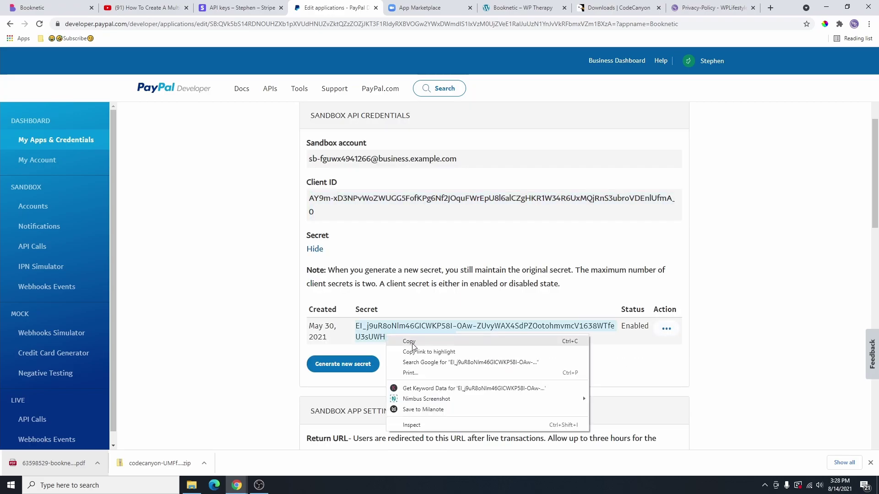
click(515, 342)
click(50, 8)
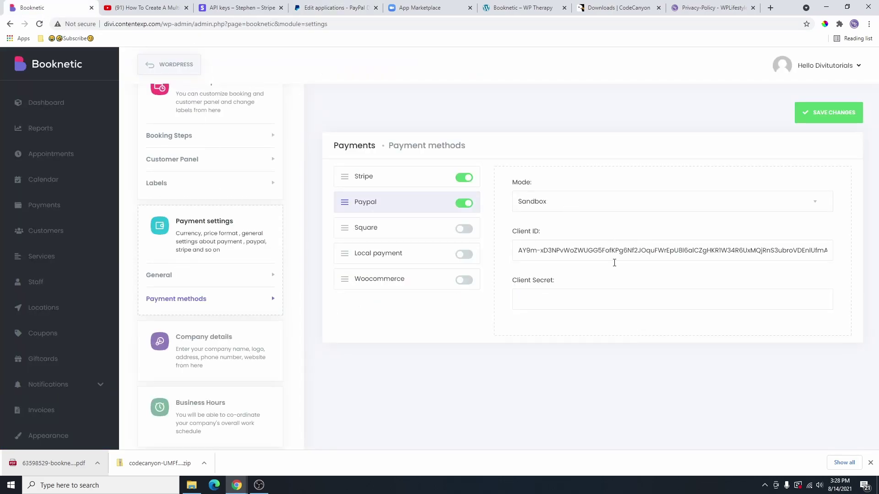
right_click(546, 304)
click(567, 373)
click(839, 115)
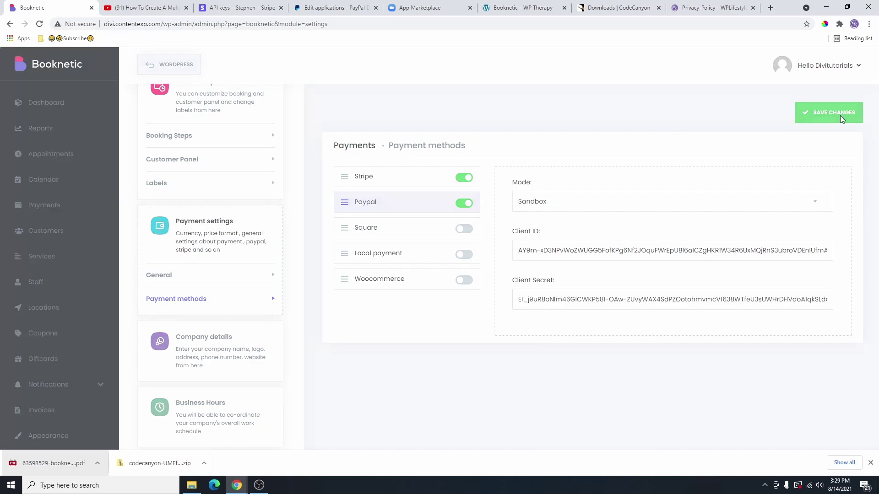
scroll(256, 253, down, 2)
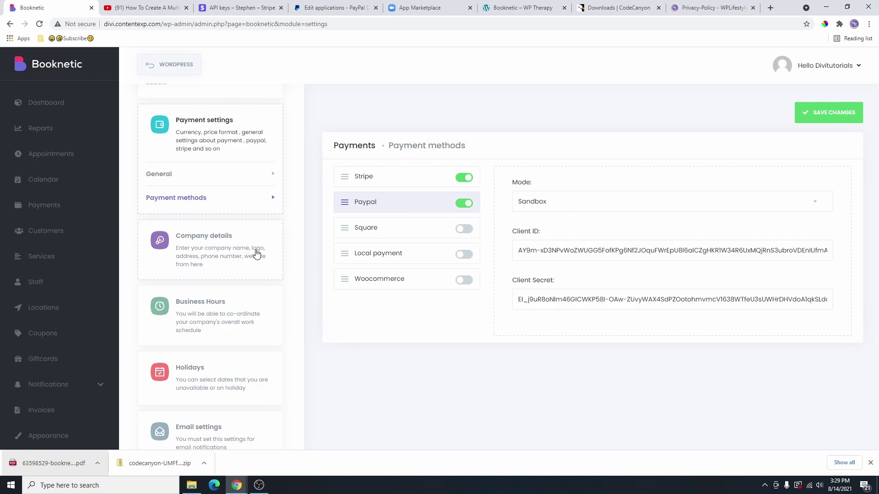
click(331, 8)
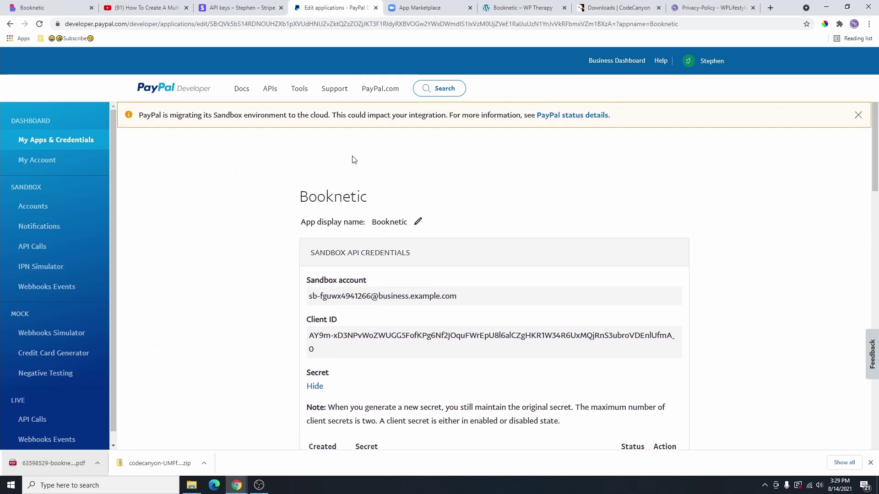
click(242, 11)
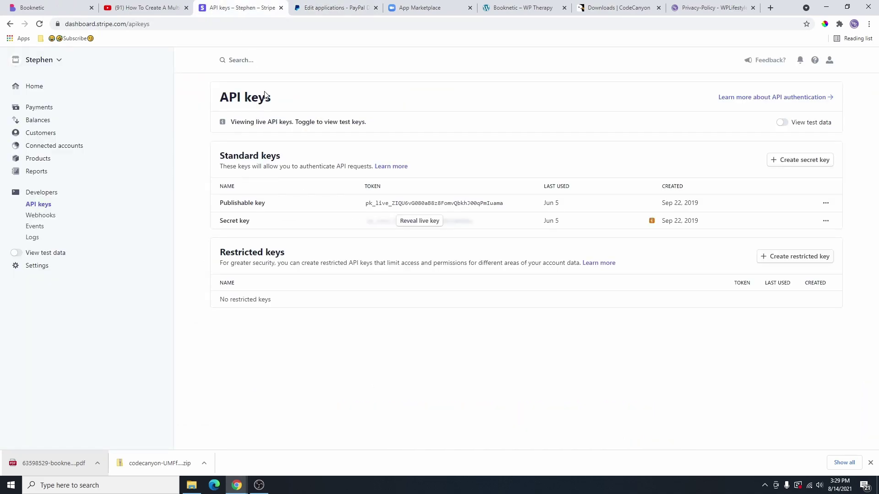
click(325, 8)
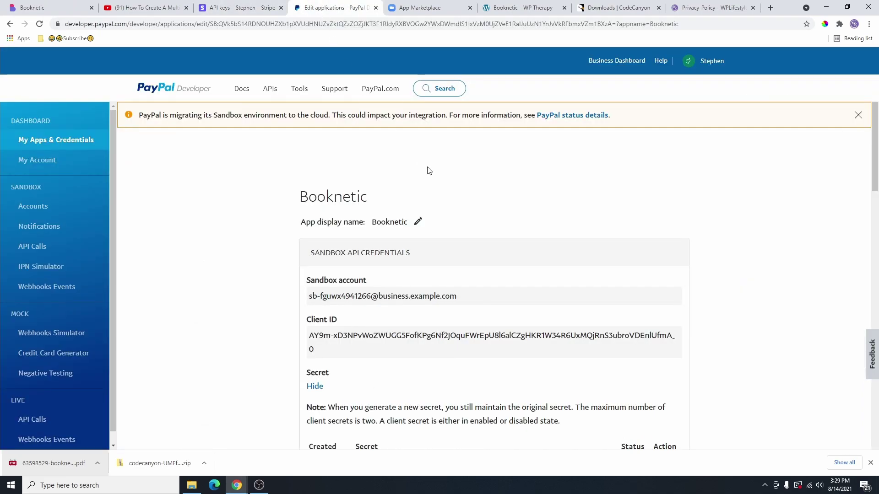
click(44, 8)
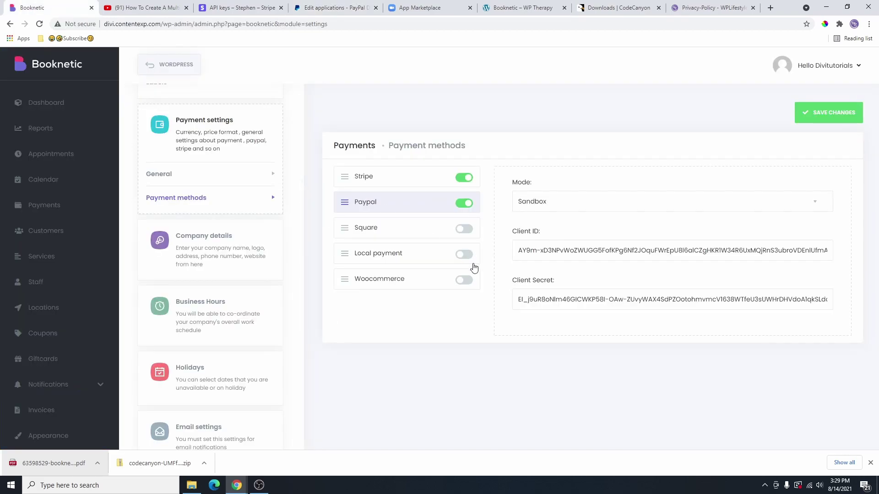
Step: Open the Email settings and set the mail gateway to SMTP after comparing it with WordPress Mail
click(199, 430)
scroll(186, 333, down, 3)
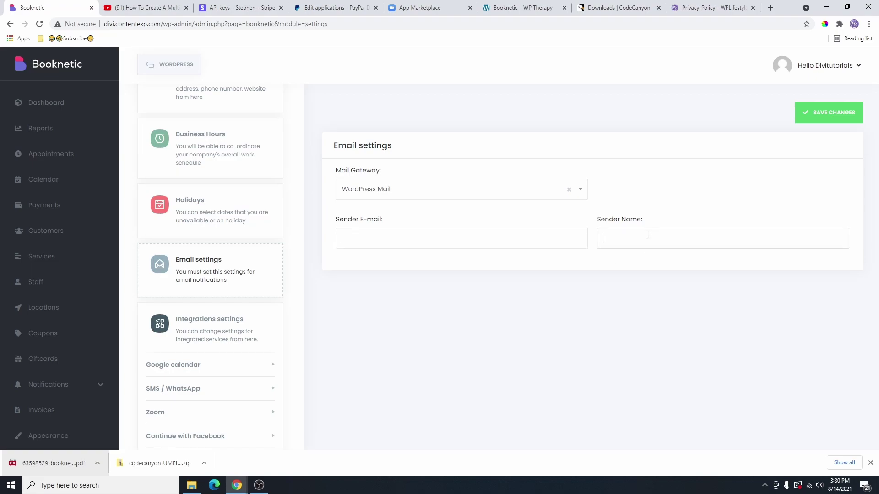
click(414, 196)
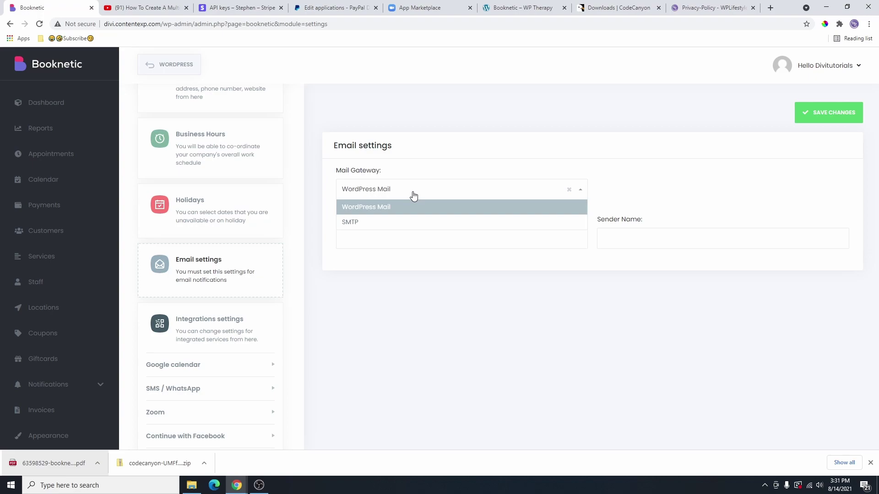
click(389, 227)
click(385, 195)
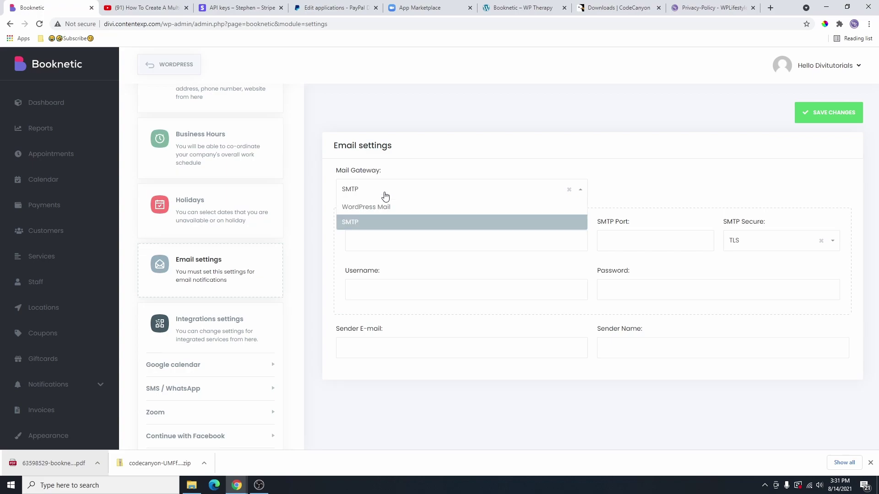
click(382, 207)
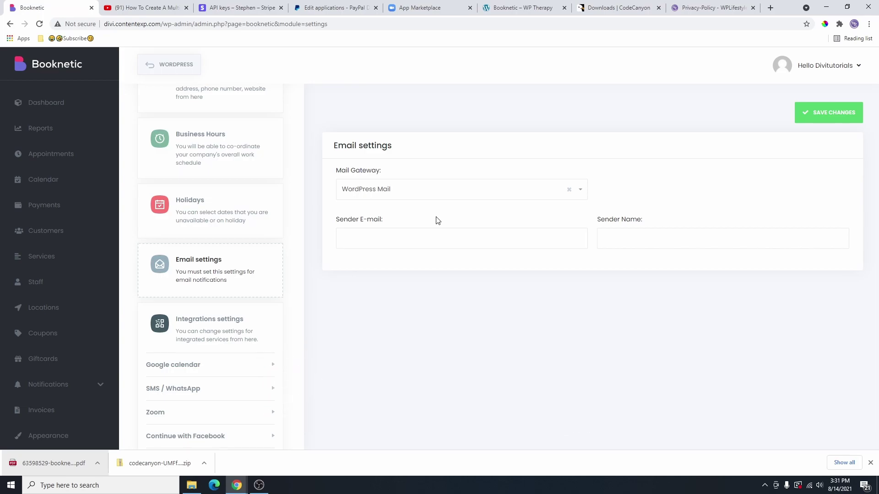
click(460, 190)
click(436, 229)
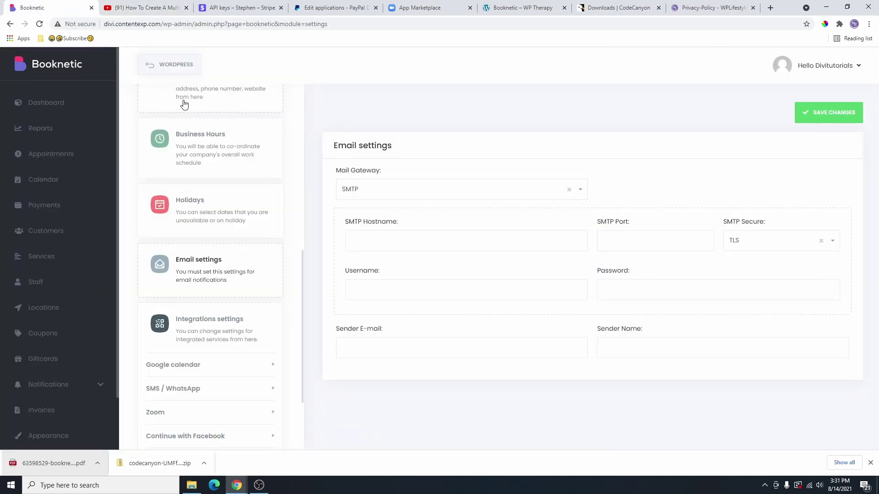
Step: Look over the description of the multi-vendor appointment booking tutorial on YouTube and return to Booknetic's Email settings
click(141, 8)
scroll(328, 271, up, 1)
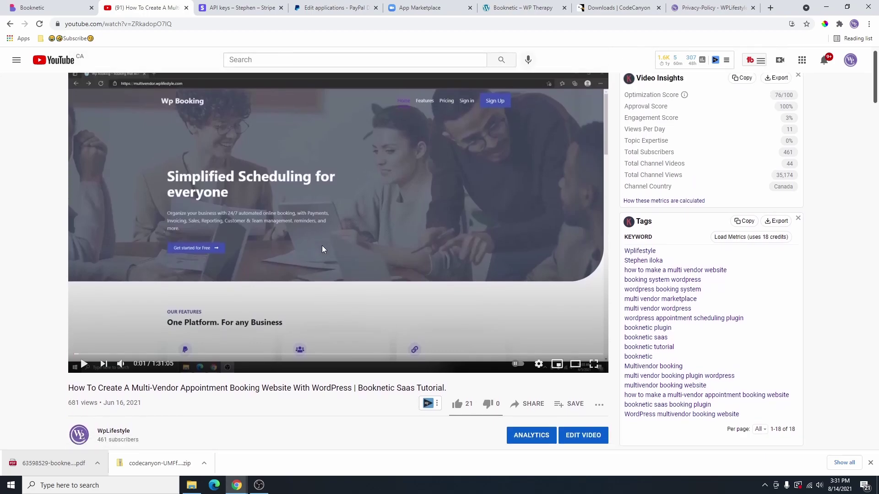
scroll(321, 250, down, 3)
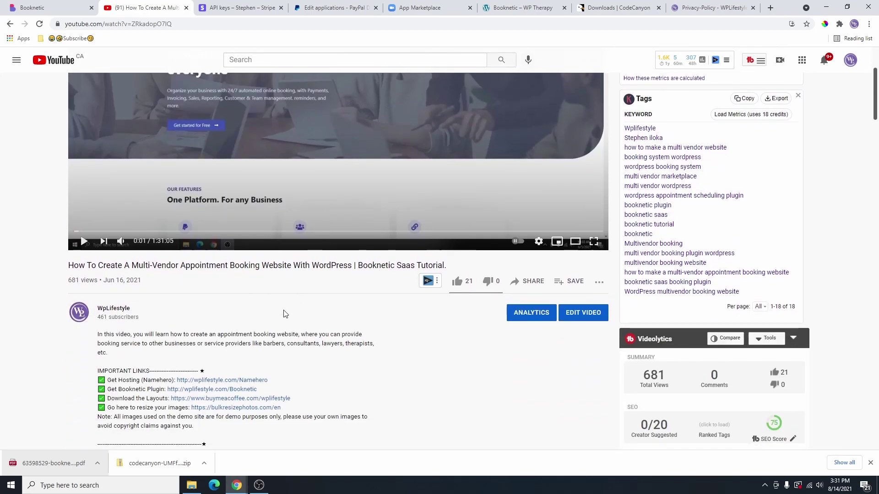
scroll(274, 307, up, 3)
click(55, 9)
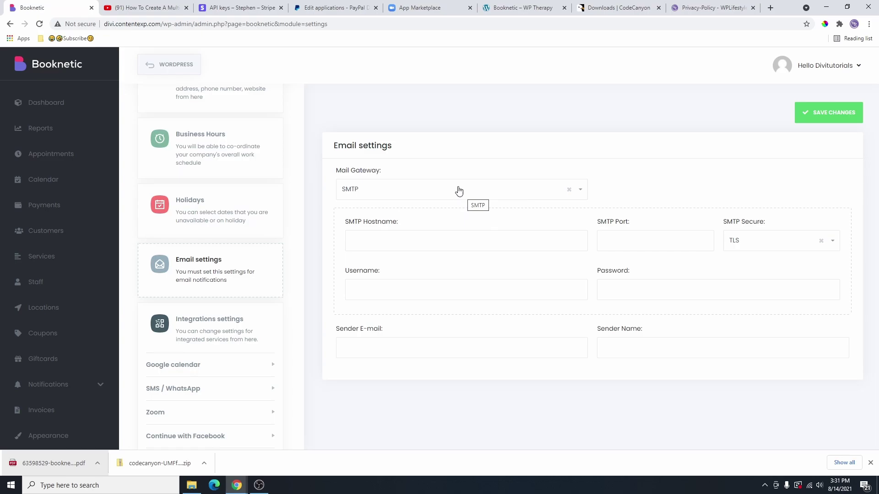
click(152, 10)
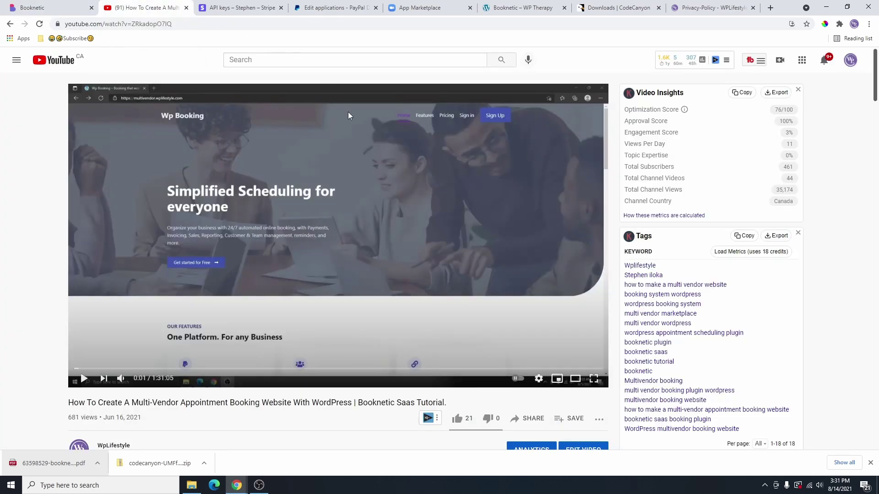
click(54, 8)
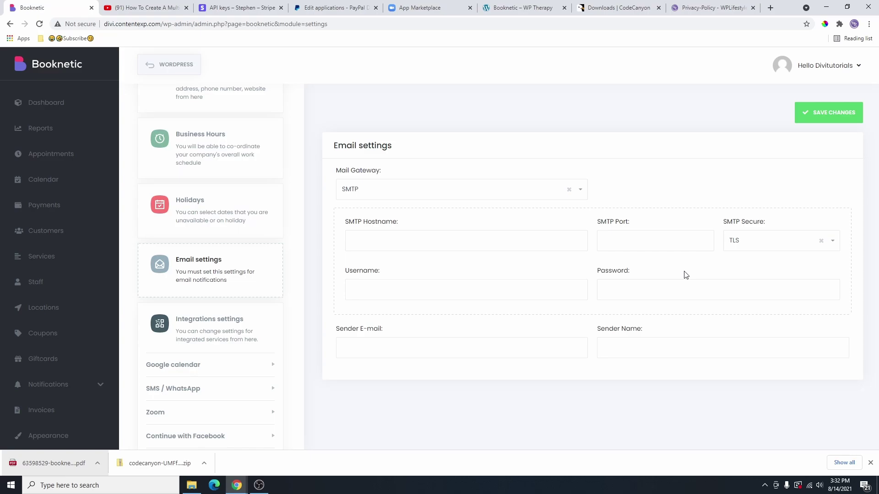
click(142, 8)
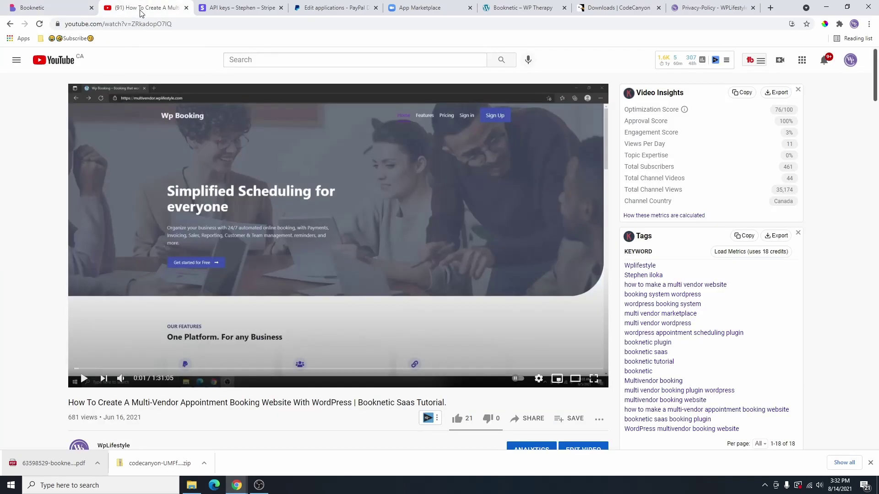
click(33, 8)
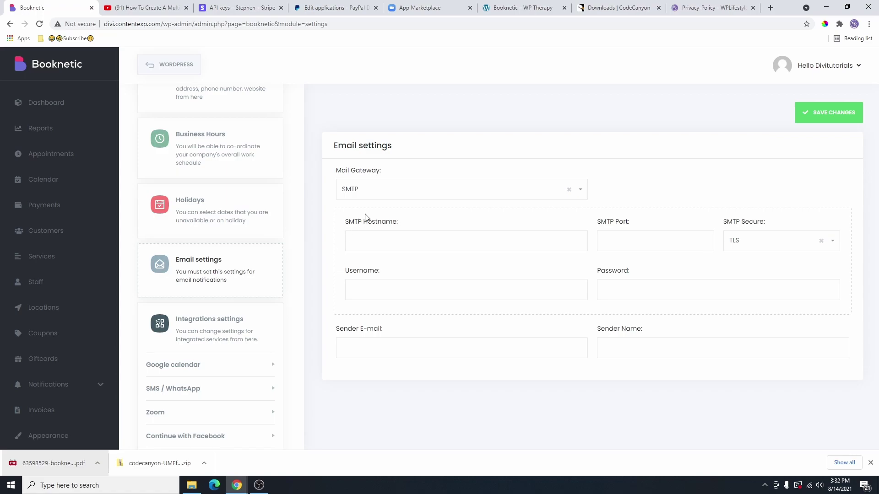
Step: Set the mail gateway to WordPress Mail, enter the sender e-mail and the sender name WP Therapy, and save the changes
click(395, 193)
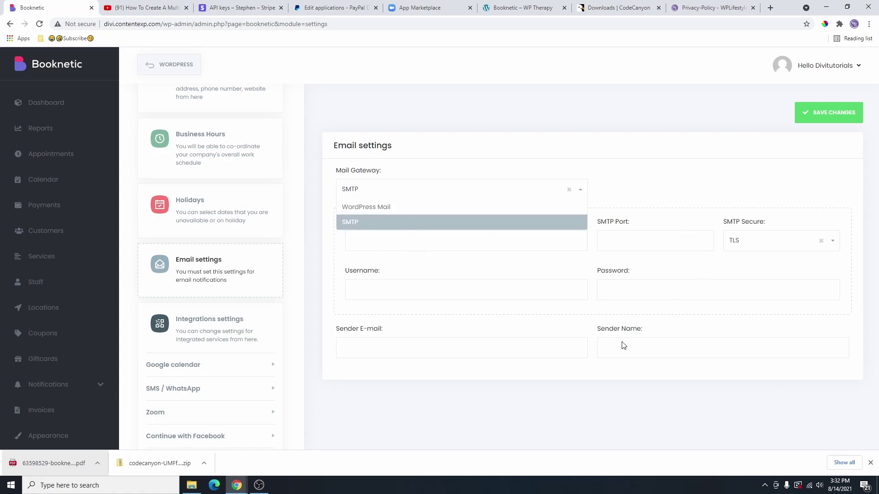
click(376, 209)
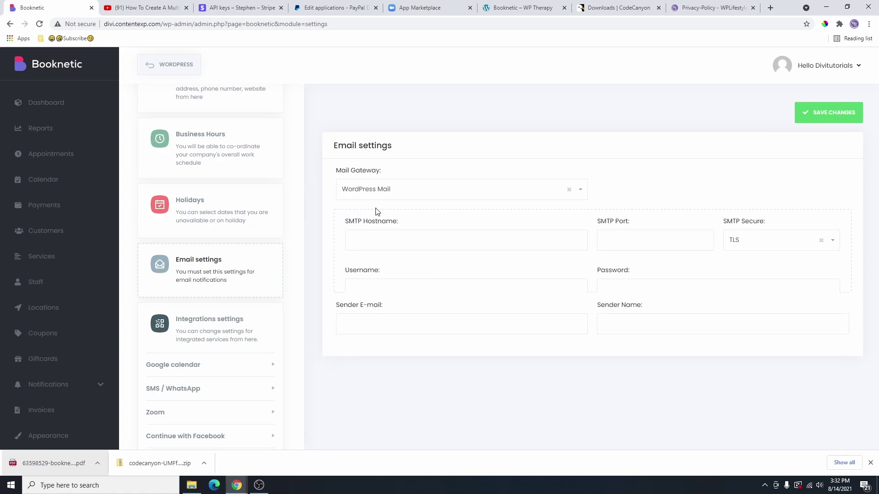
click(412, 245)
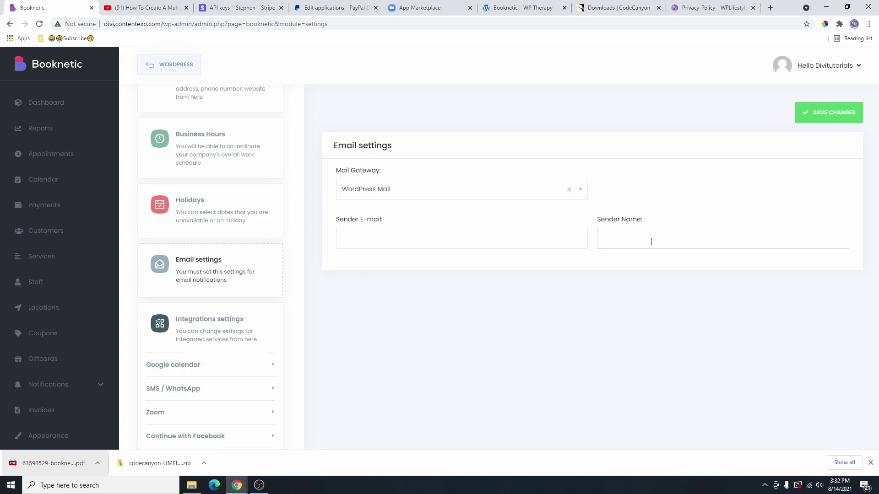
text(WP Therapy)
key(ctrl+v)
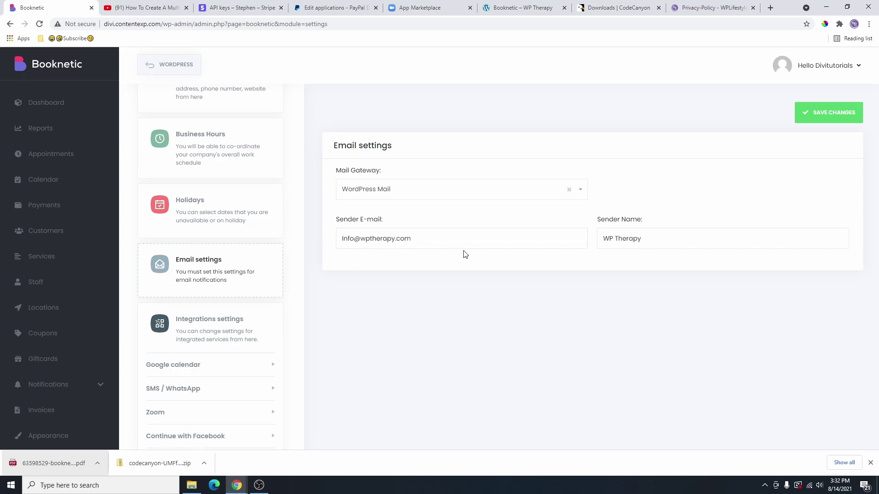
click(826, 111)
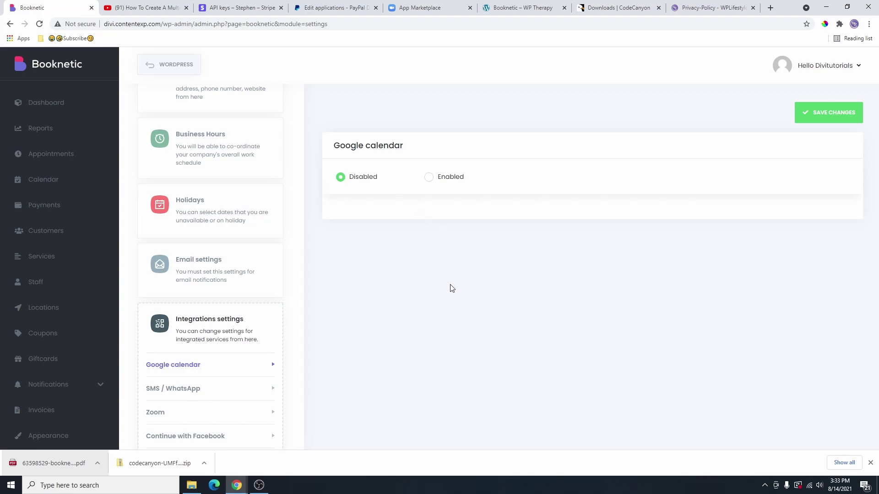
Step: Enable the Google calendar integration to examine its client credential, event and sync options, and disable it again
click(430, 180)
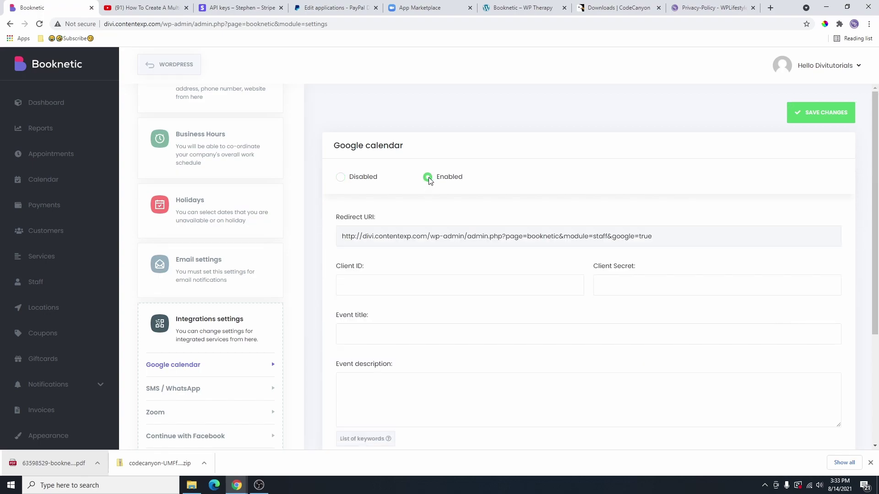
scroll(453, 233, down, 2)
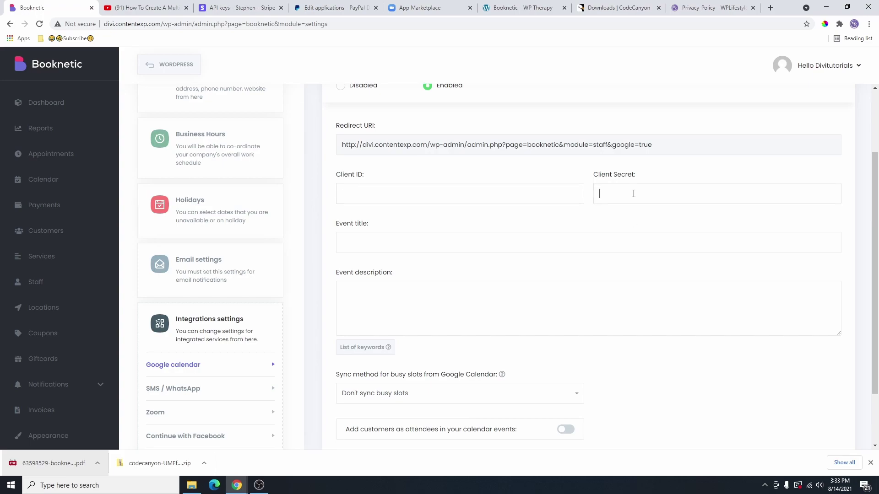
scroll(478, 293, down, 2)
scroll(495, 343, up, 4)
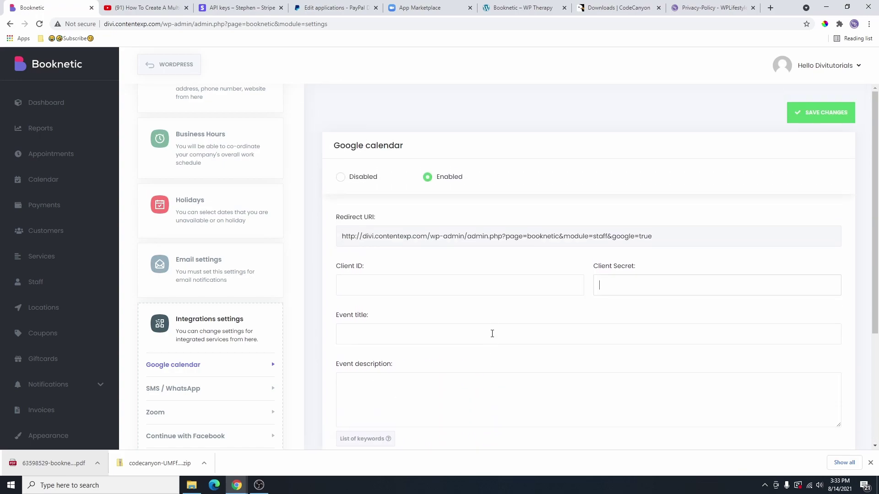
click(341, 177)
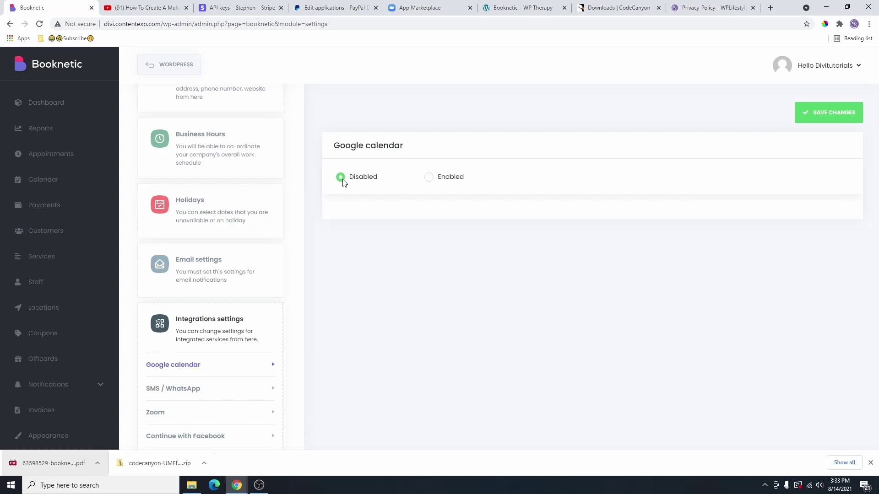
Step: Enable the Zoom integration in Booknetic and look through its API credential, meeting topic, description and password options
scroll(228, 284, down, 2)
click(185, 309)
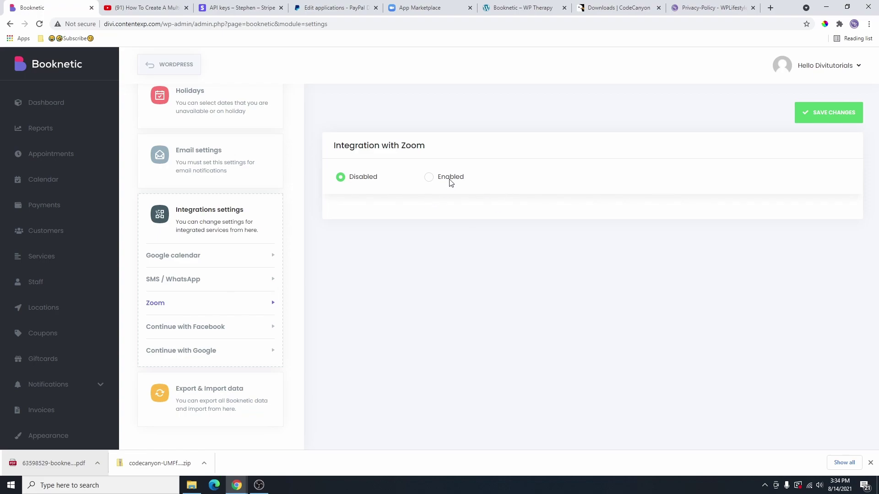
click(429, 177)
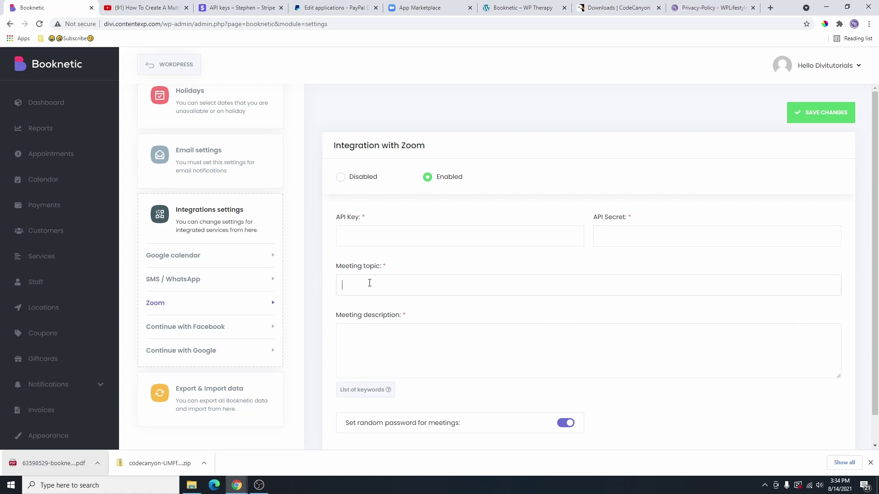
scroll(398, 299, down, 1)
click(394, 302)
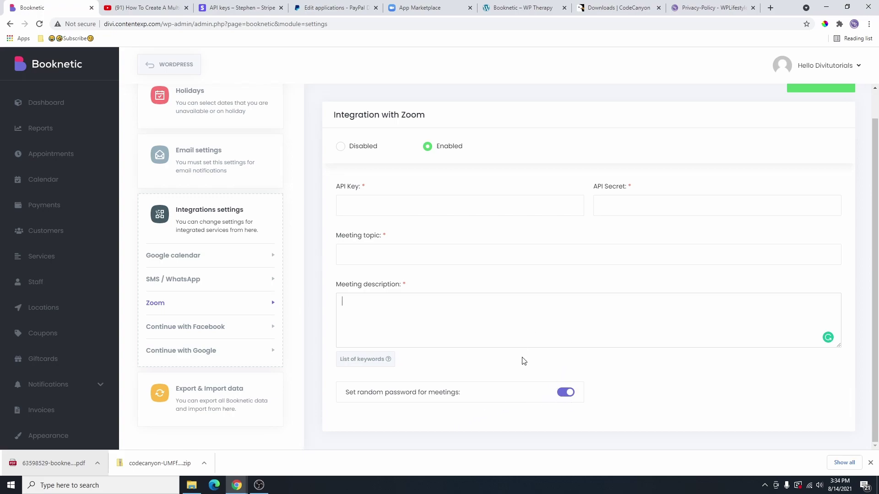
scroll(524, 361, up, 1)
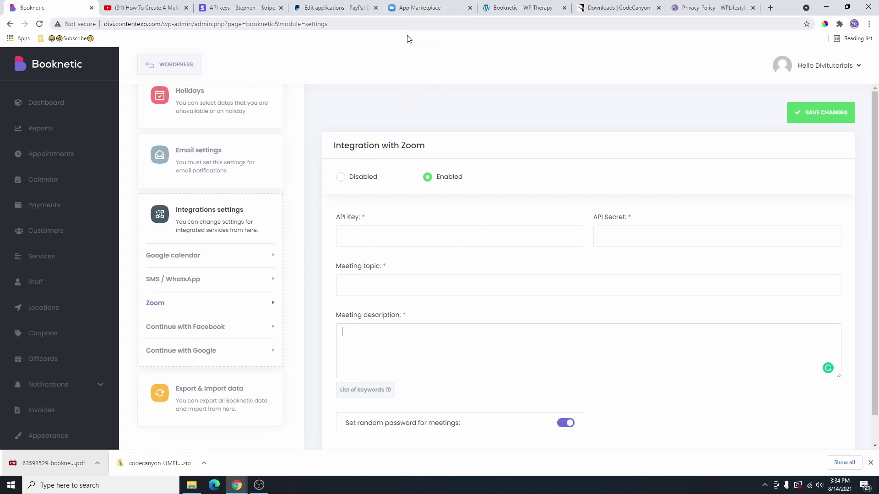
Step: Switch to the Zoom App Marketplace, go to the app types for building an app and view the existing JWT credentials
click(418, 9)
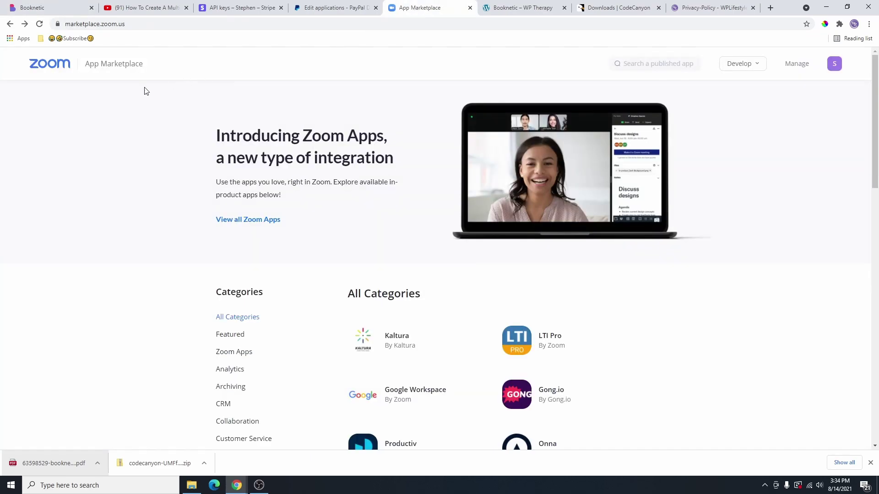
click(101, 24)
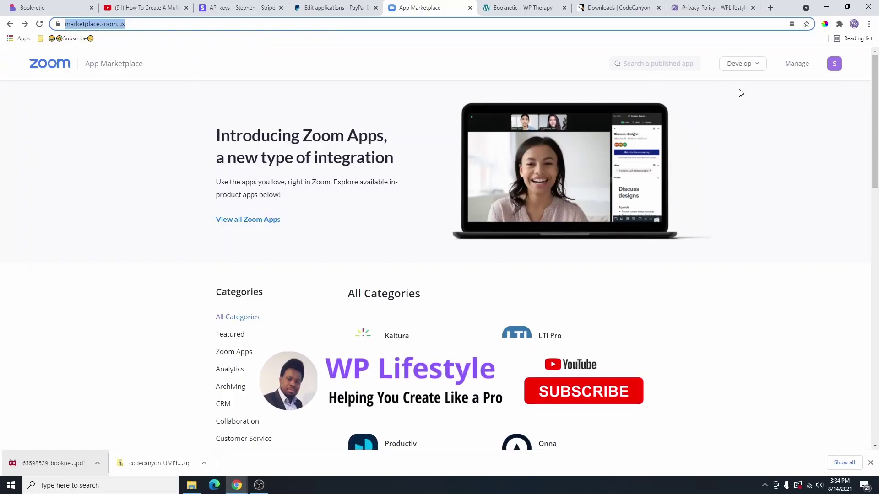
click(756, 68)
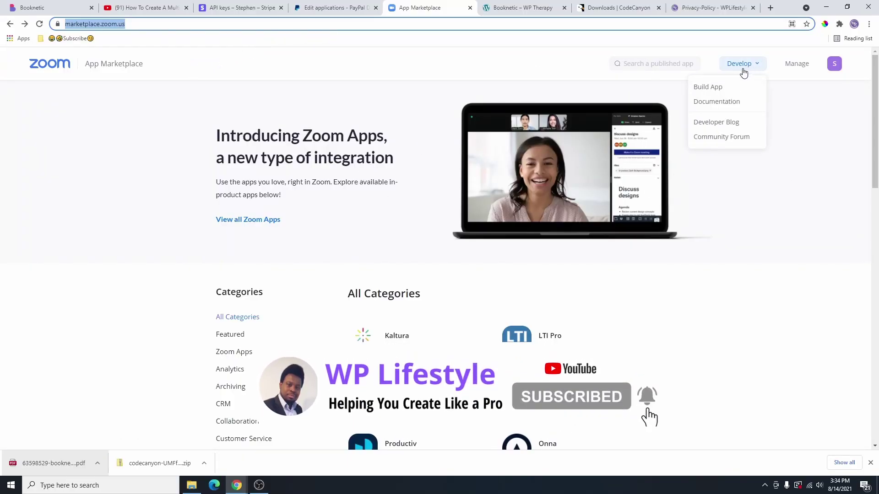
click(709, 91)
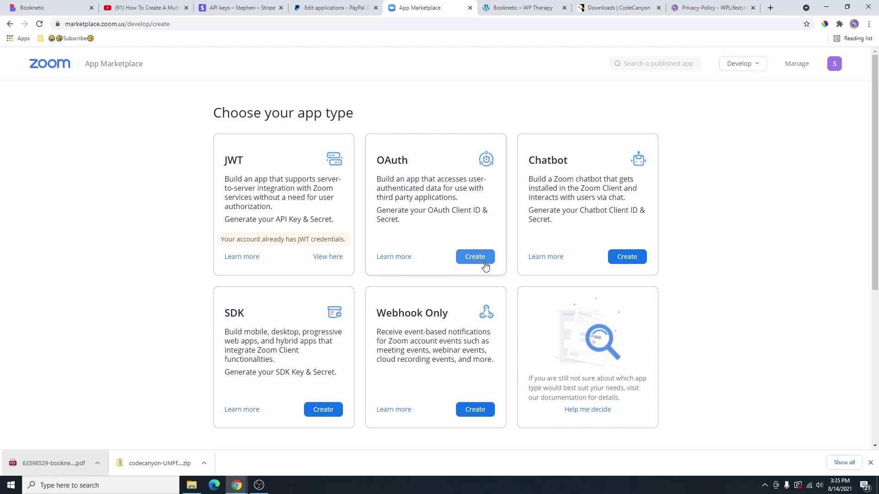
click(328, 257)
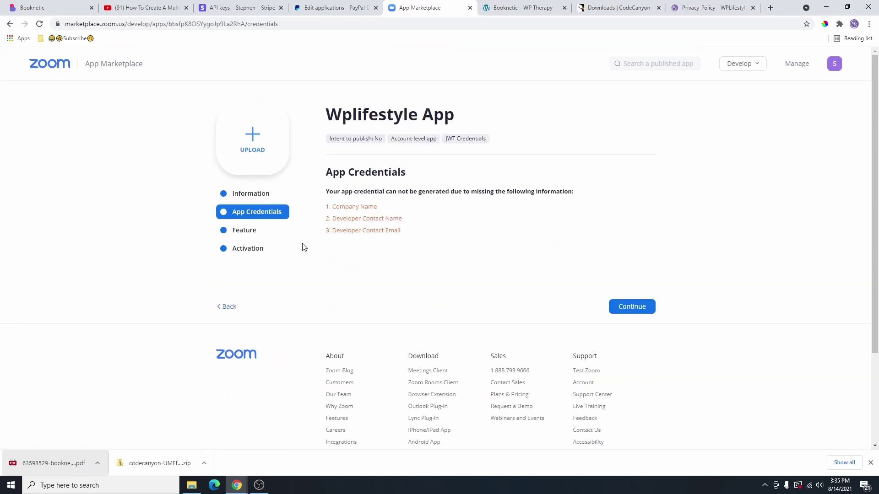
Step: Examine the Wplifestyle App's basic information, developer contact and optional link fields, and return to its App Credentials
click(259, 194)
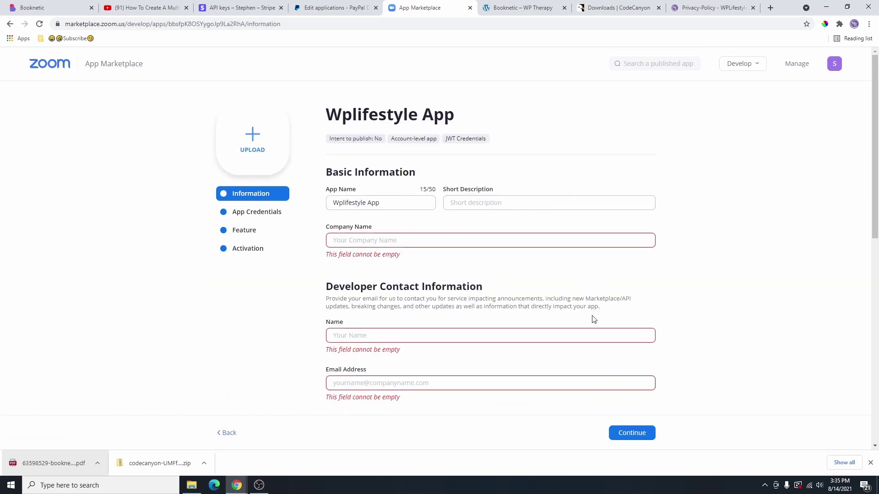
scroll(555, 355, down, 1)
scroll(555, 355, up, 1)
click(393, 209)
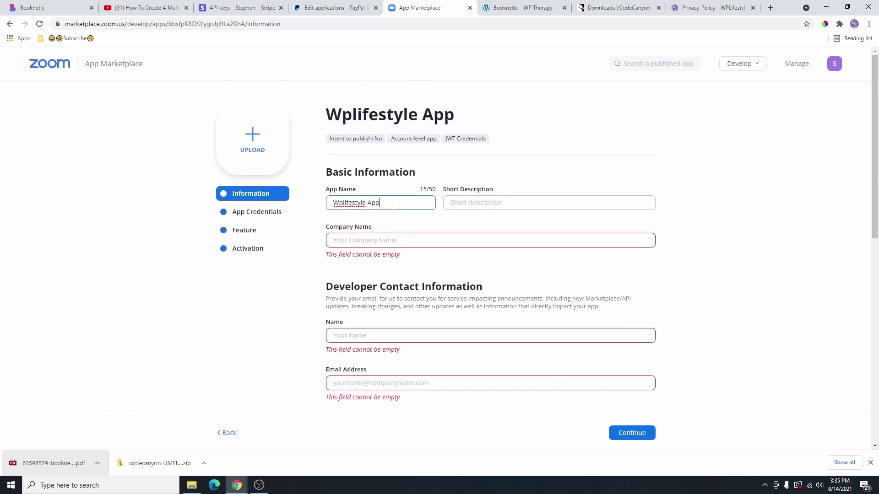
drag(409, 203, 308, 215)
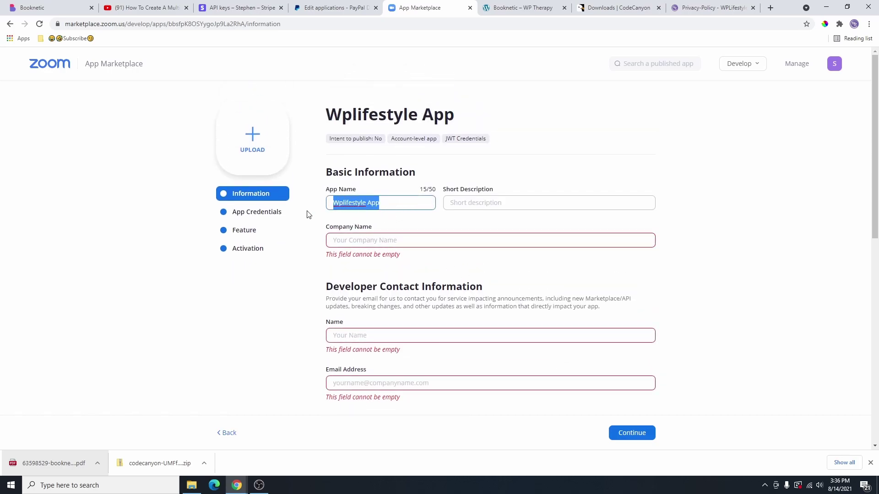
click(390, 208)
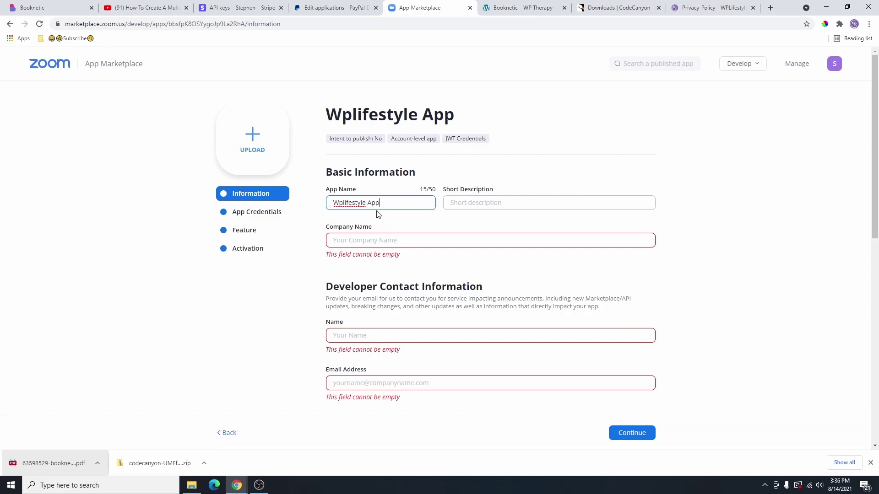
click(499, 200)
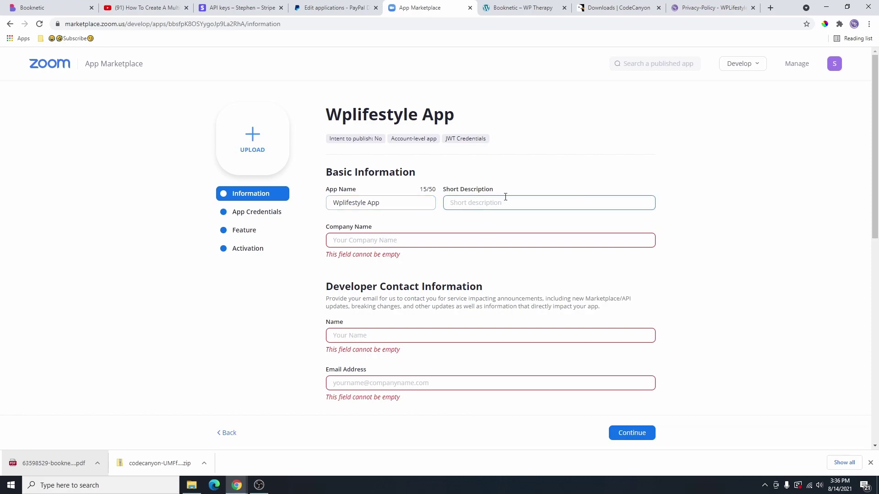
click(363, 240)
scroll(394, 240, down, 2)
click(365, 246)
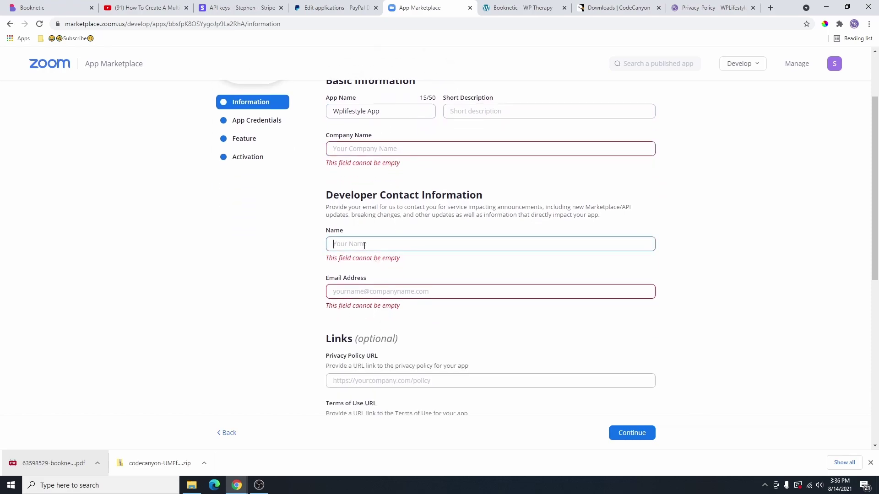
click(368, 291)
scroll(368, 291, down, 4)
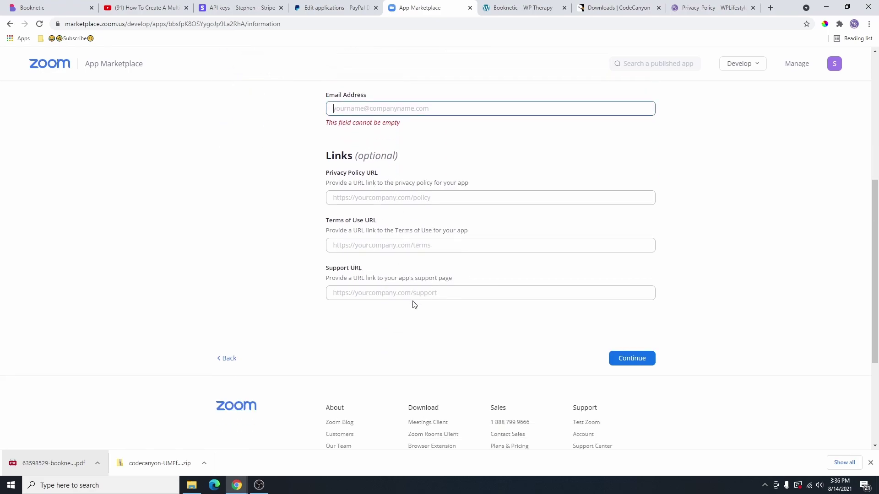
scroll(422, 231, up, 3)
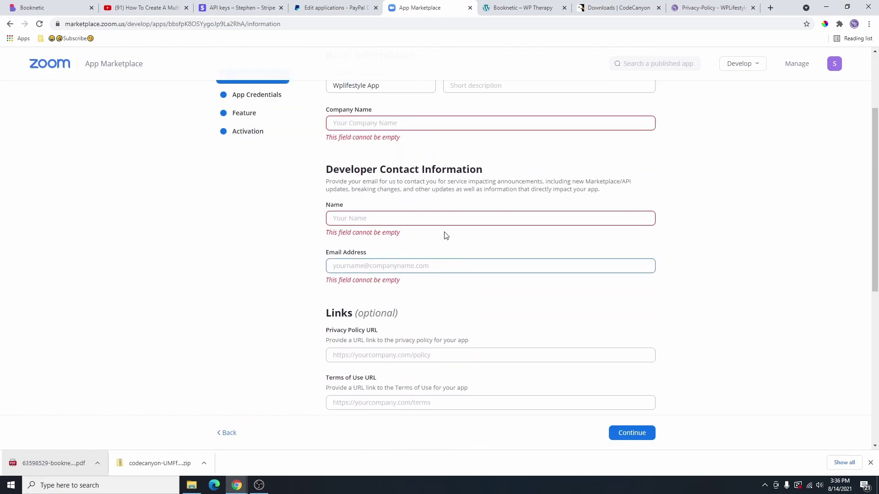
scroll(634, 412, up, 1)
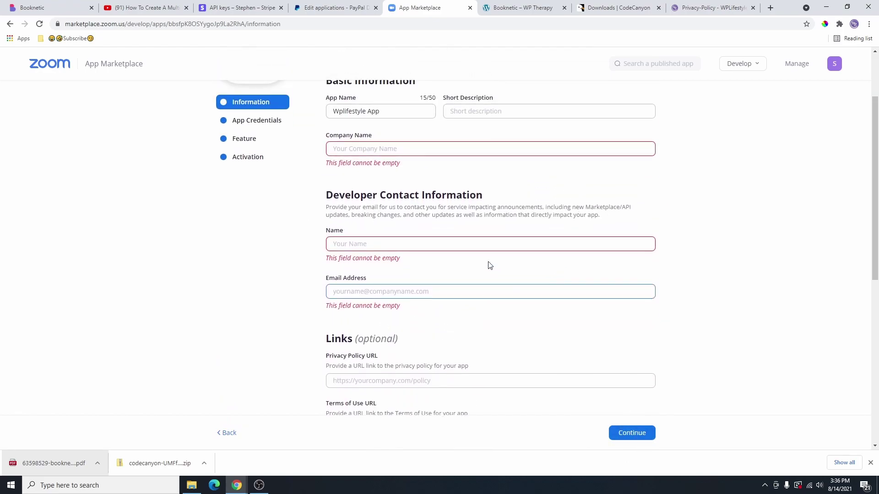
click(260, 124)
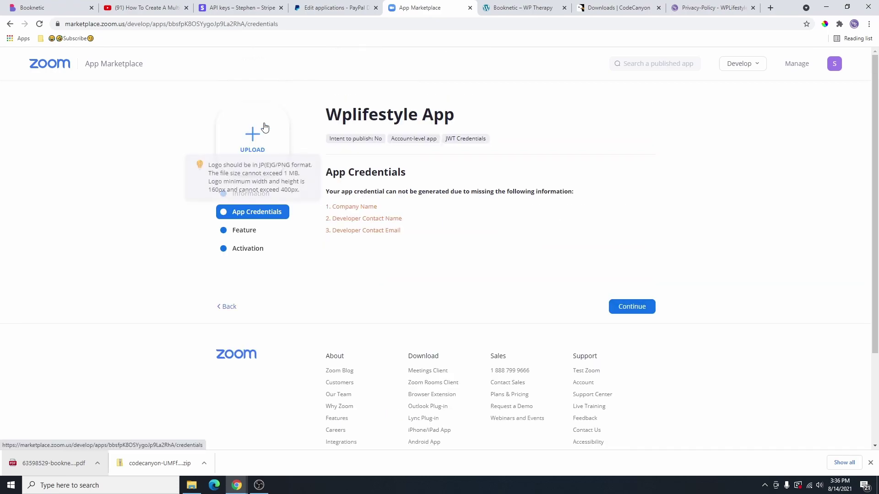
Step: Examine the Feature and Activation sections of the Wplifestyle App
scroll(339, 155, down, 1)
click(258, 189)
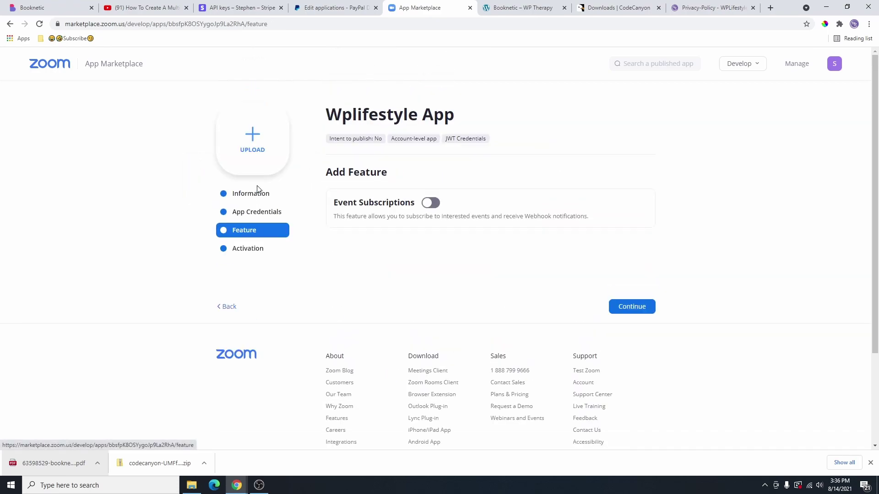
scroll(262, 157, down, 3)
scroll(274, 160, up, 1)
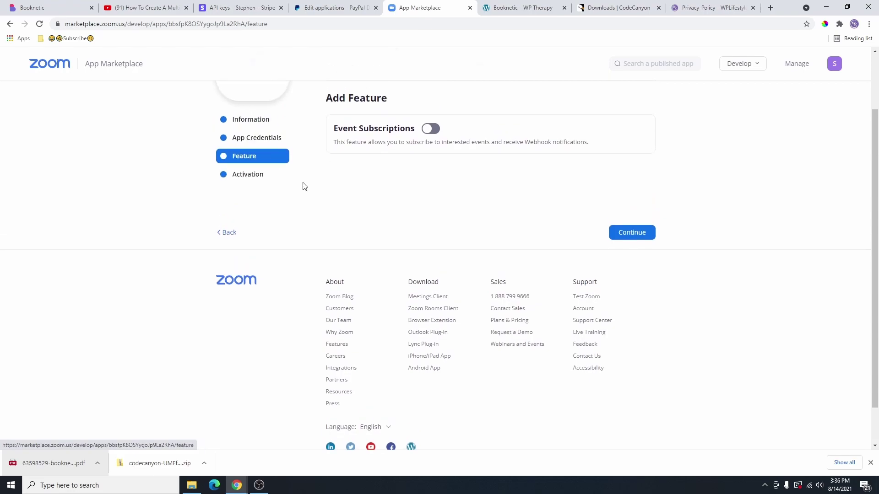
click(250, 178)
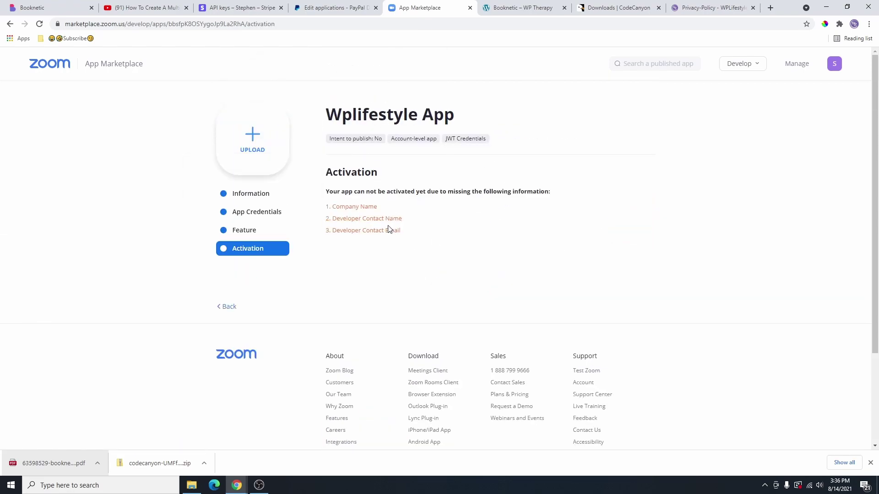
Step: Return to Booknetic and examine the options of the Continue with Facebook and Continue with Google integrations, leaving both disabled
click(68, 7)
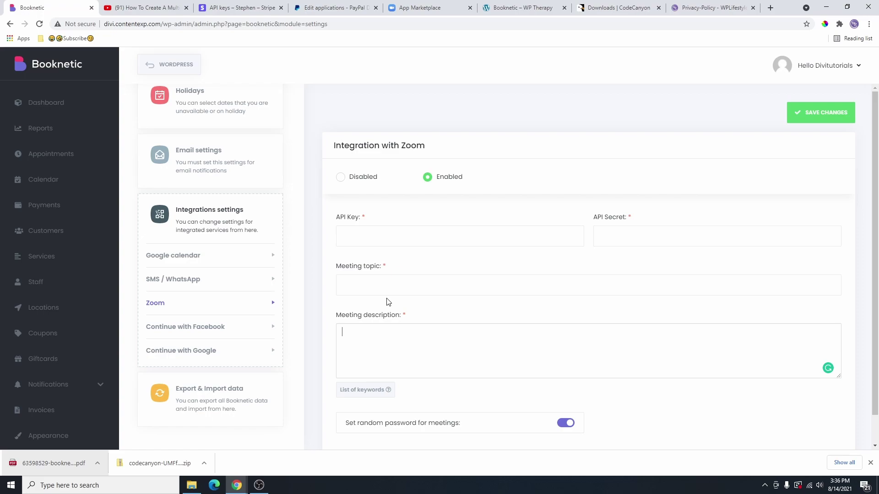
click(192, 326)
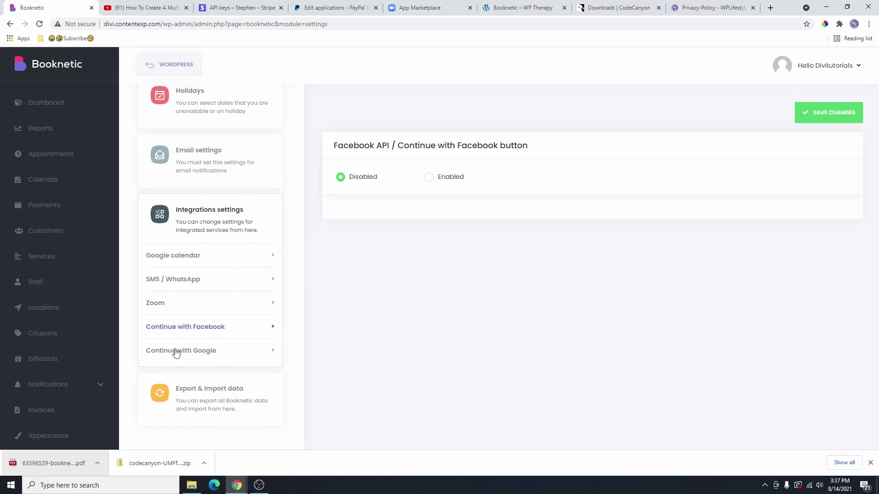
click(429, 177)
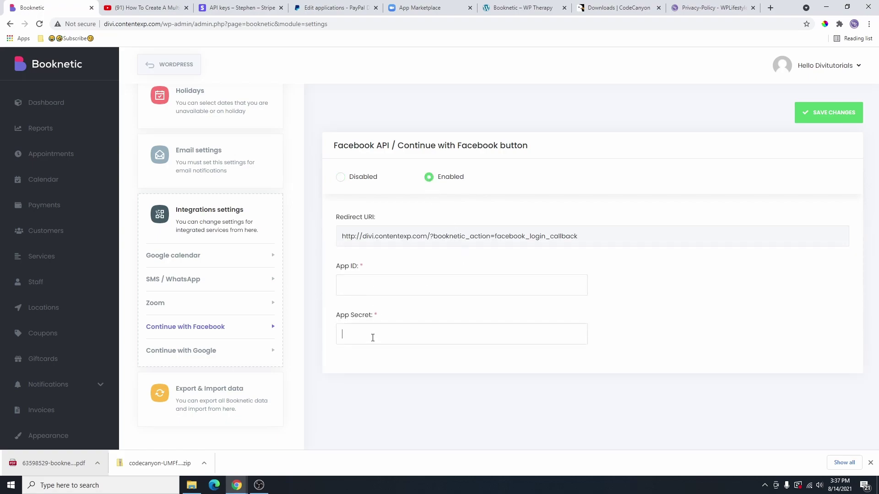
click(203, 356)
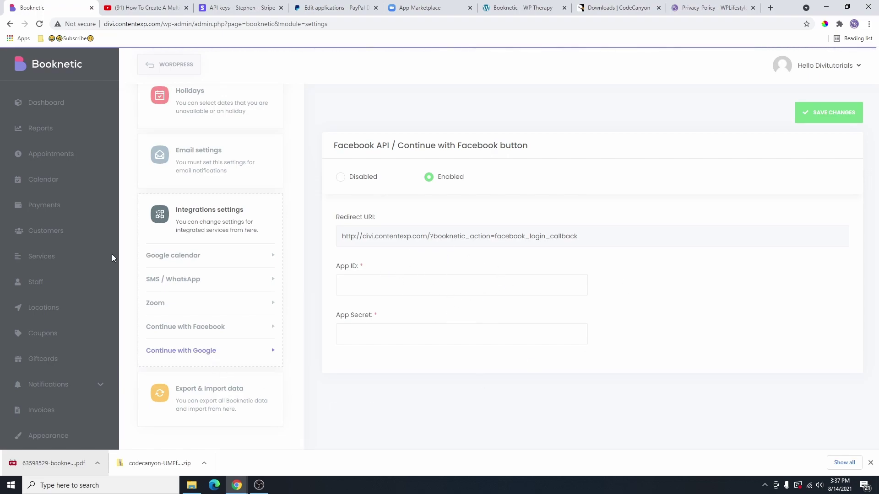
click(429, 177)
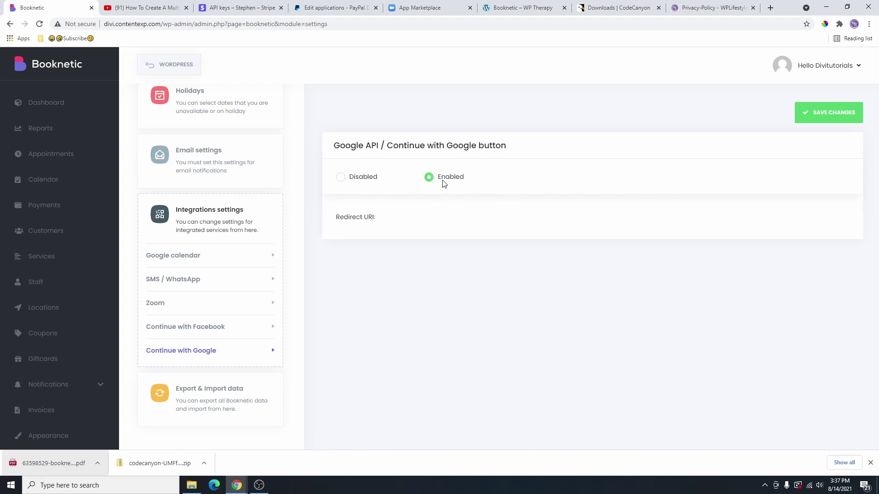
click(342, 178)
click(201, 328)
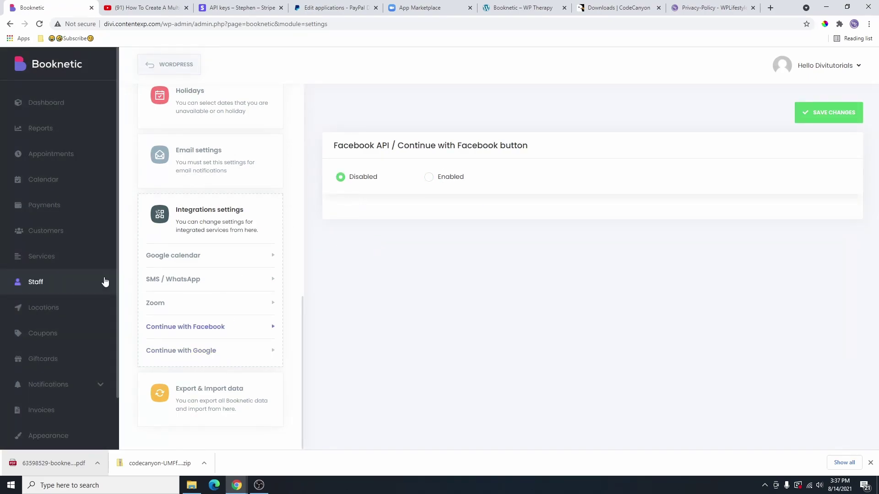
Step: View the Export & Import data settings and go back to the WordPress dashboard
click(211, 398)
scroll(268, 225, up, 10)
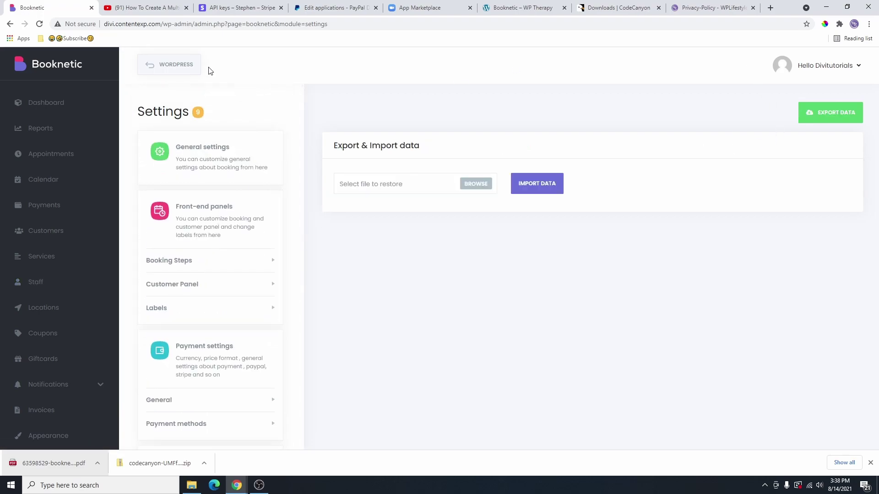
click(180, 68)
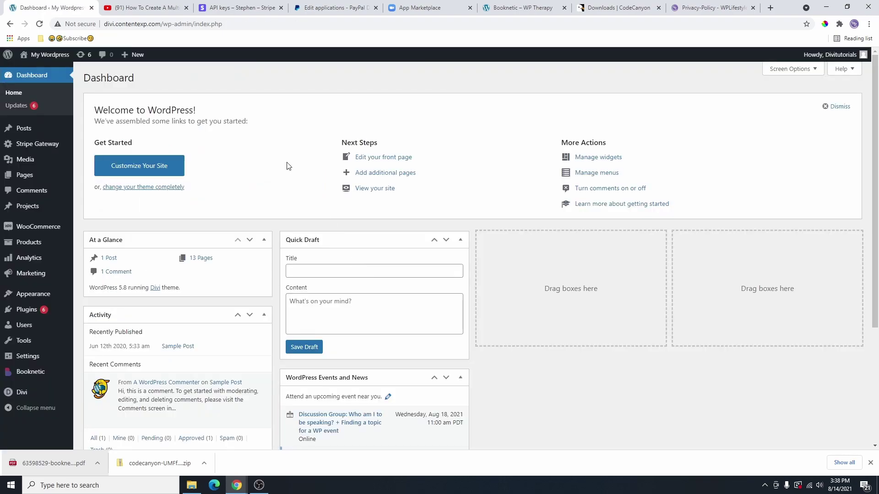
Step: View the website's front page and its header button in a new browser tab, and return to the dashboard
mouse_move(25, 54)
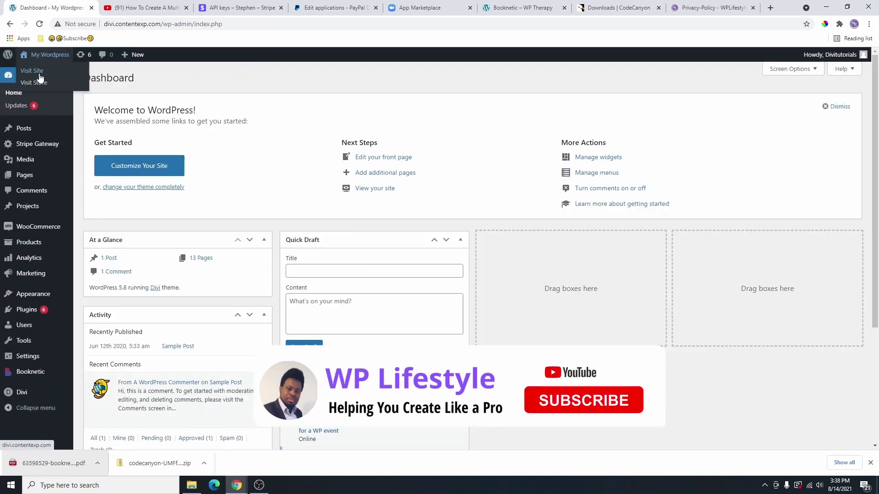
right_click(40, 74)
click(77, 82)
click(132, 8)
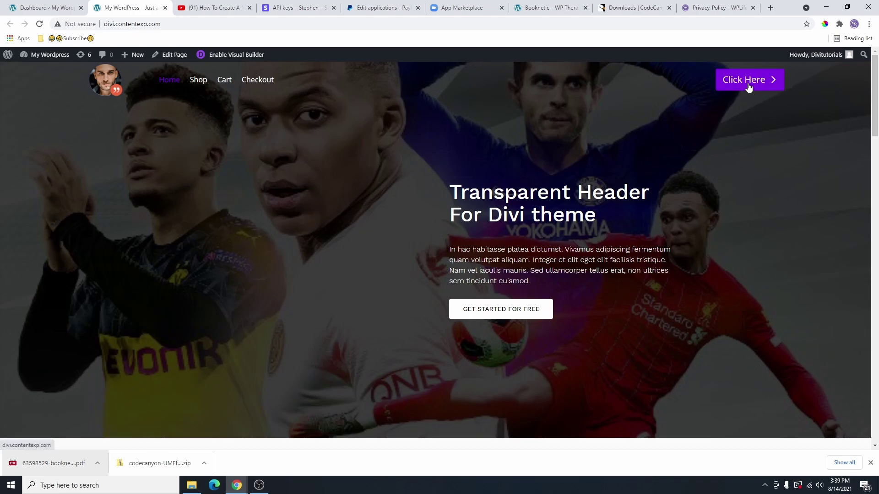
click(27, 11)
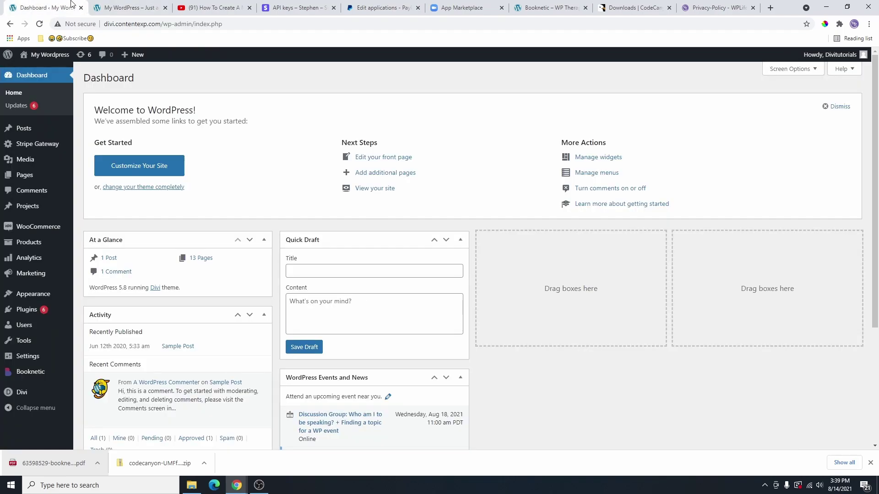
Step: Create a new WordPress page titled "Book Appointment" and publish it
mouse_move(26, 174)
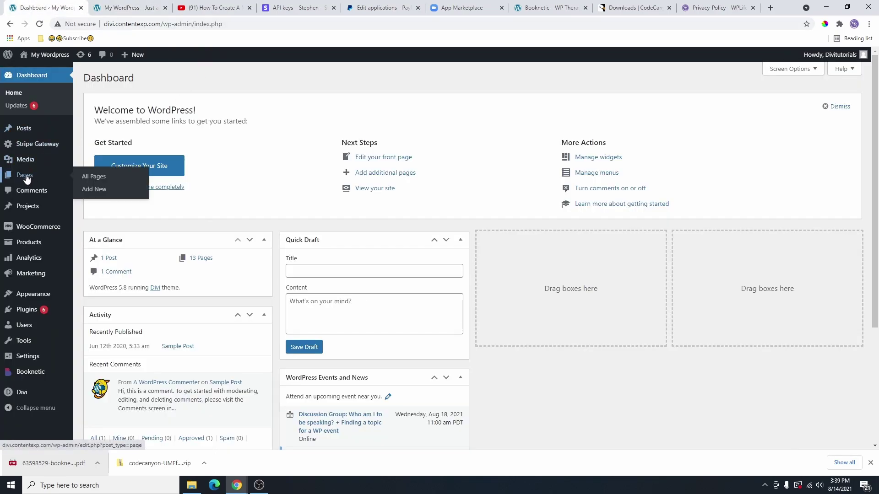
click(99, 191)
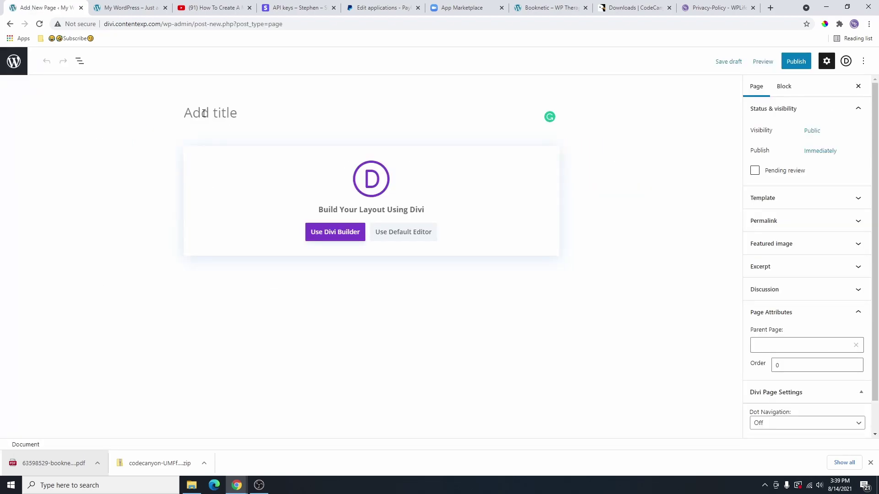
click(204, 113)
text(Book Appointment)
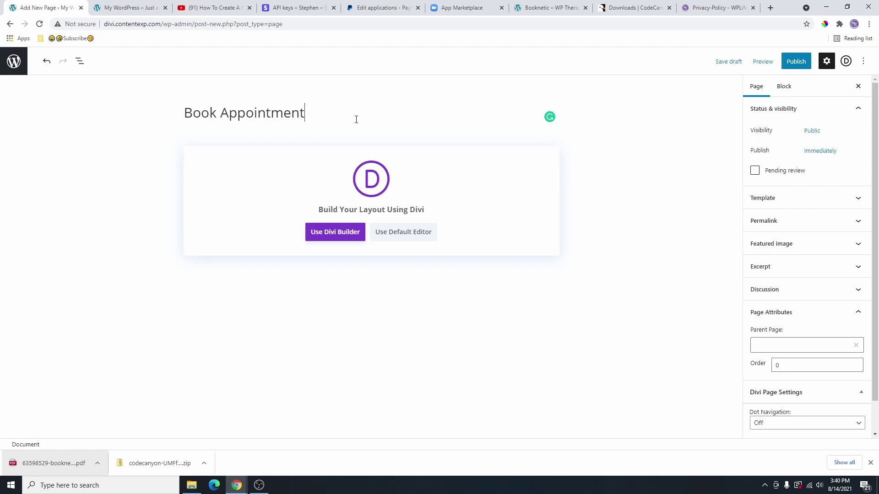
click(795, 64)
click(785, 64)
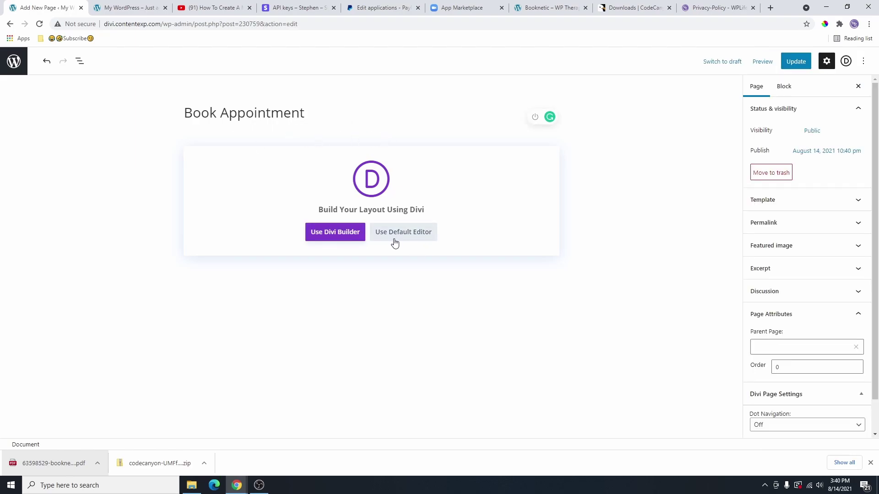
Step: Insert Booknetic's Booking Panel block into the Book Appointment page using the default editor, and update the page
click(416, 239)
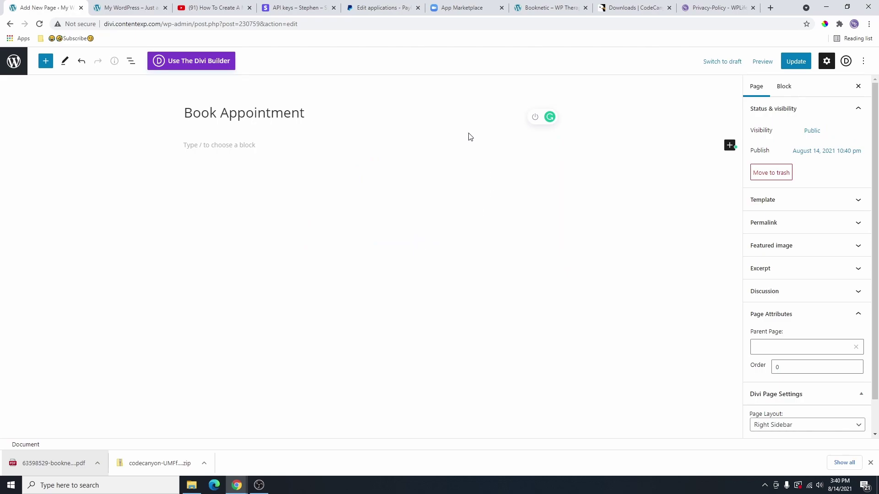
click(730, 145)
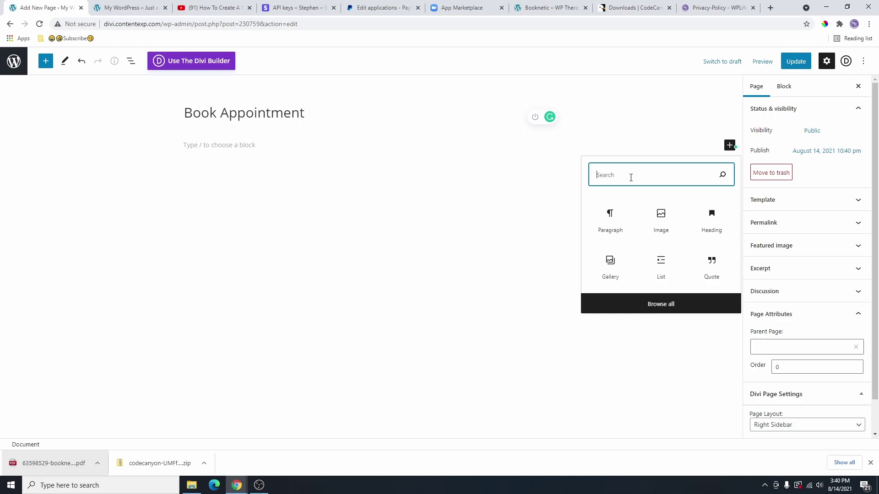
text(boo)
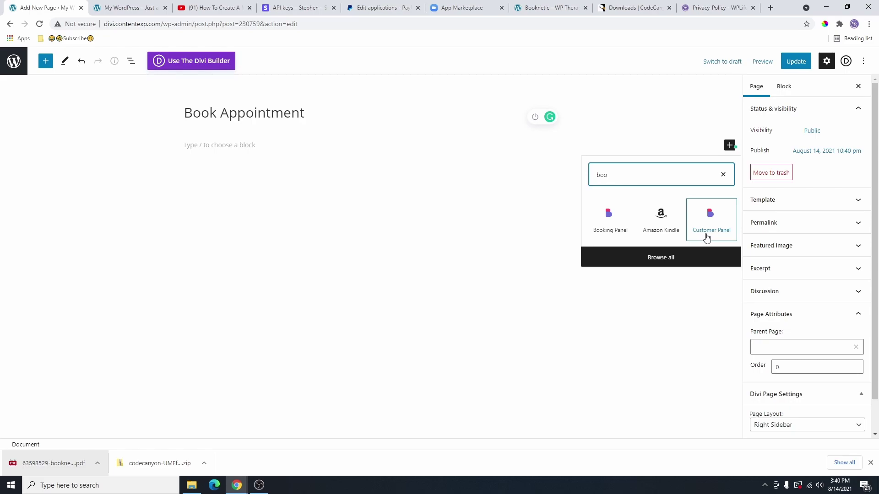
click(616, 231)
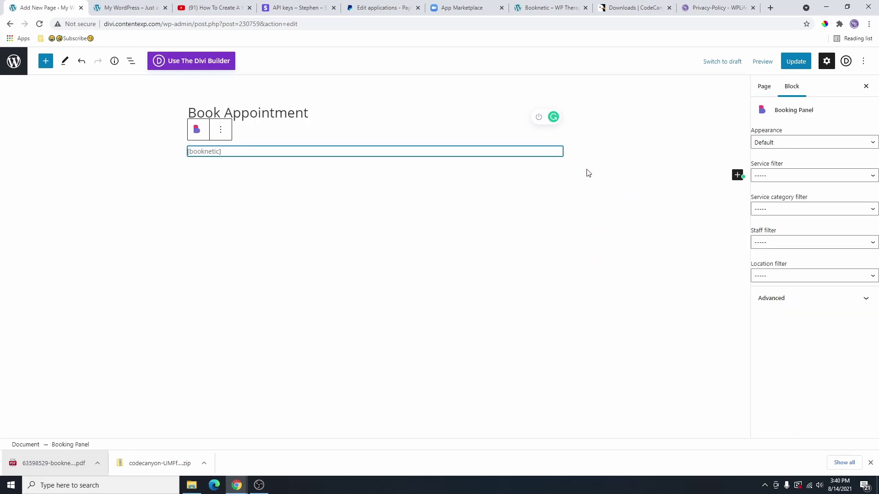
click(796, 62)
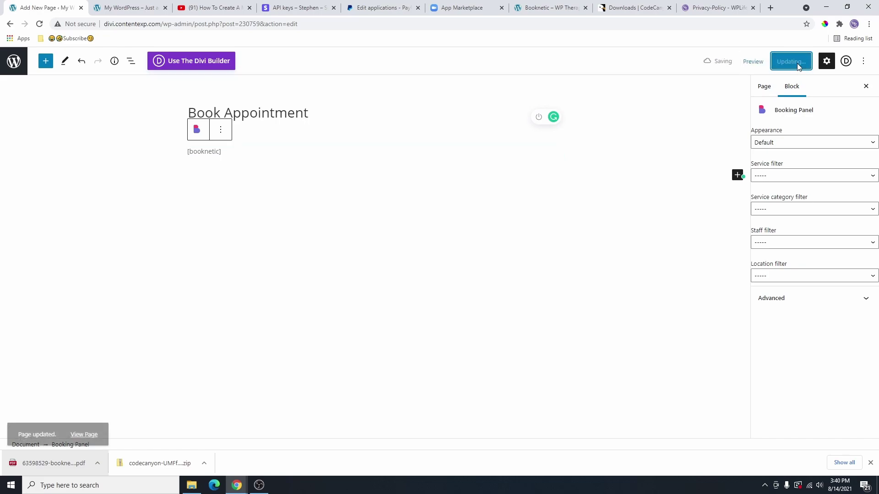
Step: Preview the Book Appointment page in a new tab and look over its booking panel
click(755, 63)
click(725, 147)
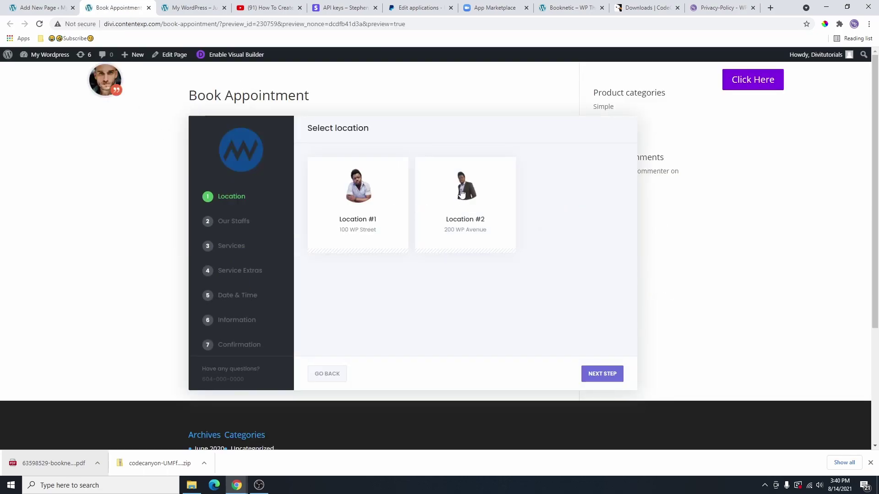
scroll(597, 183, down, 3)
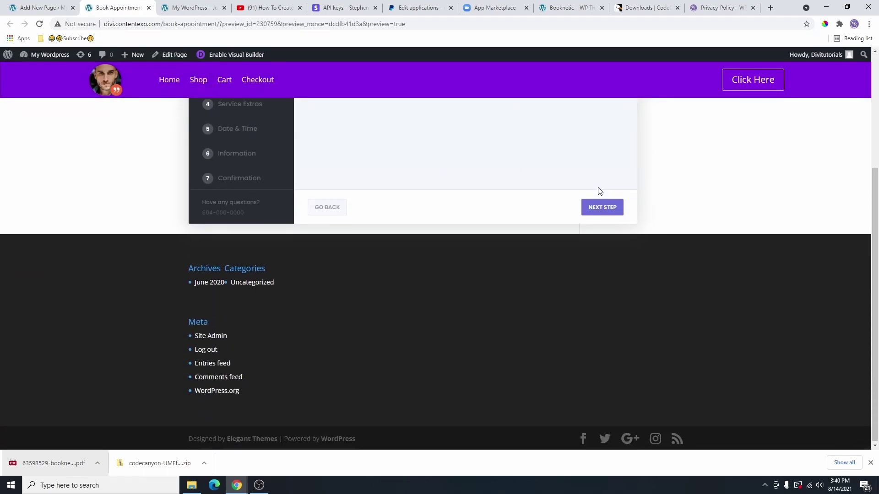
scroll(588, 174, up, 3)
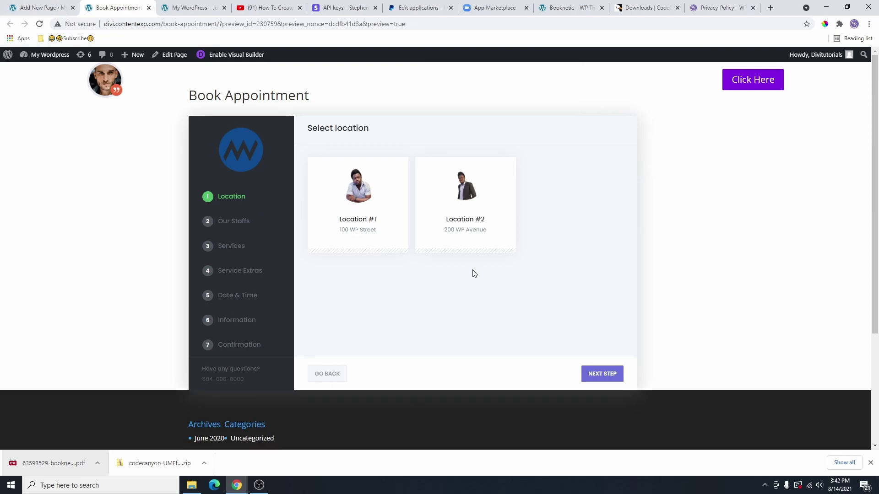
Step: Leave the first page's editor, add another page titled "Book Appointment#2" and publish it
click(55, 8)
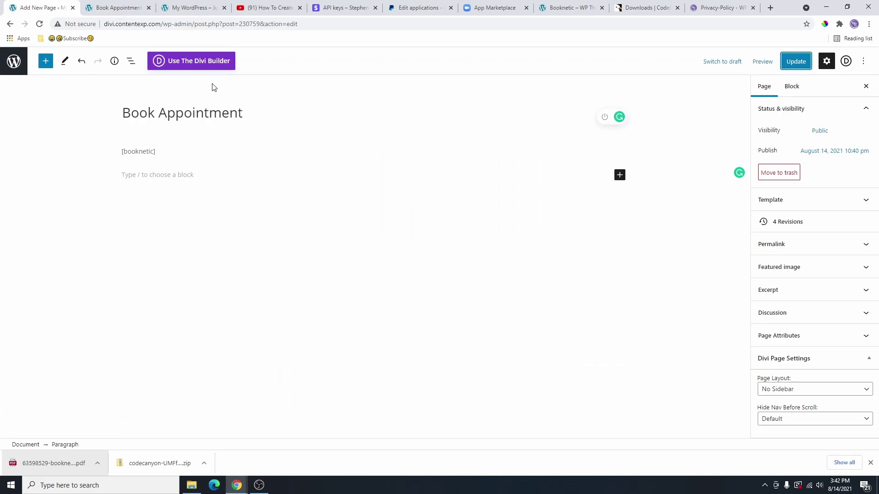
click(45, 61)
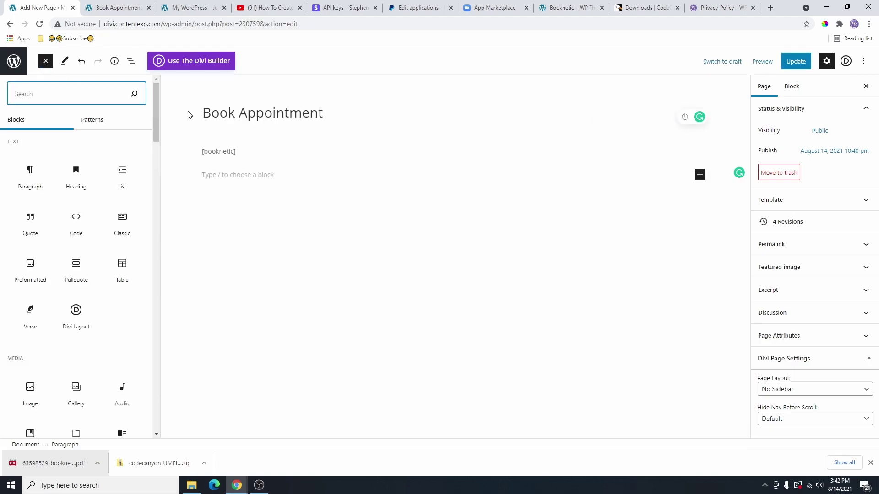
click(13, 62)
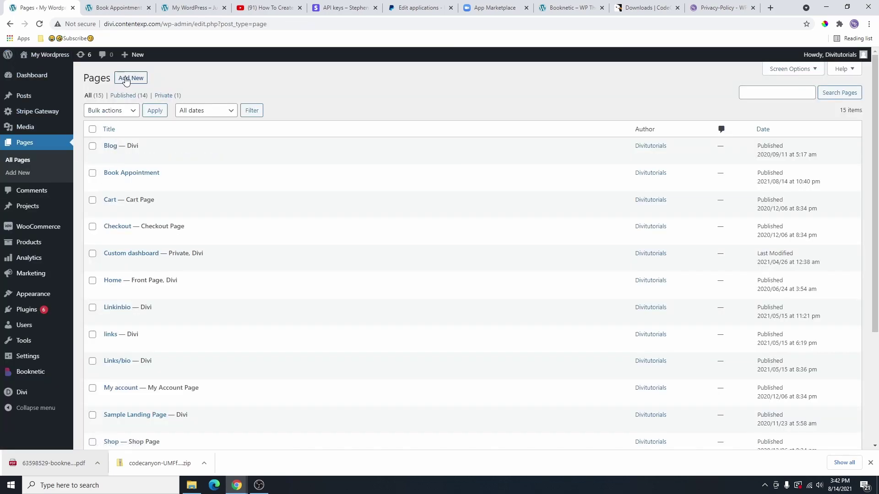
click(127, 79)
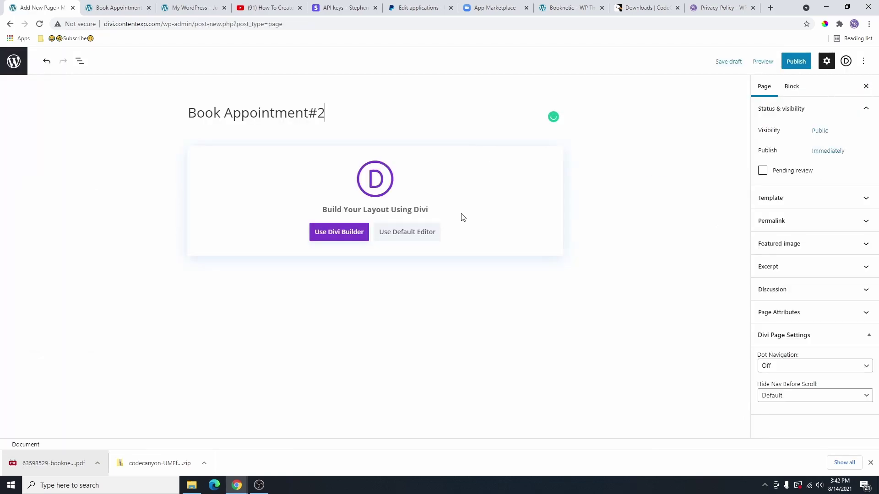
click(796, 60)
click(801, 62)
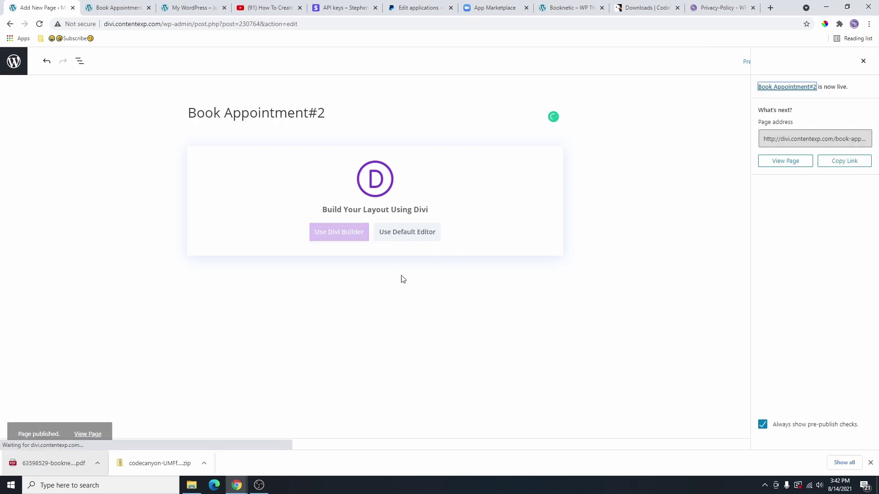
Step: Open Book Appointment#2 in the Divi Builder and add a Code module inside a new single-column row
click(349, 234)
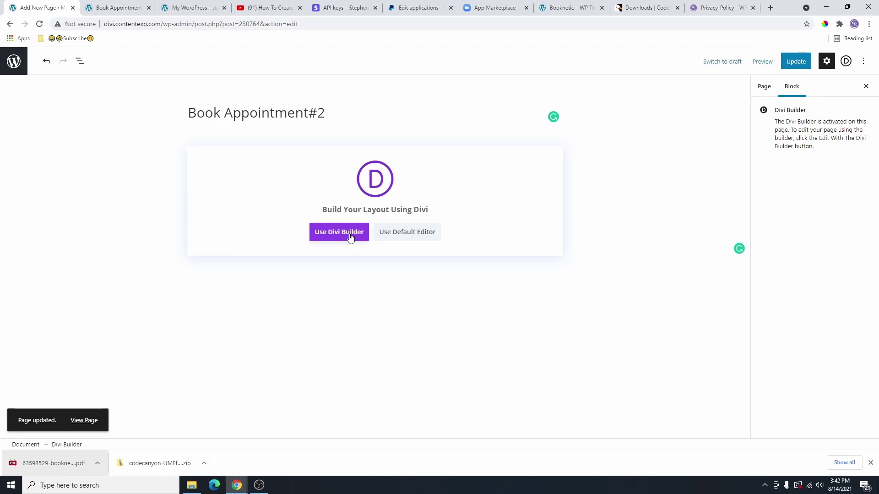
click(350, 236)
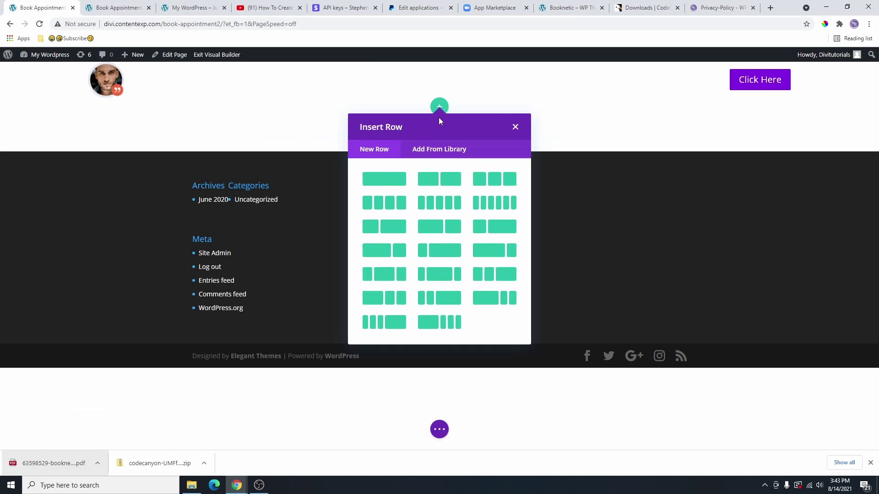
click(389, 183)
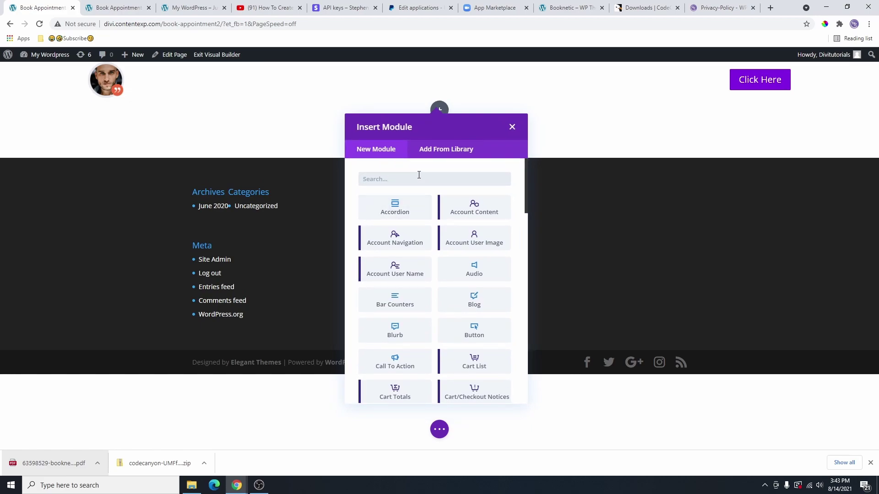
text(code)
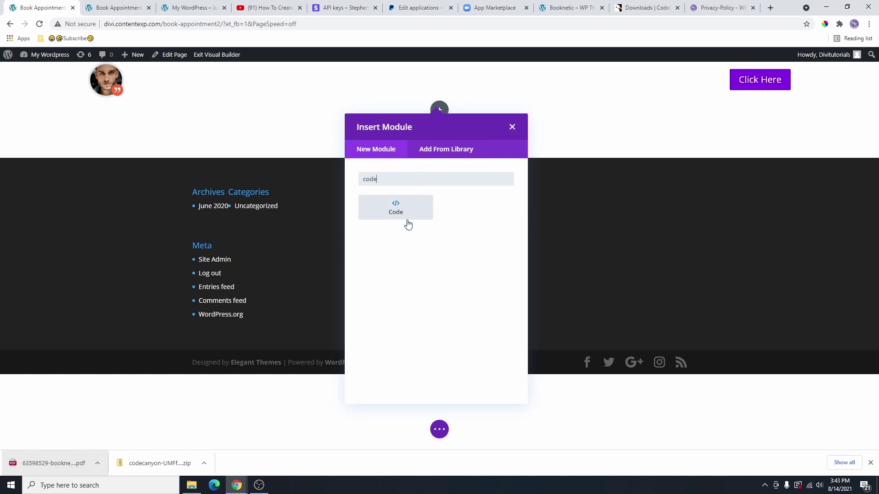
click(396, 209)
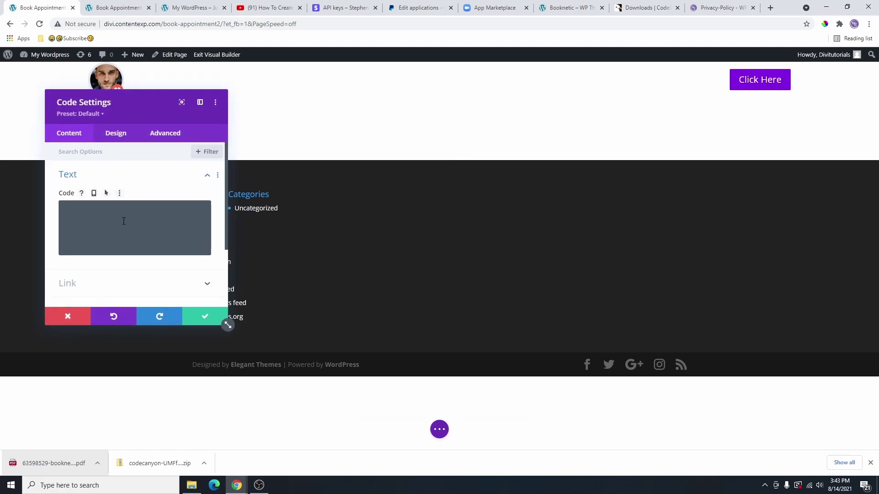
click(121, 211)
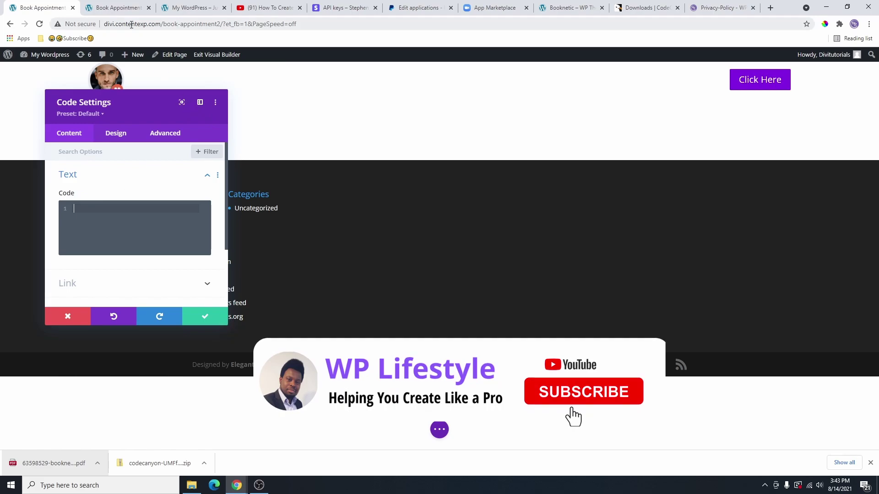
Step: In the tab showing the site's home page, go to the dashboard's page list and open the first Book Appointment page for editing
click(117, 7)
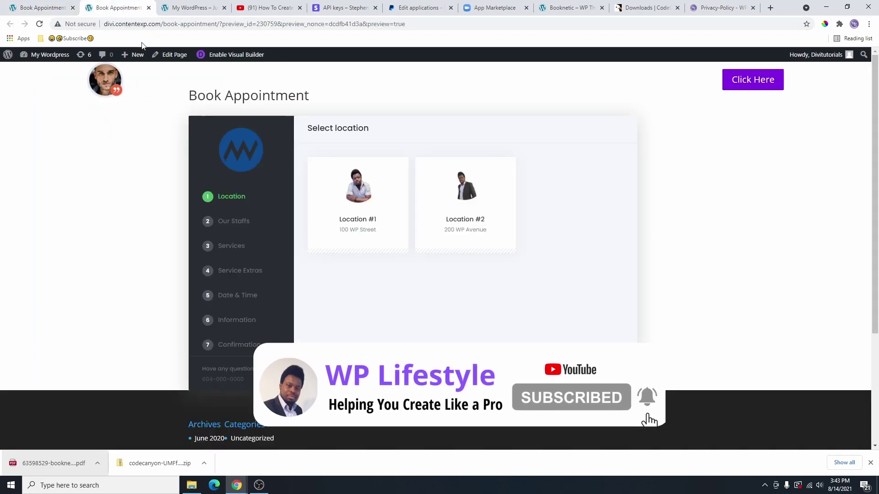
click(193, 8)
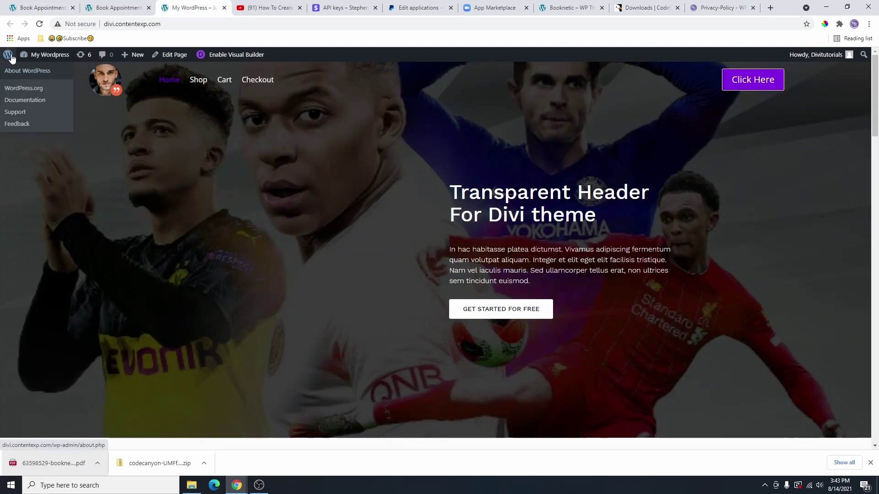
click(11, 54)
mouse_move(32, 175)
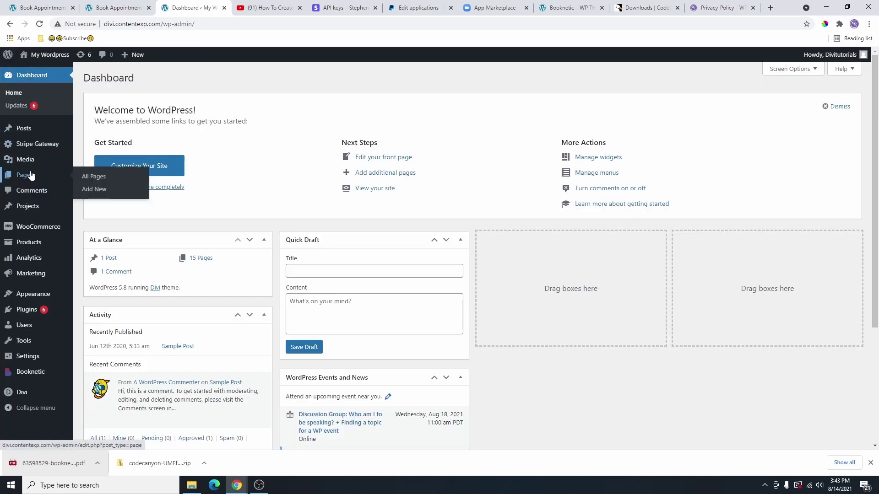
click(89, 176)
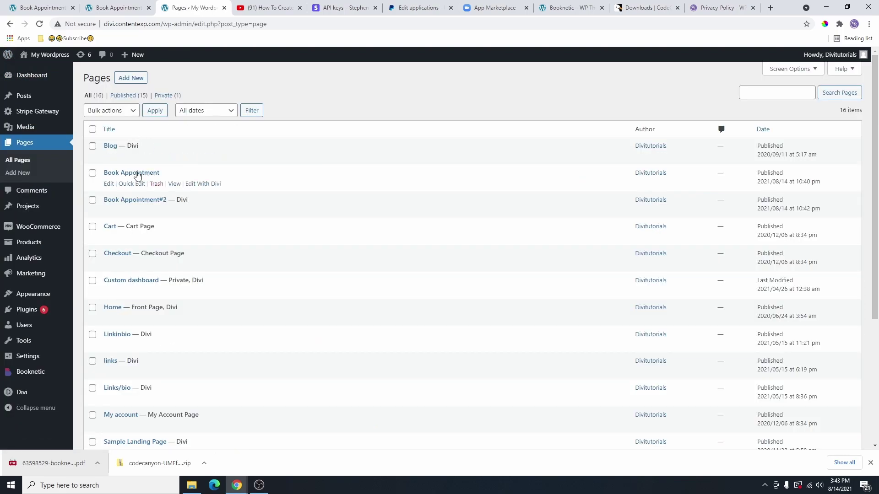
click(110, 185)
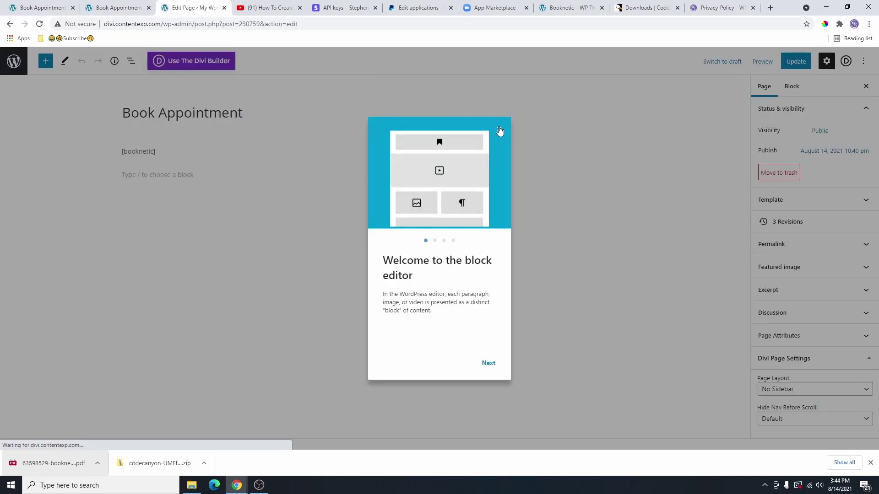
click(502, 130)
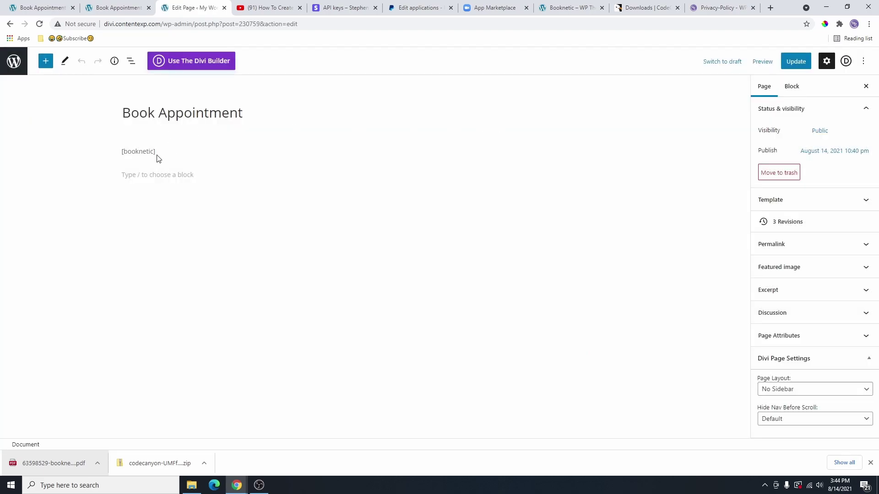
Step: Copy the [booknetic] shortcode into the Code module of Book Appointment#2 and save the module
drag(157, 155, 120, 155)
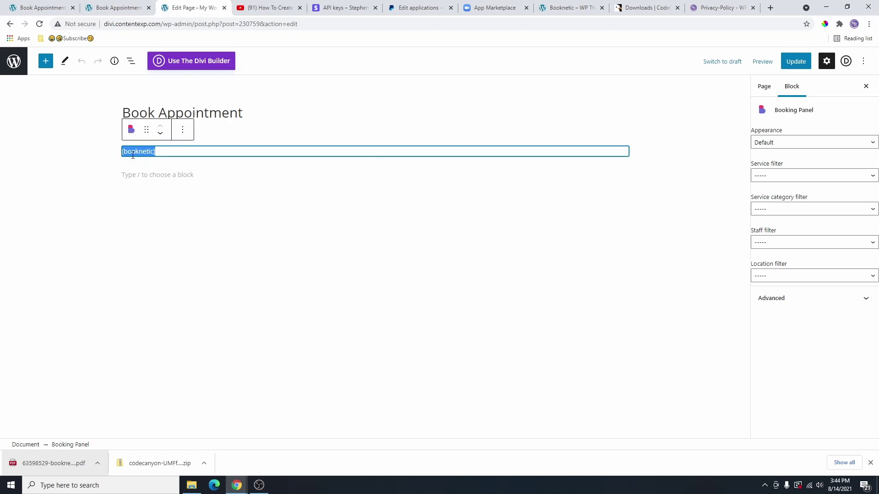
right_click(133, 156)
click(163, 168)
click(120, 8)
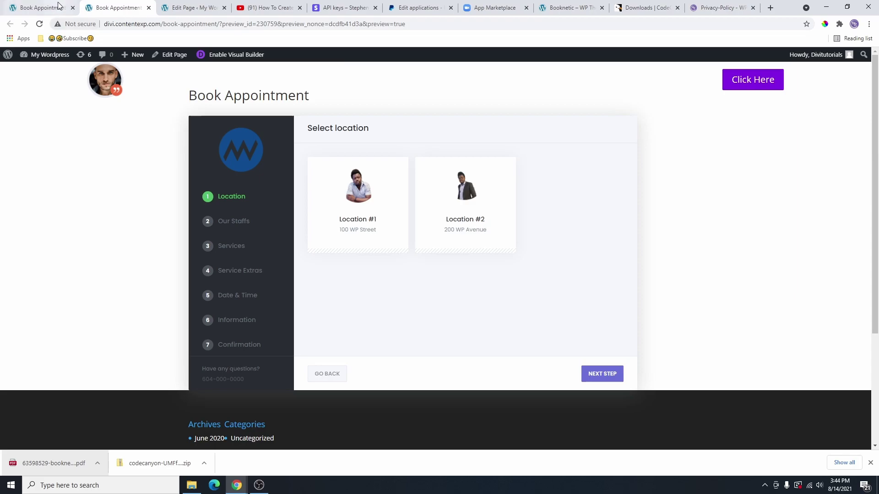
click(43, 8)
right_click(96, 208)
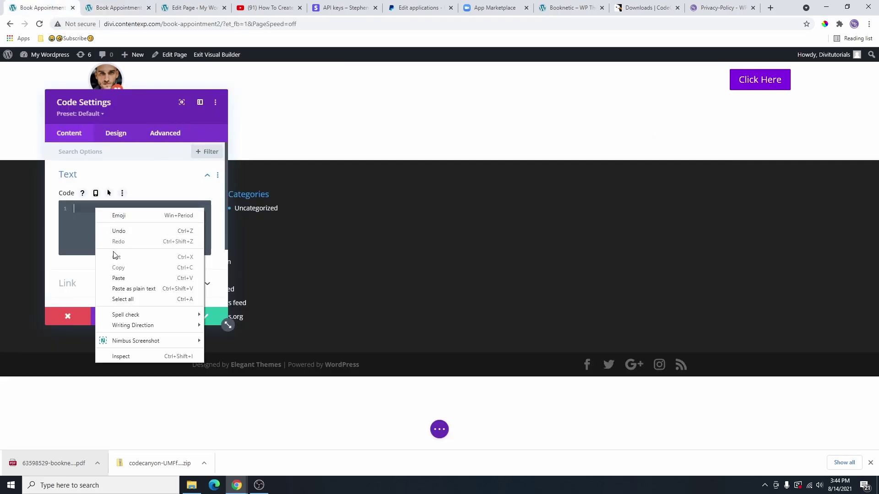
click(118, 277)
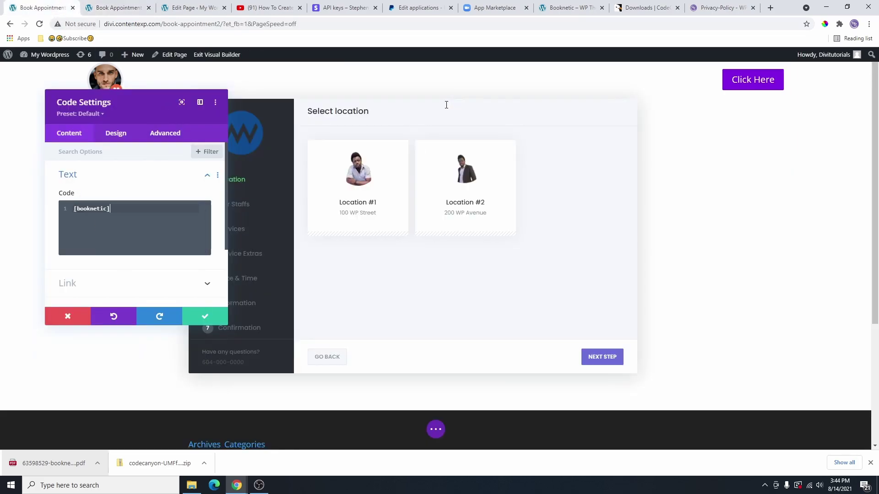
click(204, 316)
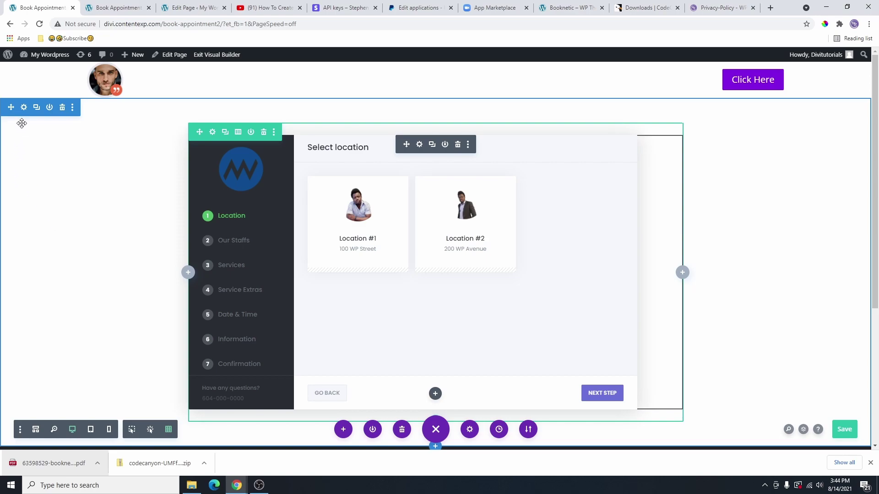
Step: Give the section around the booking panel a blue-to-purple background gradient
click(23, 107)
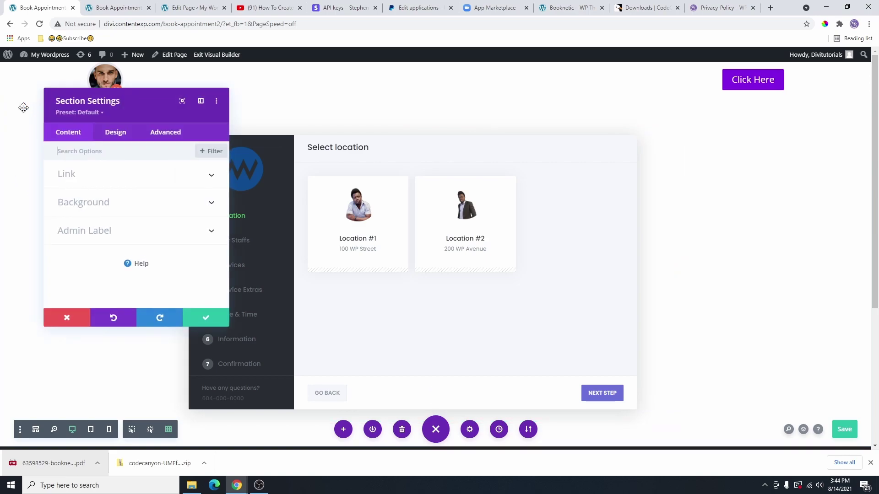
click(95, 204)
click(118, 194)
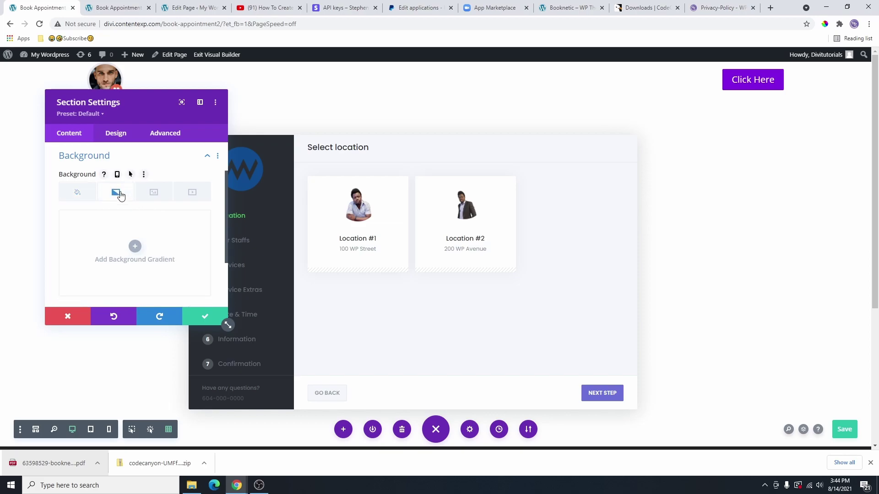
click(135, 246)
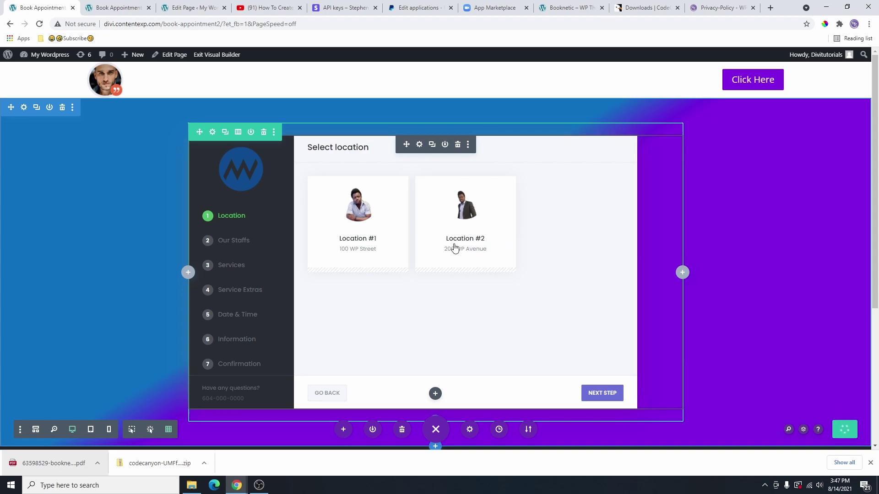
Step: Add the football players picture from the media library as the section's background image
click(23, 108)
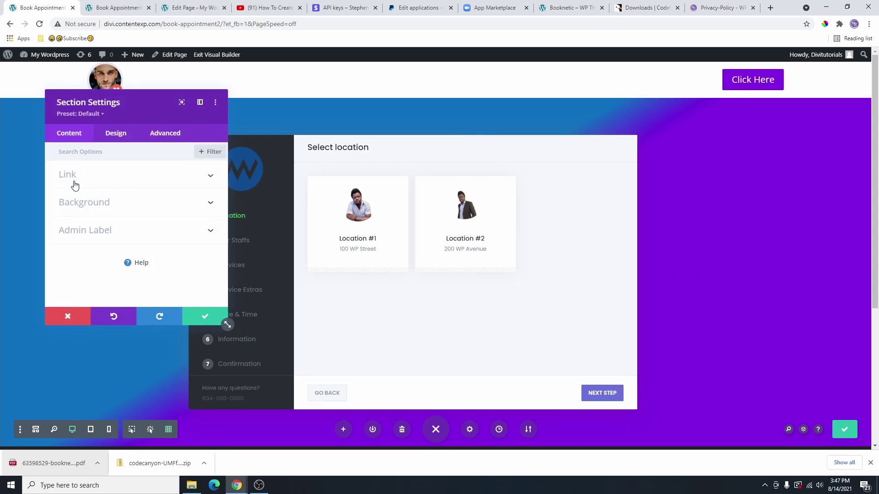
click(115, 208)
click(121, 196)
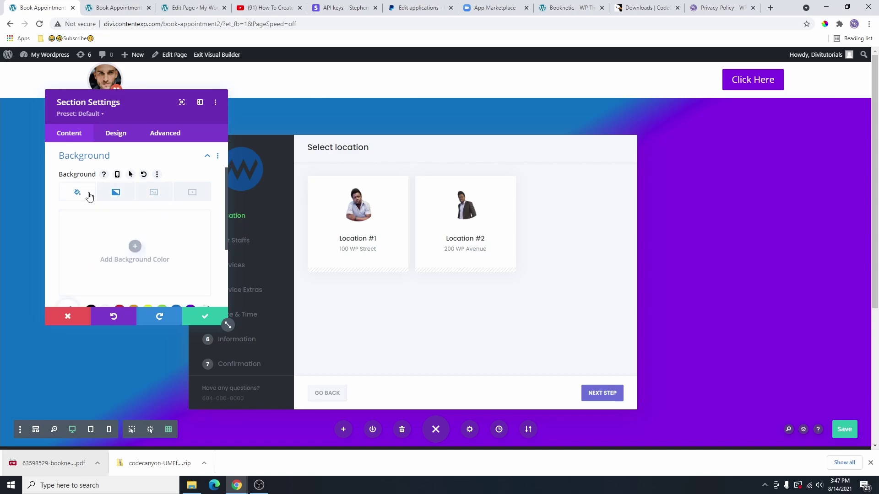
click(153, 192)
scroll(160, 234, down, 1)
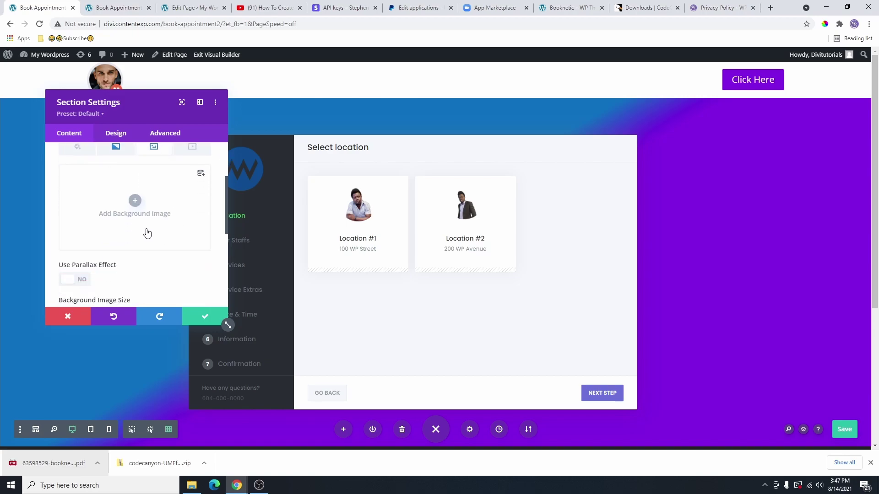
click(137, 205)
scroll(478, 206, down, 3)
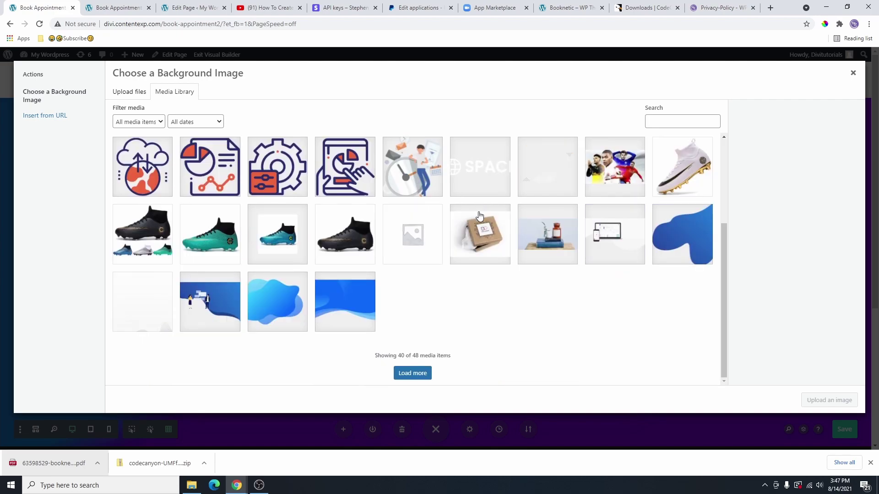
scroll(436, 268, up, 3)
click(615, 303)
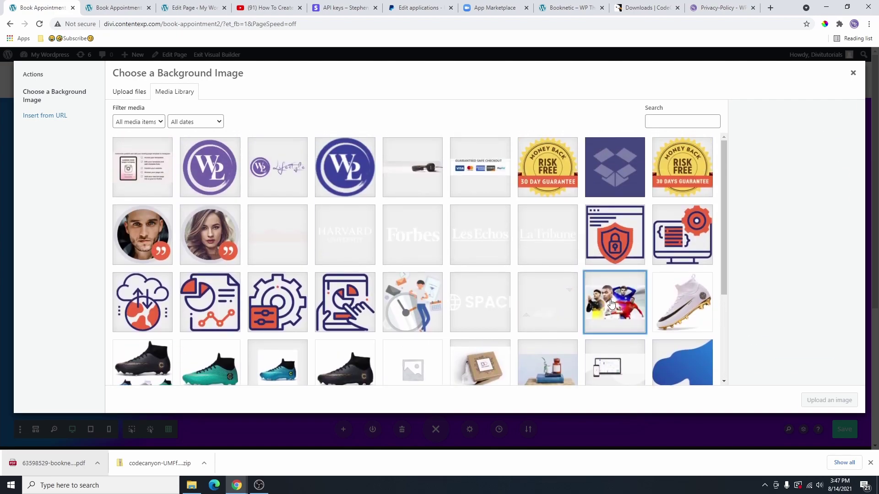
click(839, 401)
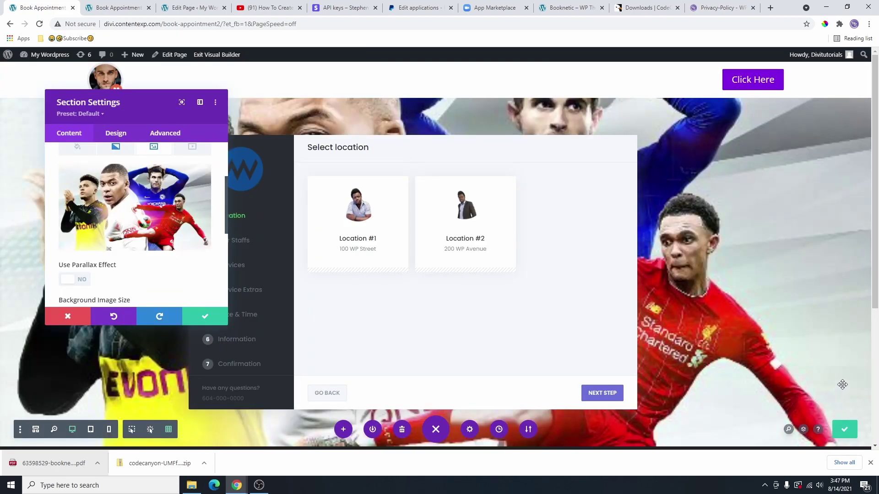
Step: Set the section's background image blend to Overlay
scroll(139, 235, down, 1)
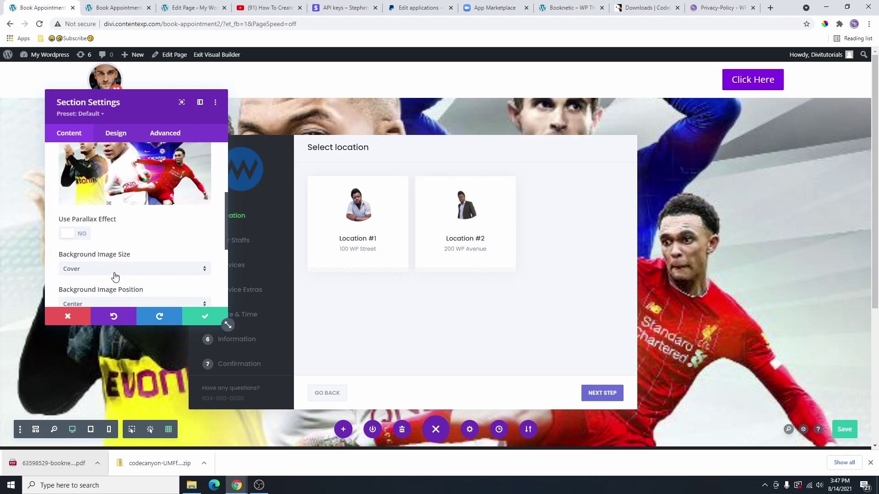
scroll(114, 277, down, 4)
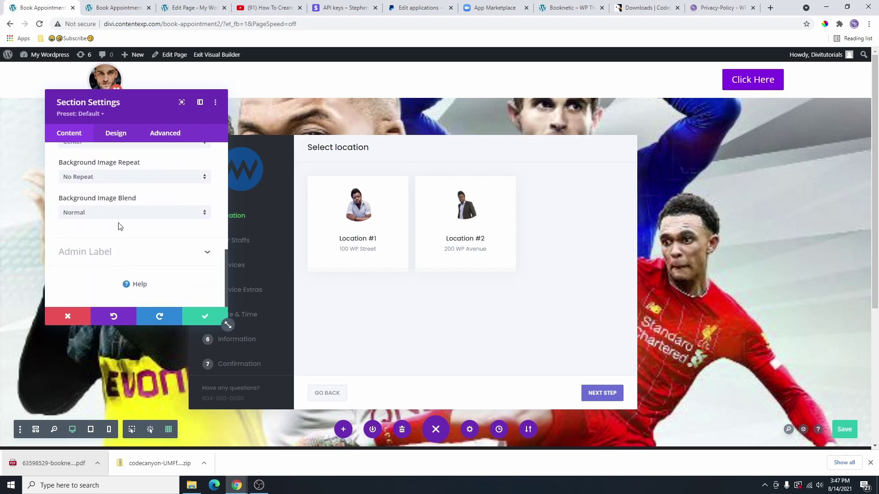
click(115, 212)
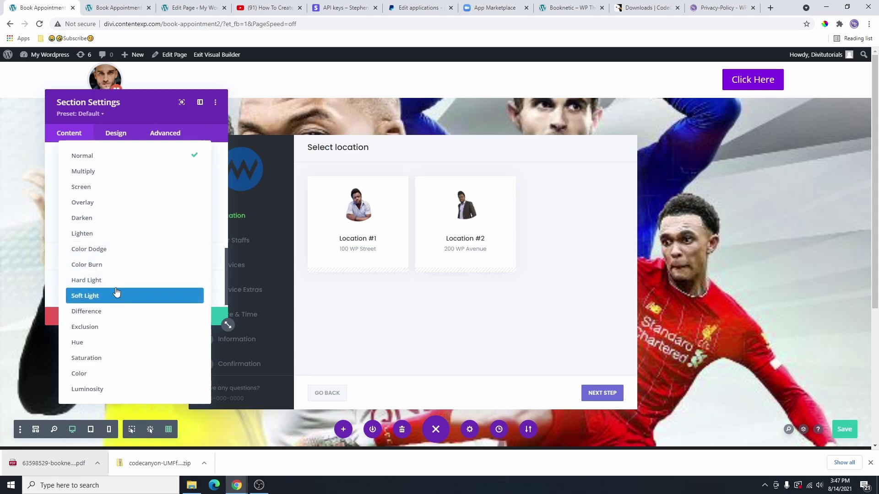
click(106, 204)
scroll(114, 208, up, 5)
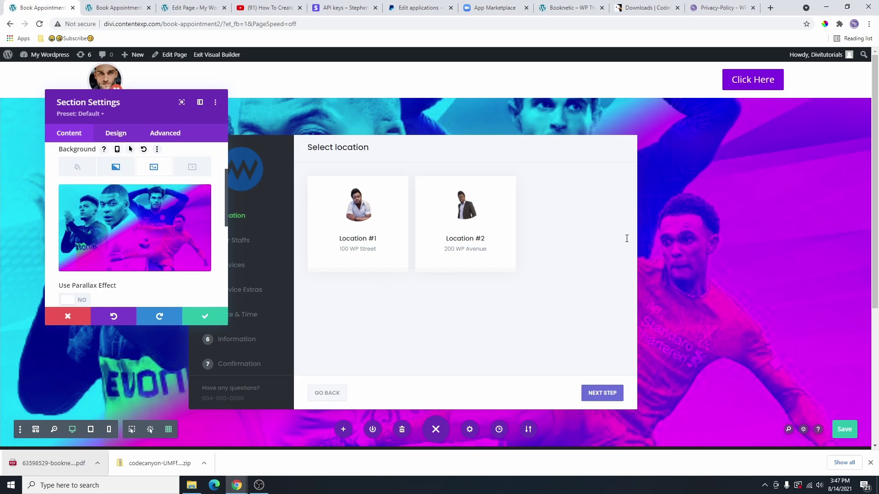
scroll(145, 236, down, 1)
scroll(146, 238, up, 3)
Step: Enable placing the gradient above the background image in the section's gradient settings
click(83, 245)
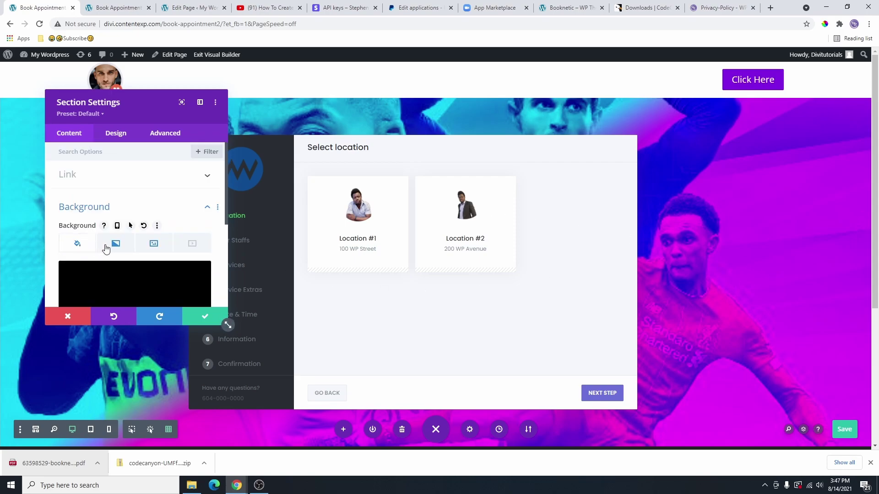
scroll(111, 251, down, 2)
scroll(109, 243, up, 2)
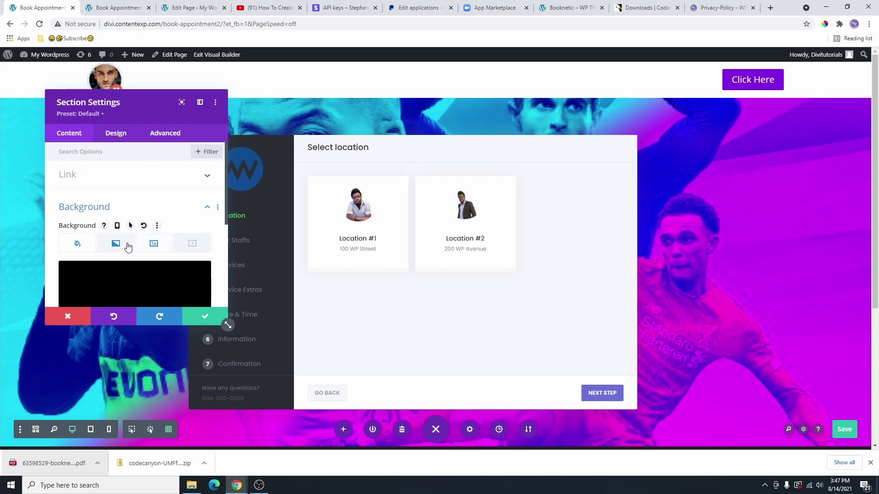
click(126, 244)
scroll(130, 248, down, 2)
scroll(123, 237, down, 3)
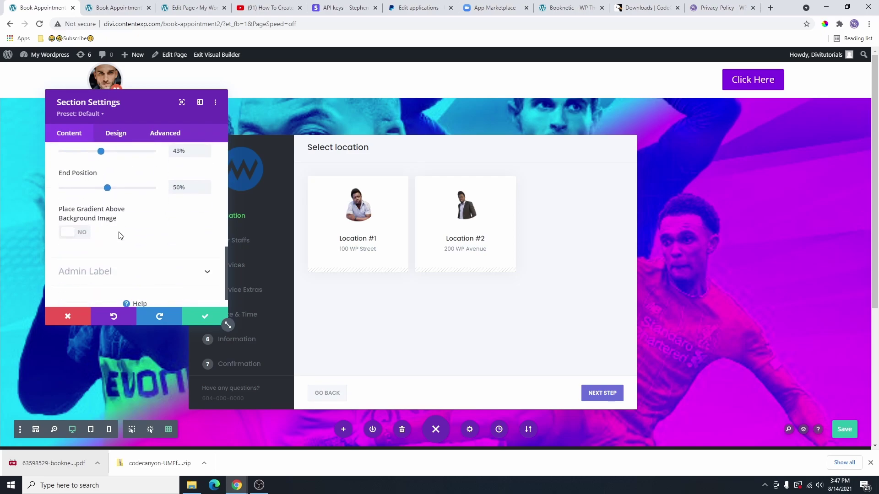
click(82, 234)
Step: Remove the background gradient from the section around the booking panel and save the page
scroll(104, 255, up, 6)
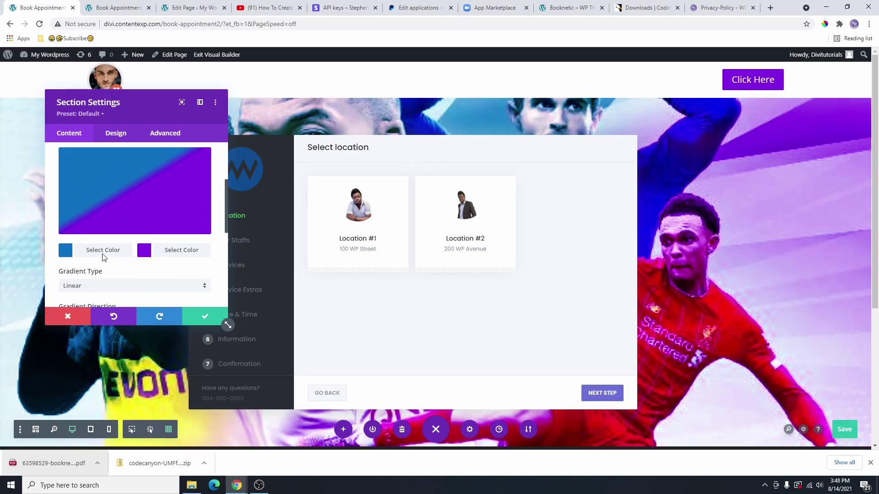
click(86, 247)
scroll(120, 252, down, 3)
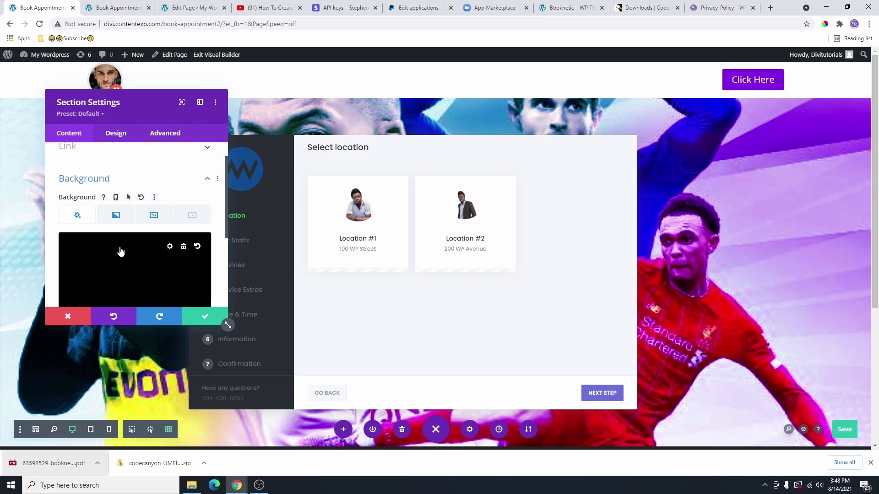
click(183, 155)
click(183, 247)
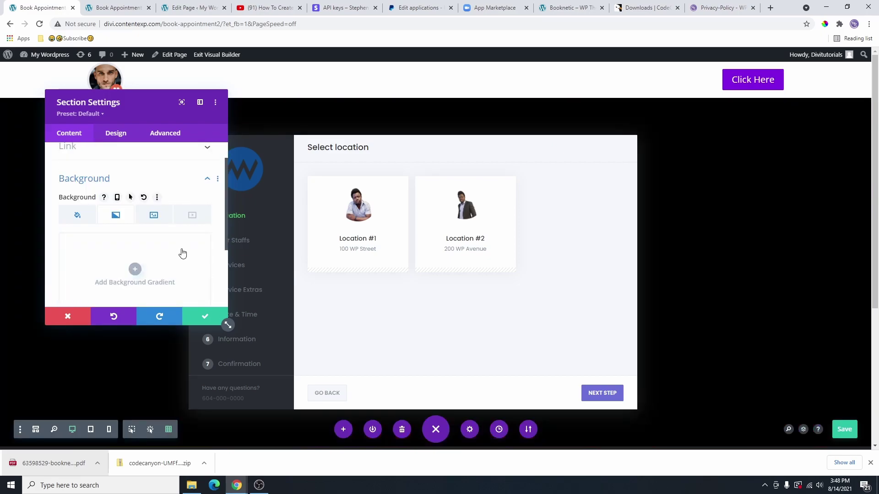
key(ctrl+s)
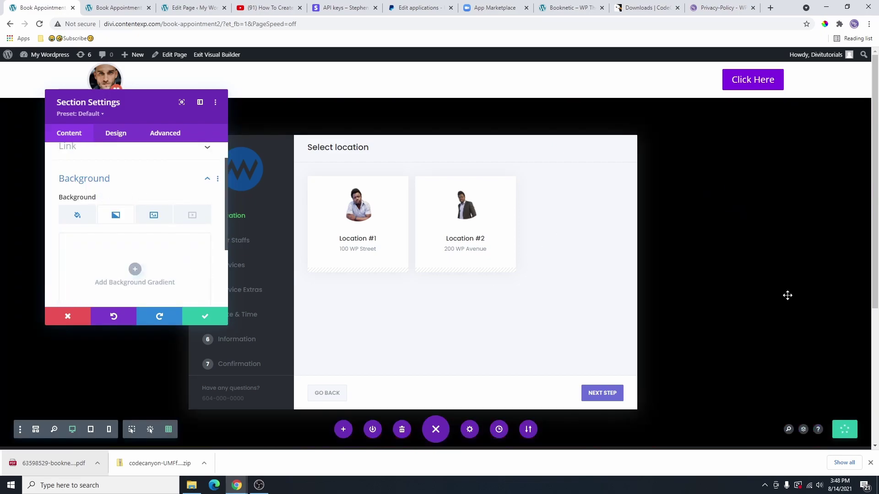
Step: Set the section's background colour to semi-transparent black, rgba(0,0,0,0.57), and apply the section settings
scroll(143, 278, down, 1)
click(74, 172)
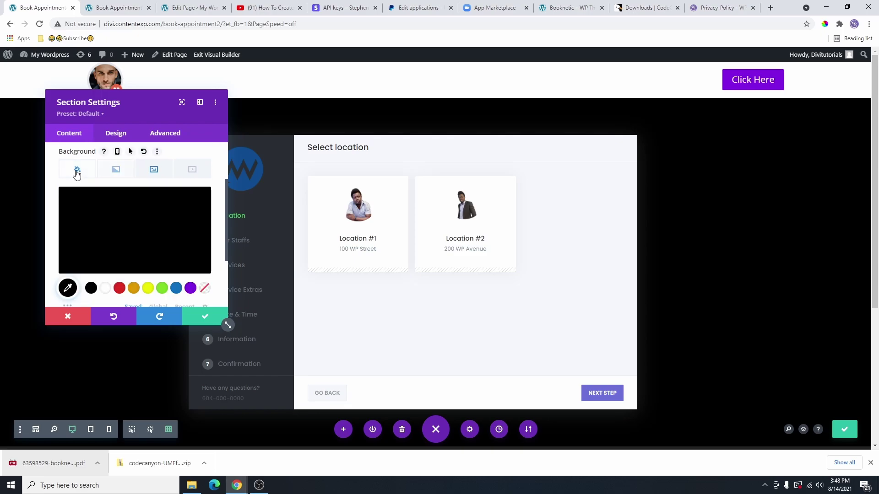
click(141, 260)
drag(198, 157, 196, 185)
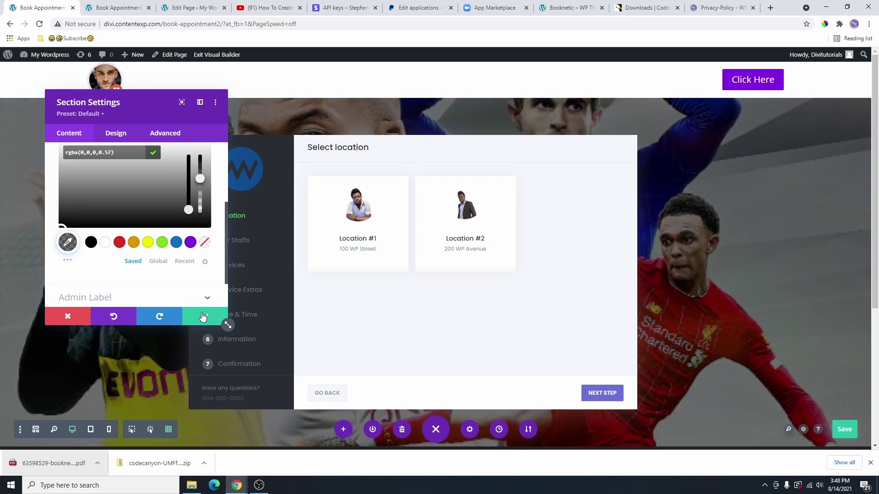
click(203, 316)
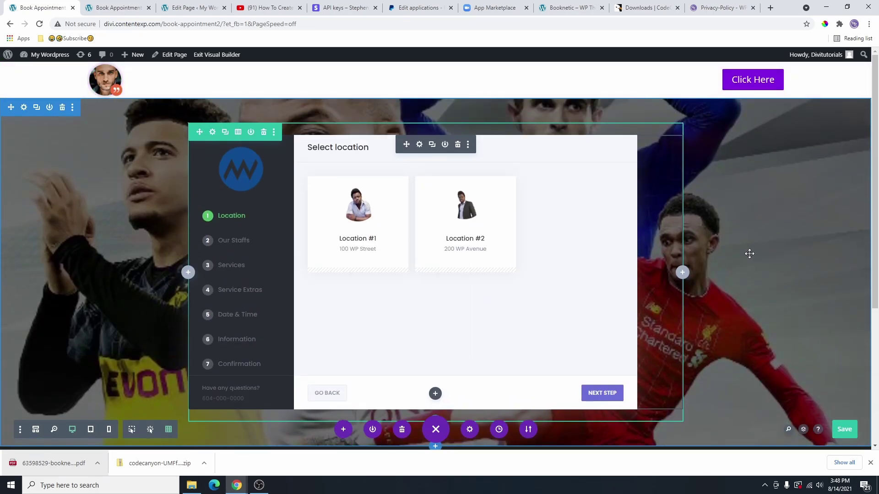
Step: Save the booking page and exit the Visual Builder
scroll(749, 254, down, 2)
click(845, 432)
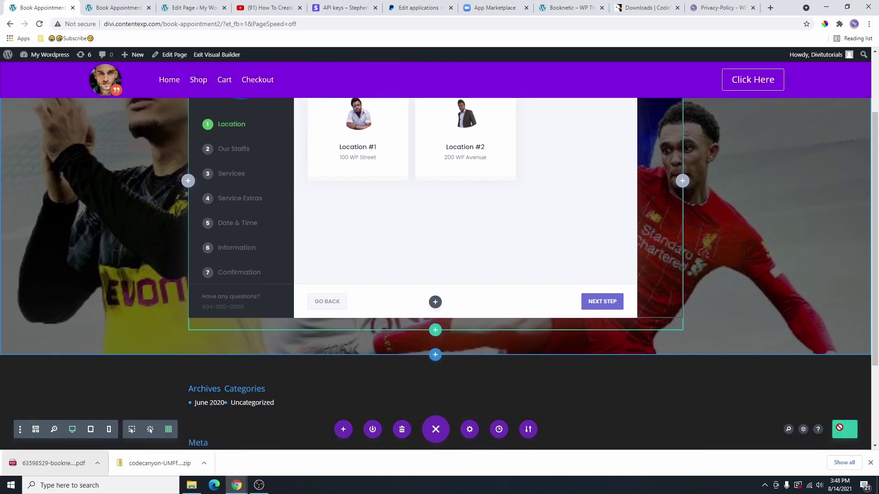
scroll(829, 418, up, 2)
click(204, 56)
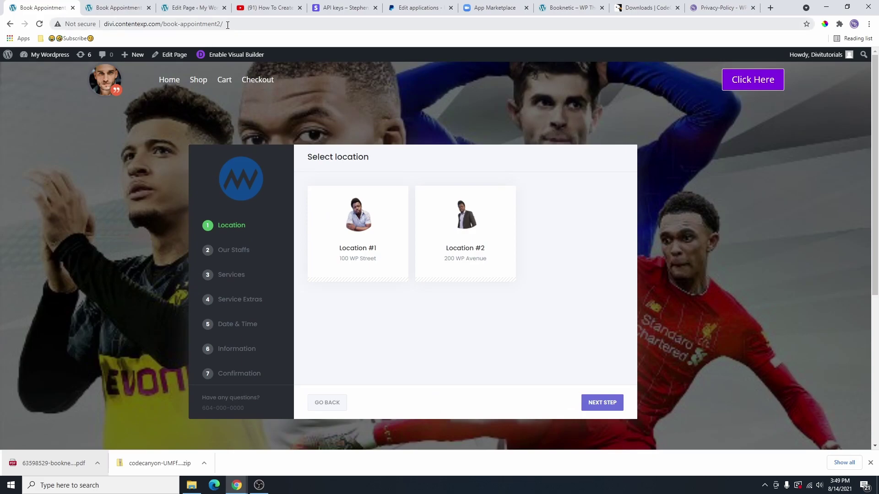
Step: Copy the web address of the published Book Appointment#2 page
click(228, 24)
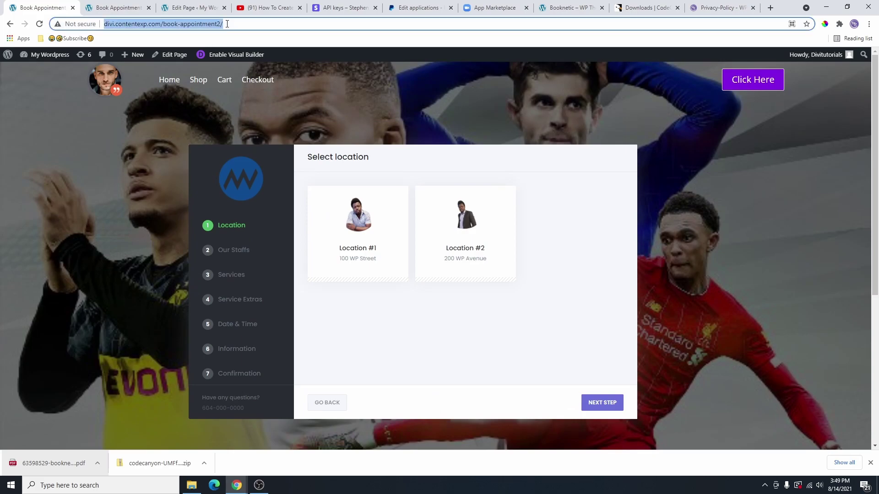
right_click(178, 26)
click(206, 75)
Step: Open the Default Website Template's global header for editing in the Divi Theme Builder
key(ctrl+3)
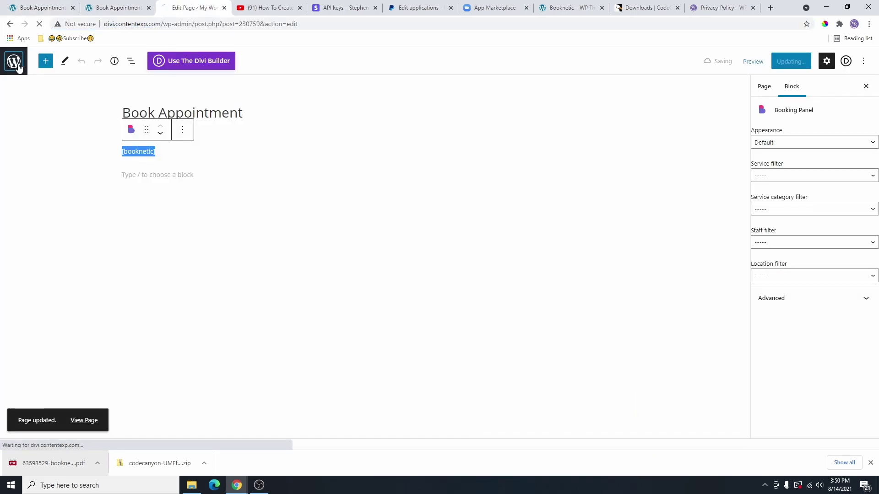
click(14, 61)
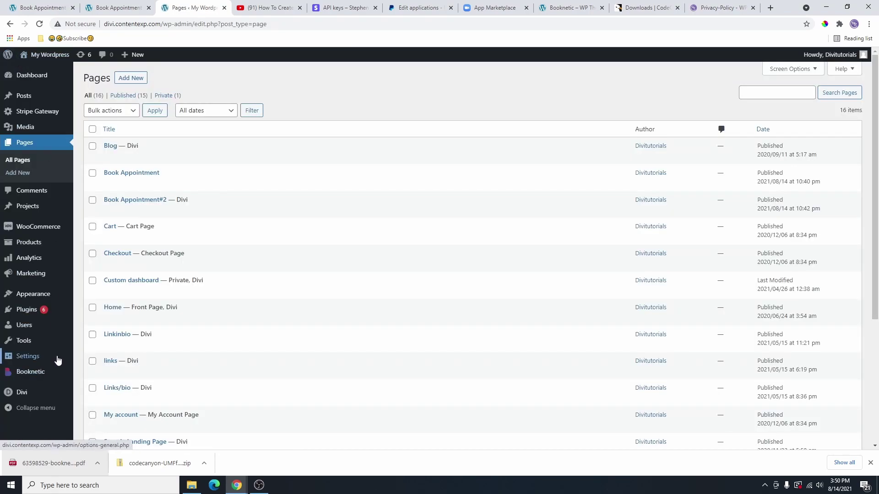
mouse_move(30, 356)
scroll(29, 366, down, 2)
mouse_move(28, 394)
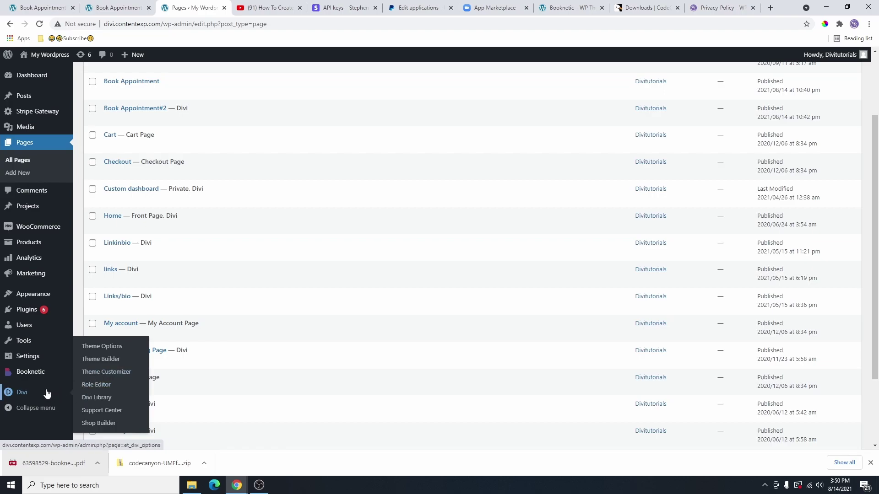
click(101, 360)
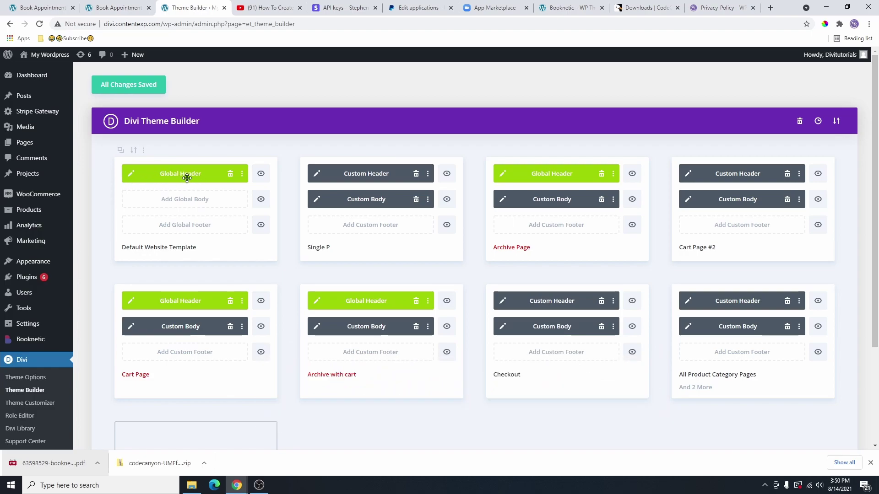
click(131, 174)
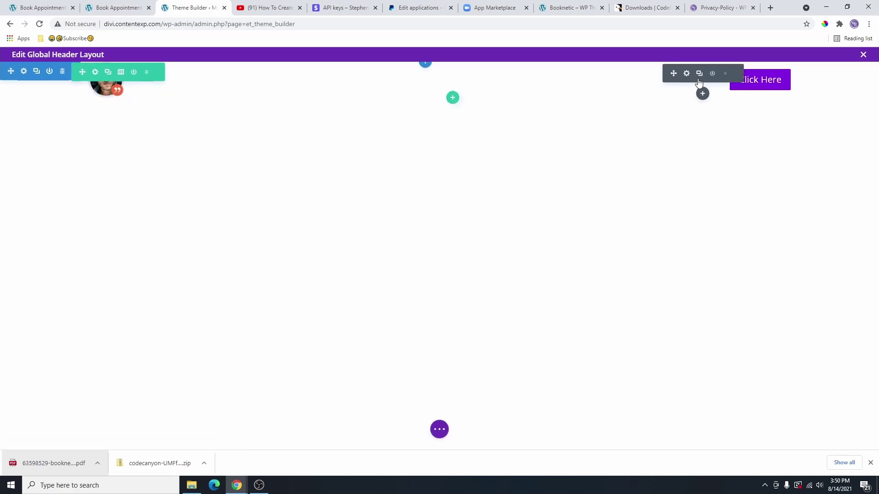
Step: Change the header button's text to "Book Appointment"
click(687, 75)
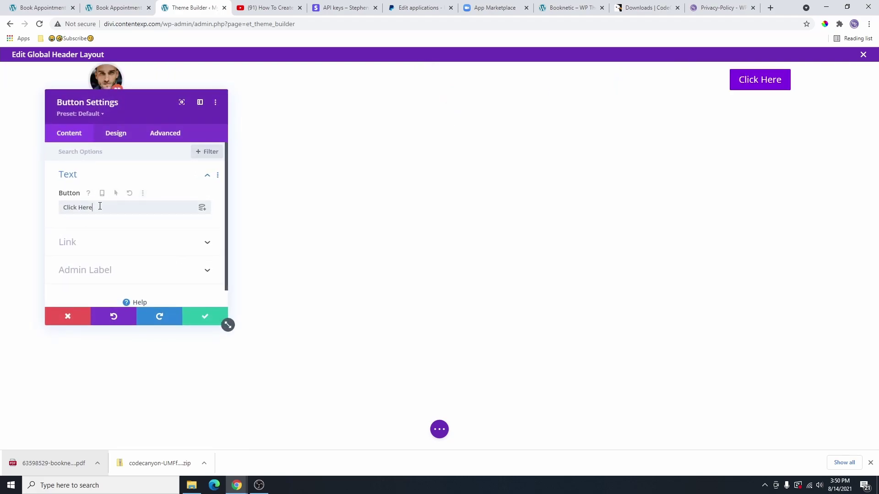
drag(137, 208, 52, 219)
text(B)
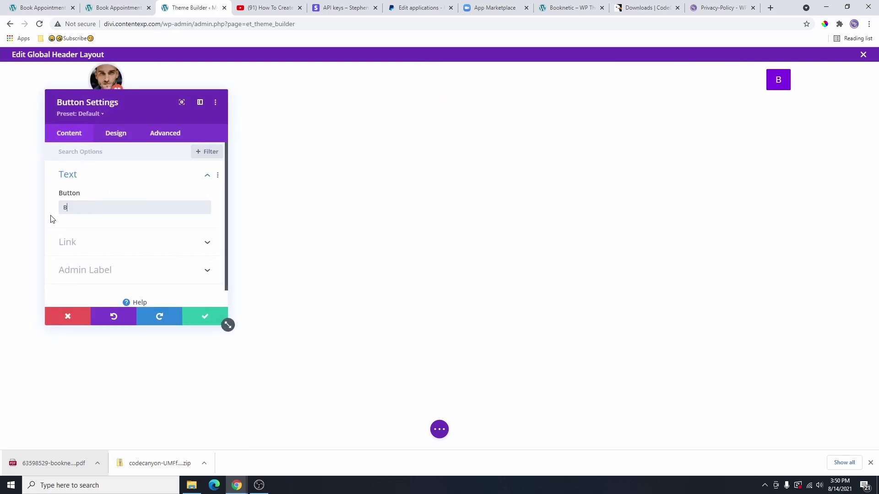
text(ook Appointment)
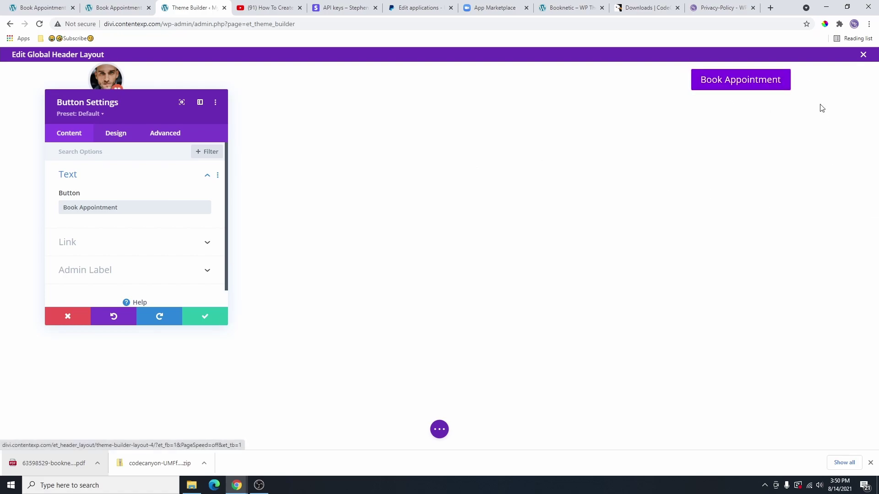
click(210, 242)
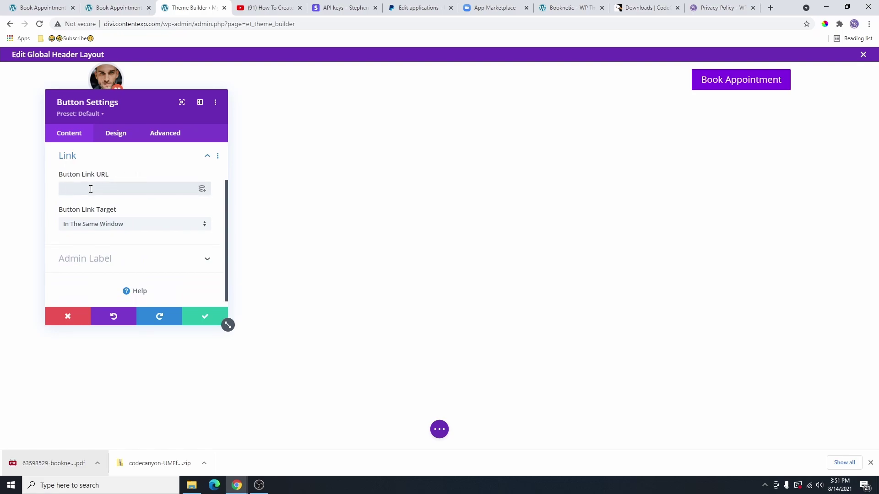
click(91, 188)
key(ctrl+v)
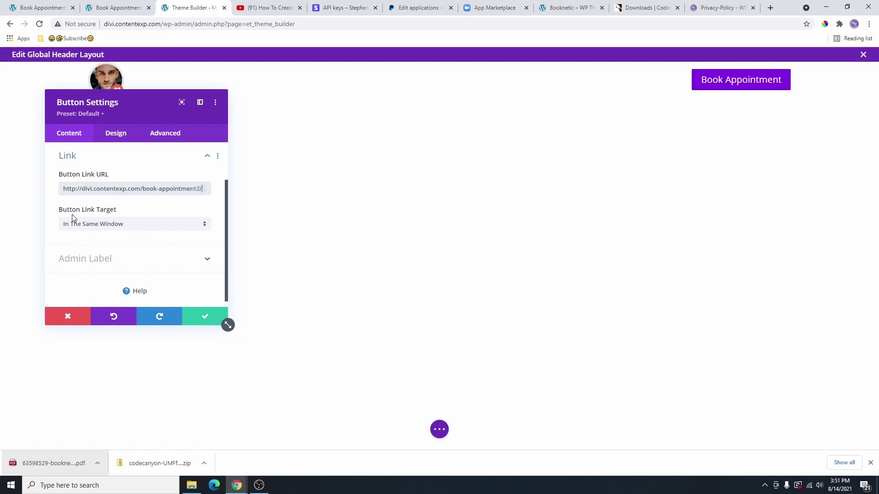
click(110, 225)
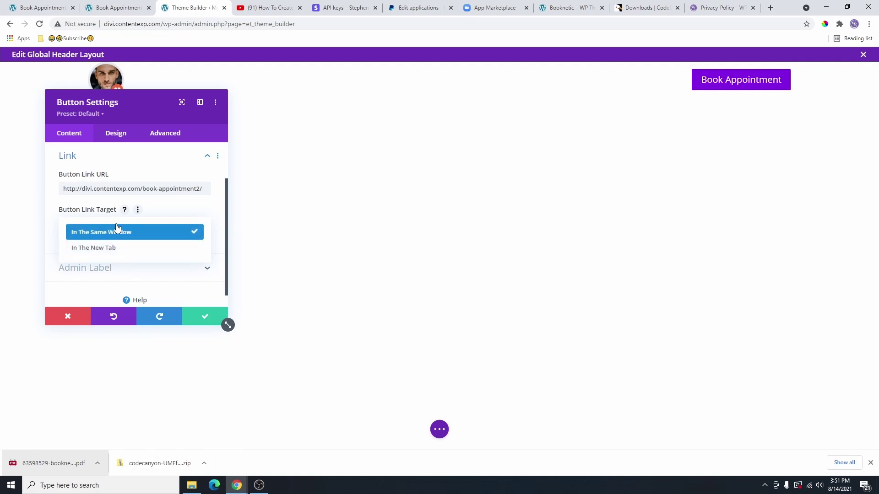
click(129, 236)
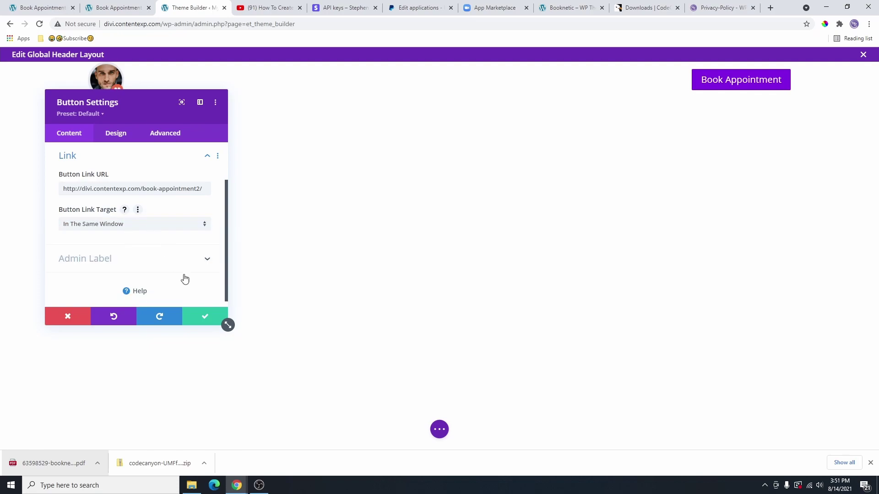
click(211, 320)
Step: Save the global header layout, close it and save the Theme Builder changes
click(851, 431)
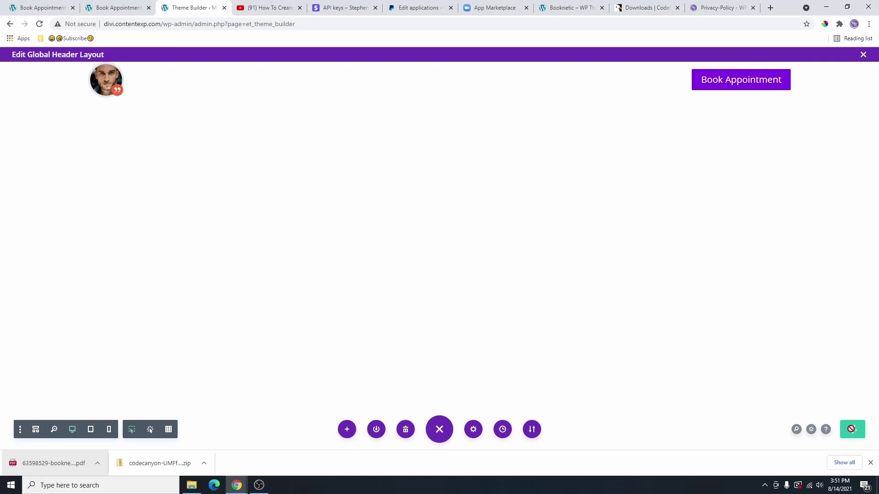
click(862, 55)
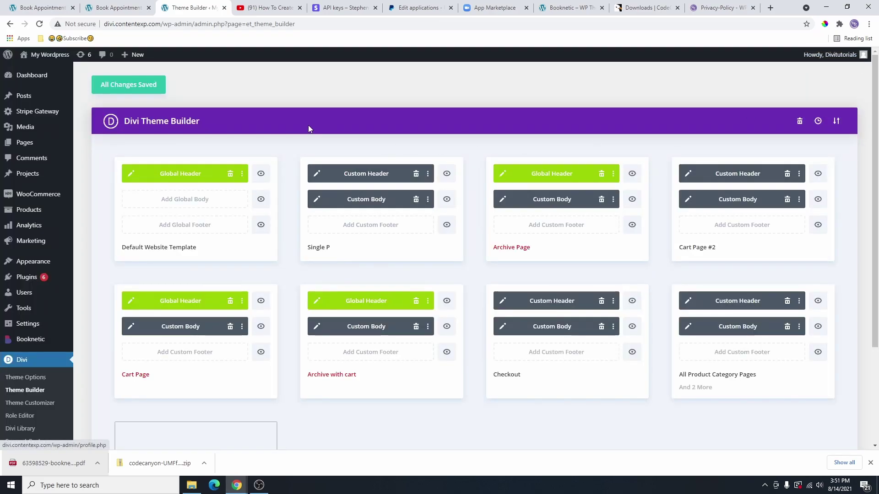
click(128, 87)
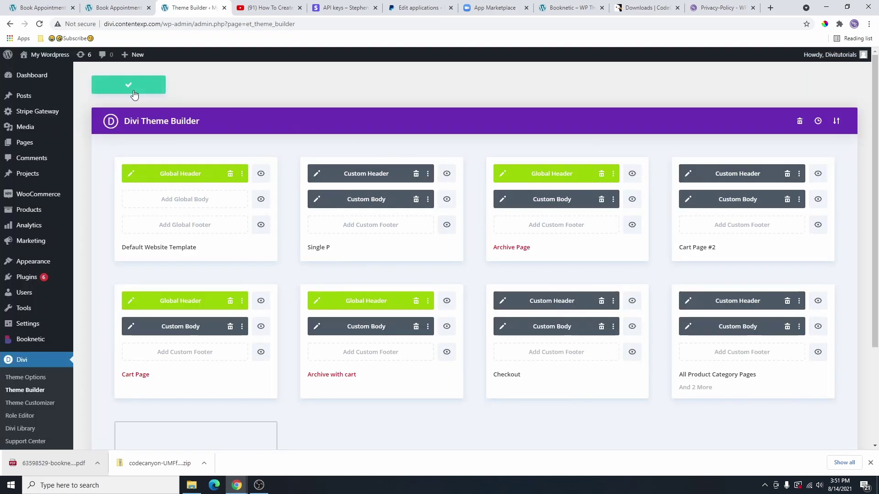
Step: Reload the booking page preview, go to the home page and test the header's Book Appointment button
click(133, 8)
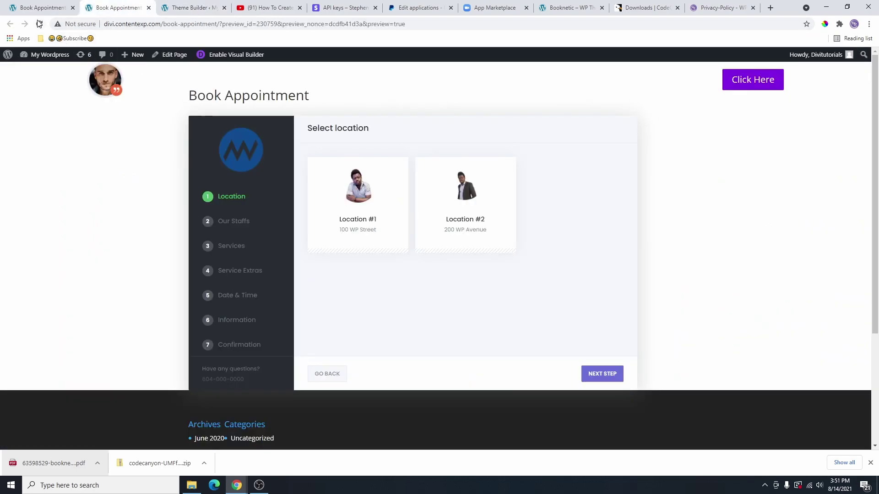
click(39, 24)
scroll(168, 79, down, 2)
click(171, 81)
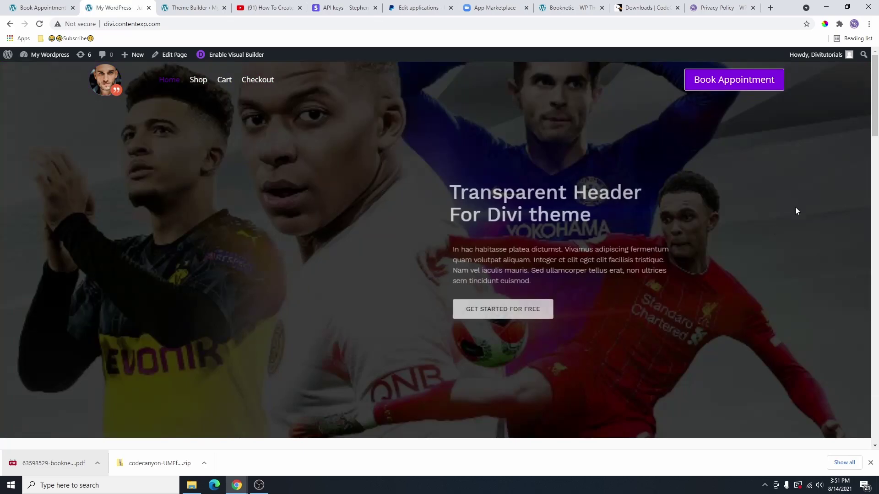
click(727, 82)
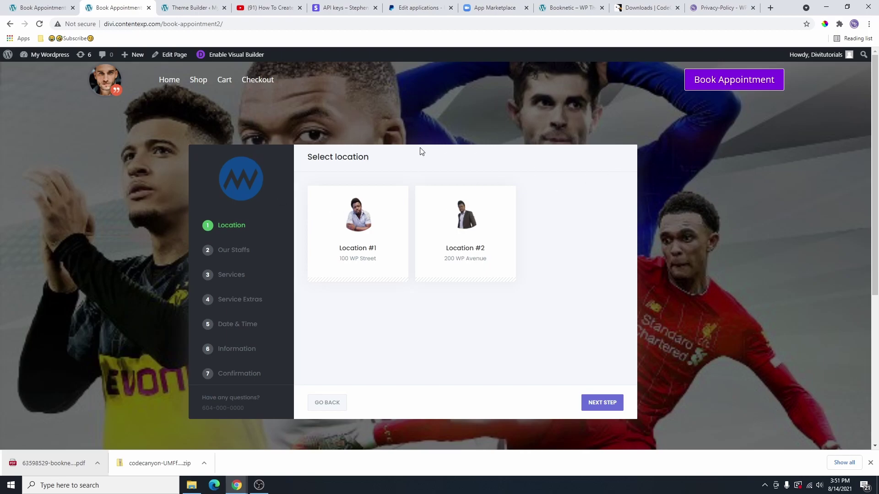
scroll(699, 155, down, 4)
scroll(715, 208, up, 4)
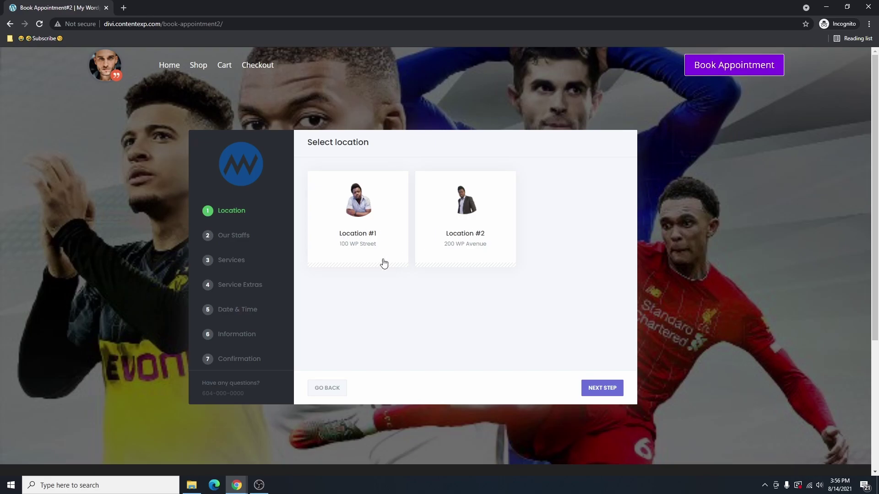
Step: Start a test booking for Location #1 with any staff, the Physiotherapy service and the sample extra
click(369, 231)
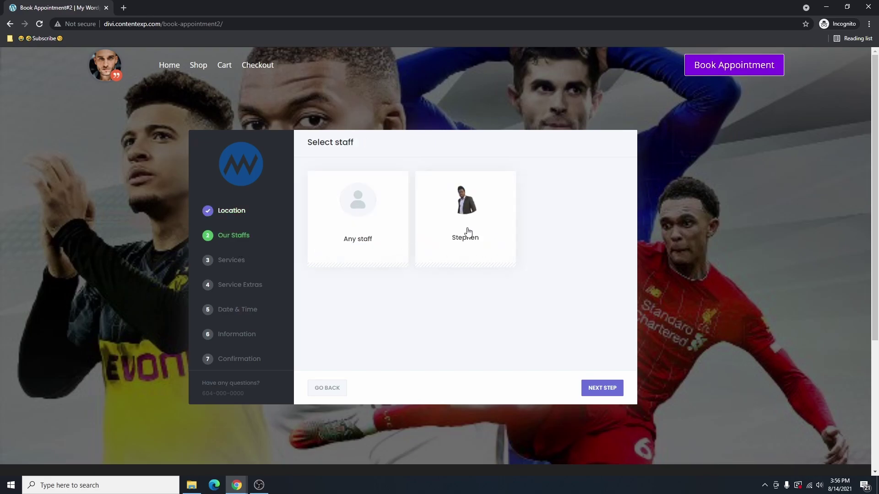
click(360, 227)
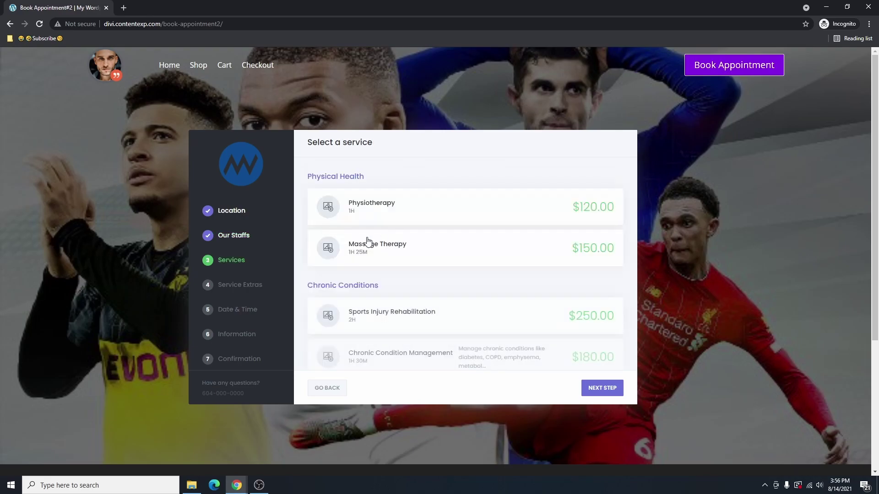
click(408, 212)
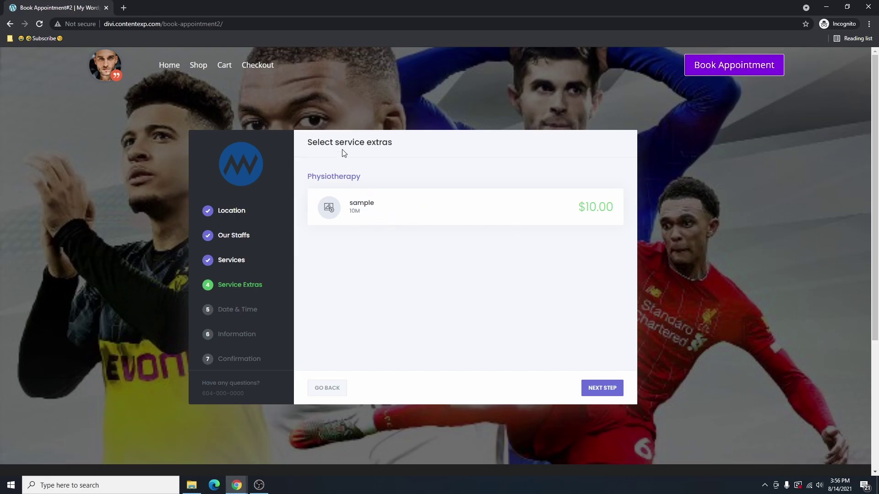
click(449, 212)
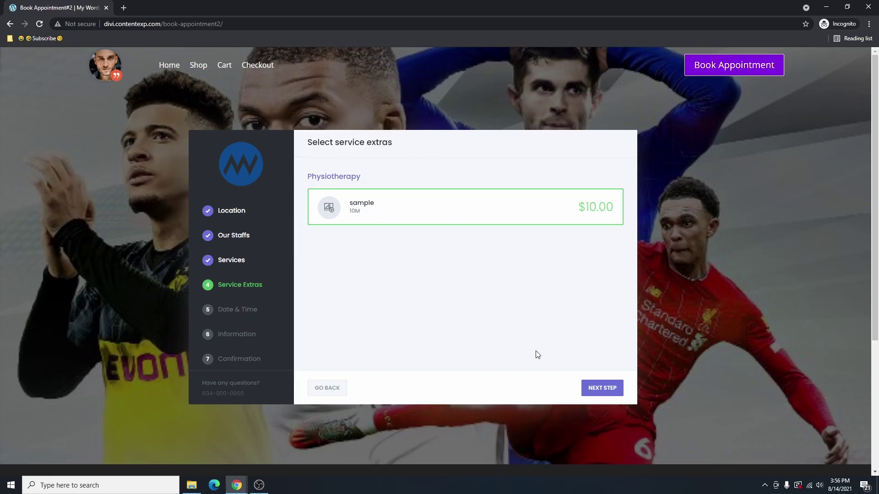
click(602, 388)
Step: Schedule the appointment for August 17, 2021 at 11:00 and proceed to the customer information form
click(369, 270)
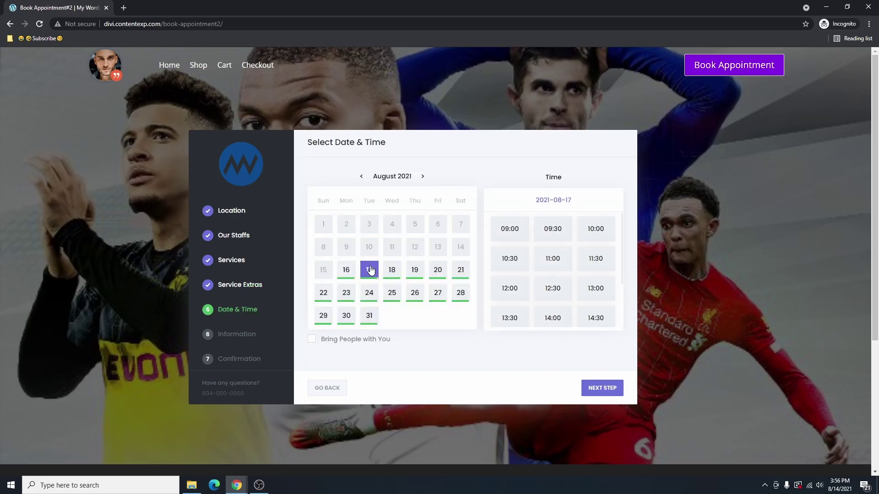
click(556, 264)
click(608, 387)
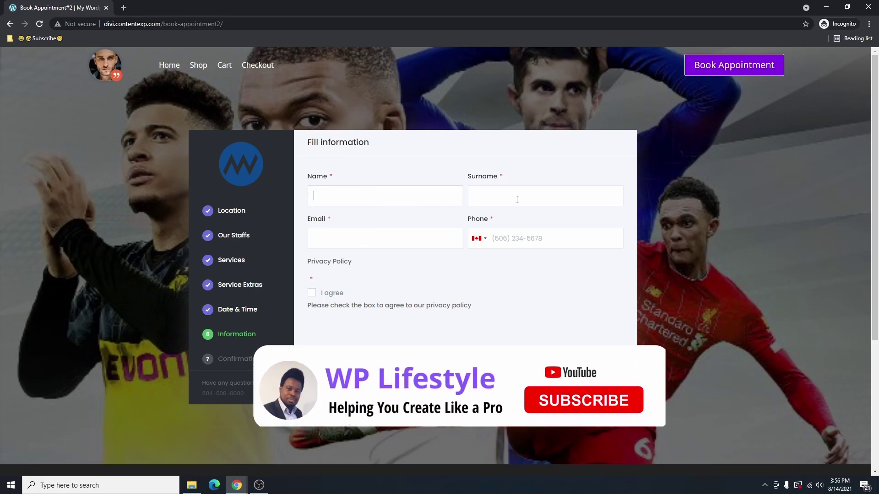
Step: Fill in the customer's name, surname, email and phone number on the booking information form
click(335, 194)
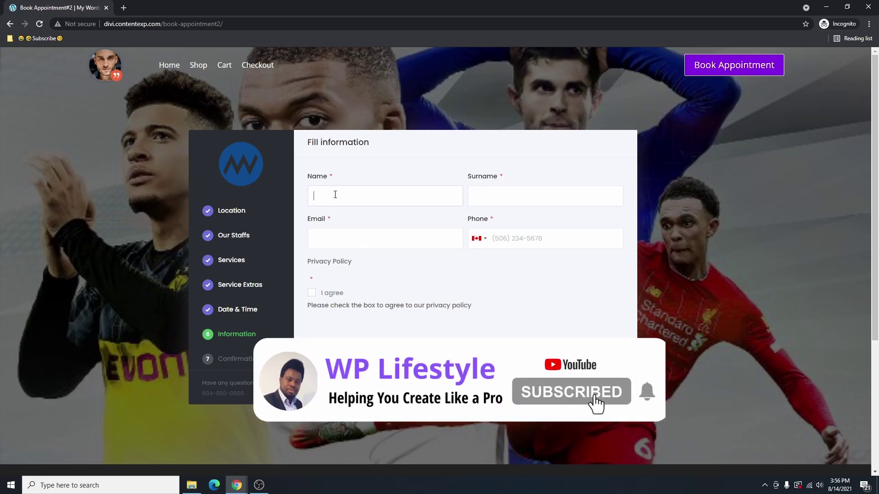
text(Stephen)
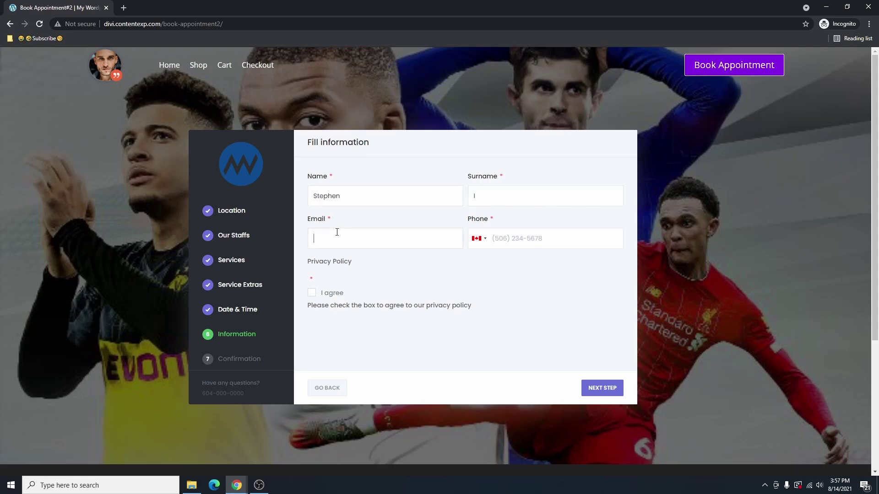
key(ctrl+v)
click(516, 241)
text(064-000-000)
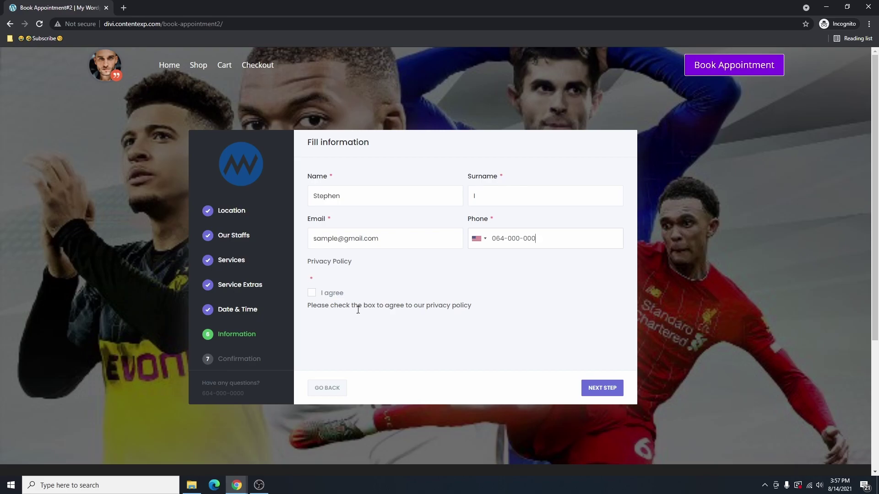
Step: View the linked privacy policy, close it, agree to the policy and proceed to the booking confirmation
click(334, 262)
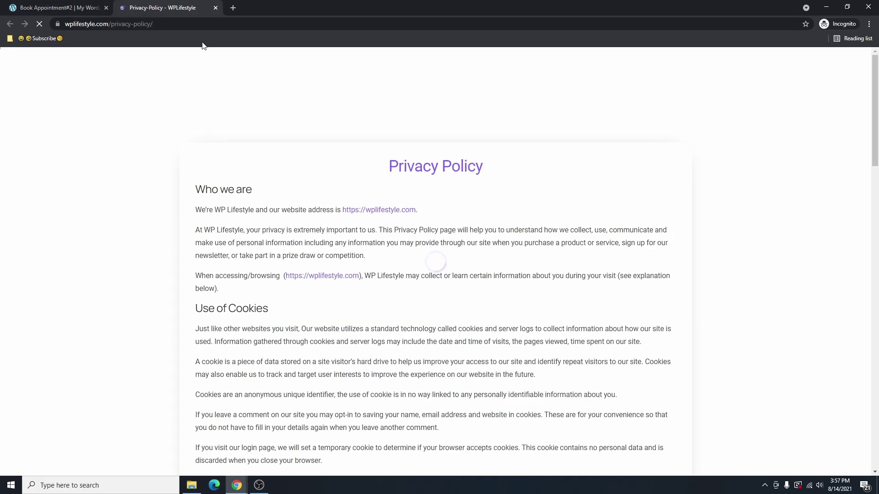
click(215, 8)
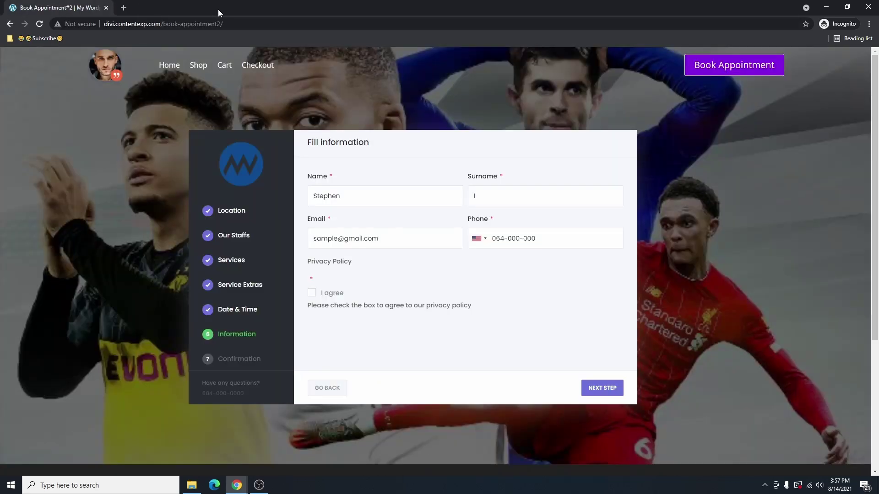
click(312, 293)
click(311, 294)
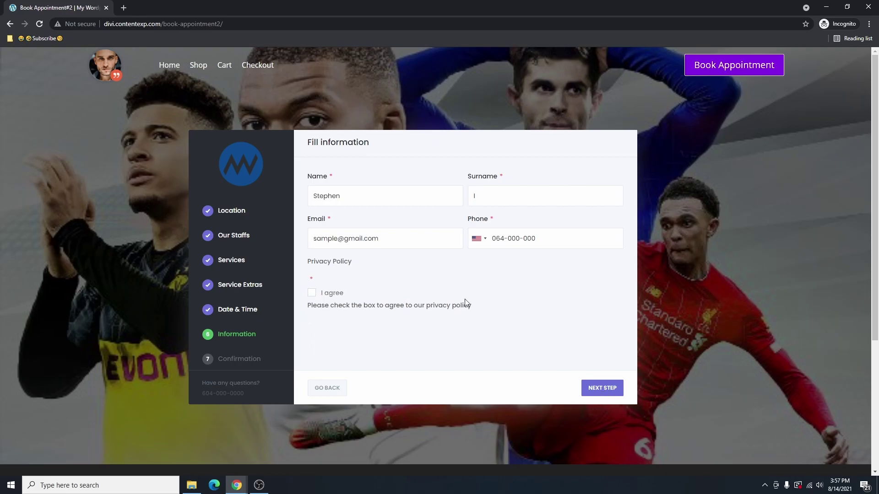
click(607, 389)
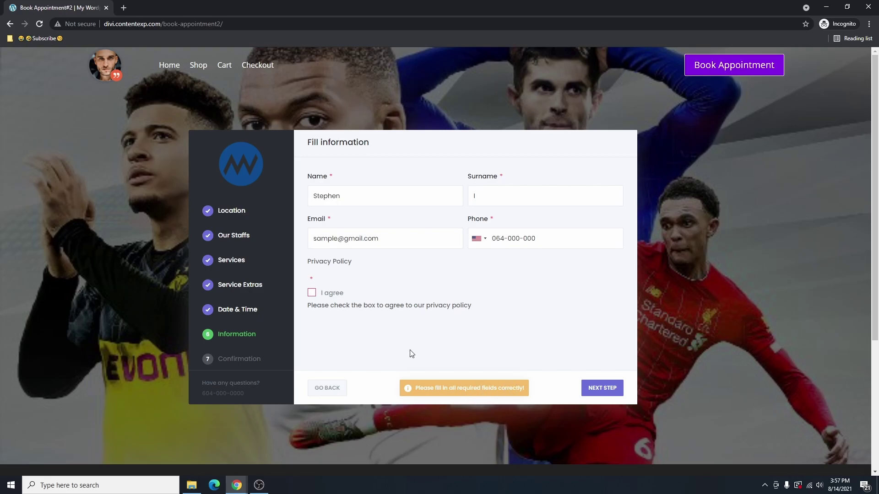
click(311, 293)
click(579, 386)
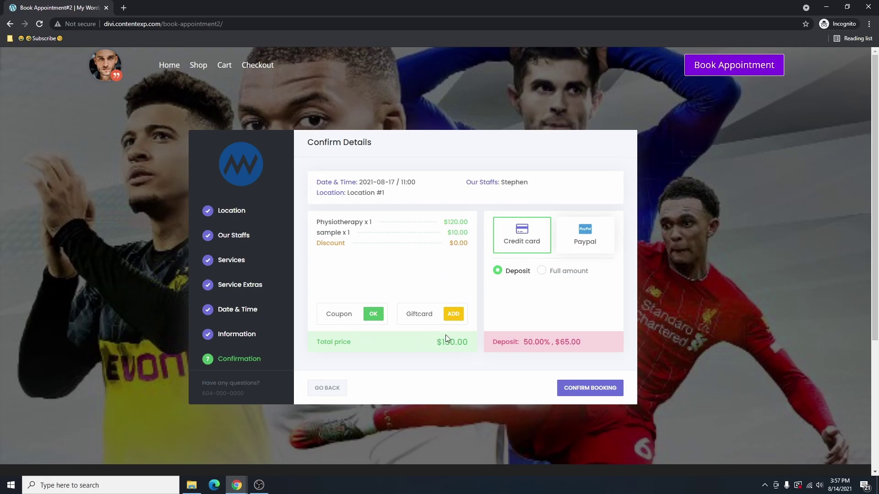
Step: Try the PayPal and credit card payment options, and go back through the booking to the location selection
click(585, 240)
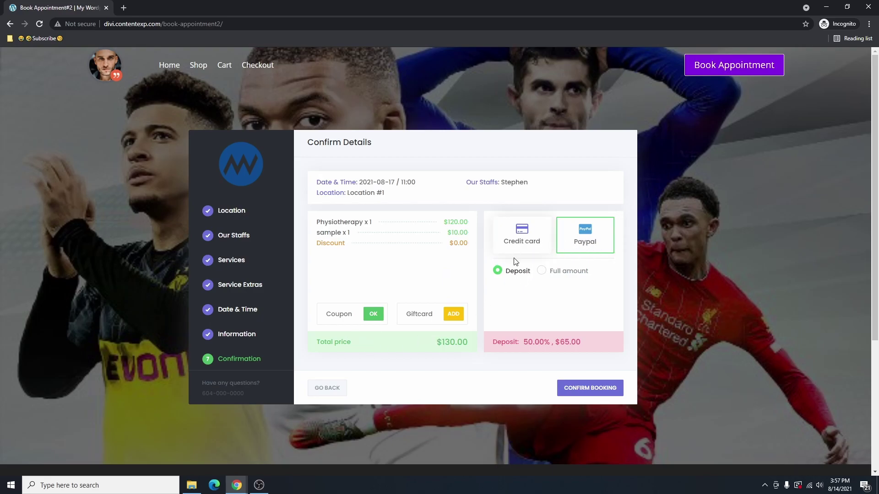
click(532, 240)
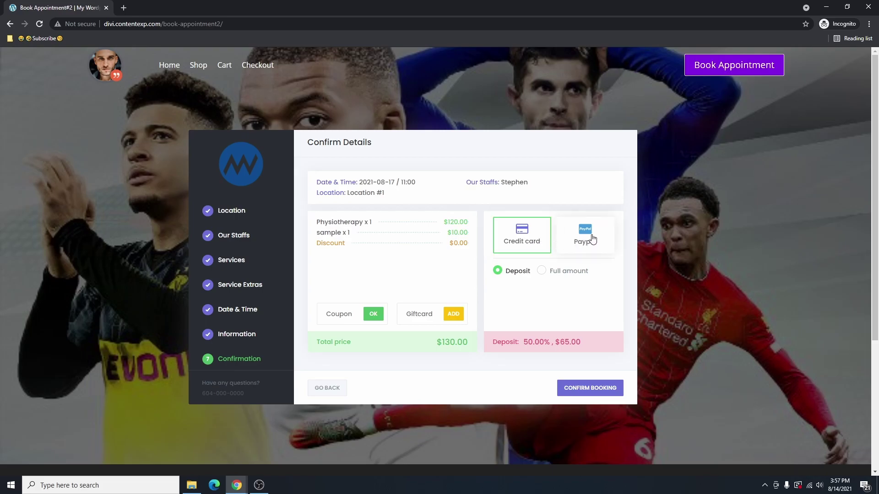
click(329, 390)
click(329, 391)
click(330, 392)
click(330, 391)
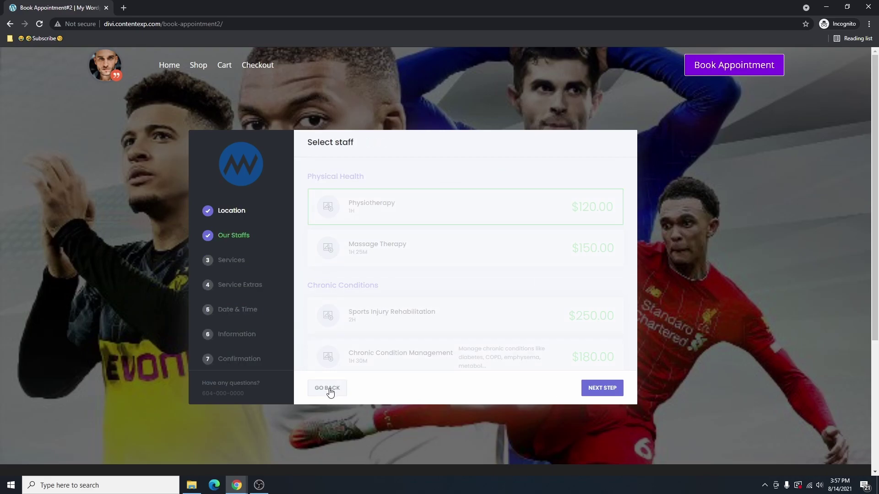
click(328, 389)
click(327, 393)
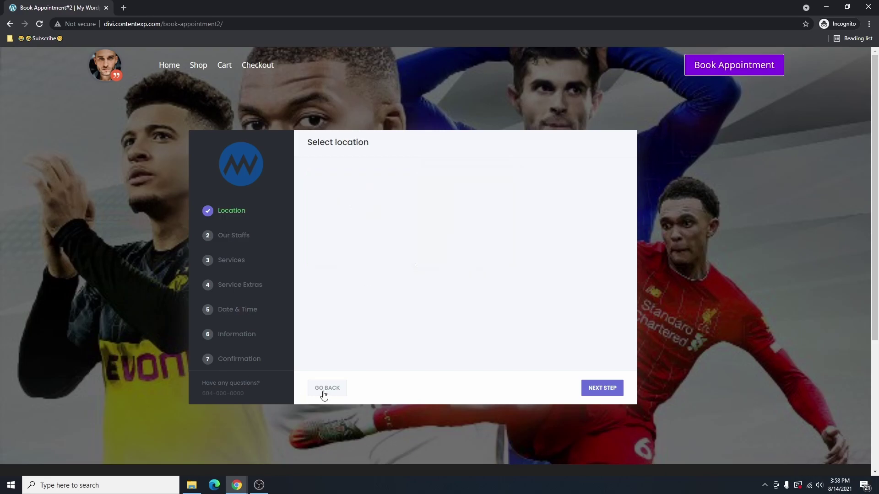
Step: Choose a location, the specific staff member and Sports Injury Rehabilitation, and schedule an available time on August 18, 2021
click(481, 227)
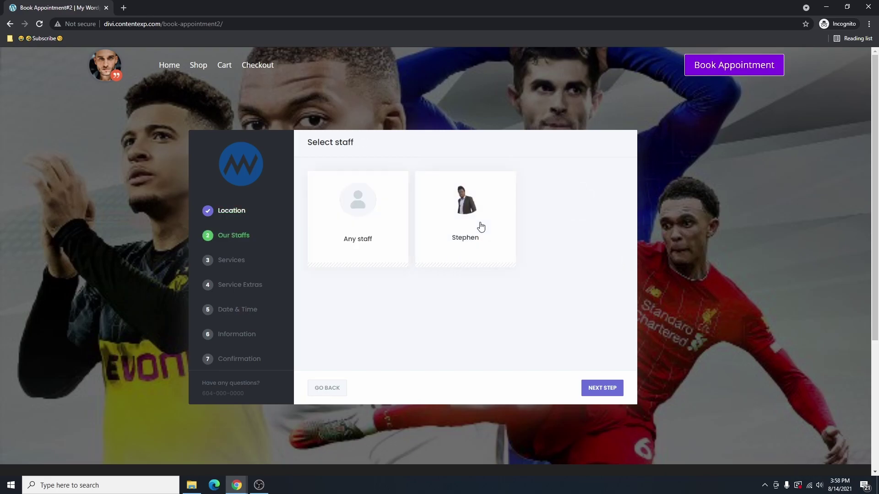
click(467, 233)
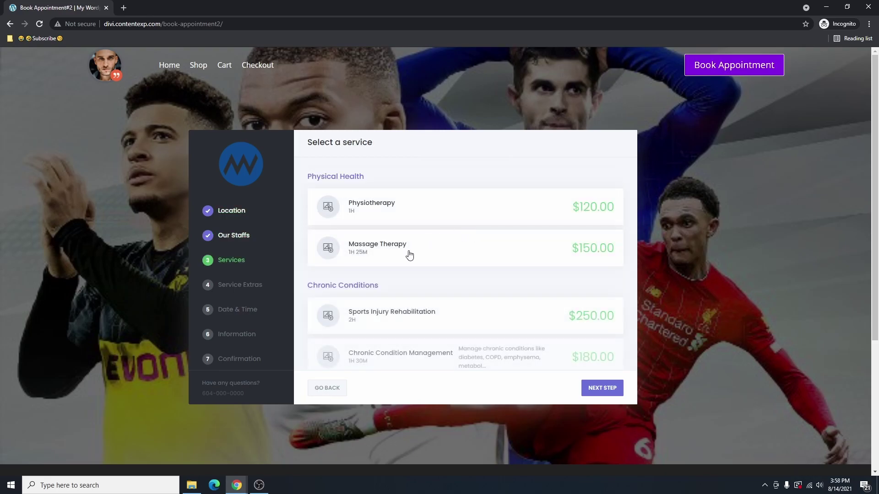
click(384, 310)
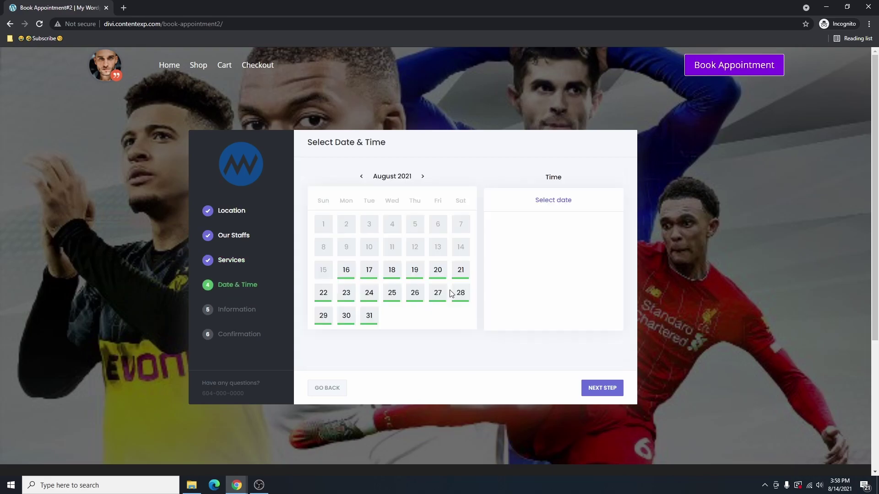
click(400, 278)
click(510, 288)
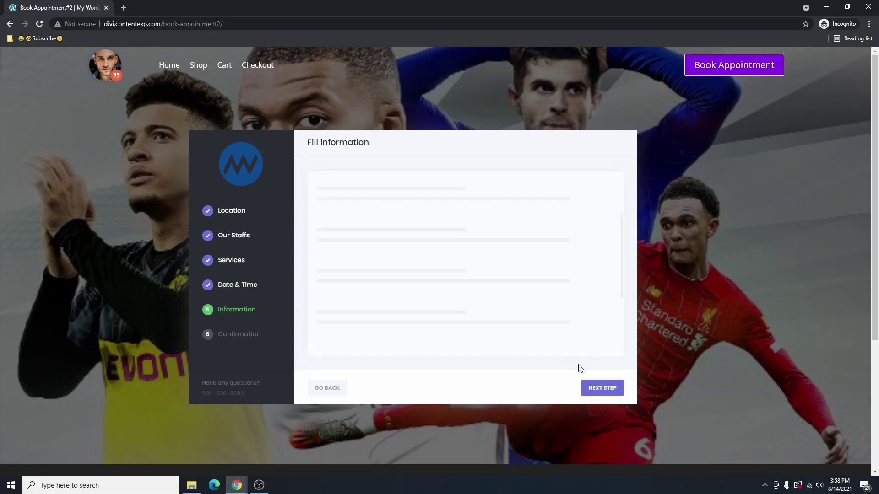